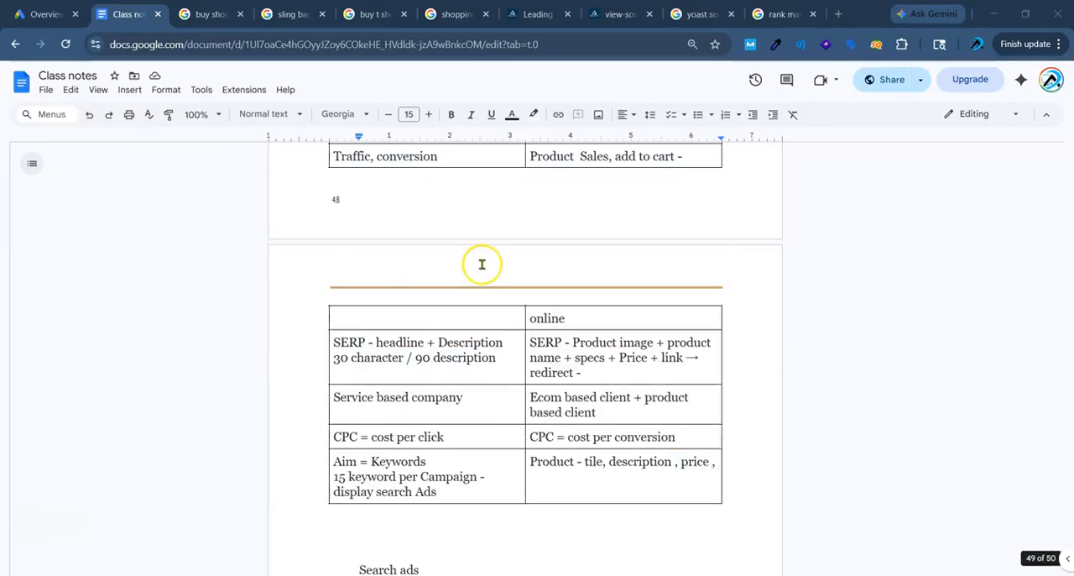
Add the line "Shopping Campaign → 2parts" below the row of equals signs at the end of the class notes.
scroll(482, 267, up, 3)
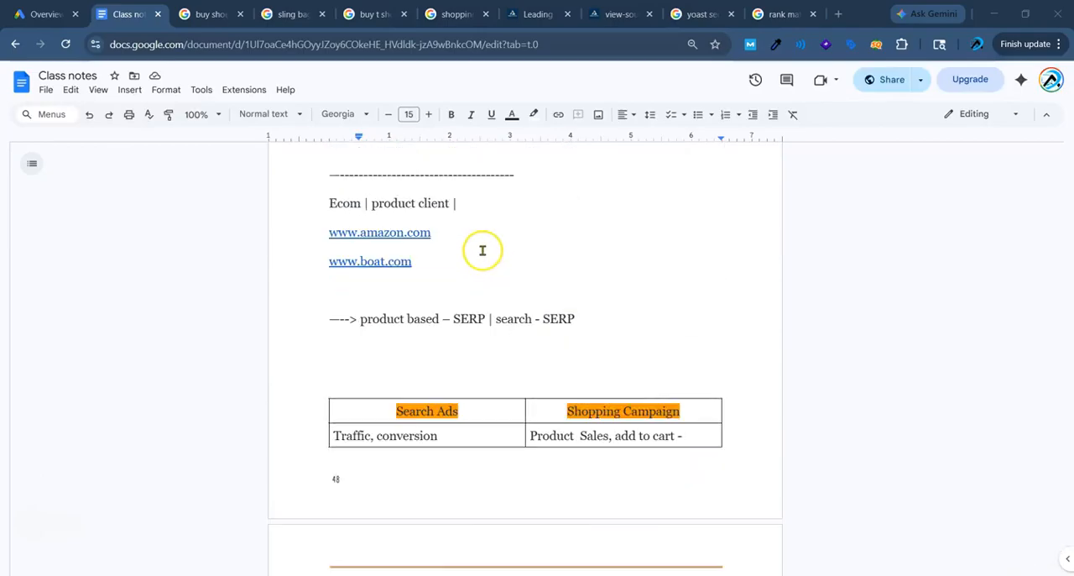
scroll(482, 249, down, 5)
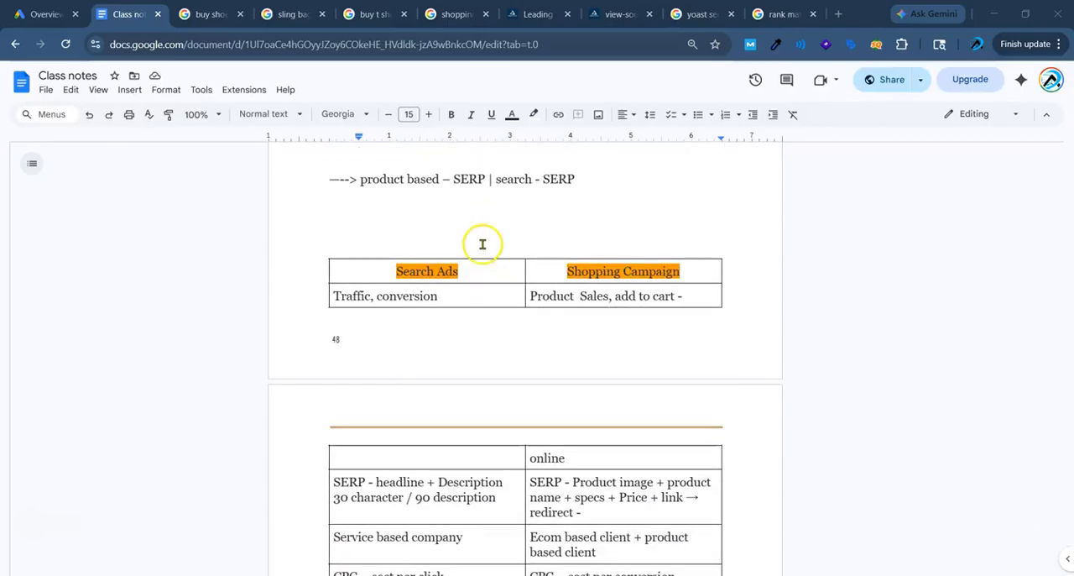
scroll(482, 241, down, 4)
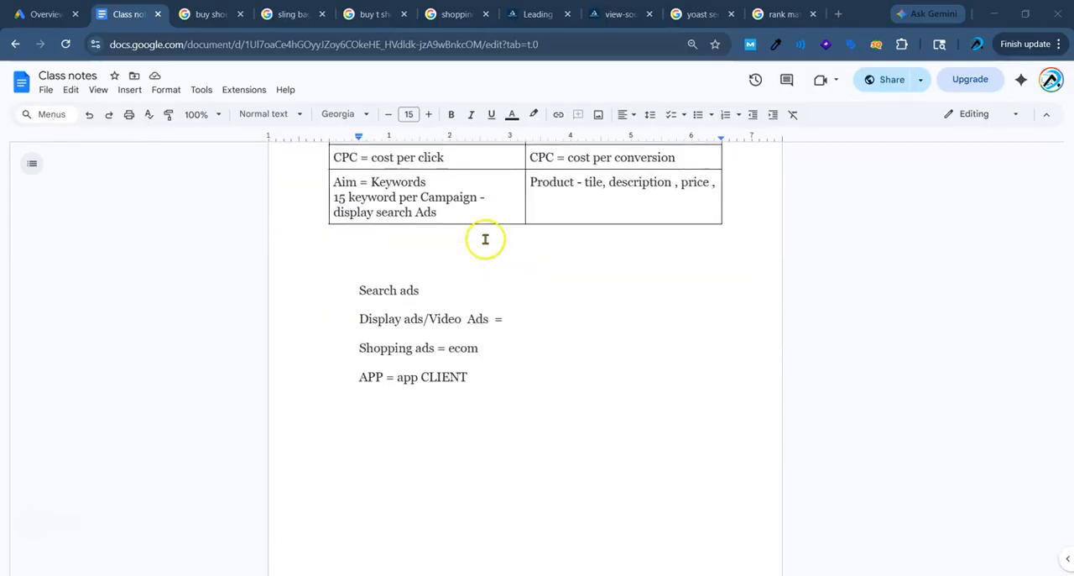
scroll(486, 240, down, 3)
scroll(486, 240, down, 7)
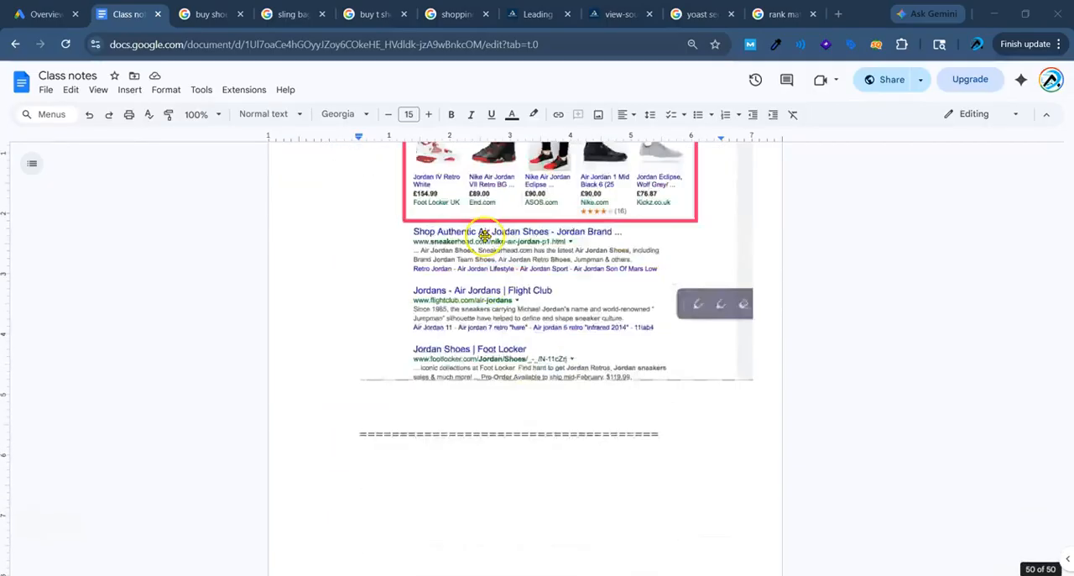
scroll(466, 239, up, 1)
scroll(466, 239, down, 2)
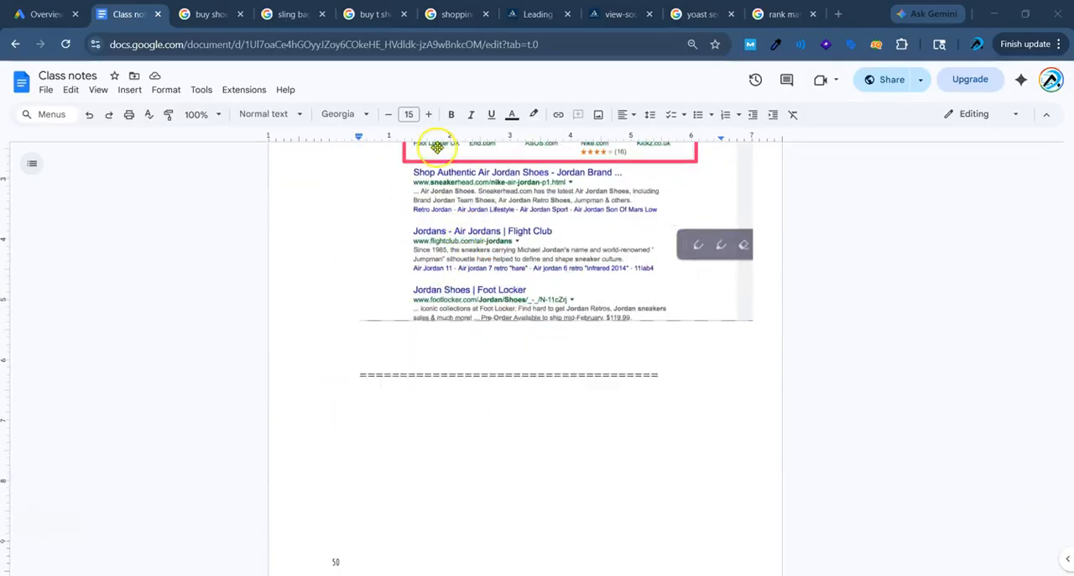
click(687, 375)
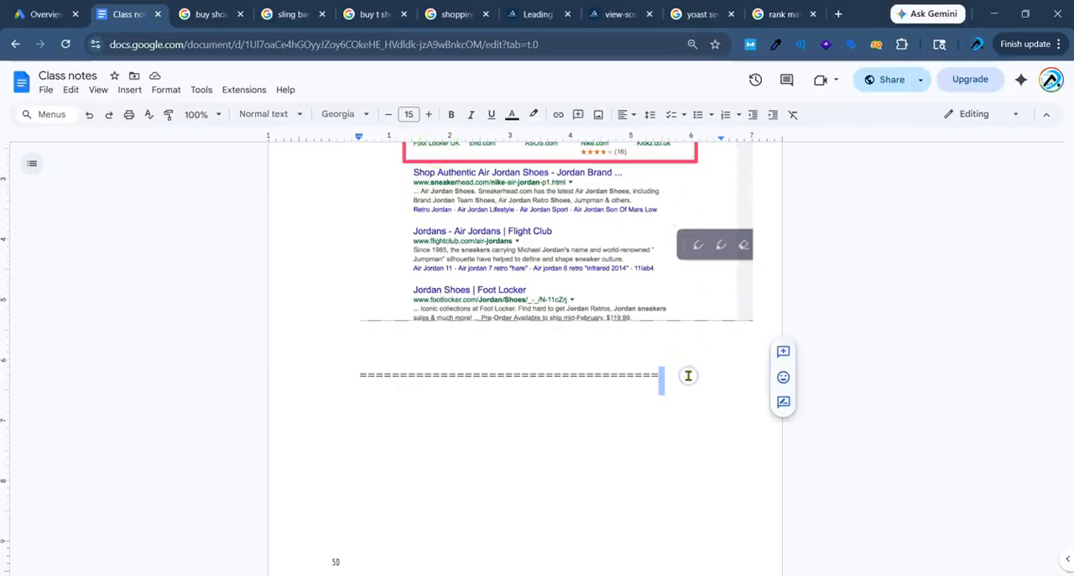
key(Return)
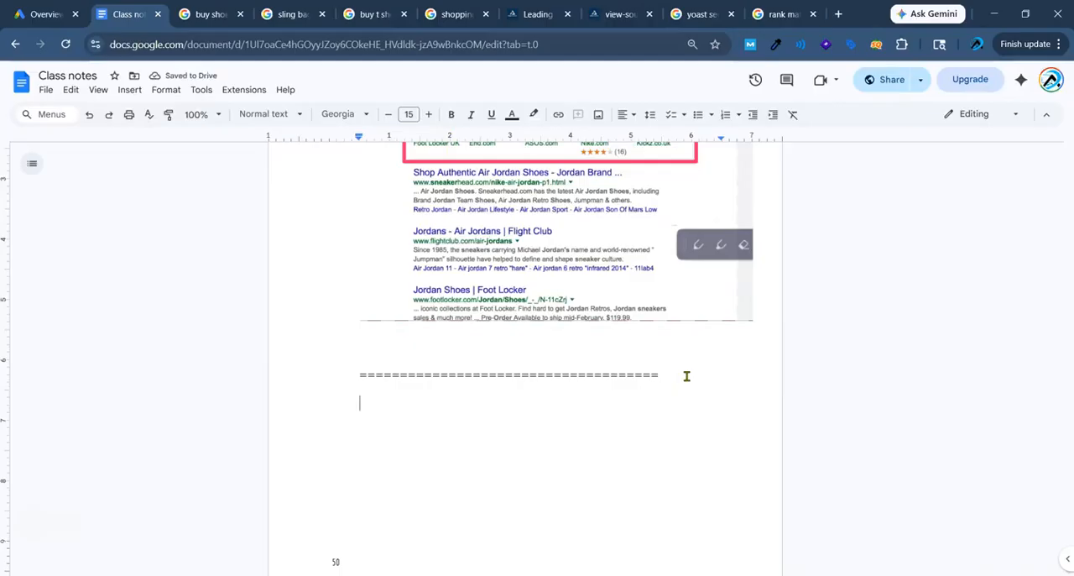
text(Shopping Cam)
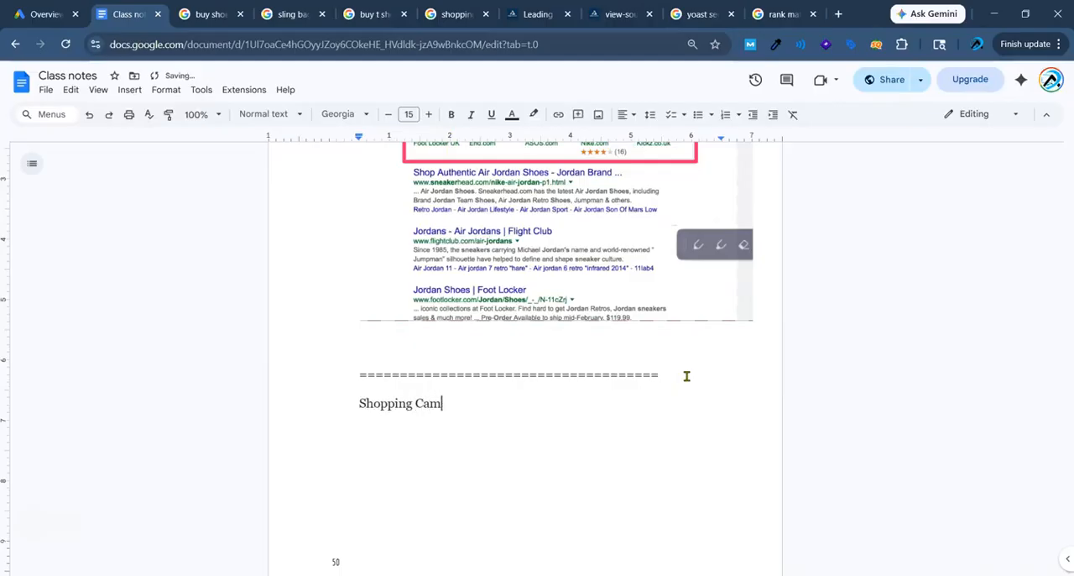
text(paign -> 2parts)
key(Return)
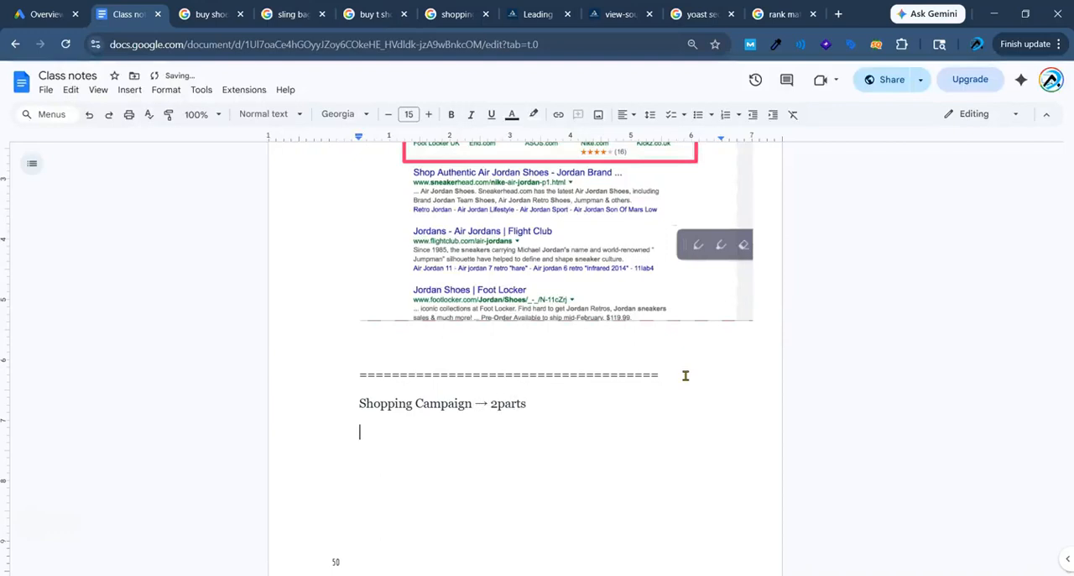
Add the subheading "Basic :-" and start a numbered list under it with "Google ads account" as item 1.
text(re)
key(BackSpace)
key(BackSpace)
text(basic :-)
key(Return)
text(1. G)
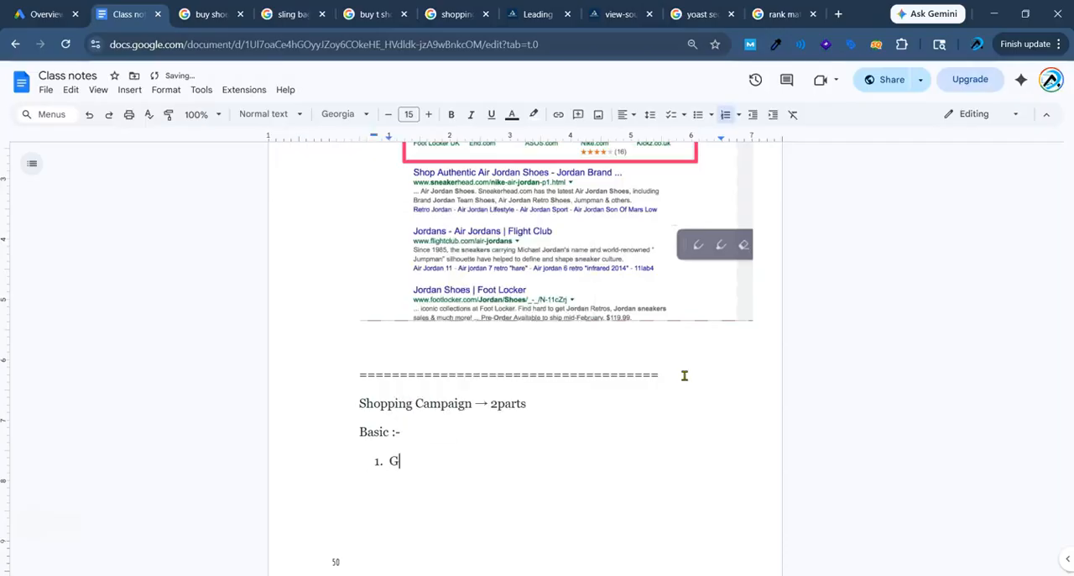
text(oogle ads account)
key(Return)
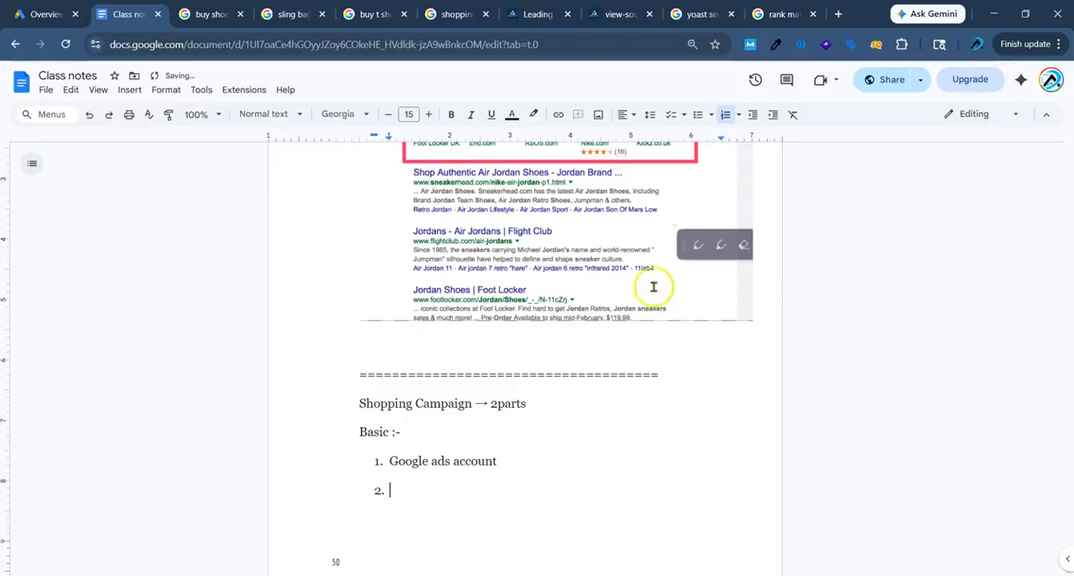
key(BackSpace)
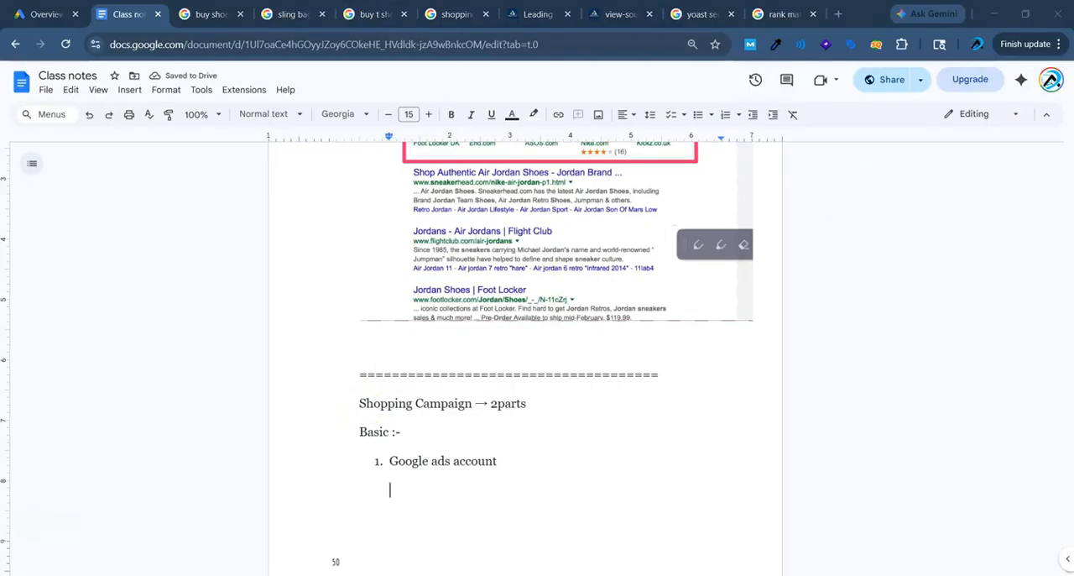
drag(359, 444, 528, 476)
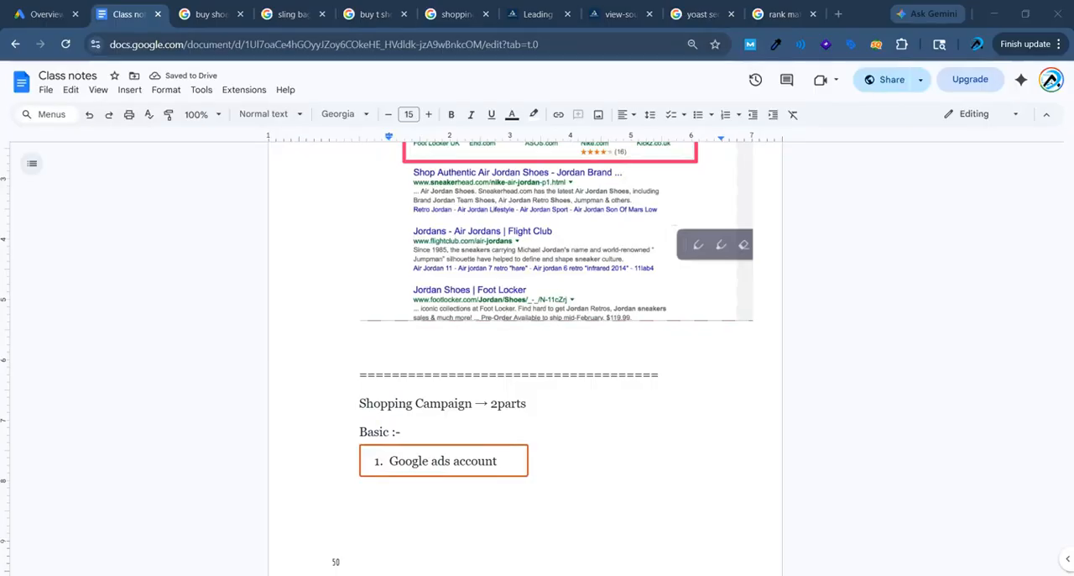
drag(357, 437, 544, 486)
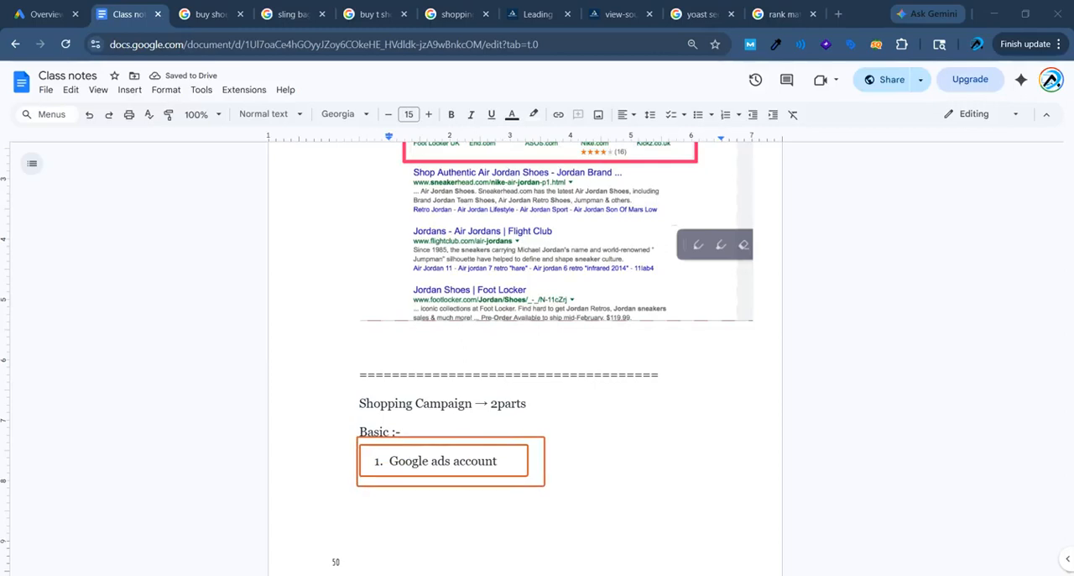
key(Escape)
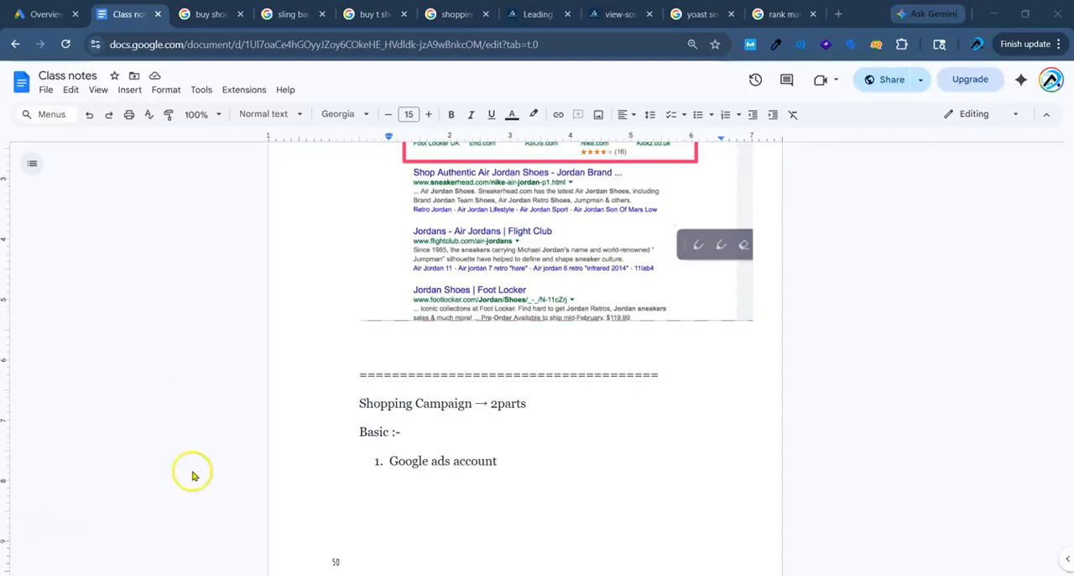
Add "Google Merchant Center" as the second item of the numbered list.
drag(389, 461, 501, 454)
click(501, 455)
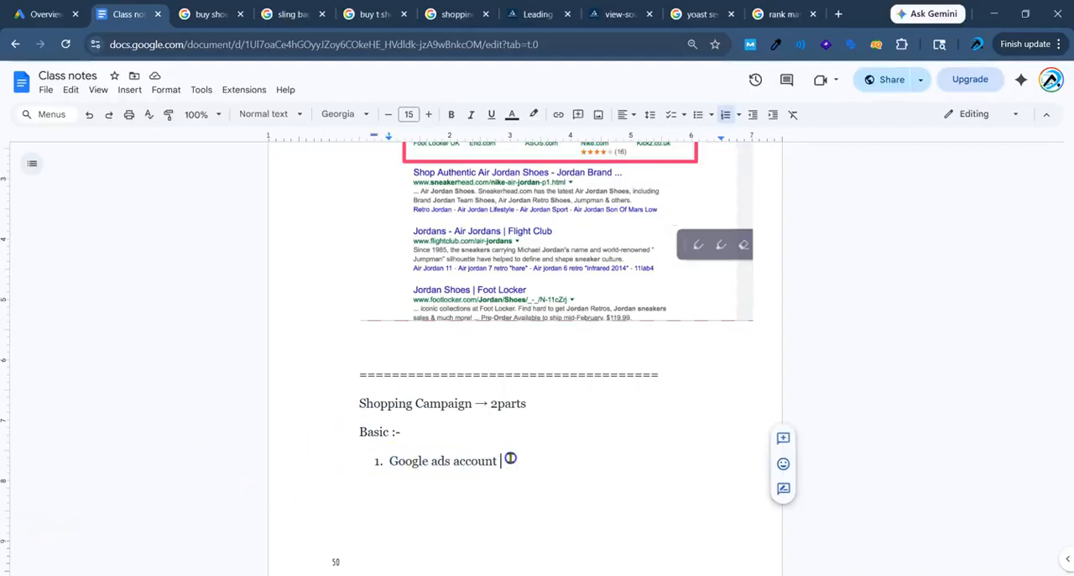
key(Return)
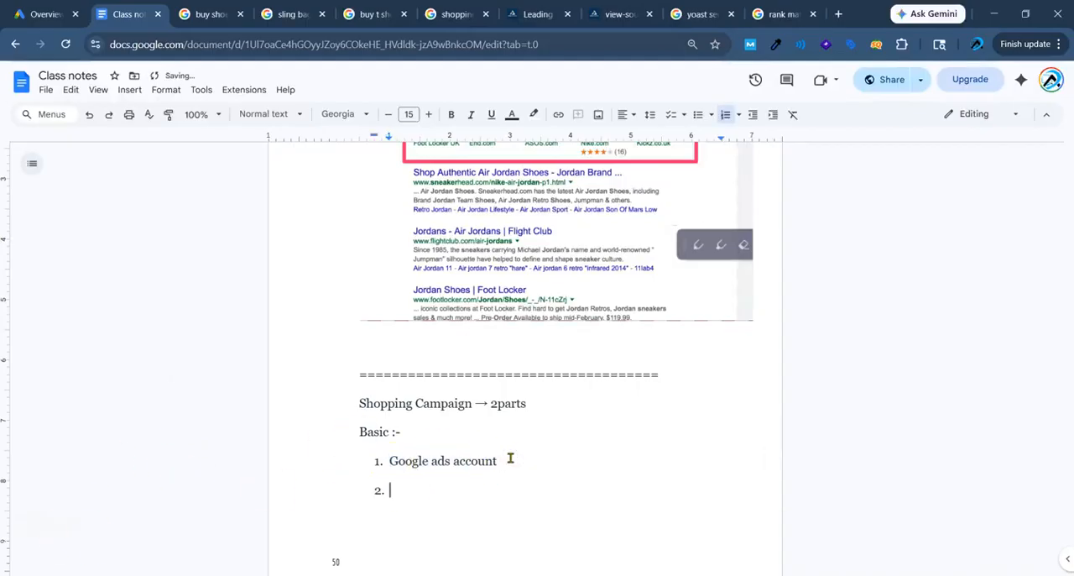
text(Google Mer)
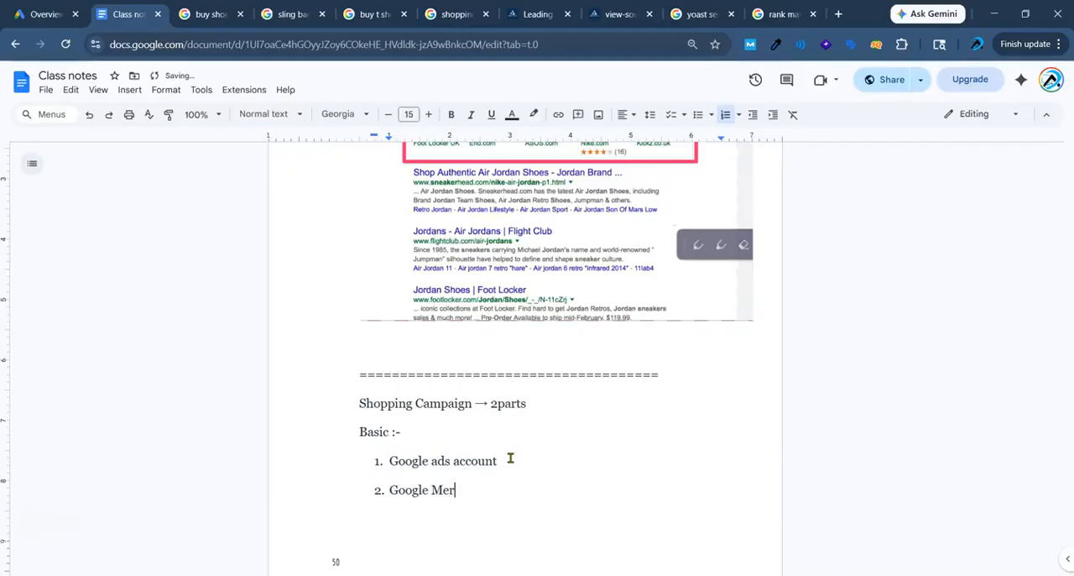
text(chant Center)
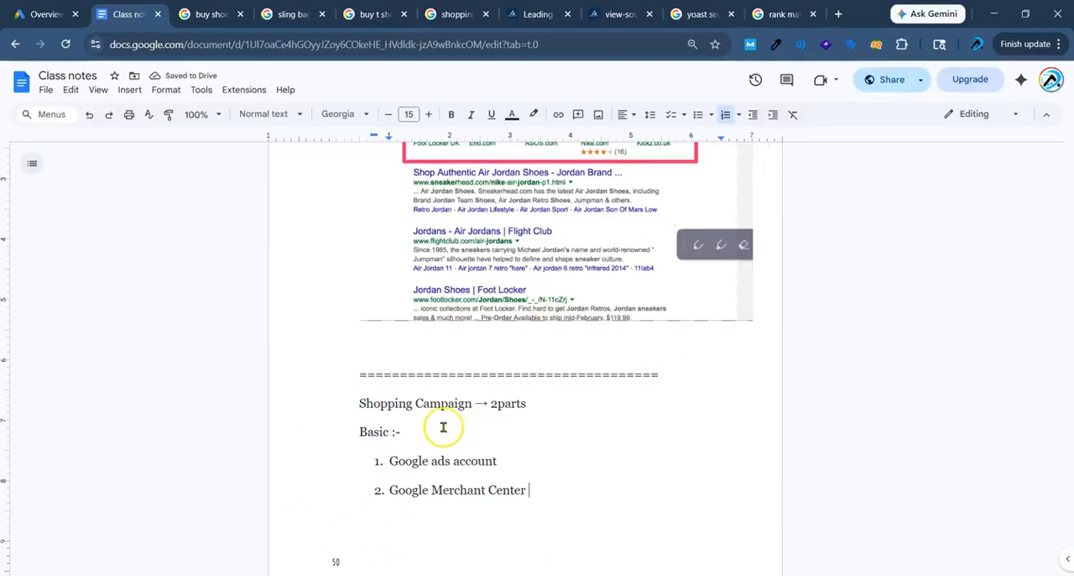
Append "=== 90% - platform" to the Google Merchant Center item.
drag(362, 400, 474, 402)
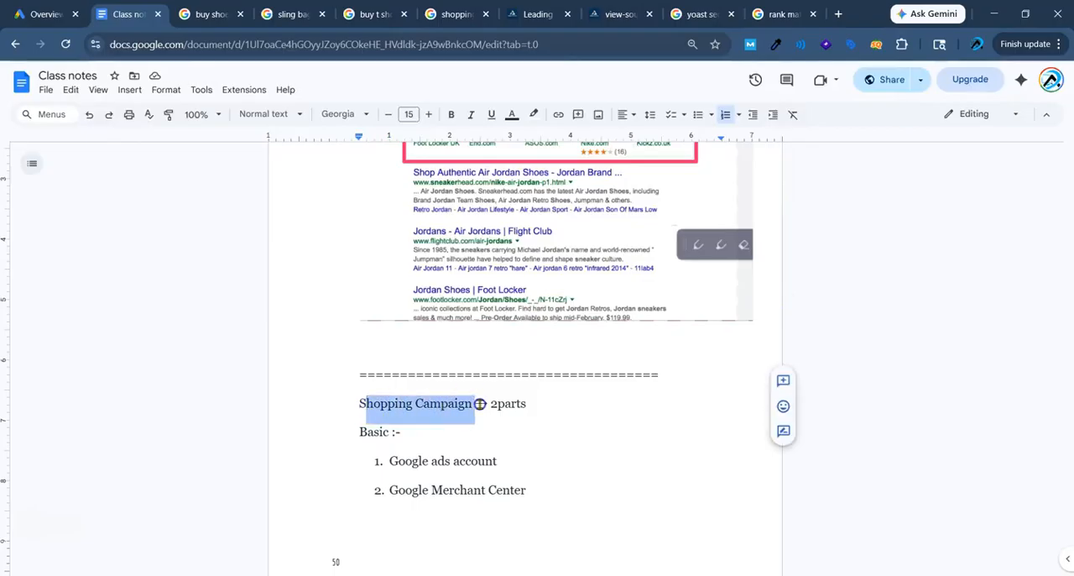
click(543, 402)
click(574, 506)
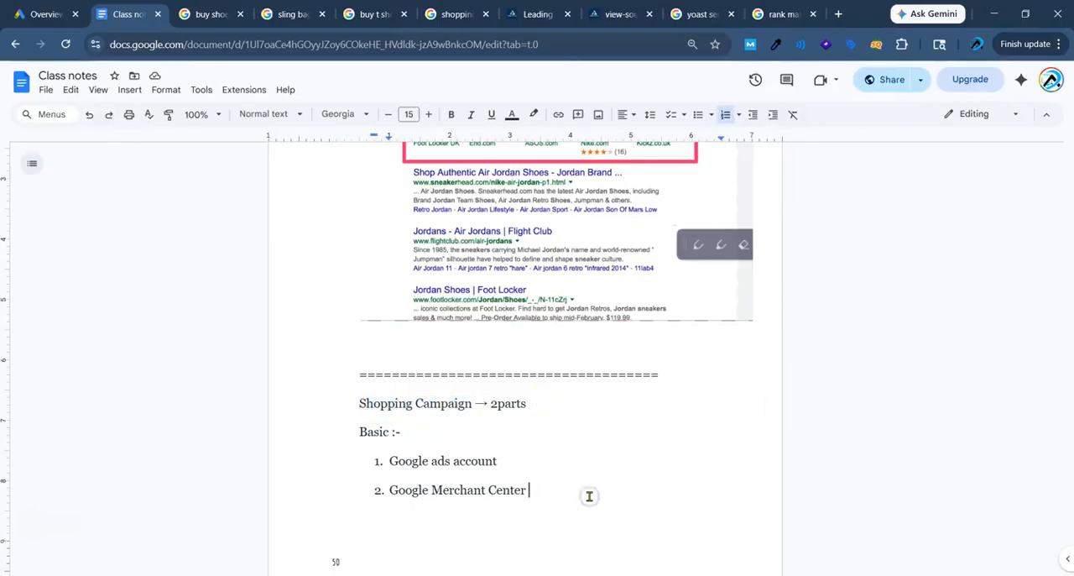
text(=== 90% )
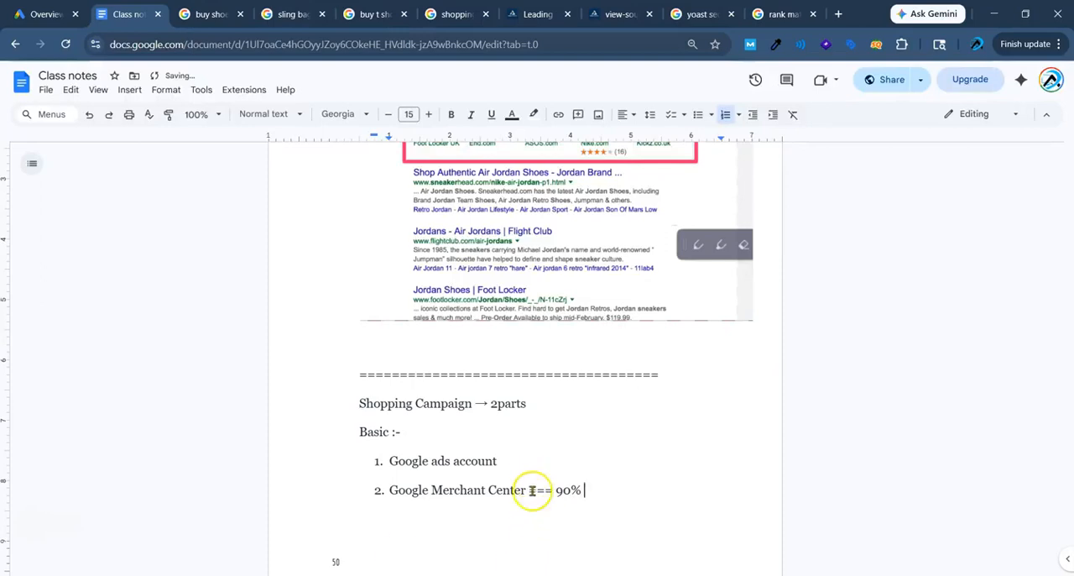
text(- plat)
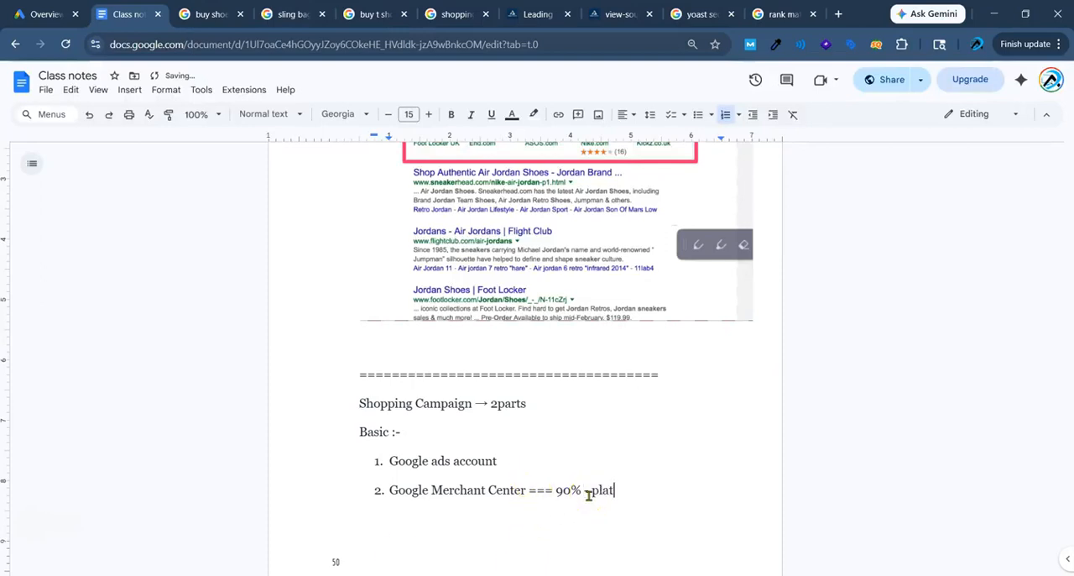
text(form)
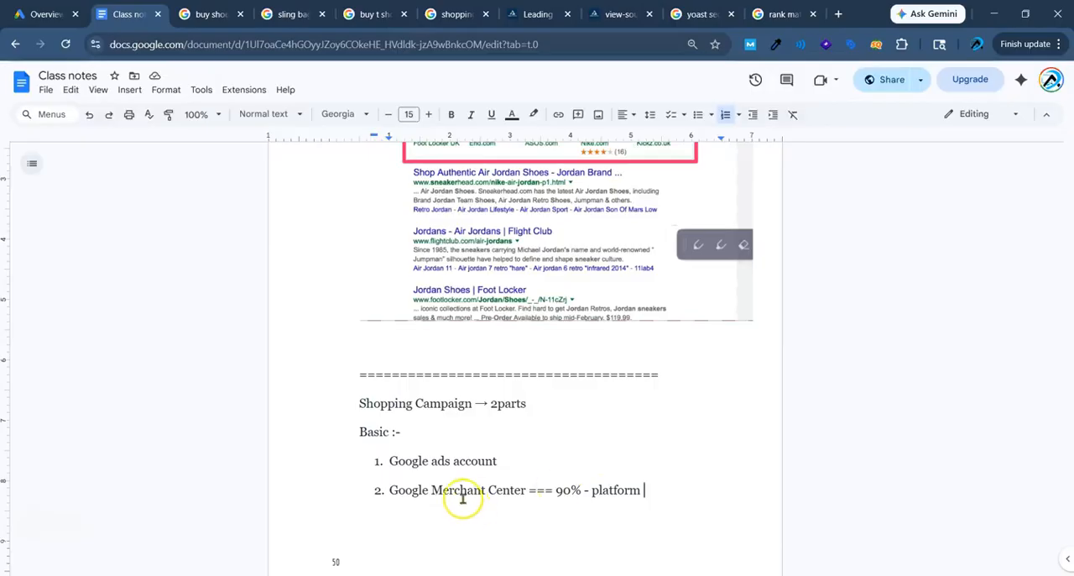
Append "===platform = ads run" to the Google ads account item.
drag(390, 461, 481, 462)
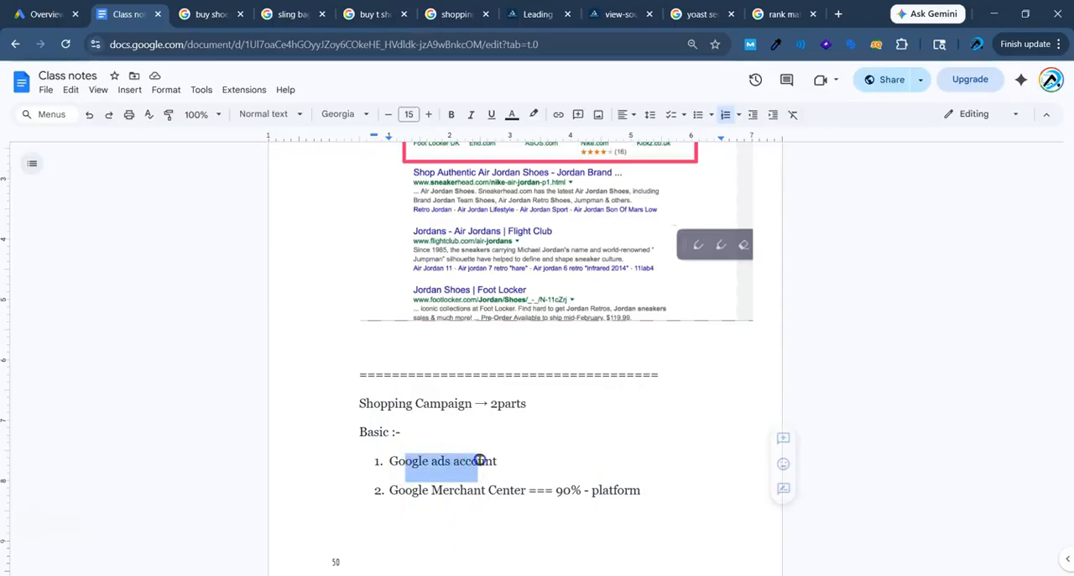
click(521, 459)
text(===p)
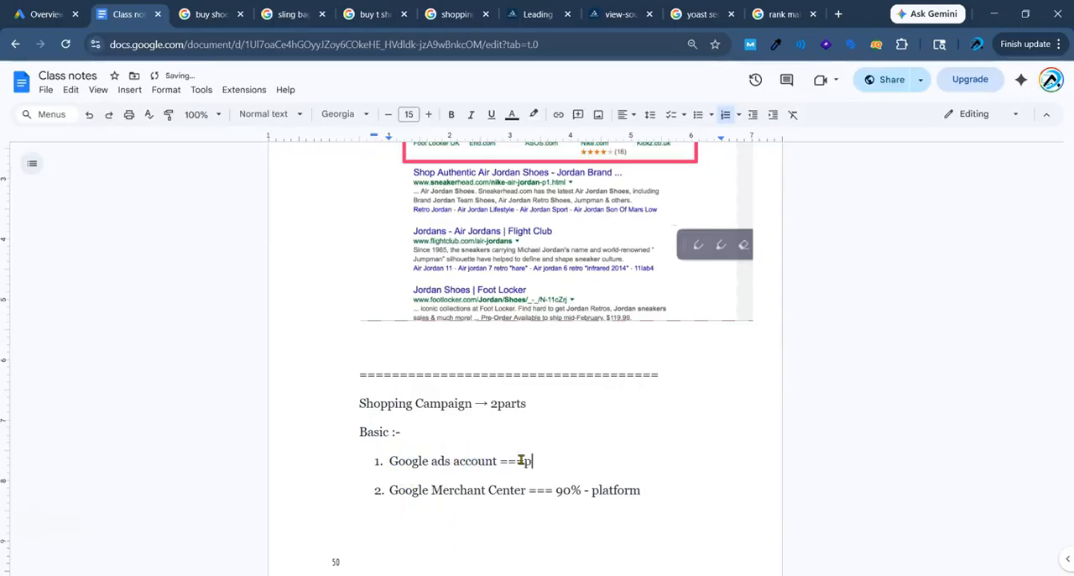
text(latform = ads run)
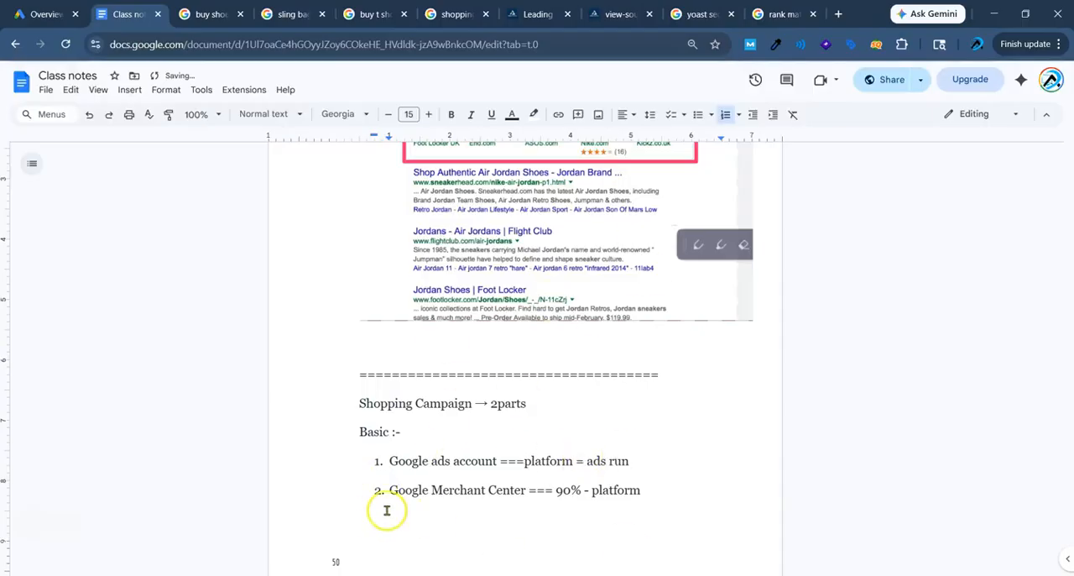
Add "= 10%" at the end of the Google ads account item.
drag(556, 490, 629, 490)
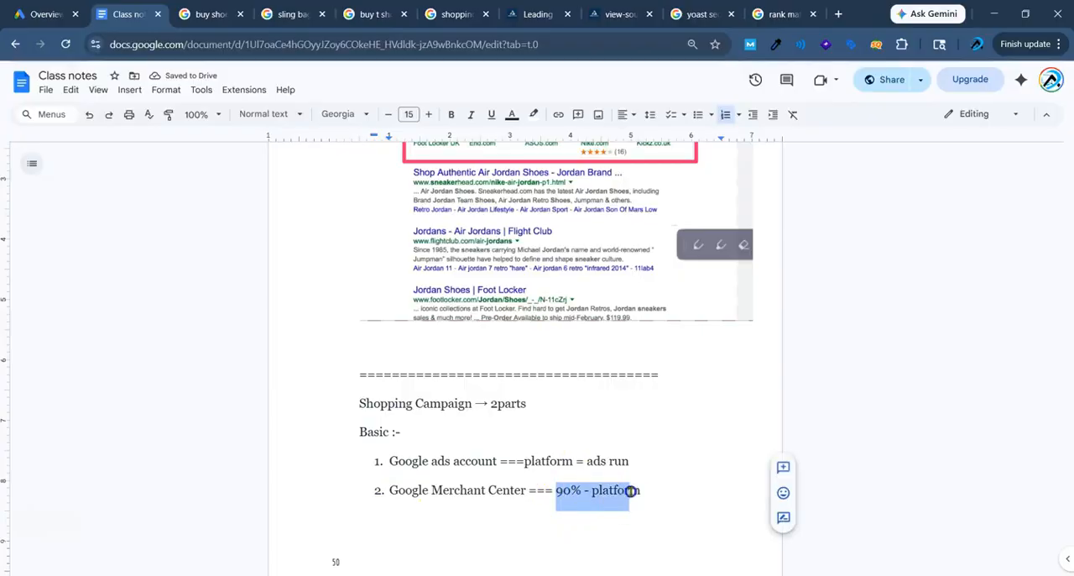
click(672, 464)
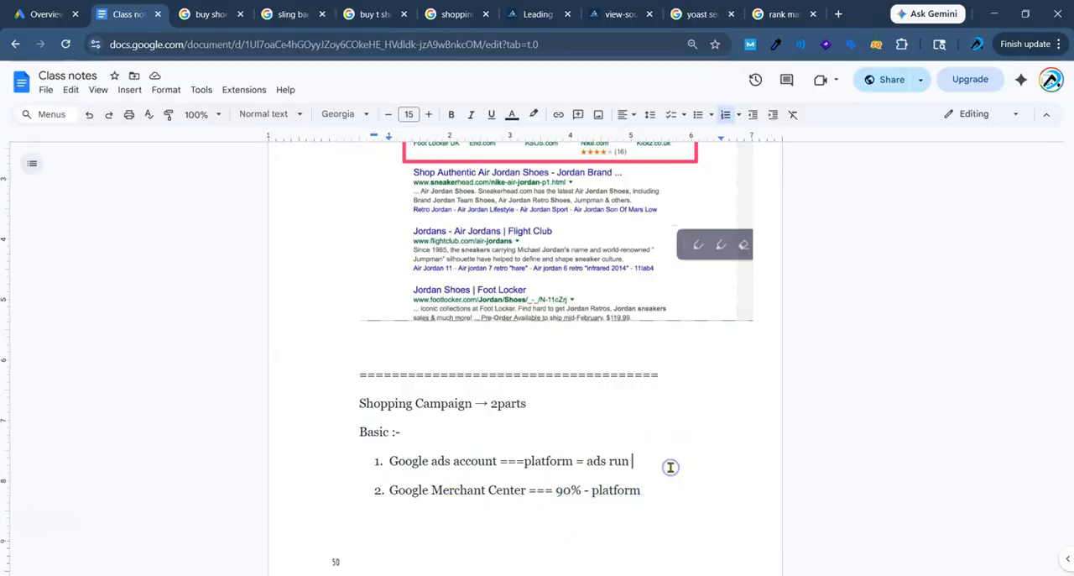
text(= 10%)
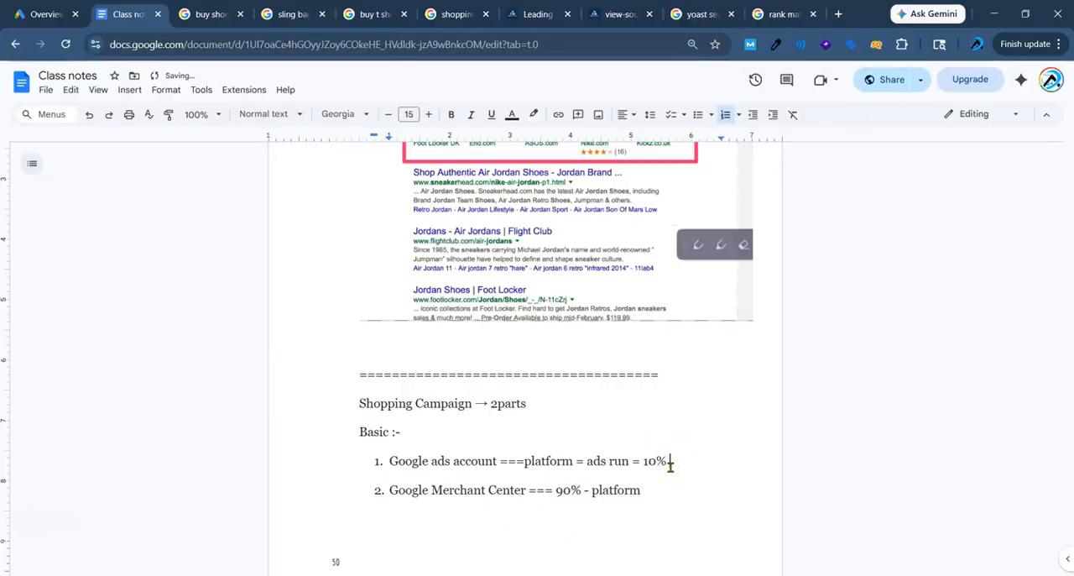
End the numbered list after the Google Merchant Center item and start an unnumbered line below it.
click(662, 489)
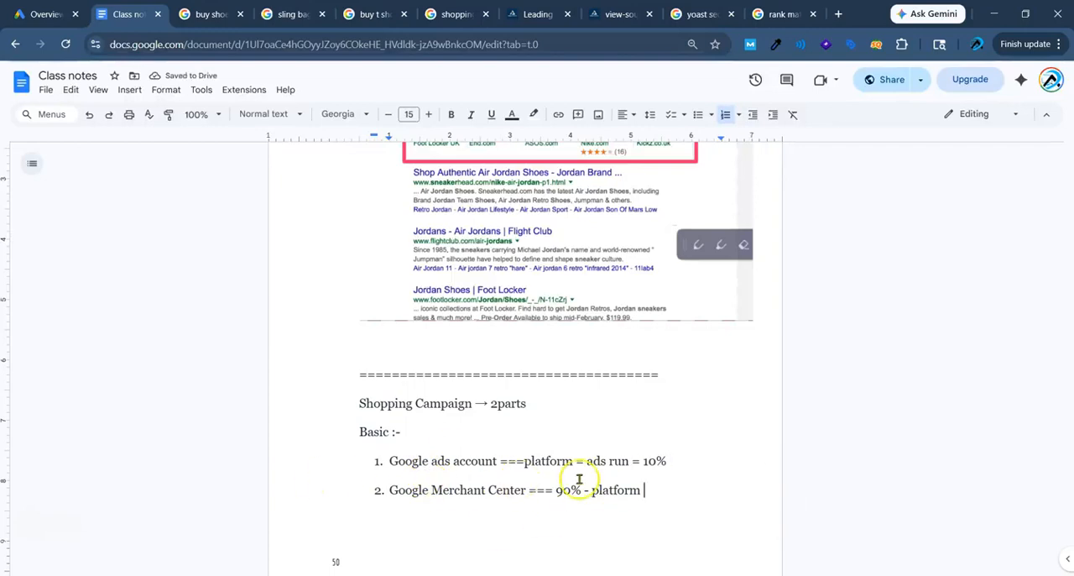
drag(554, 490, 613, 479)
double_click(659, 500)
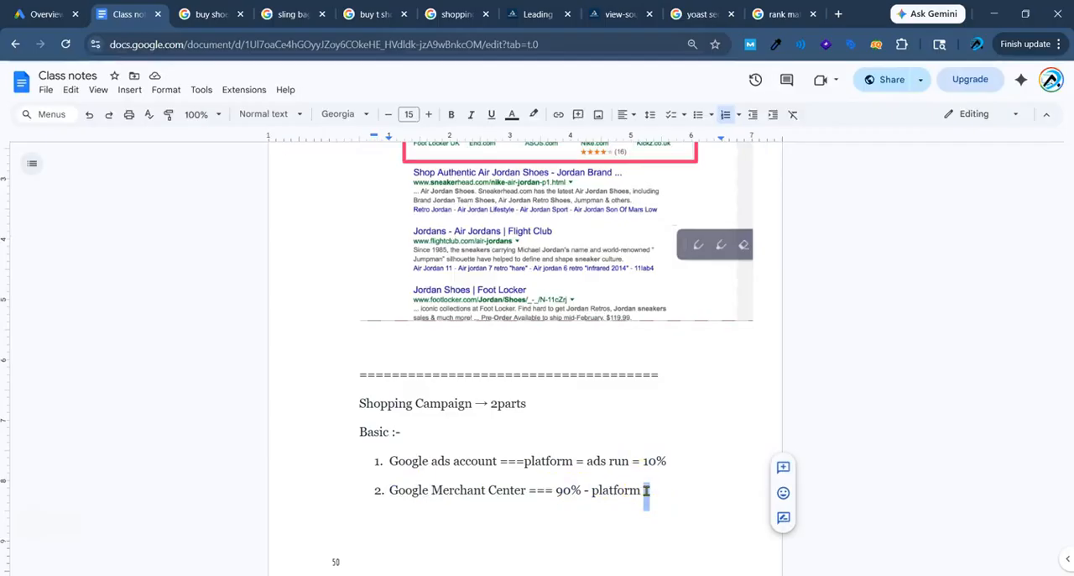
key(Return)
key(Return)
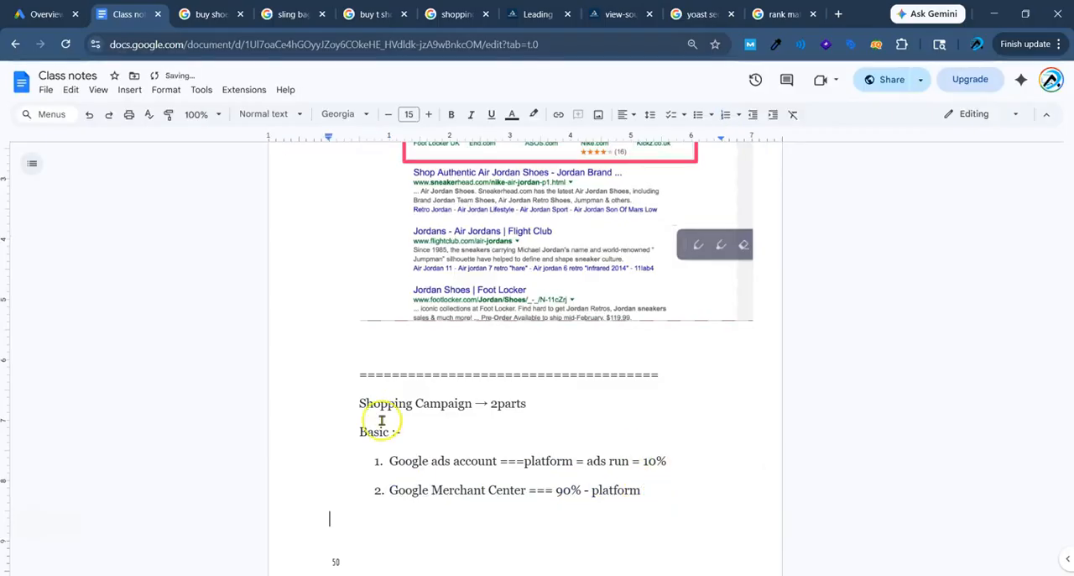
Write "GMC —> products –" on the empty line below the numbered list.
drag(359, 404, 520, 405)
click(521, 405)
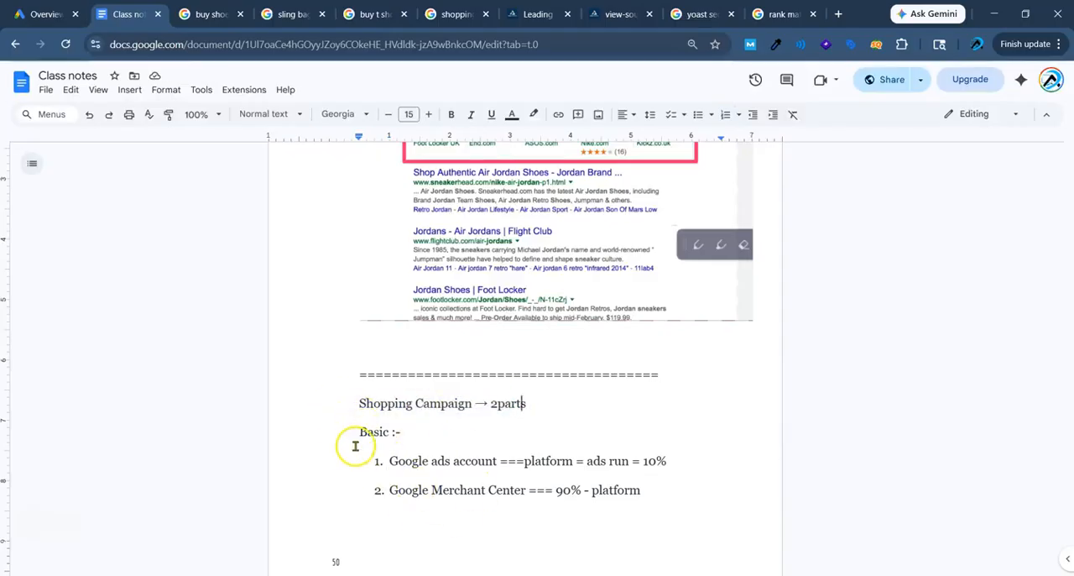
click(401, 516)
text(GM)
text(C -->)
text(products )
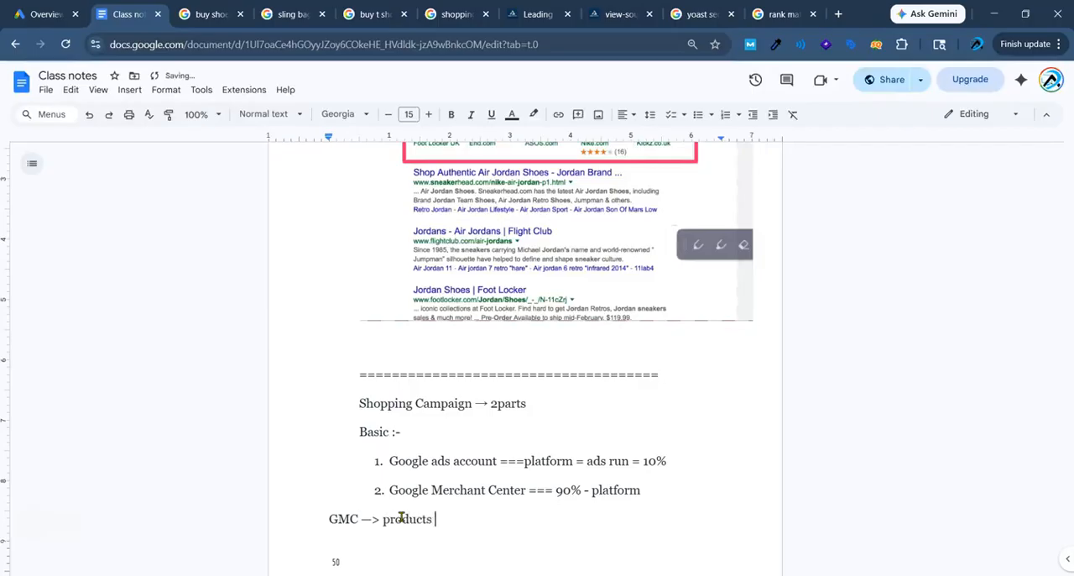
text(- PHYSC)
Append "Physical format =" to the GMC products line.
key(BackSpace)
key(BackSpace)
key(BackSpace)
key(BackSpace)
text(hysical formal)
key(BackSpace)
key(BackSpace)
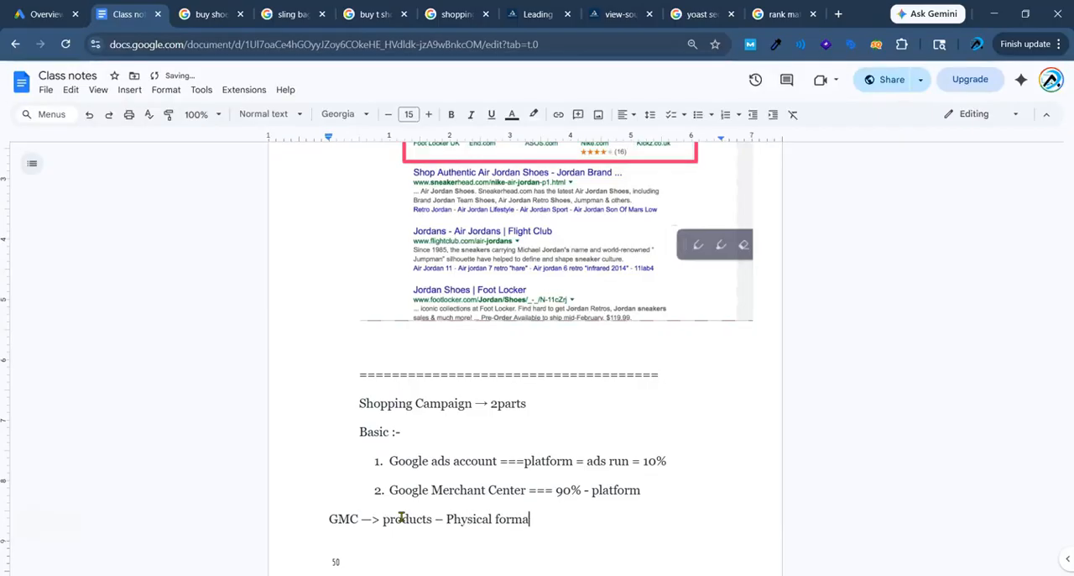
text(at =)
List "Watches", "Laptop", "Table lamp" and "Pen tab" on separate lines below the GMC line.
key(Return)
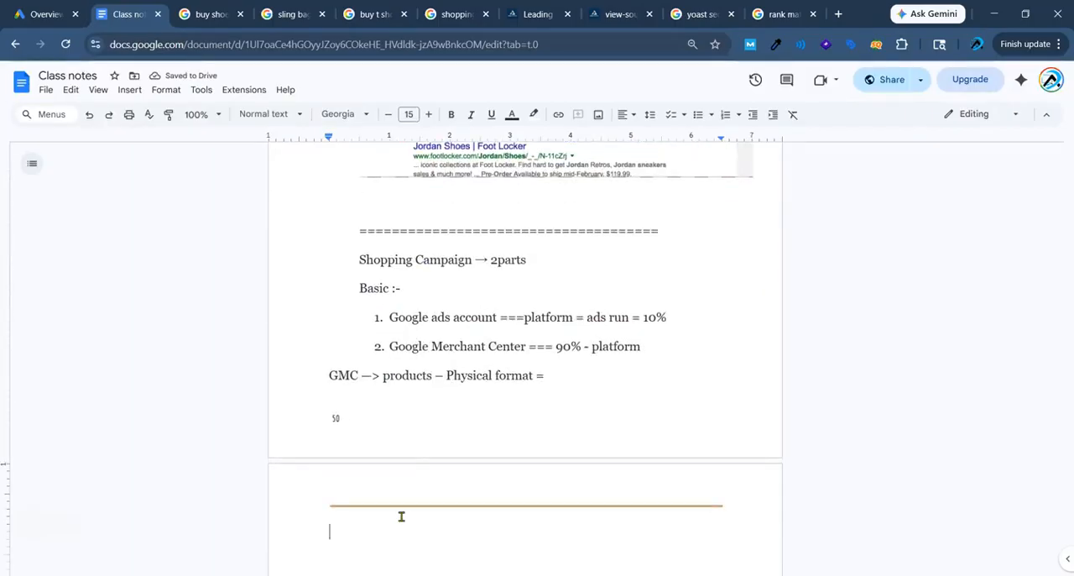
text(watches)
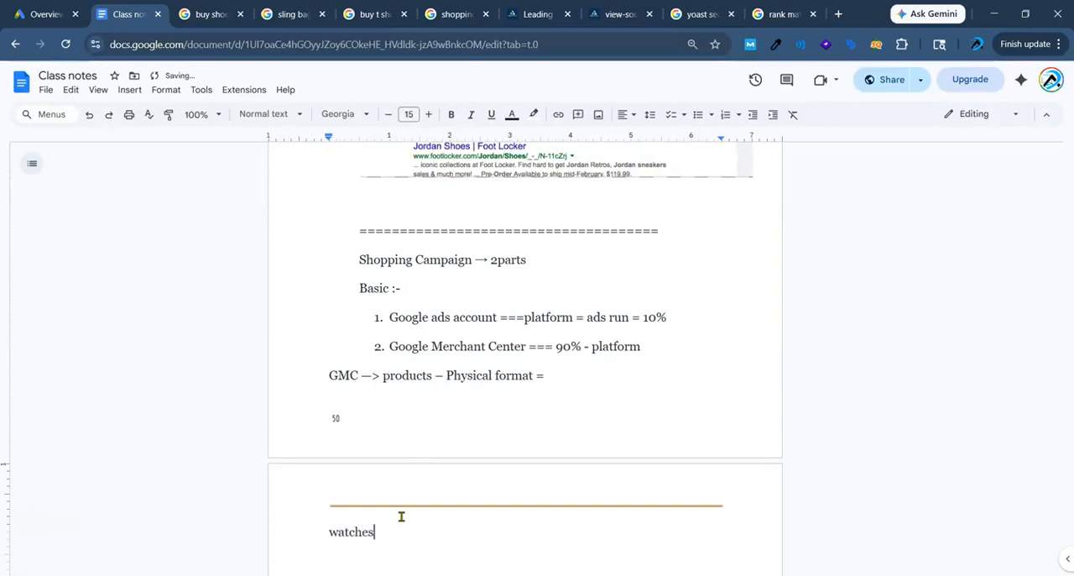
key(Return)
text(1aptop)
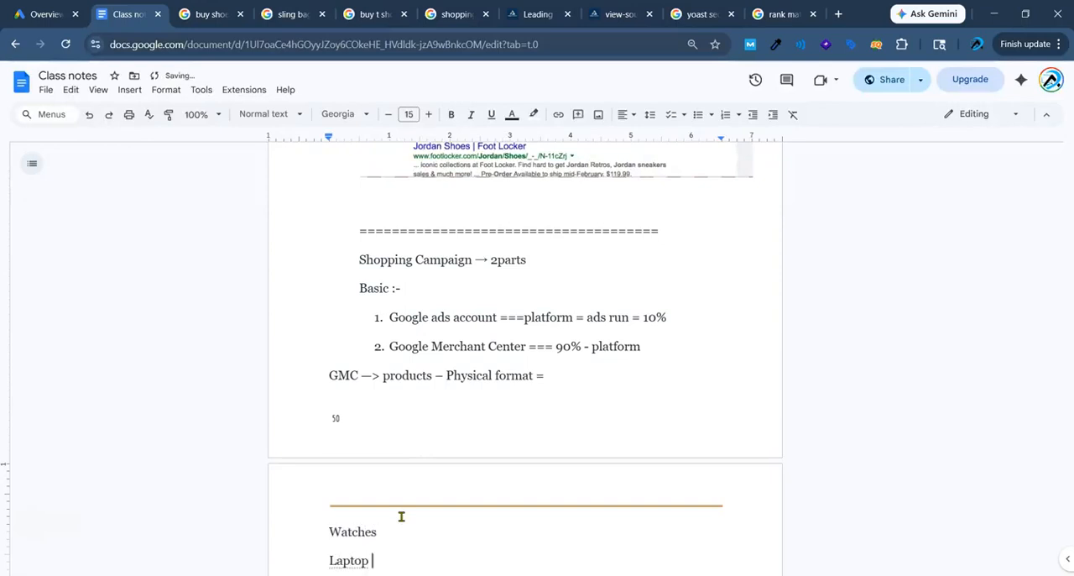
key(Return)
text(table t)
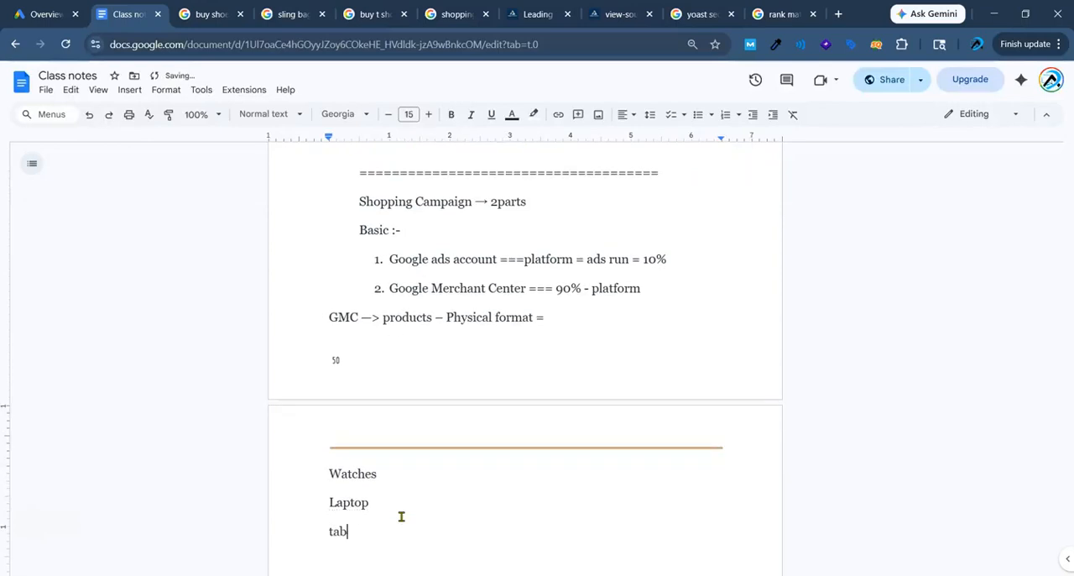
key(BackSpace)
text(lamp)
key(Return)
text(Pen tab)
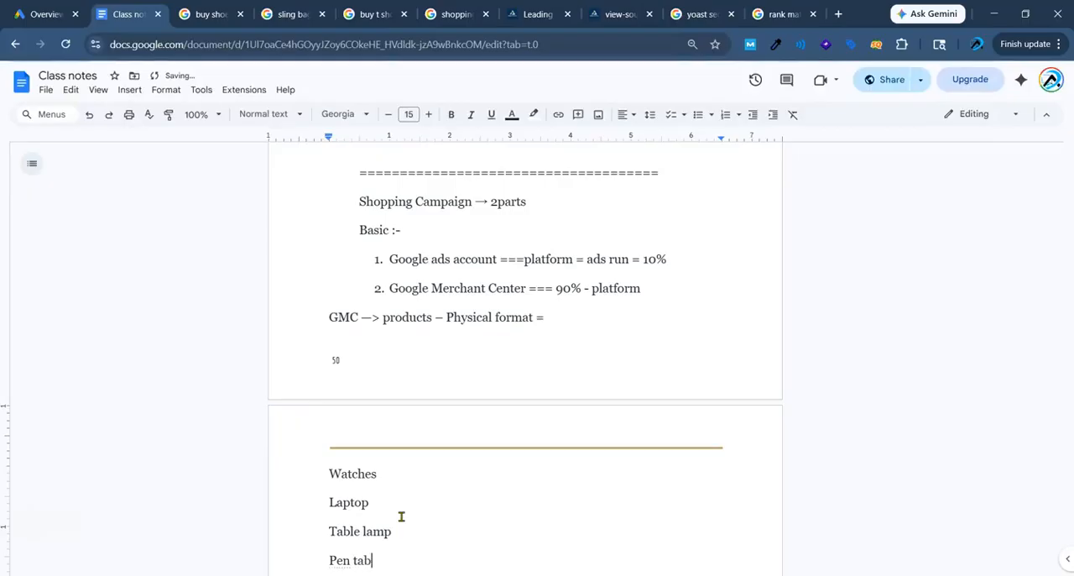
Continue the product list with "Mic", "Mouse", "Keywords", "Saree" and "Pvc" on separate lines.
key(Return)
text(mic)
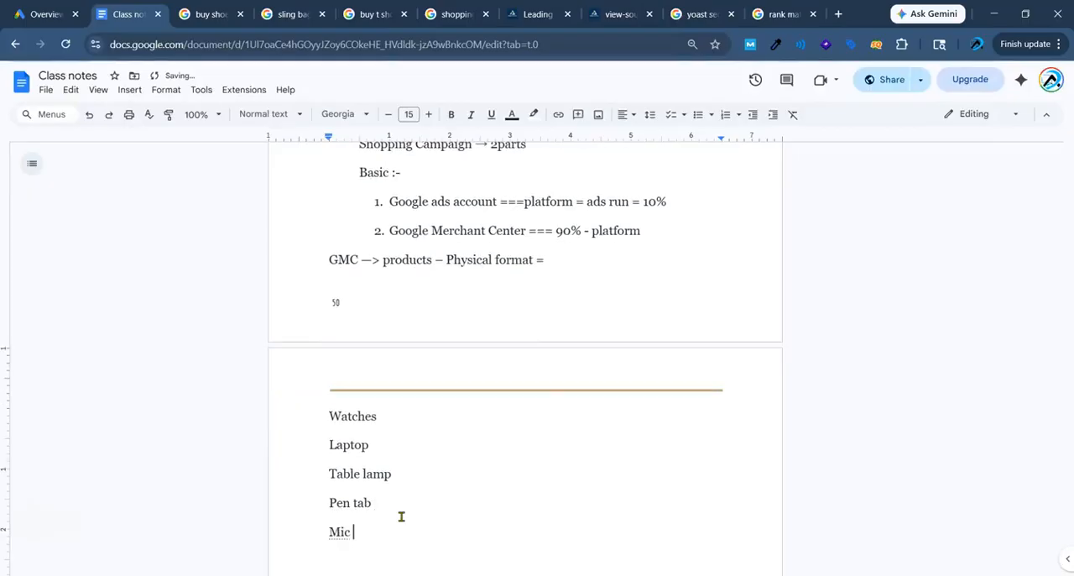
key(Return)
text(mouse)
key(Return)
text(keywords)
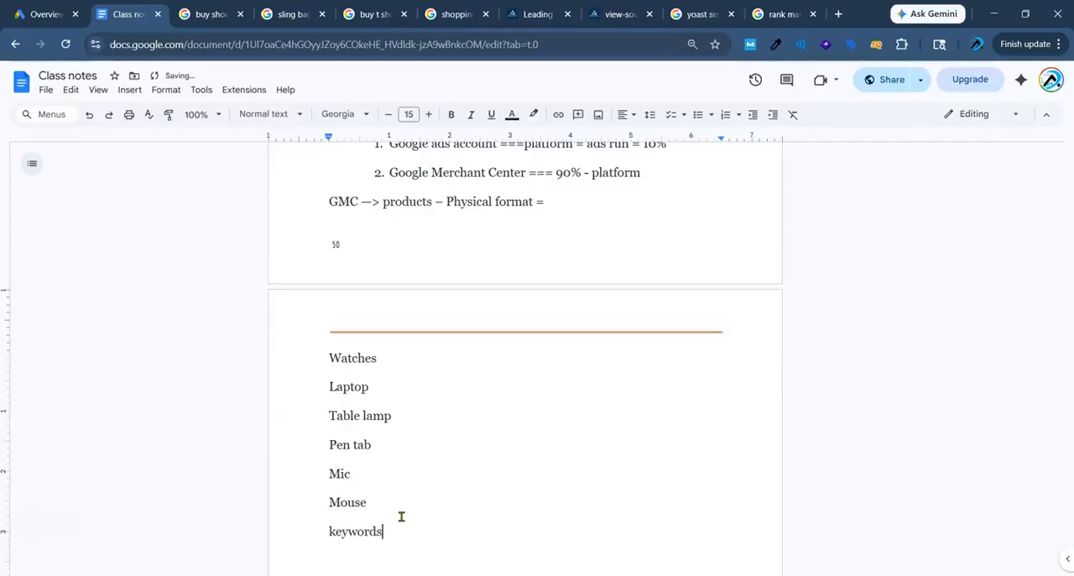
key(Return)
text(s)
text(e)
key(Return)
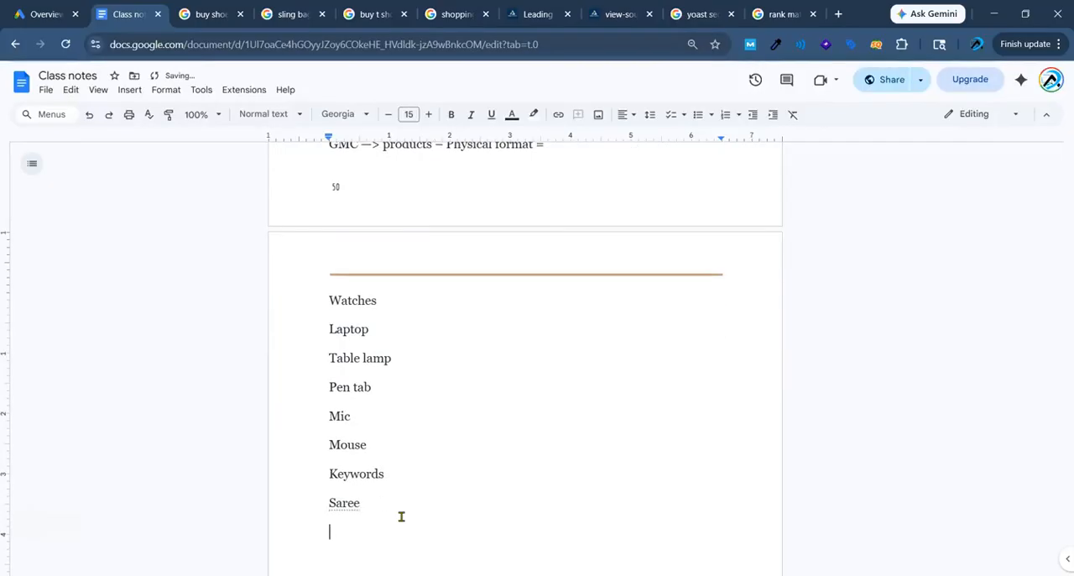
text(pvc)
Tighten the line spacing of the whole product list from Watches to Pvc.
drag(326, 299, 399, 541)
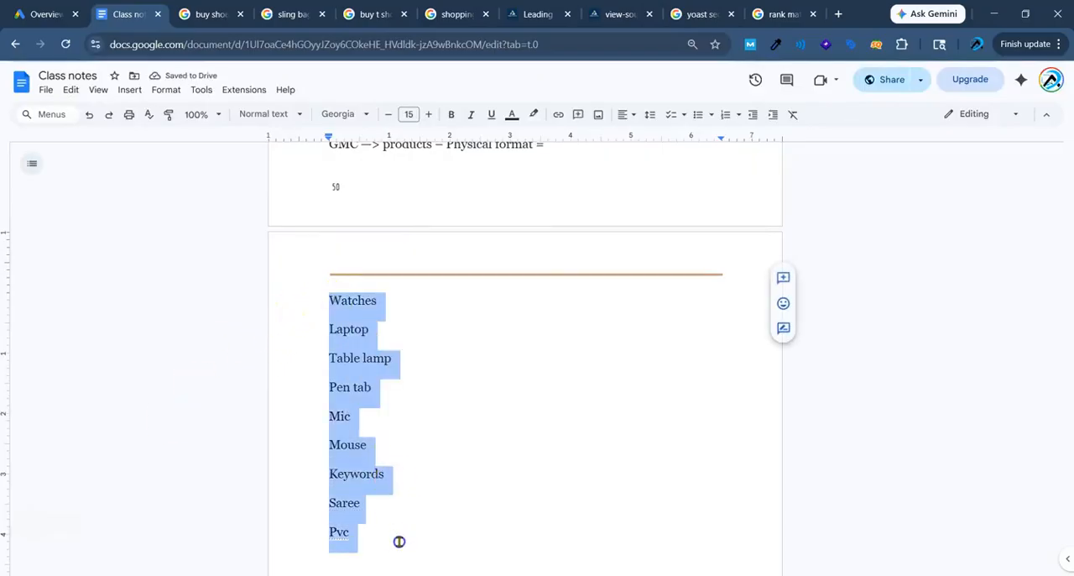
click(651, 114)
click(652, 160)
click(427, 386)
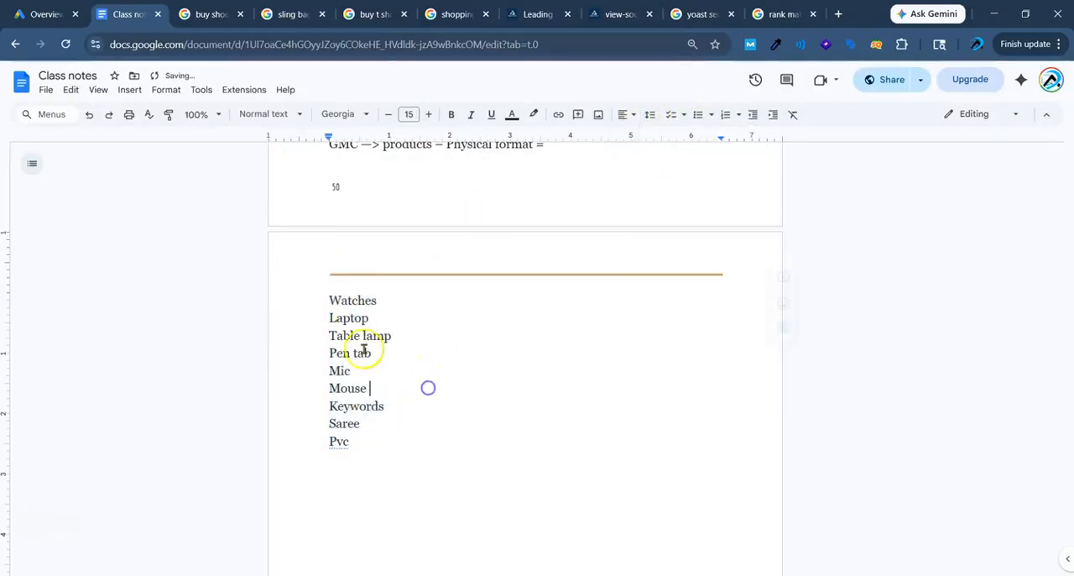
drag(354, 317, 378, 450)
click(420, 436)
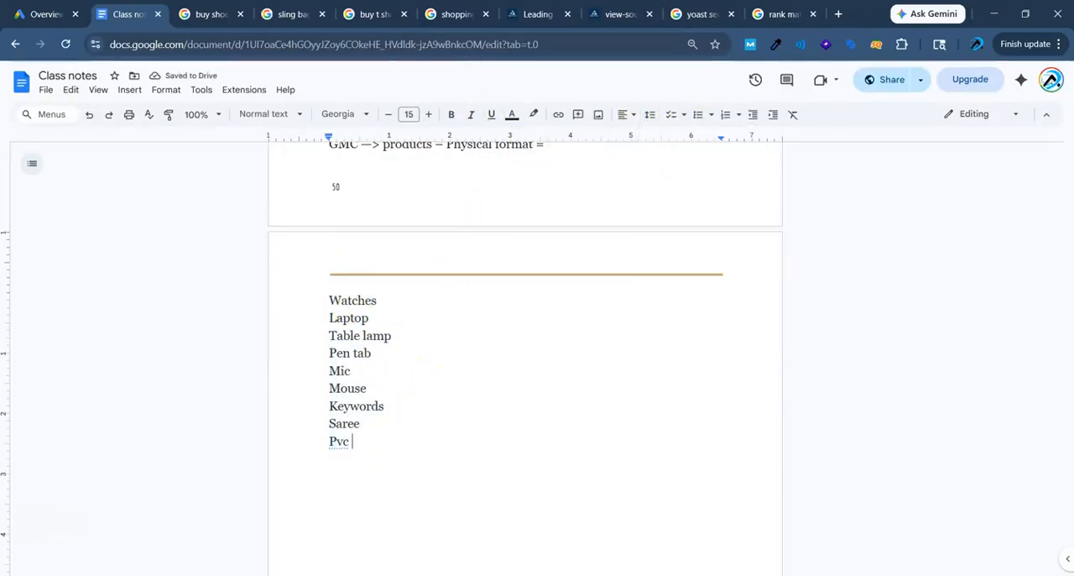
Annotate beside the product list with a yellow box reading "Product ---> headline/ description/ video - review 48hr - cheak == campaign".
mouse_move(434, 303)
mouse_down()
mouse_move(589, 414)
mouse_move(716, 426)
mouse_up()
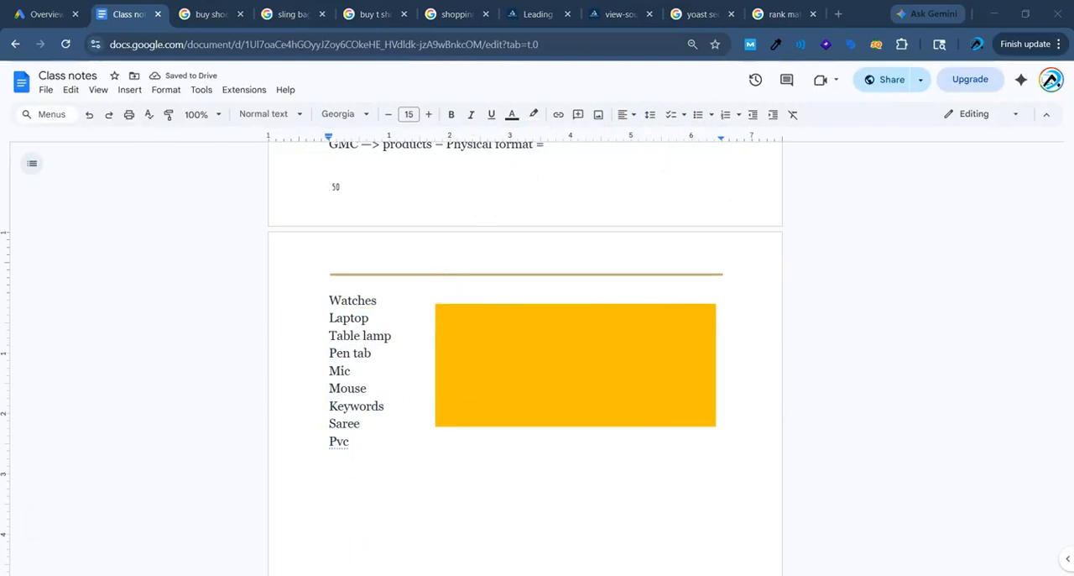
text(Product --->)
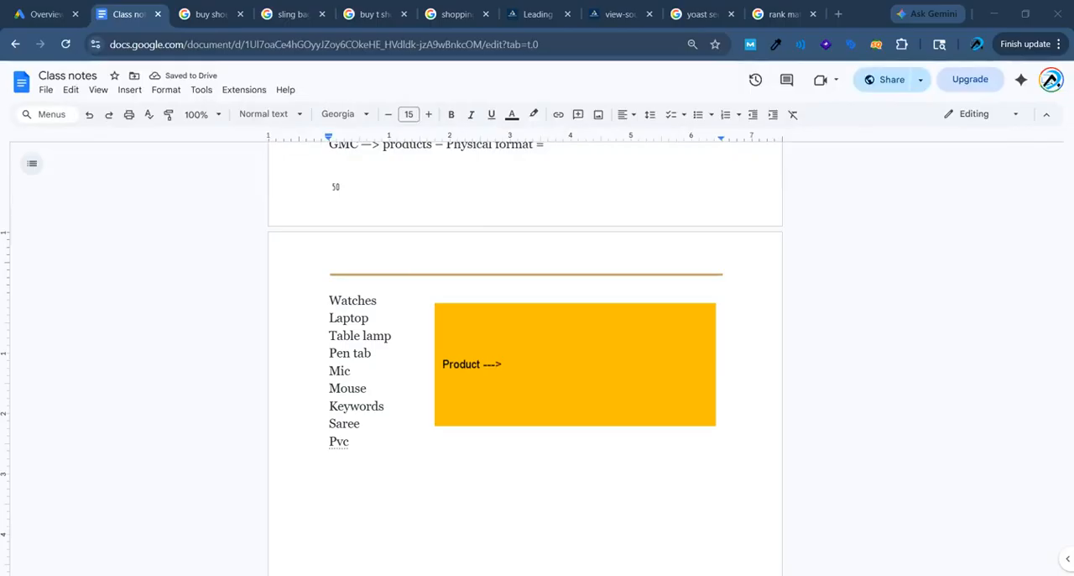
text(headline/ description)
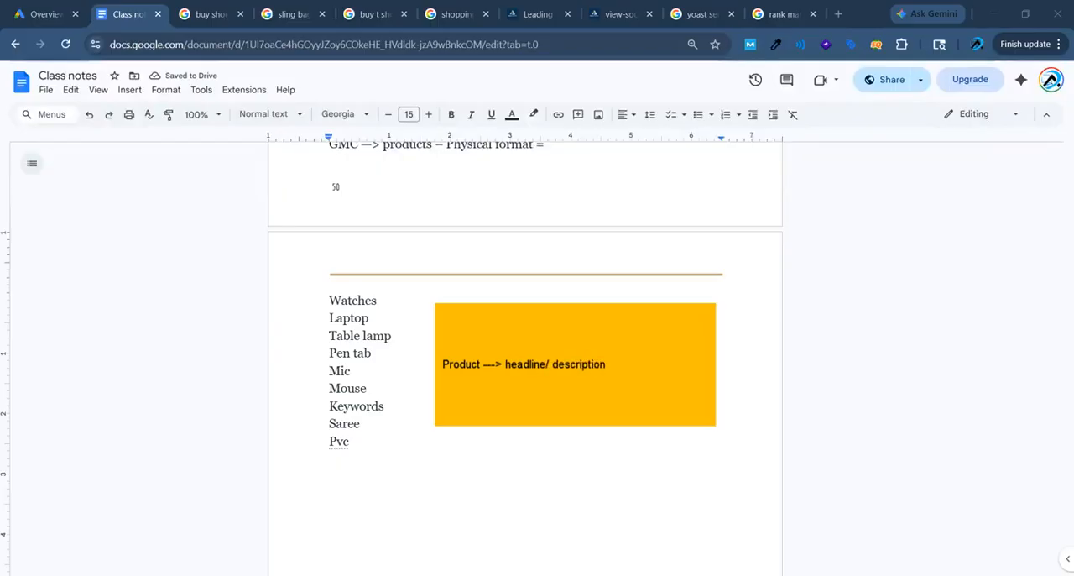
text(/ video - review 48hr)
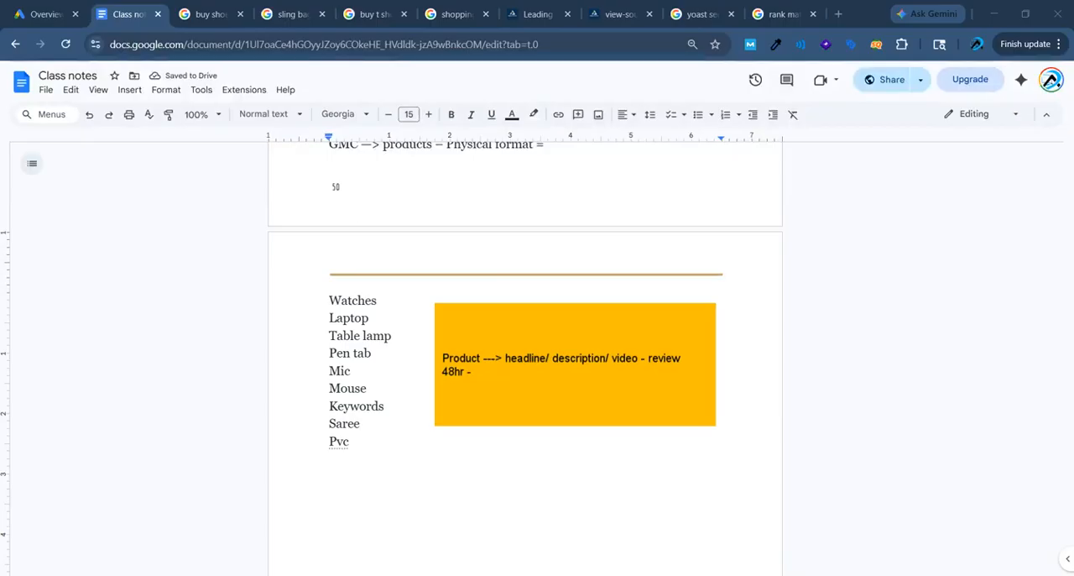
text( - cheak == campaign)
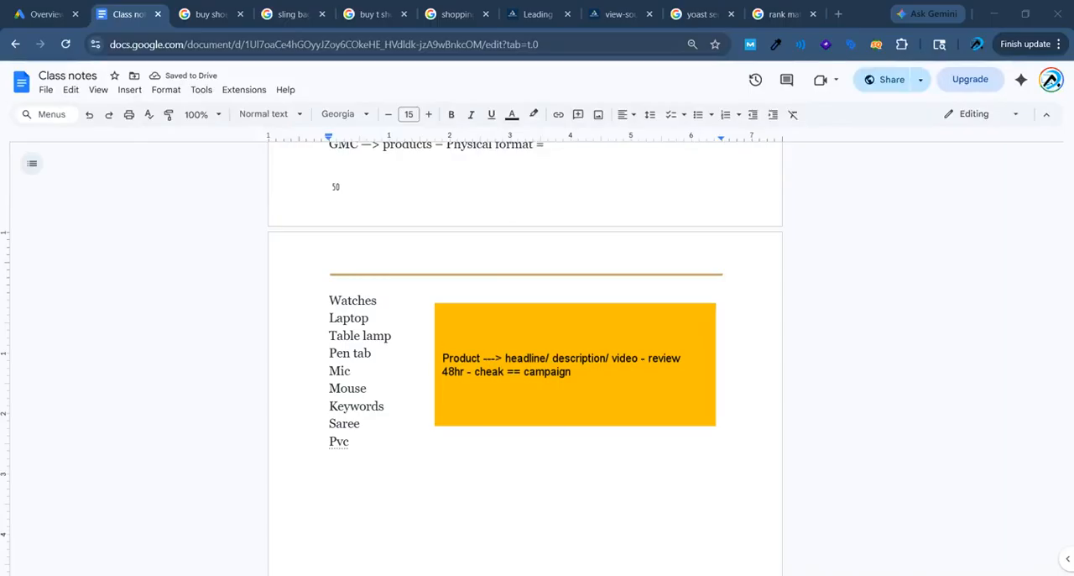
Add "drugs, weapen, trading --->" as a separate line in the yellow annotation box, and clear the annotation from the screen.
key(Return)
key(Return)
text(ilegal)
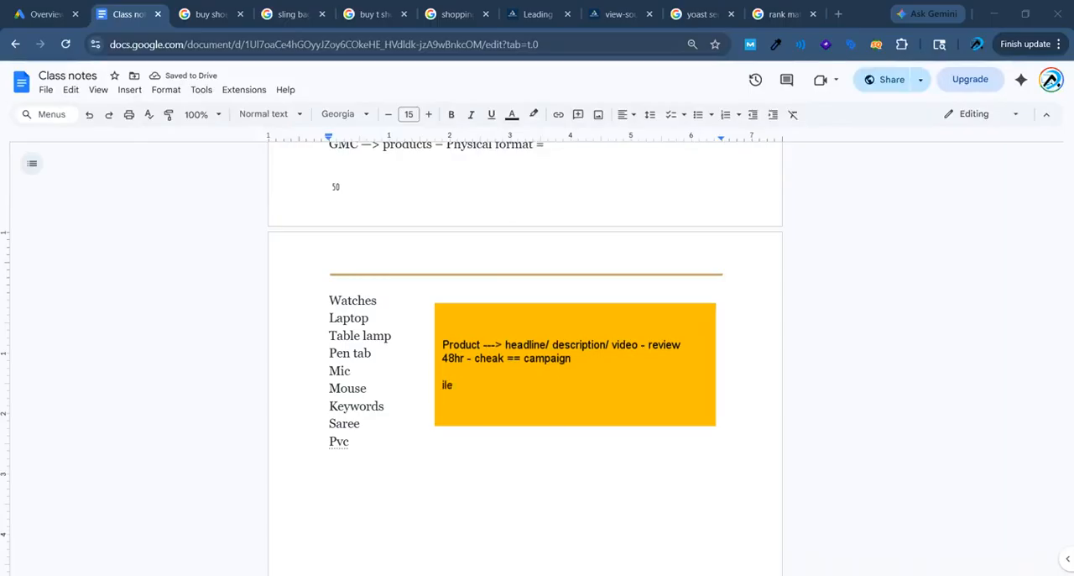
key(BackSpace)
key(BackSpace)
key(BackSpace)
key(BackSpace)
key(BackSpace)
key(BackSpace)
text(dru)
text(gs,)
text( al)
key(BackSpace)
text(alcholo)
key(BackSpace)
key(BackSpace)
key(BackSpace)
key(BackSpace)
key(BackSpace)
key(BackSpace)
key(BackSpace)
text(weap)
text(en, cas)
key(BackSpace)
key(BackSpace)
key(BackSpace)
text(trading --->)
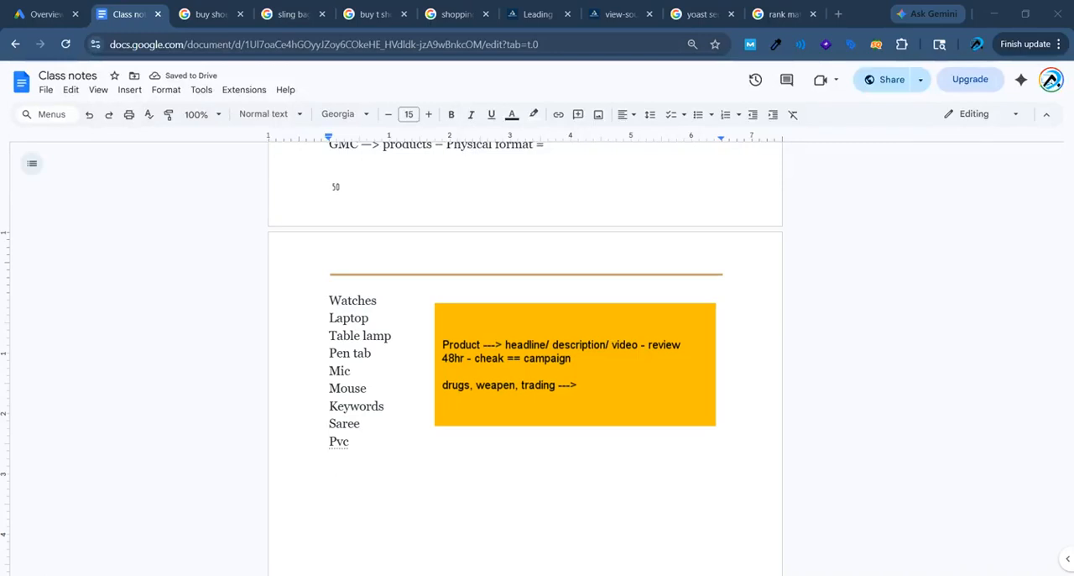
key(Escape)
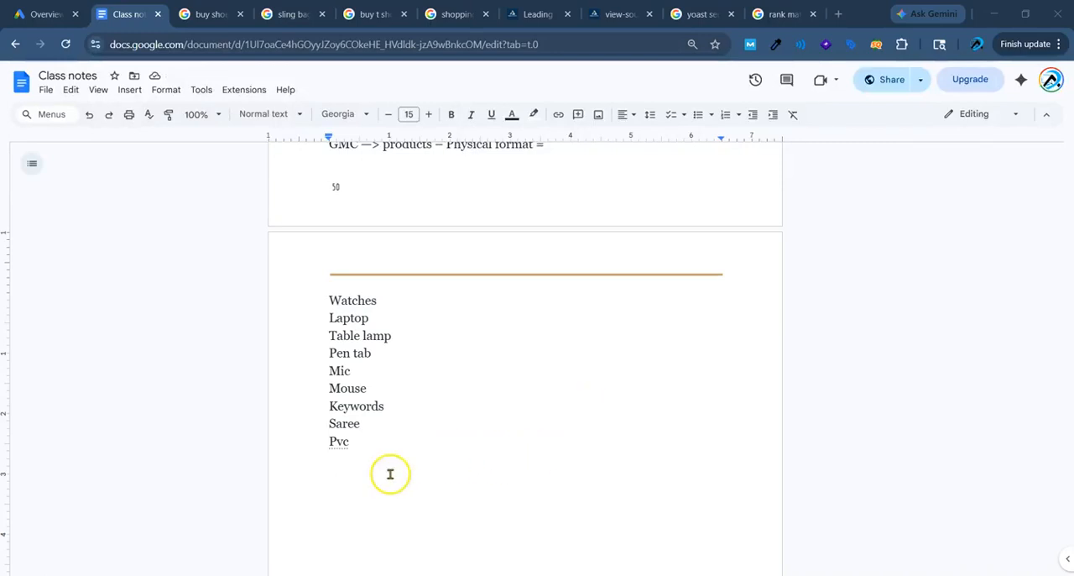
Write the indented line "GMC= dm/business = Product" below the product list.
double_click(397, 459)
key(Return)
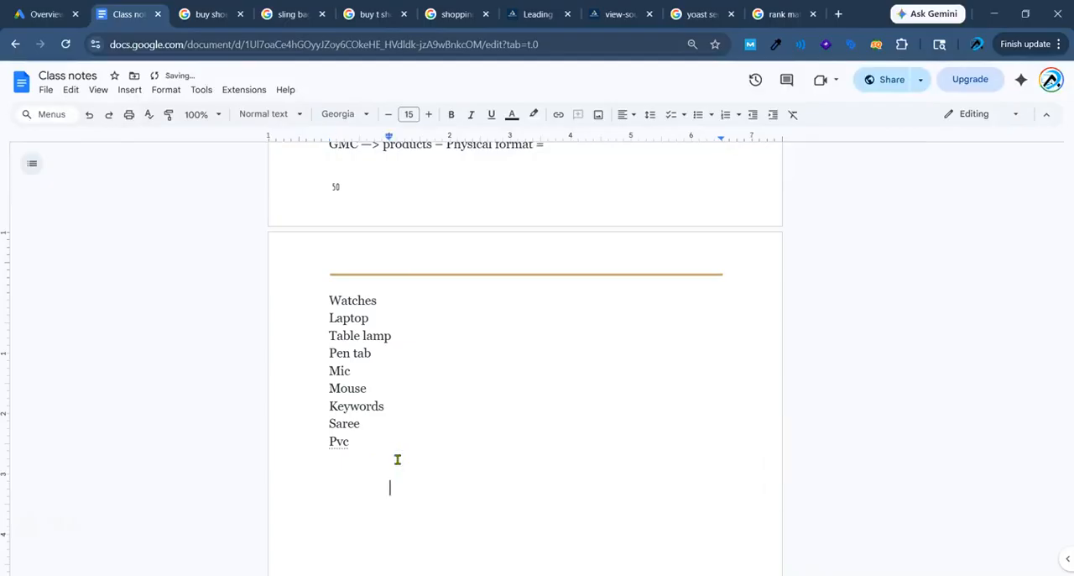
text(GMC)
key(BackSpace)
text(= dm/business =)
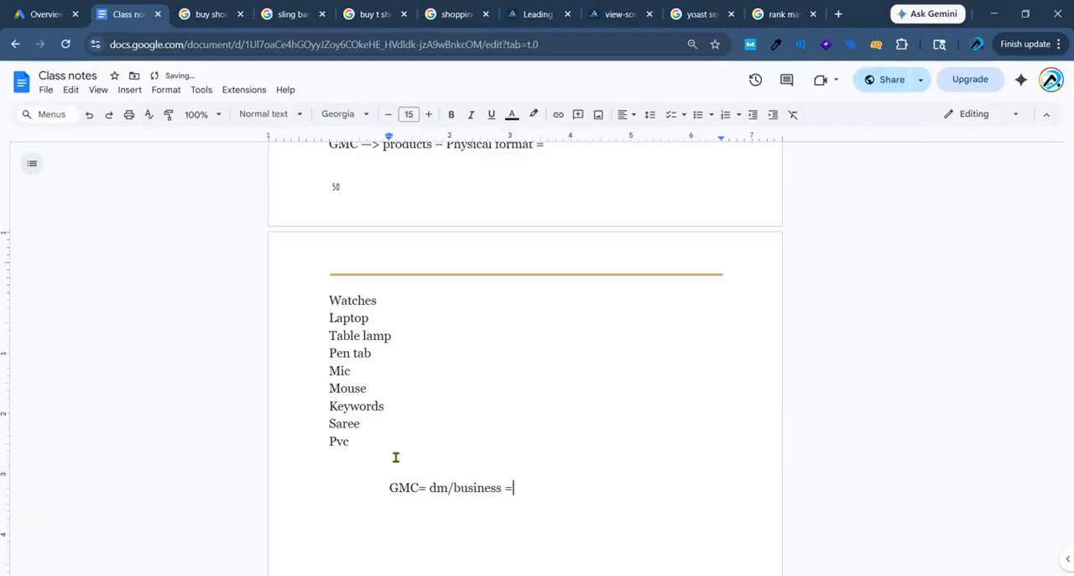
text( Product)
Add the line "Ecom = sports website = Delhi" below the GMC business line.
key(Return)
text(ecom = spo)
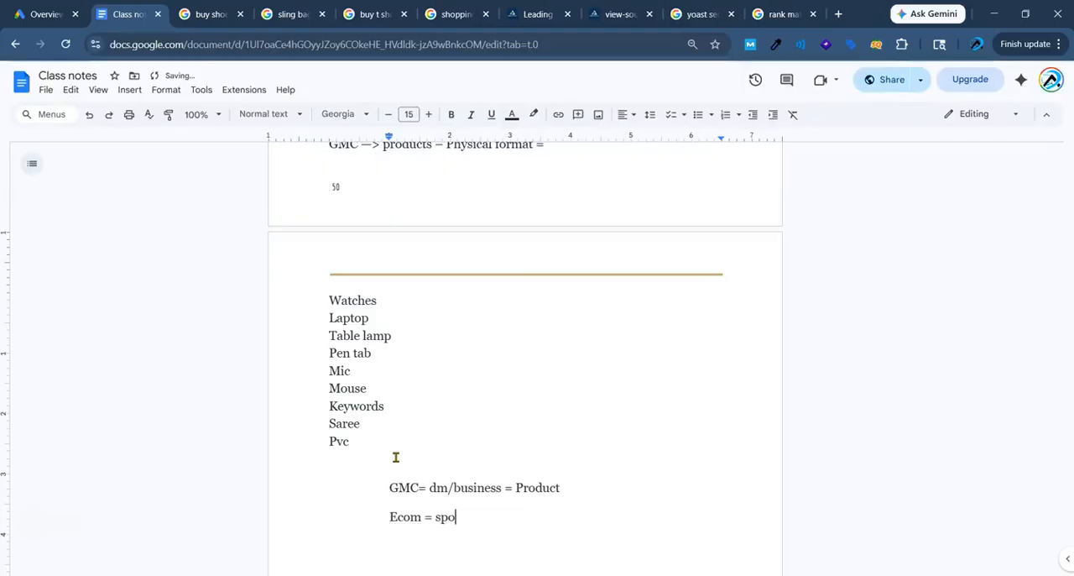
text(rts sje)
key(BackSpace)
key(BackSpace)
text(hoes,)
key(BackSpace)
key(BackSpace)
key(BackSpace)
key(BackSpace)
key(BackSpace)
key(BackSpace)
key(BackSpace)
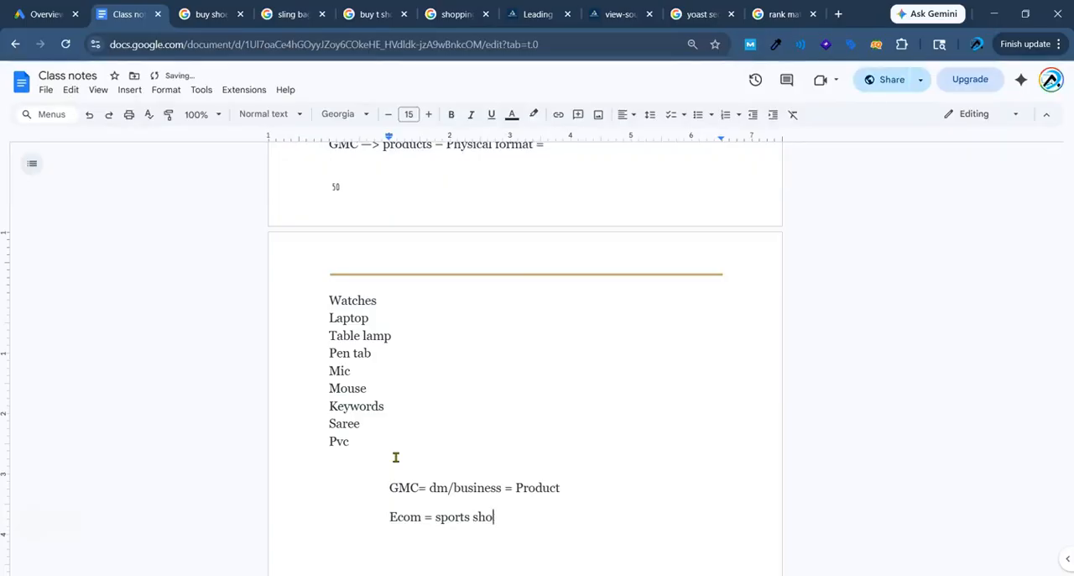
text(website = Delhi)
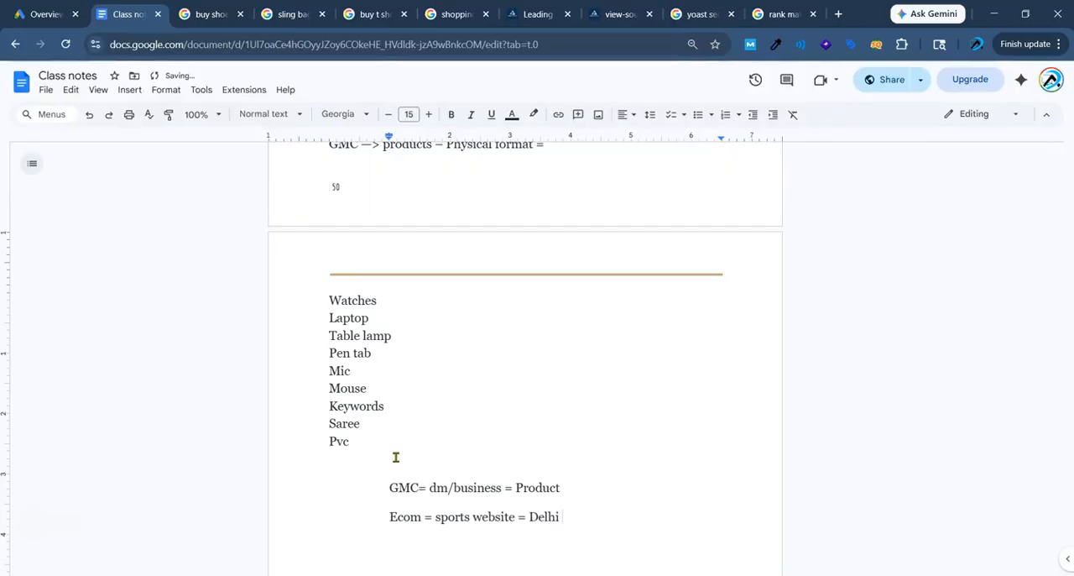
Draw a red rectangular frame beside the GMC and Ecom lines, with a yellow box labelled "GMC" inside its upper edge.
scroll(371, 272, up, 2)
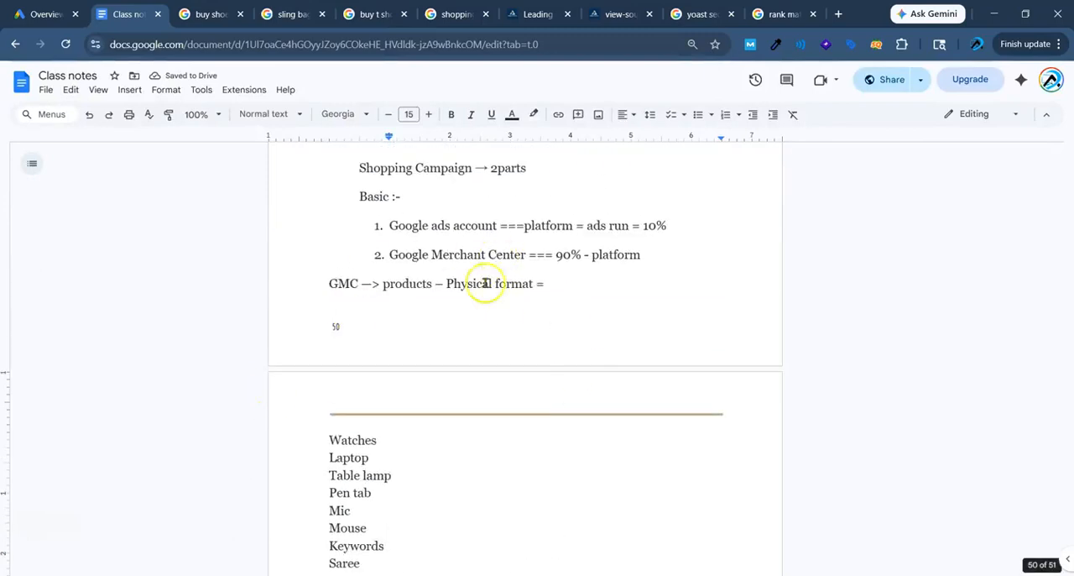
scroll(537, 265, down, 2)
scroll(539, 265, down, 3)
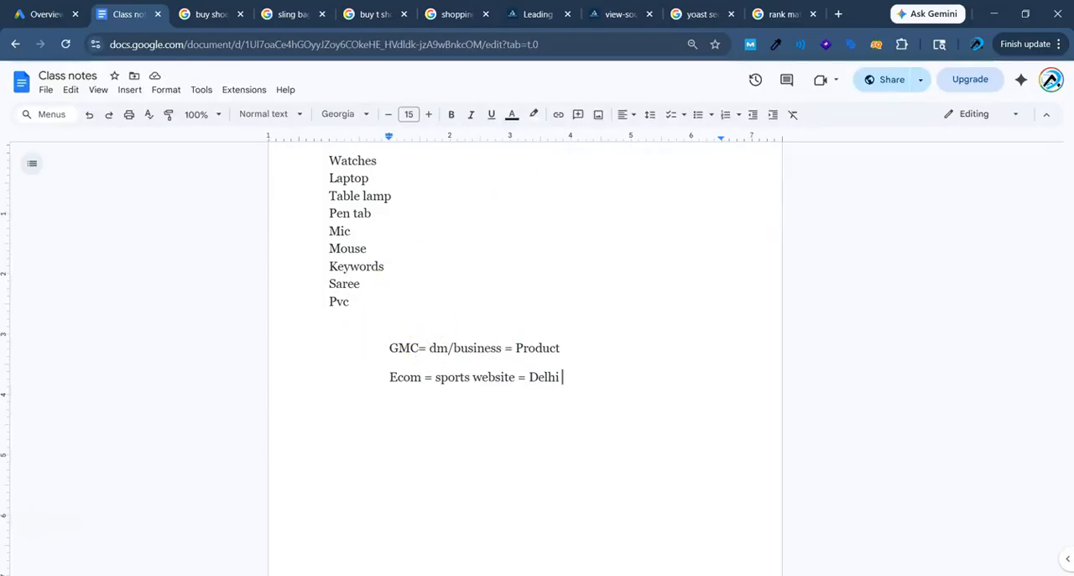
mouse_move(600, 336)
mouse_down()
mouse_move(666, 455)
mouse_move(762, 545)
mouse_up()
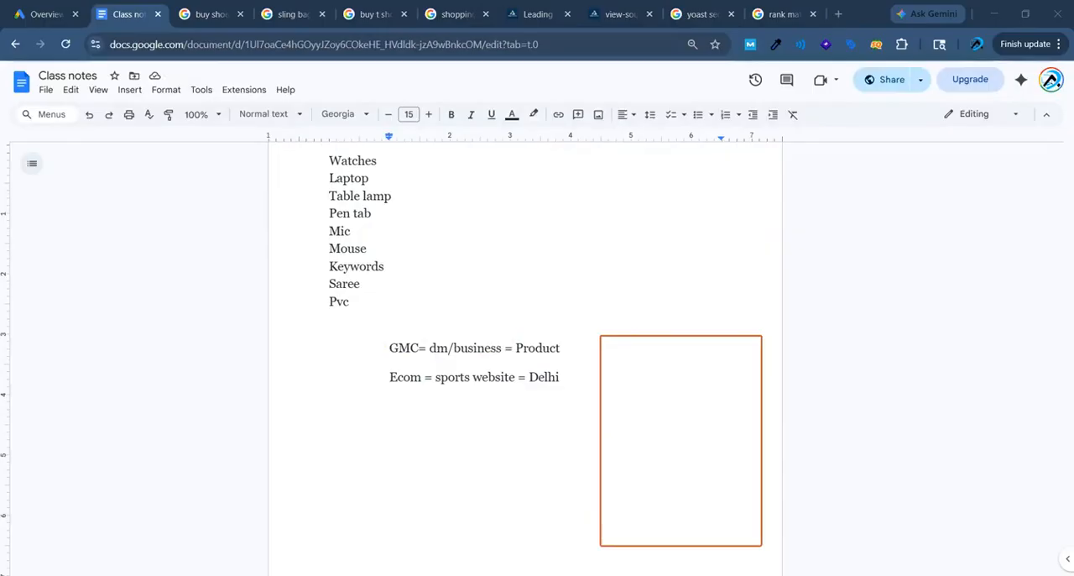
drag(629, 349, 726, 349)
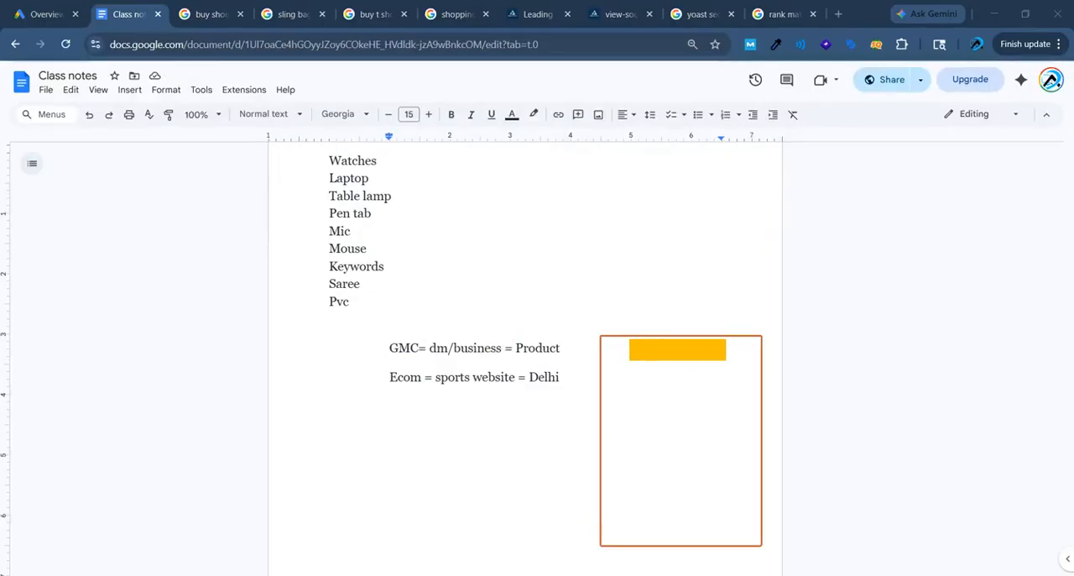
text(Google)
key(BackSpace)
key(BackSpace)
key(BackSpace)
key(BackSpace)
key(BackSpace)
key(BackSpace)
text(GMC)
Circle "Product", draw an arrow from it into the GMC frame, and place a yellow box there reading "upload = 100 product".
mouse_move(548, 324)
mouse_down()
mouse_move(496, 342)
mouse_move(550, 364)
mouse_move(547, 326)
mouse_move(601, 360)
mouse_move(635, 403)
mouse_move(635, 388)
mouse_move(635, 406)
mouse_move(729, 422)
mouse_up()
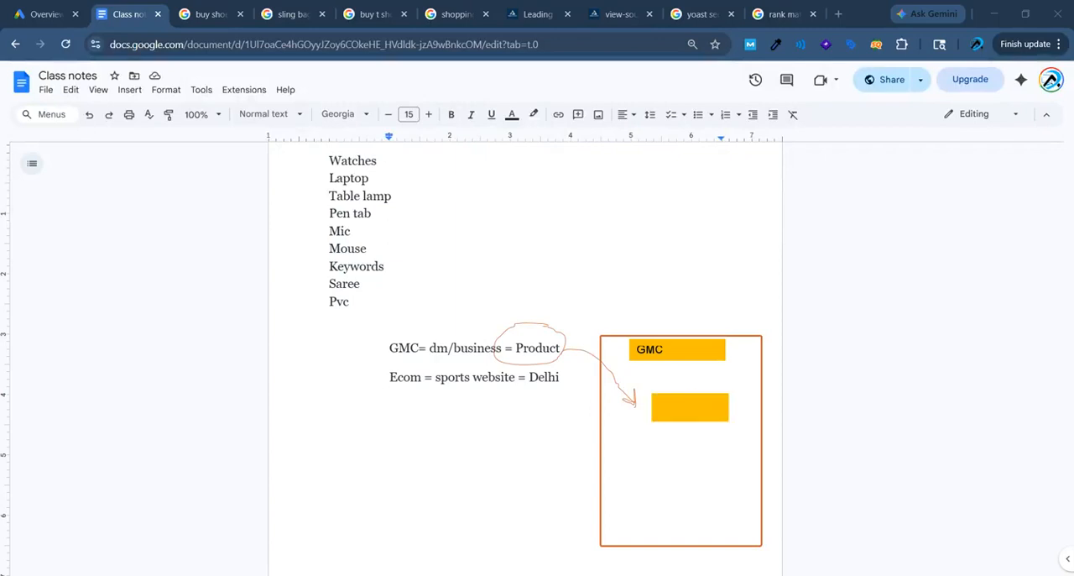
text(PRODUCT)
key(ctrl+BackSpace)
text(upload)
text( = 100 pr)
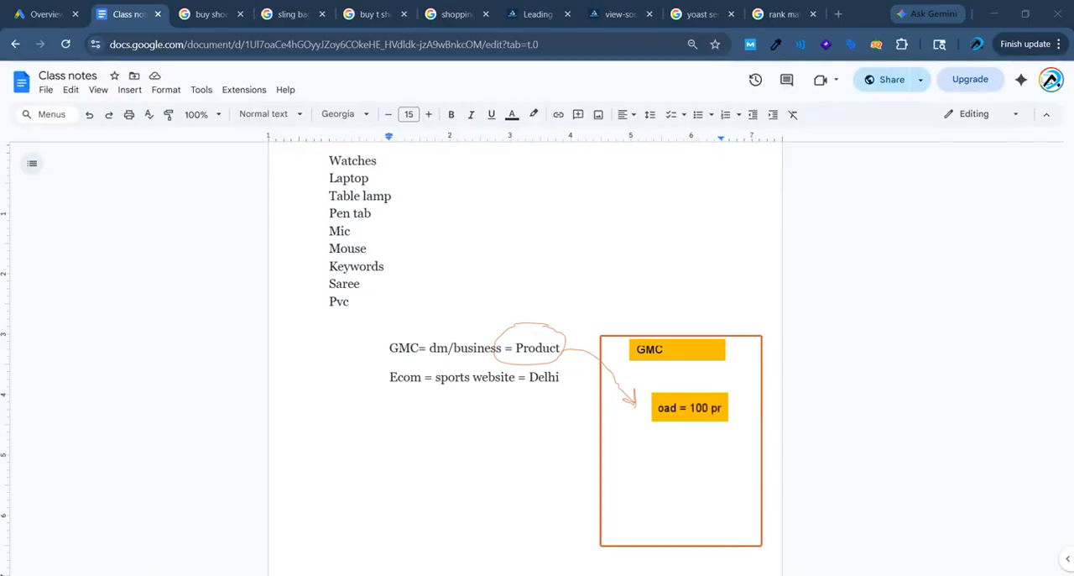
text(oduct)
Add the lines "15 product -" and "upload" to the yellow box, and clear all annotations from the screen.
key(Return)
text(15 product -)
key(Return)
text(upload)
key(Escape)
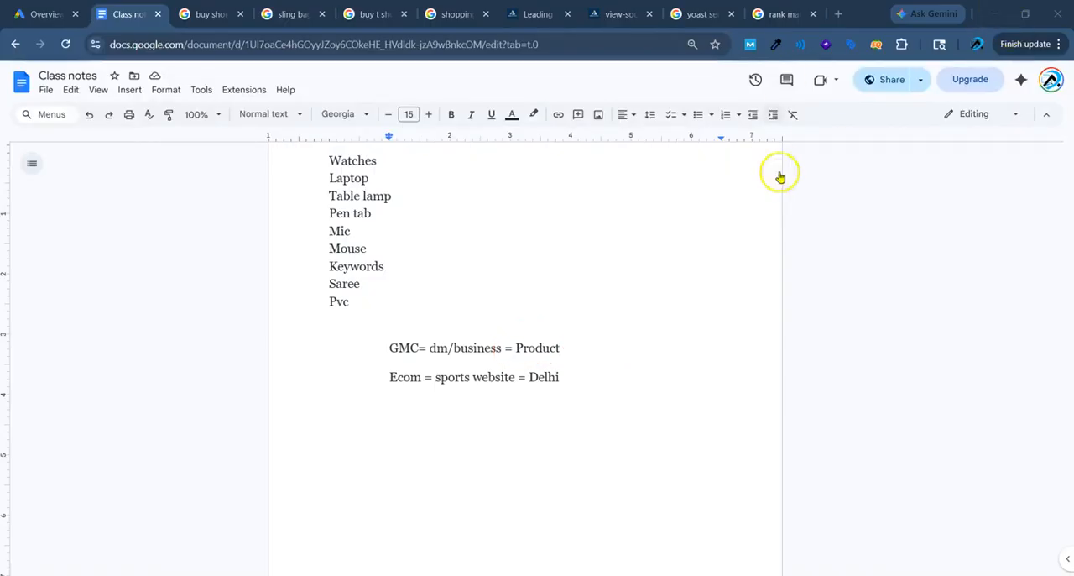
Start a justified line below the Ecom line and set its first-line indent to the page's left margin.
click(579, 378)
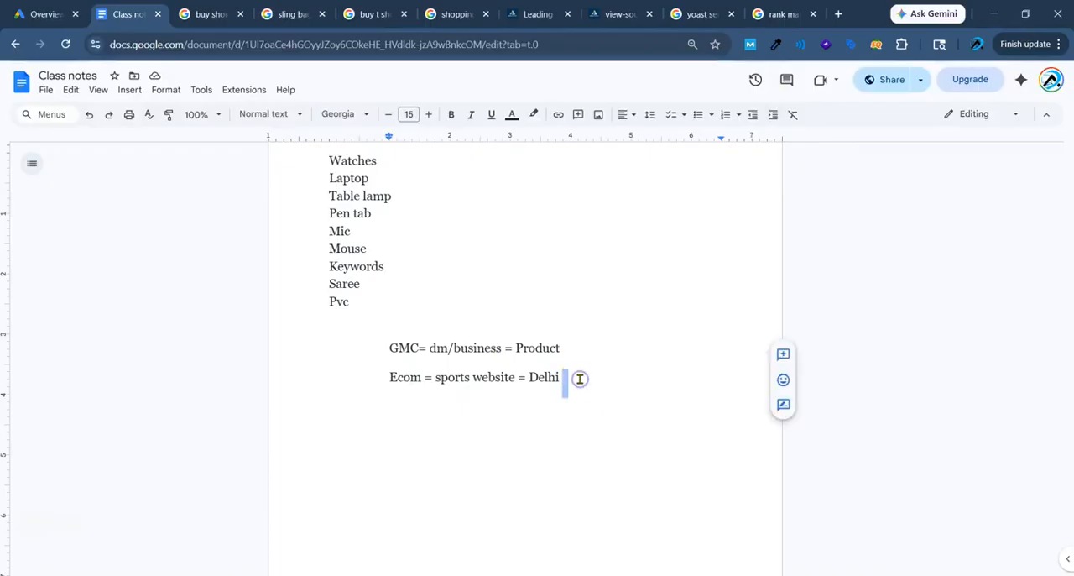
key(Return)
click(622, 115)
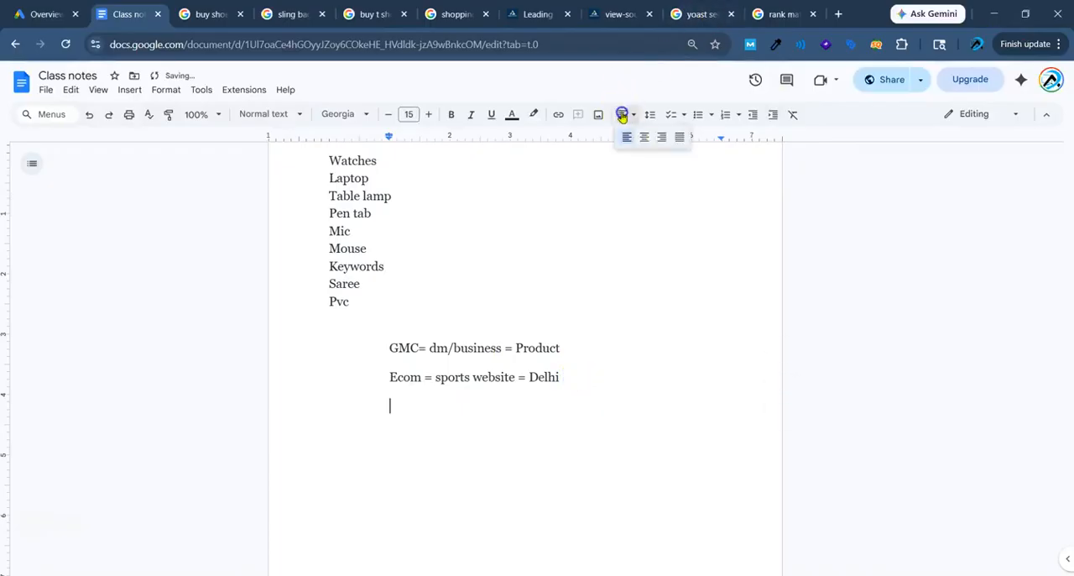
click(679, 137)
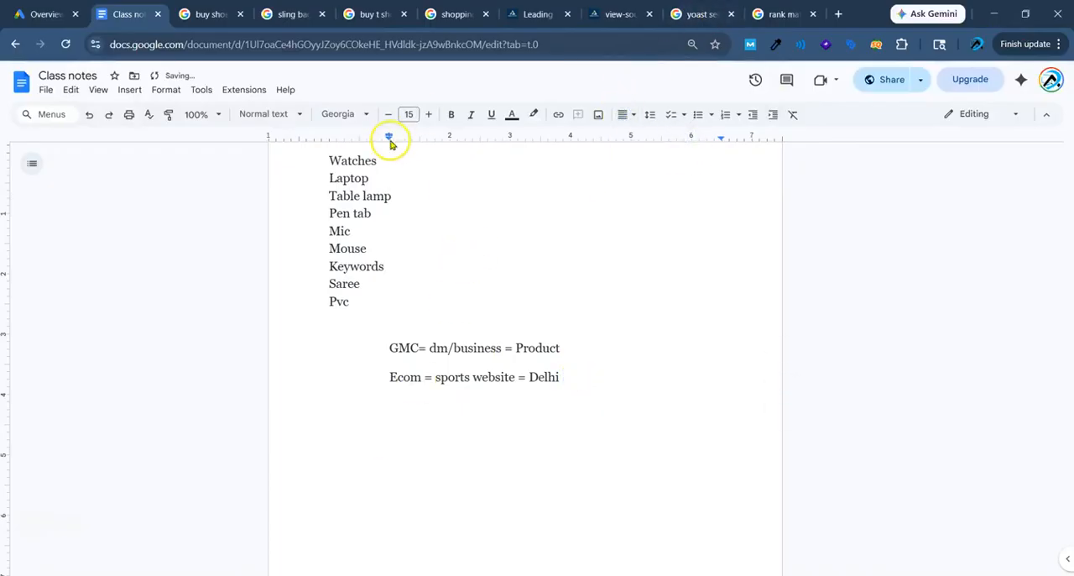
drag(388, 133, 329, 136)
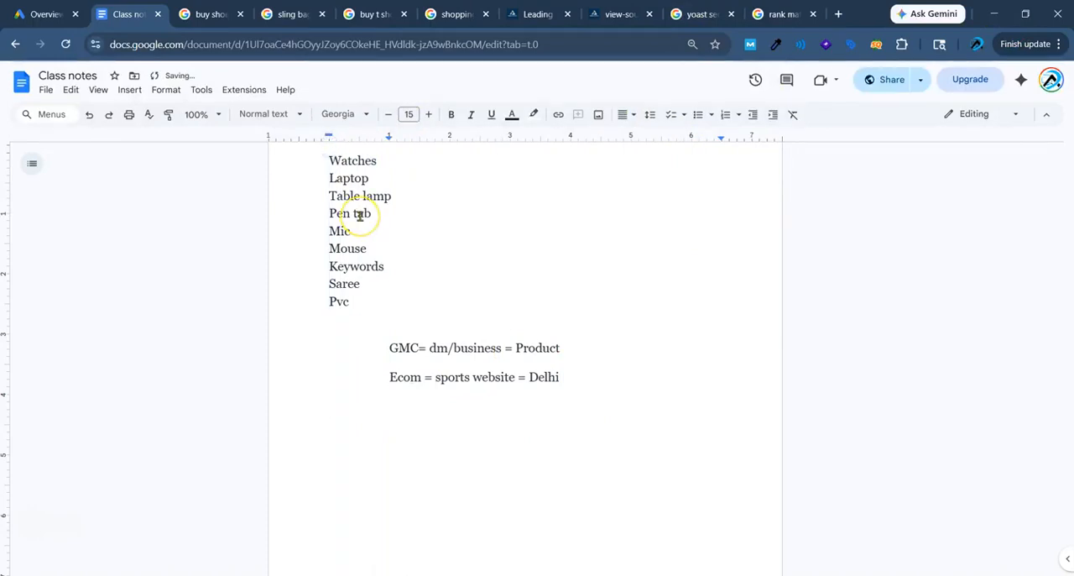
Write "Product – upload – name, SKU, price, pattern" on the new line below the Ecom line.
text(Product – u)
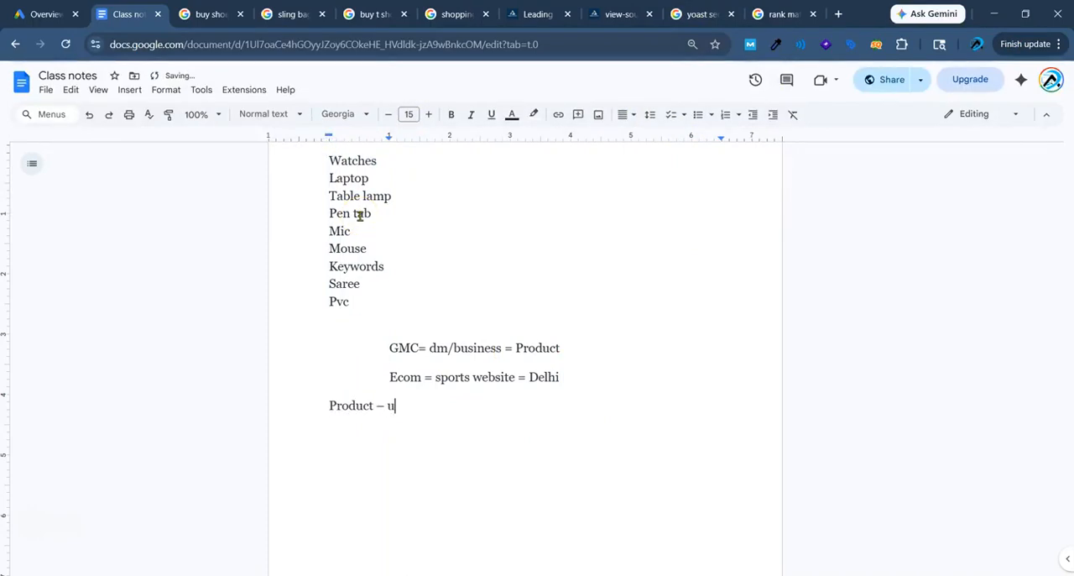
text(pload – name, SKU, pr)
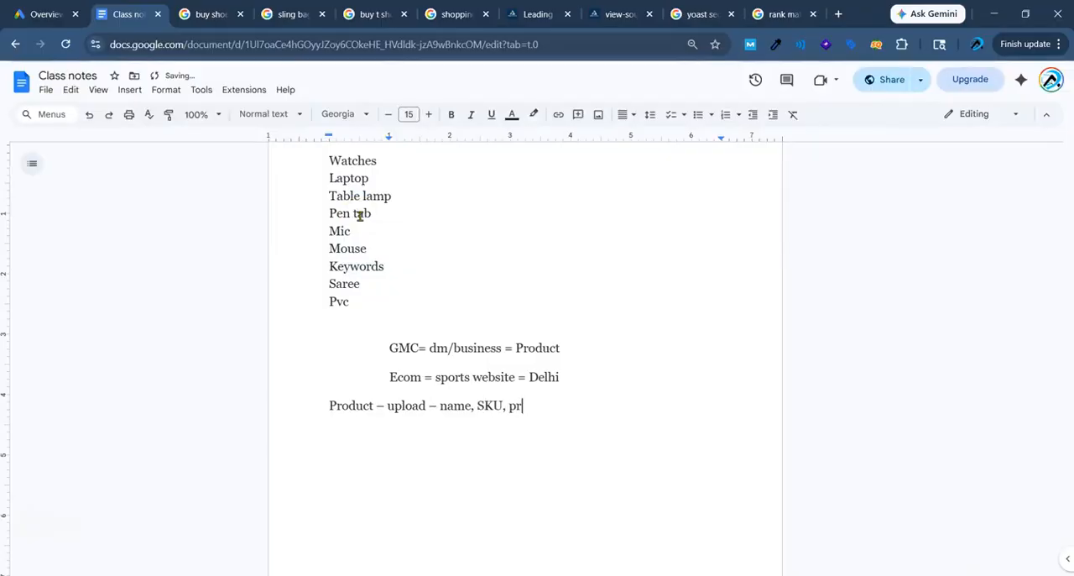
text(attern )
text(LISTING – bi)
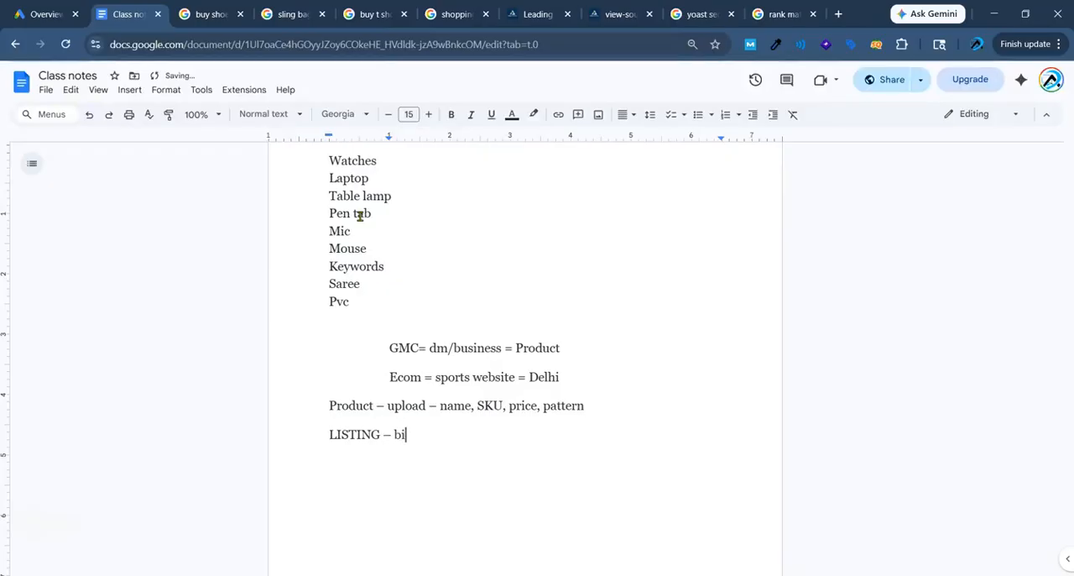
Add the line "LISTING – bulk listing, single listing" below the product upload line.
key(BackSpace)
key(BackSpace)
key(BackSpace)
text(ulk listing, singl)
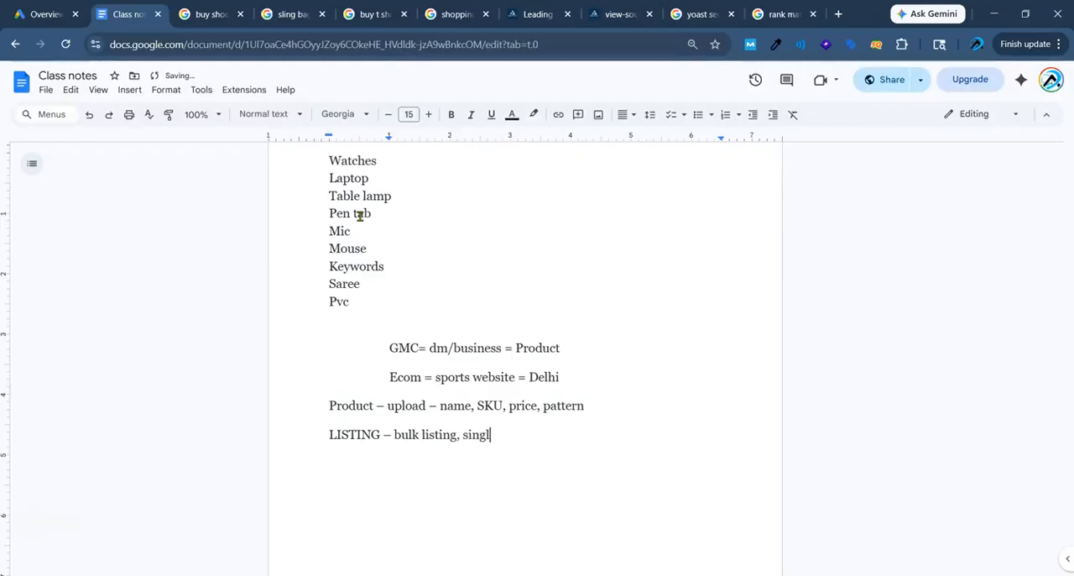
text(e listing)
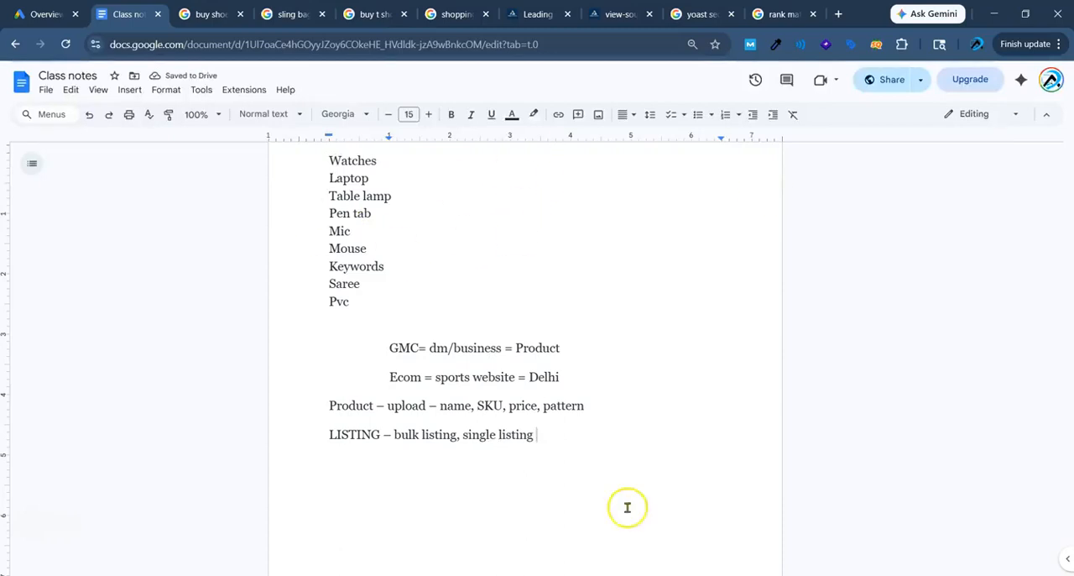
Leave a blank line below the LISTING line and write "1 week = Approved > done | reject - disapproved".
key(Return)
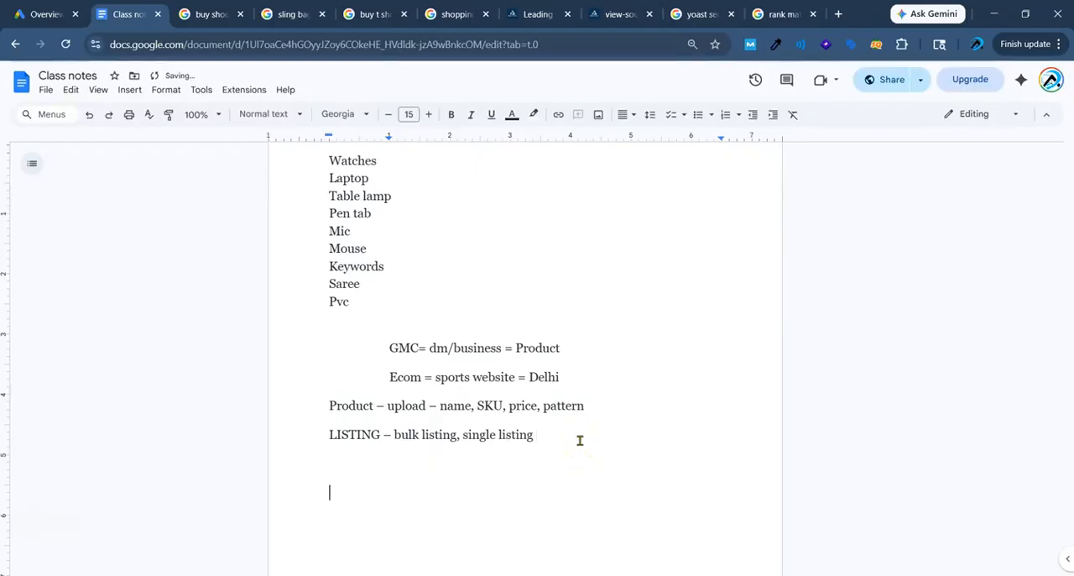
text(1 week = APPROCE)
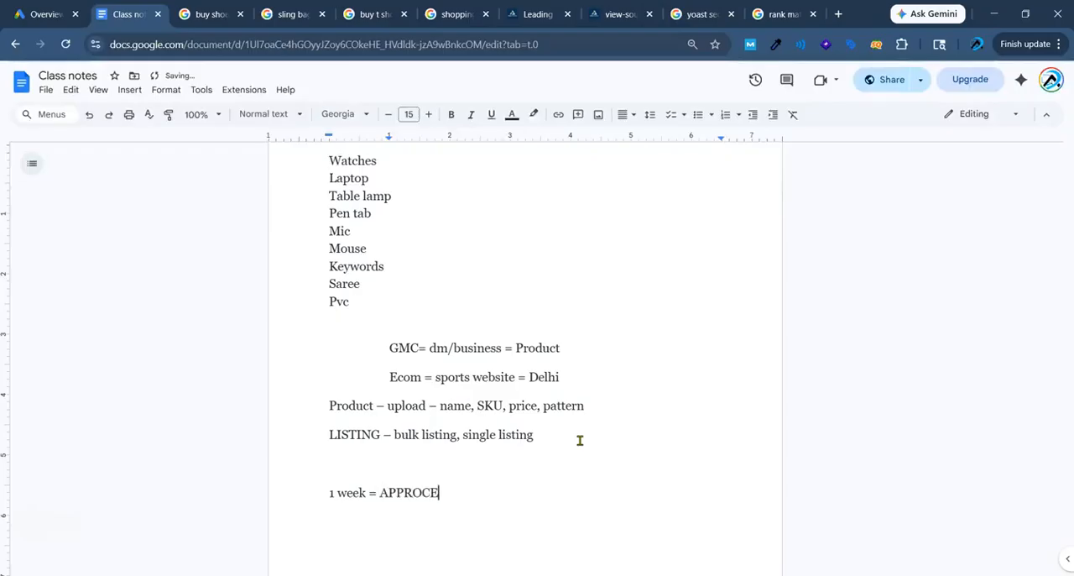
key(BackSpace)
key(BackSpace)
text(pproved >)
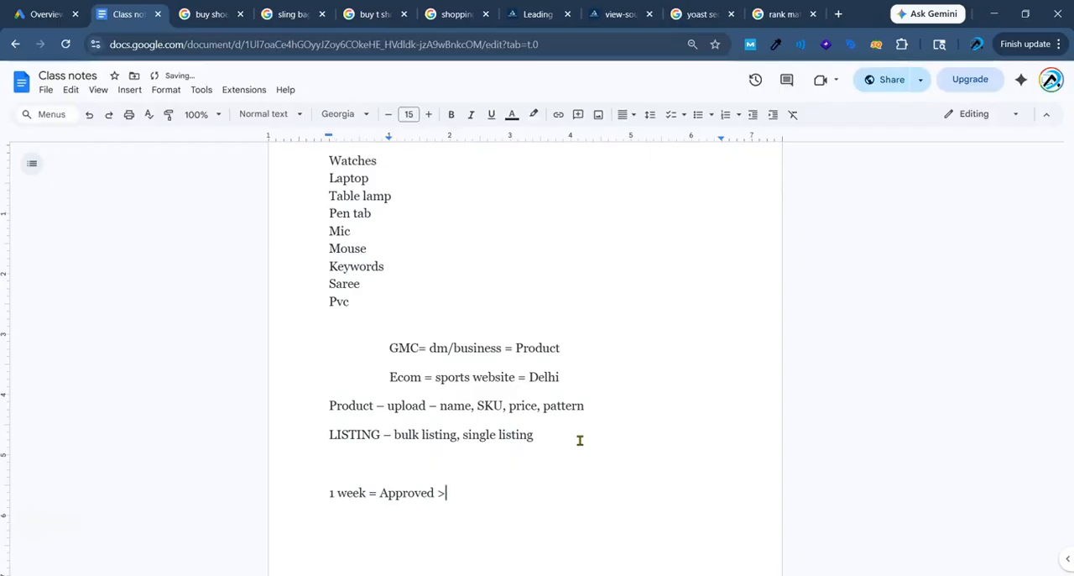
text( done | reject )
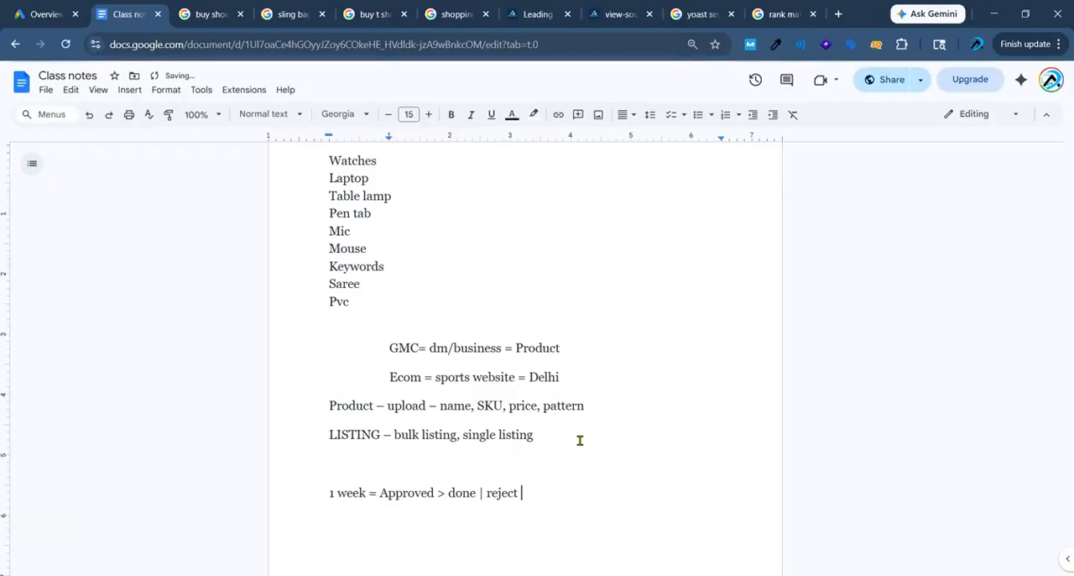
text(- disapproved)
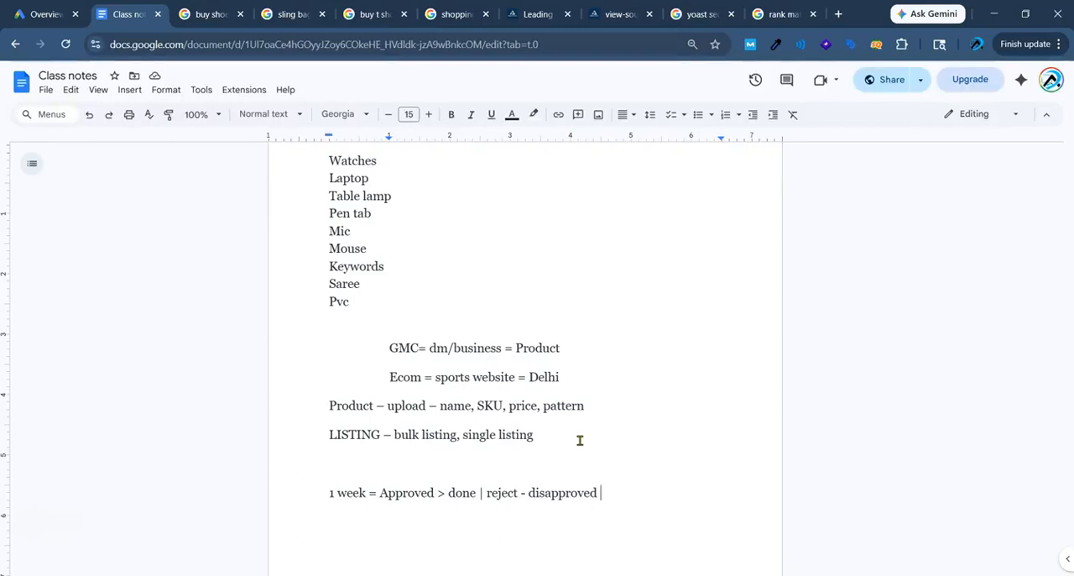
Add the line "Google ads = Run" below the one-week approval line.
key(Return)
text(Google ads = Run)
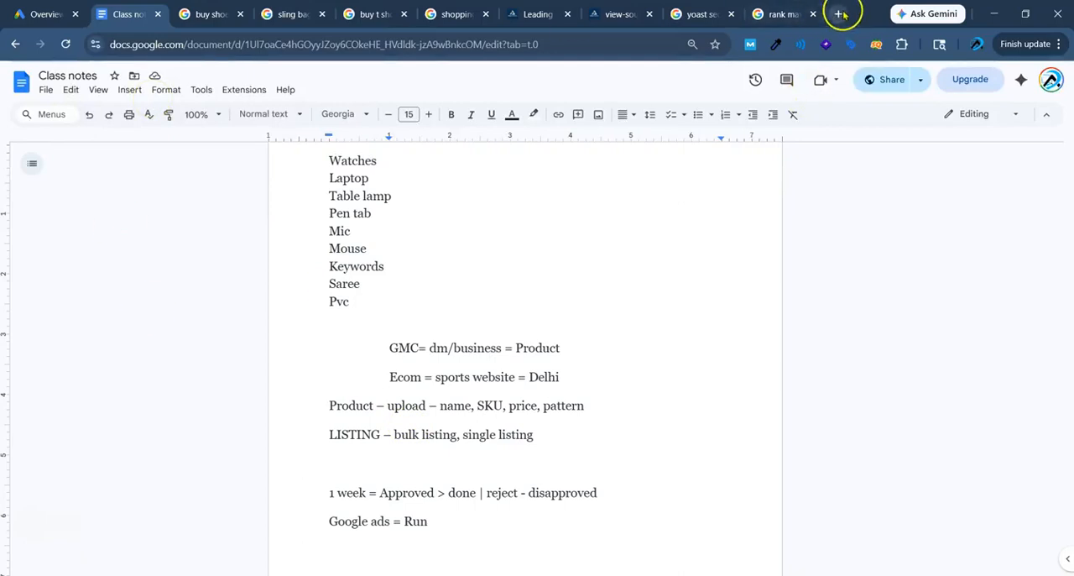
Search Google for "google merchant center" in a new browser tab.
key(ctrl+t)
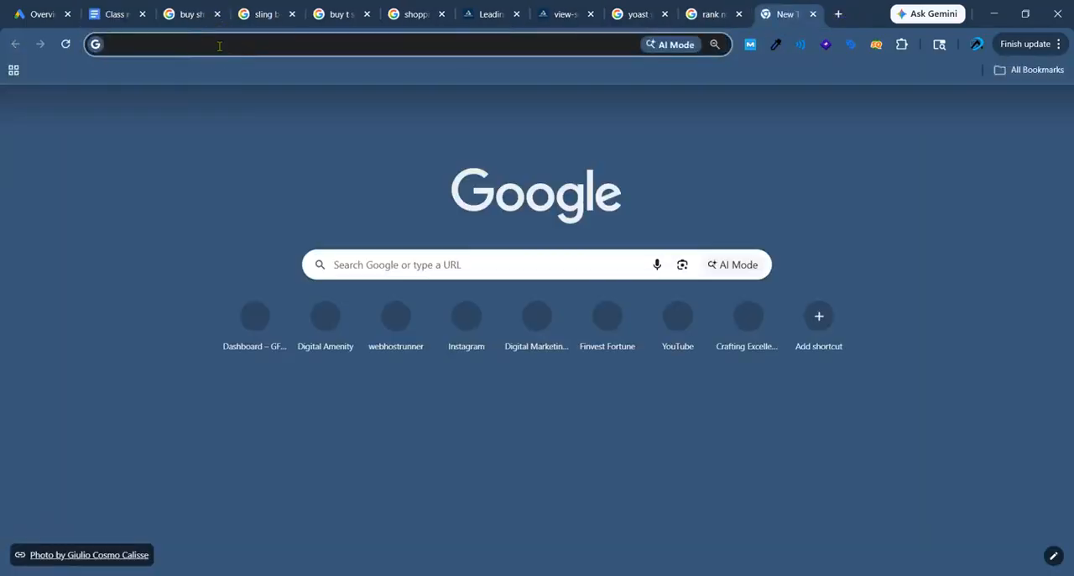
text(google mer)
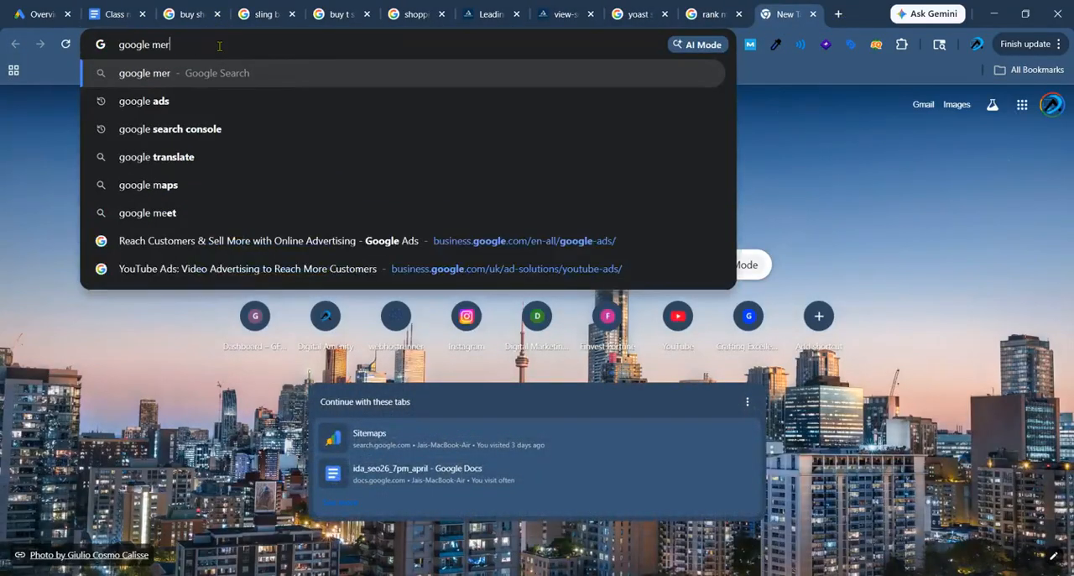
text(chant center)
key(Return)
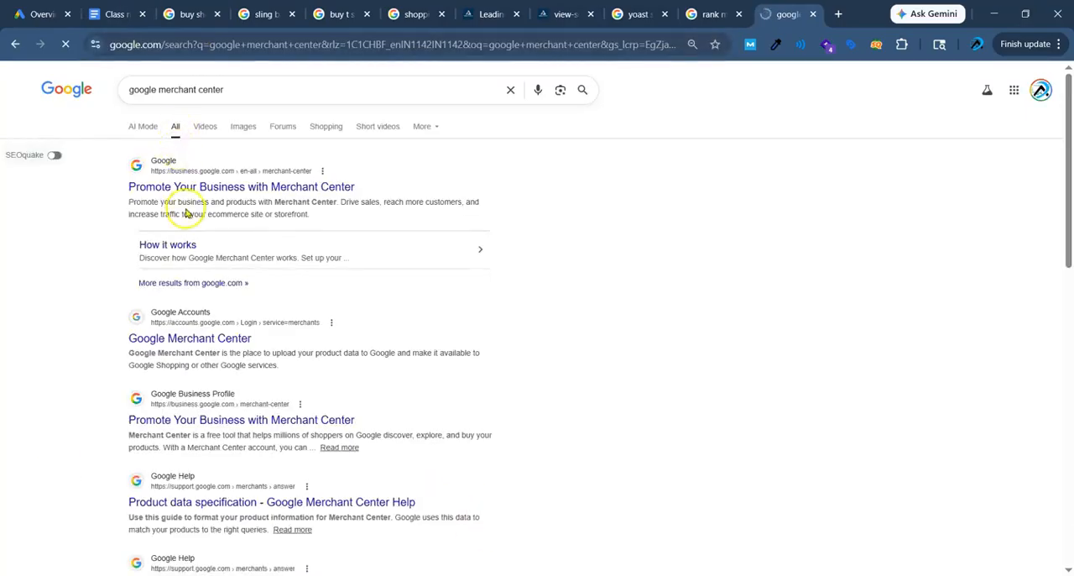
Examine the Google Accounts result's description of Google Merchant Center, highlighting the parts about uploading product data and Google Shopping.
scroll(185, 209, up, 3)
scroll(149, 379, down, 2)
scroll(131, 311, up, 4)
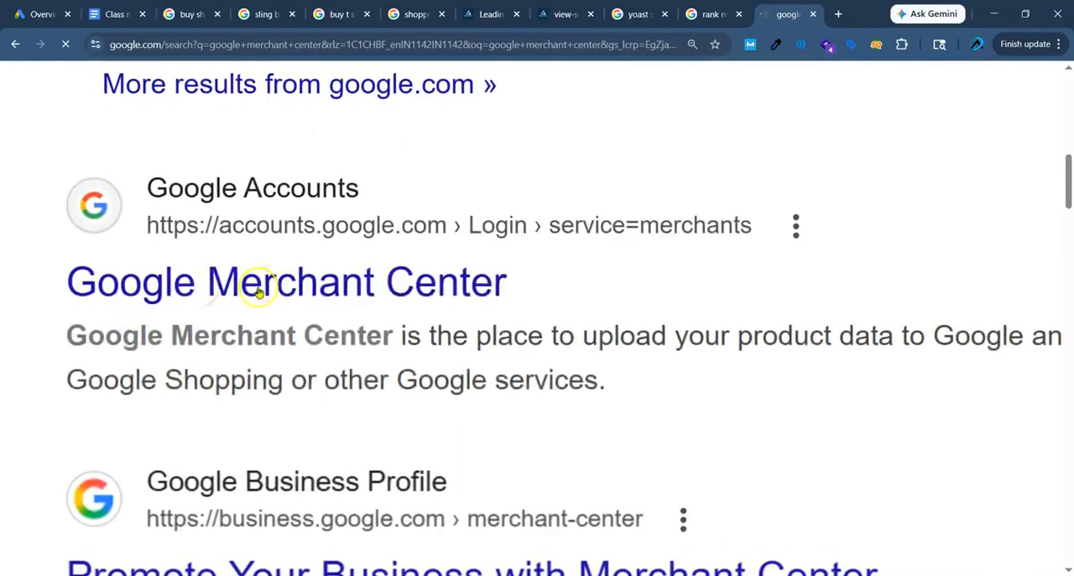
scroll(243, 306, right, 1)
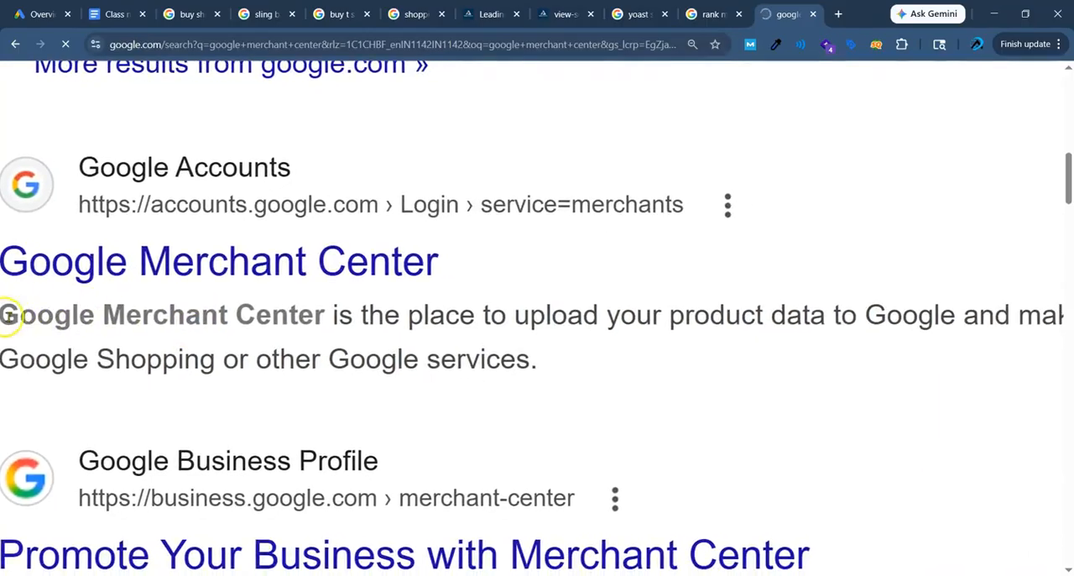
drag(3, 315, 741, 319)
scroll(443, 318, right, 1)
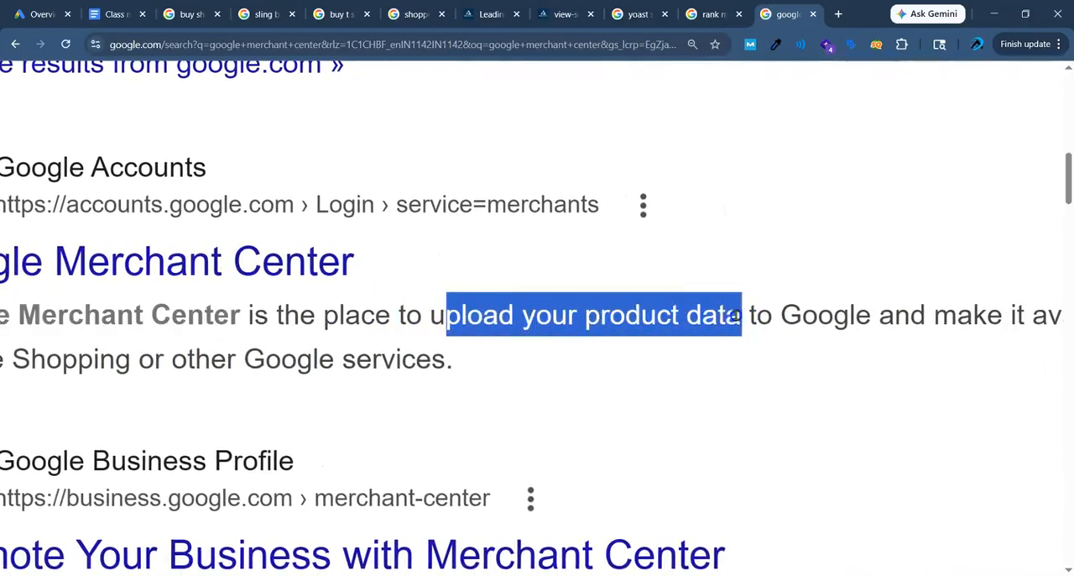
scroll(795, 317, right, 2)
scroll(795, 317, right, 1)
drag(585, 315, 678, 318)
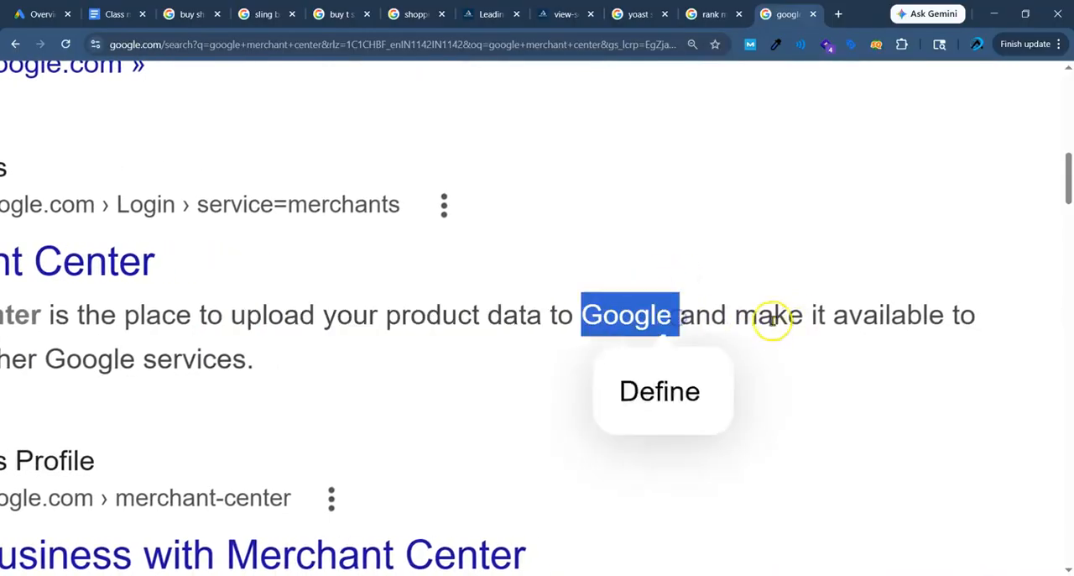
drag(773, 317, 960, 313)
scroll(961, 314, left, 5)
drag(151, 401, 372, 399)
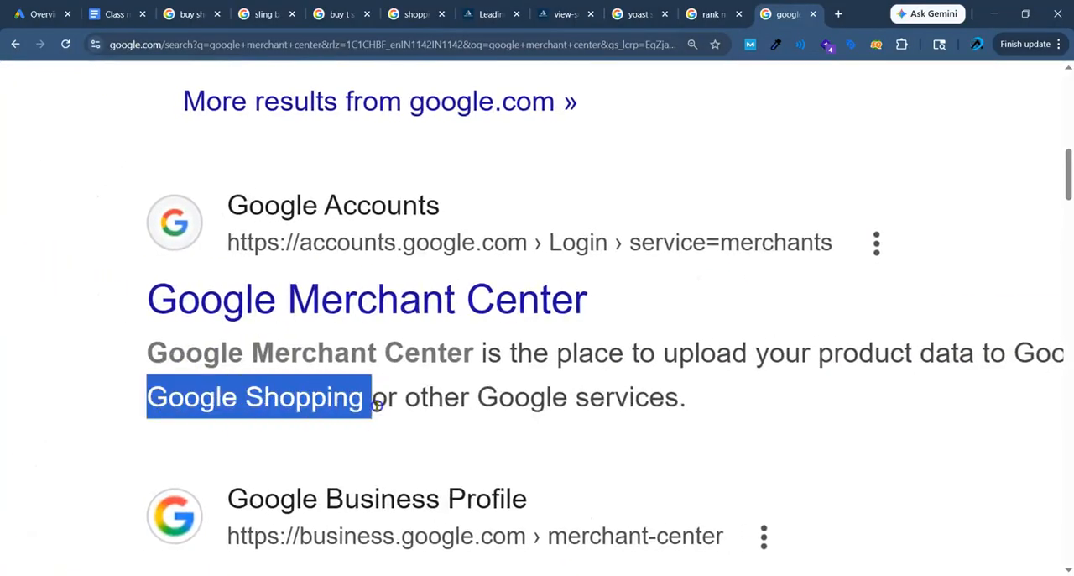
click(417, 405)
scroll(697, 392, down, 2)
scroll(643, 335, down, 1)
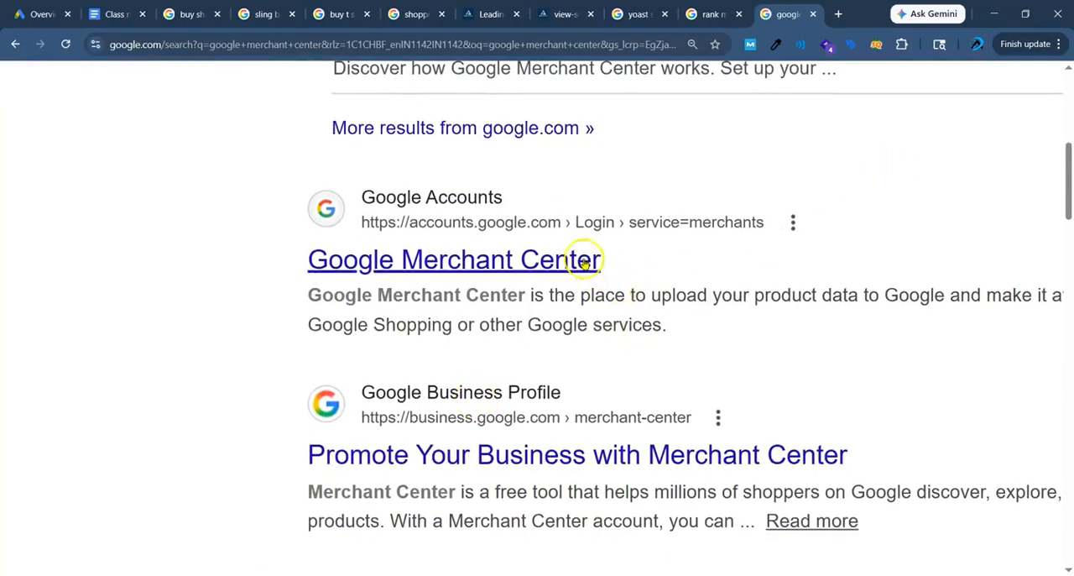
drag(340, 326, 395, 327)
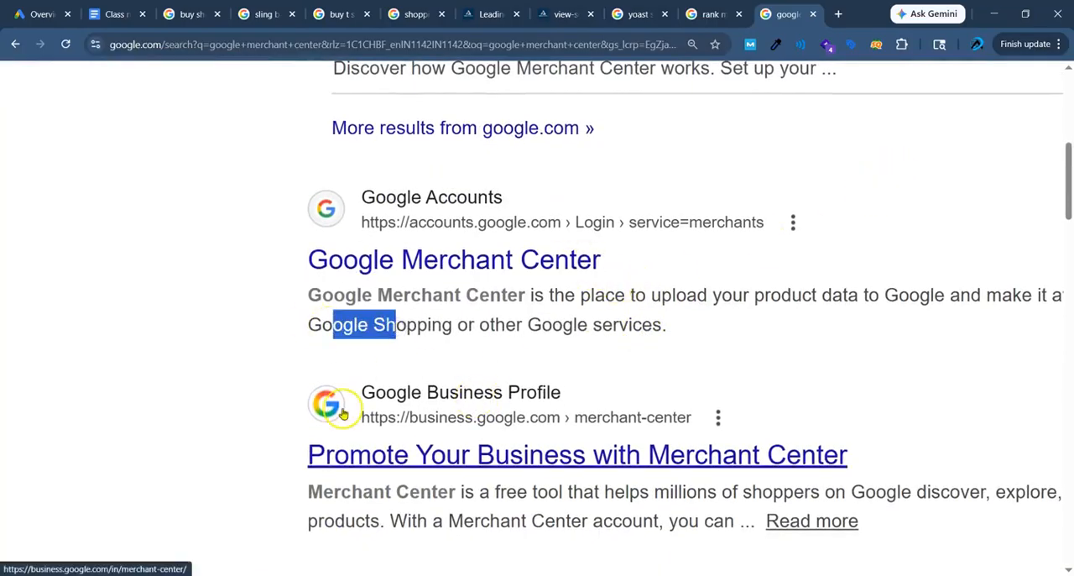
Examine the Google Business Profile result's description of Merchant Center, highlighting the parts about the free tool and shoppers on Google.
scroll(343, 411, right, 2)
scroll(342, 411, down, 1)
scroll(252, 424, down, 2)
scroll(252, 424, right, 1)
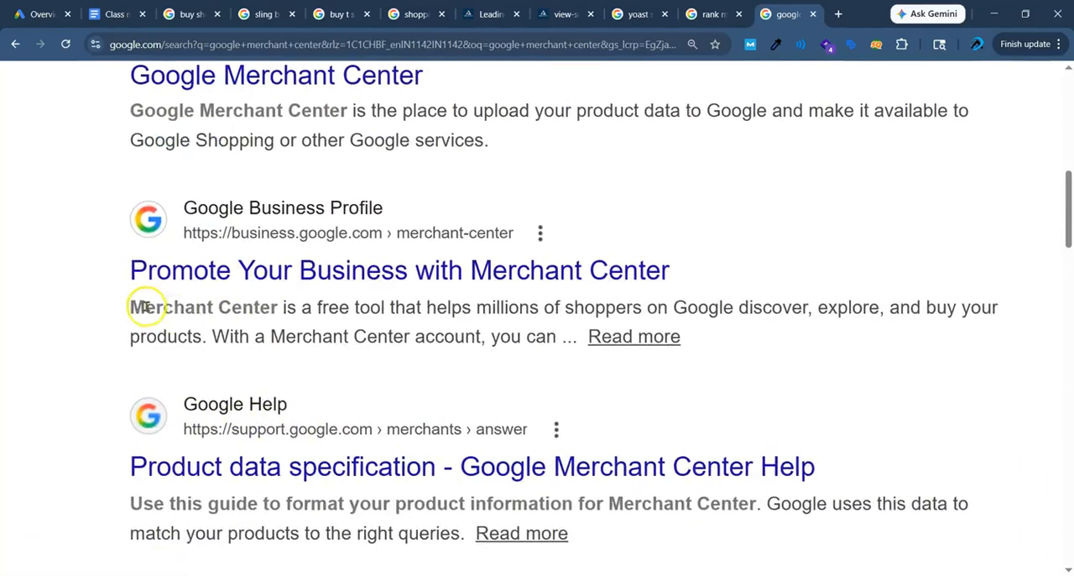
drag(144, 309, 438, 309)
scroll(359, 308, up, 3)
click(385, 309)
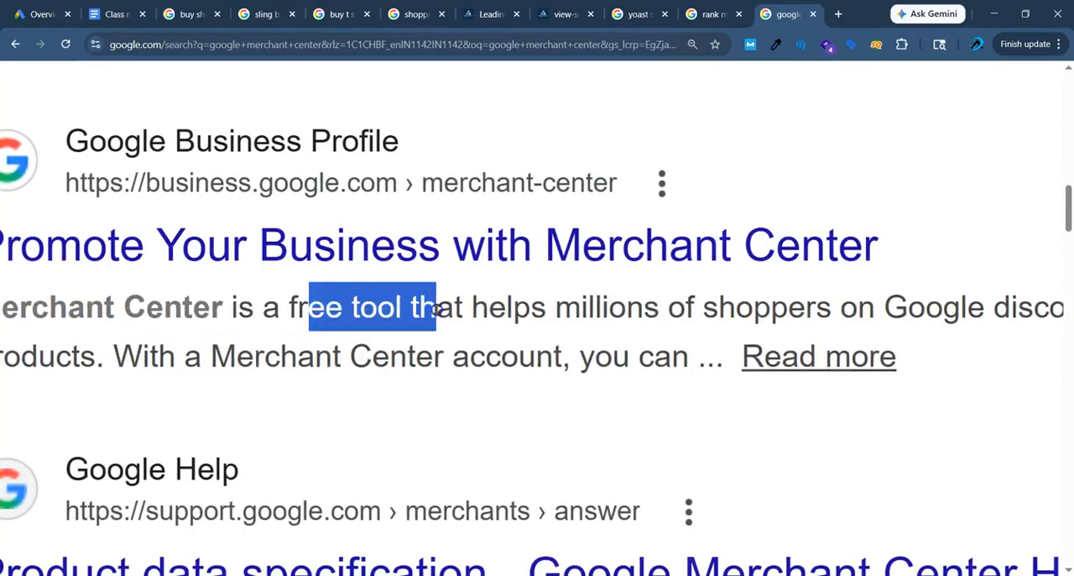
drag(546, 310, 769, 311)
scroll(621, 312, right, 2)
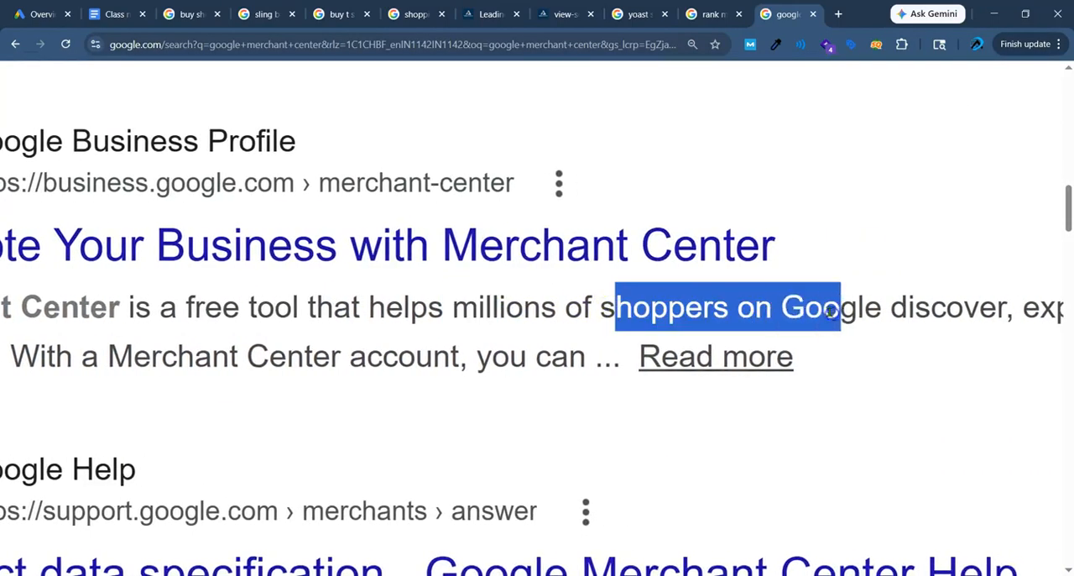
scroll(825, 311, right, 3)
click(825, 310)
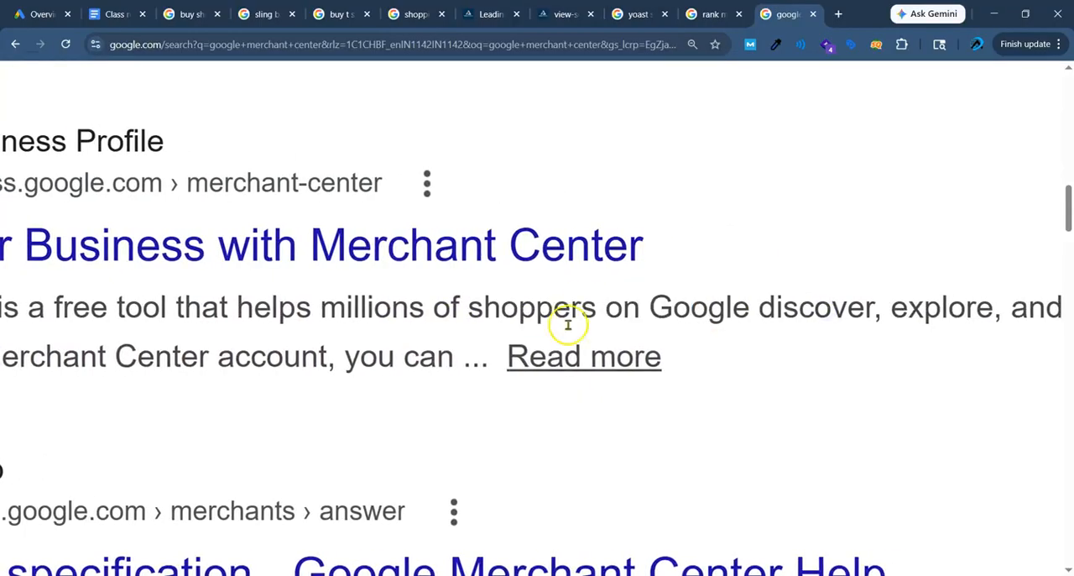
scroll(748, 311, right, 3)
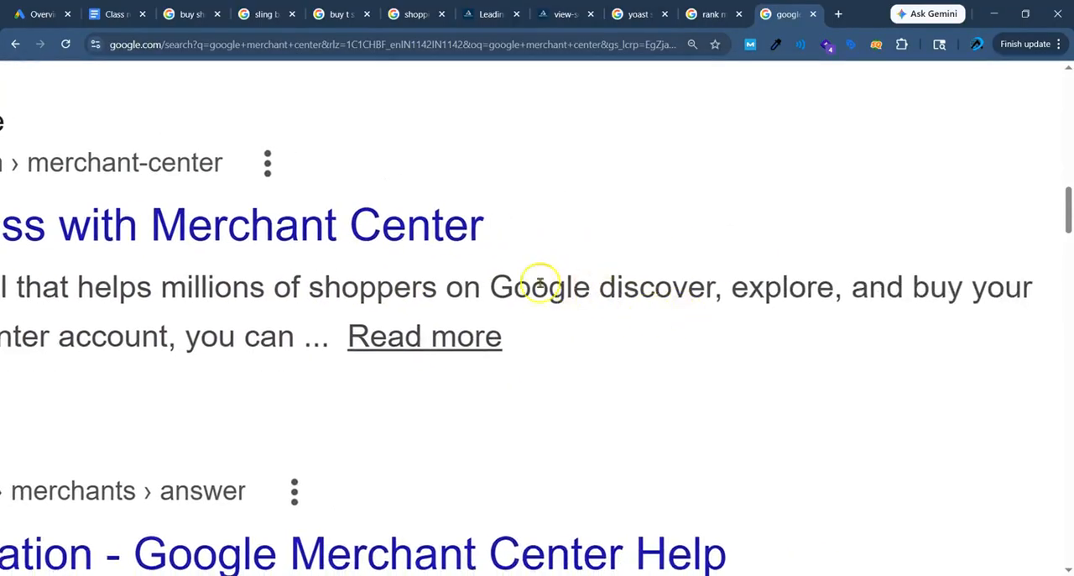
drag(514, 290, 653, 293)
drag(782, 294, 824, 291)
scroll(285, 311, left, 3)
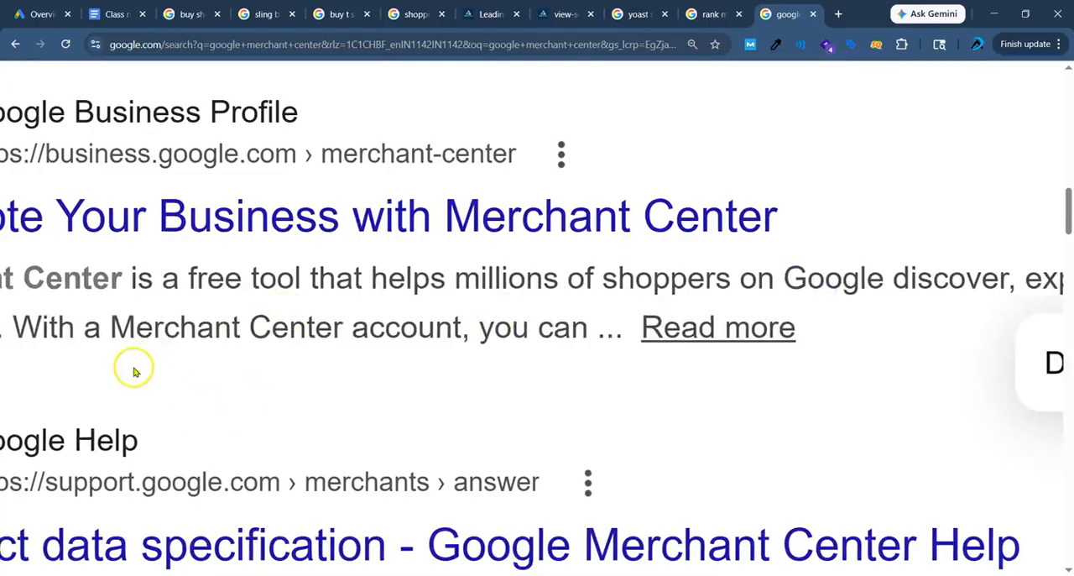
scroll(135, 369, left, 2)
Examine the Google Help result on product data specification, highlighting the description of formatting product information for Merchant Center, and skim the neighbouring results.
scroll(200, 344, down, 3)
scroll(258, 386, down, 2)
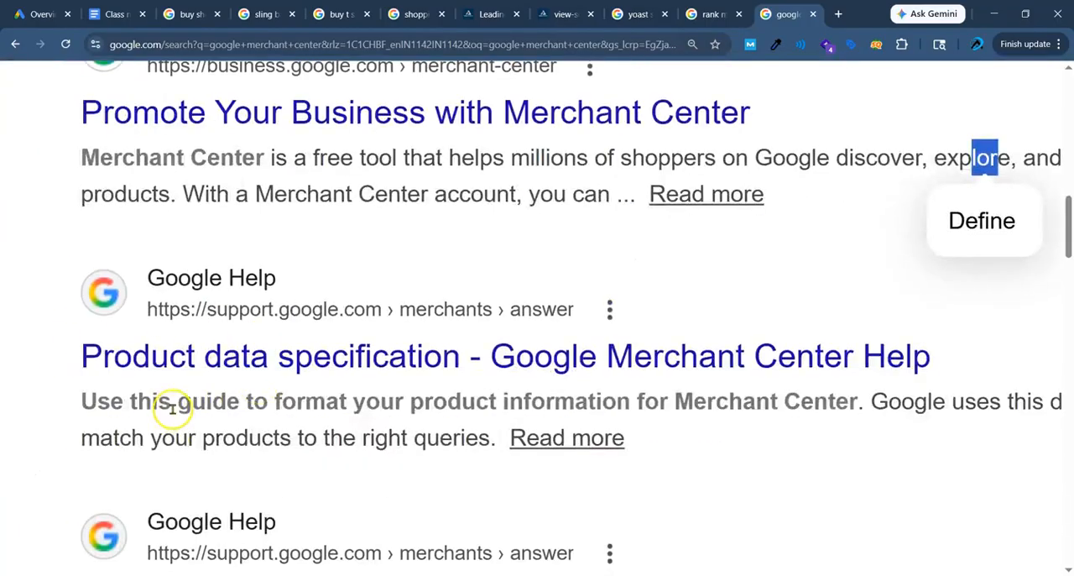
scroll(164, 402, up, 2)
drag(161, 403, 384, 400)
drag(470, 394, 690, 386)
click(780, 378)
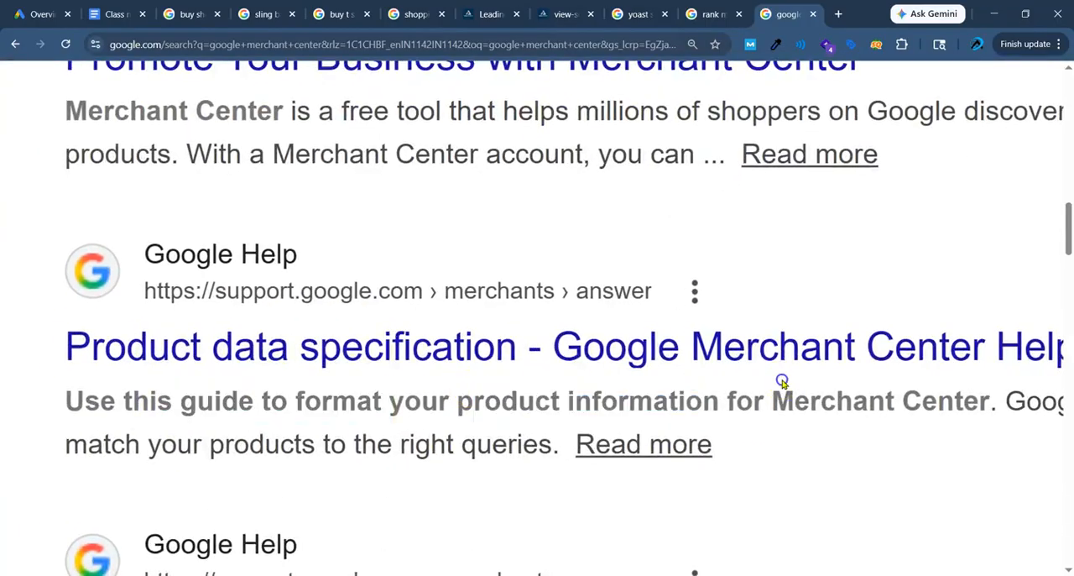
scroll(713, 382, right, 3)
drag(324, 395, 914, 388)
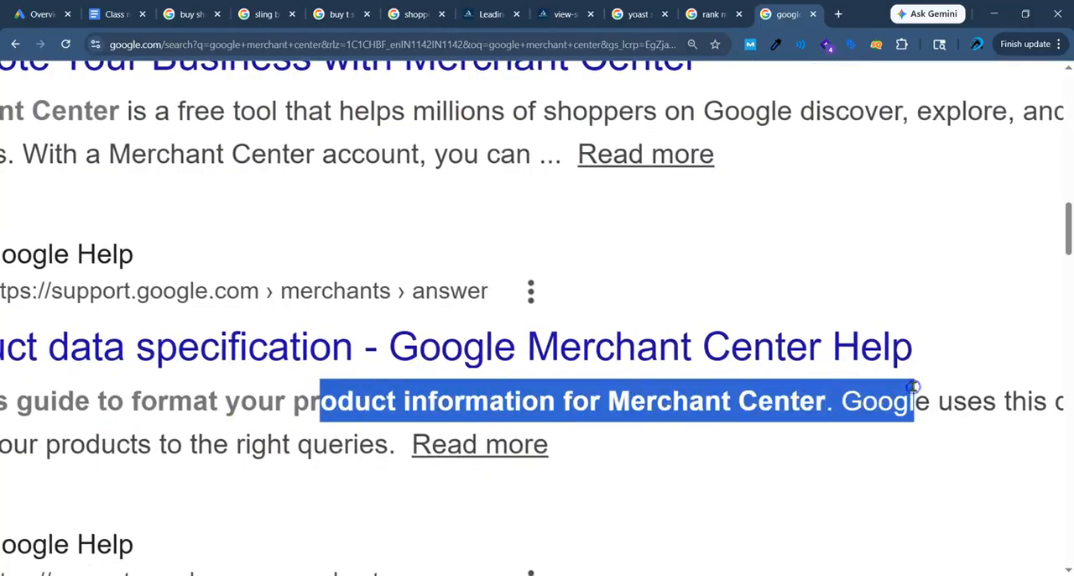
scroll(914, 389, down, 3)
click(933, 475)
scroll(479, 436, down, 3)
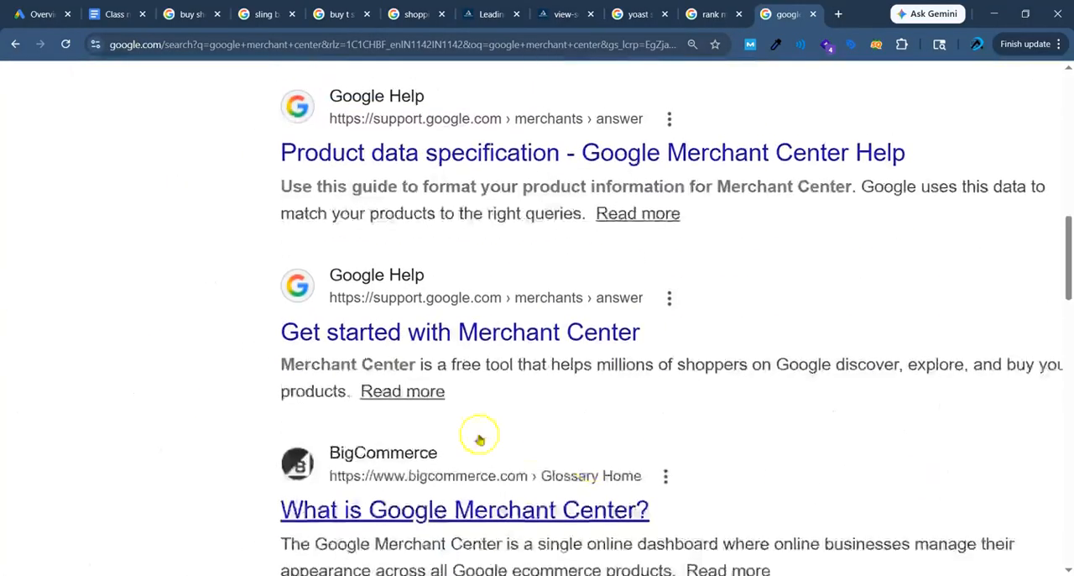
scroll(537, 428, up, 6)
scroll(545, 416, down, 3)
scroll(504, 401, up, 1)
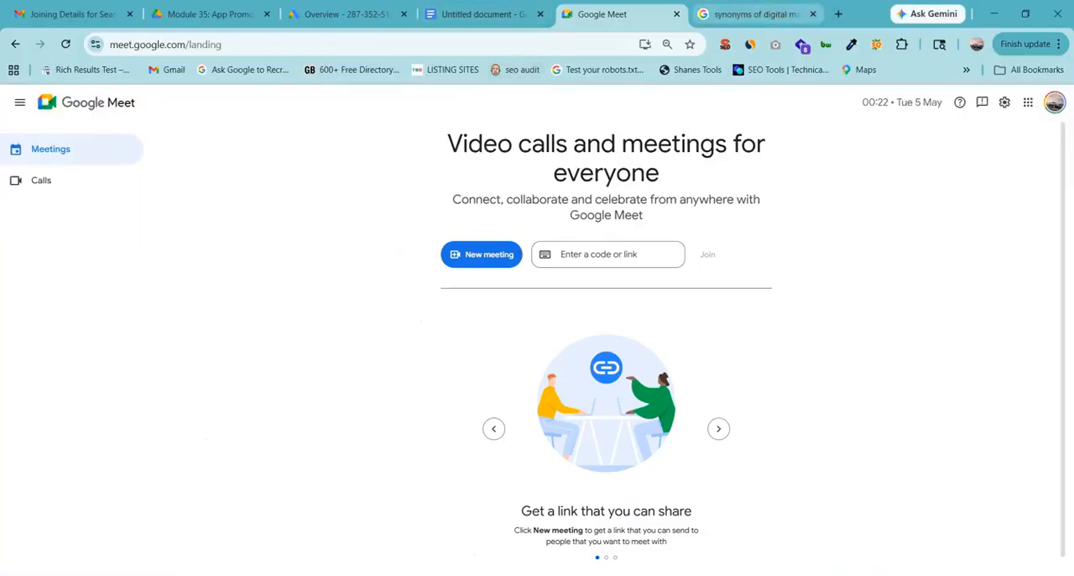
In the other browser window, search Google for "google merchant center" in a new tab.
click(838, 15)
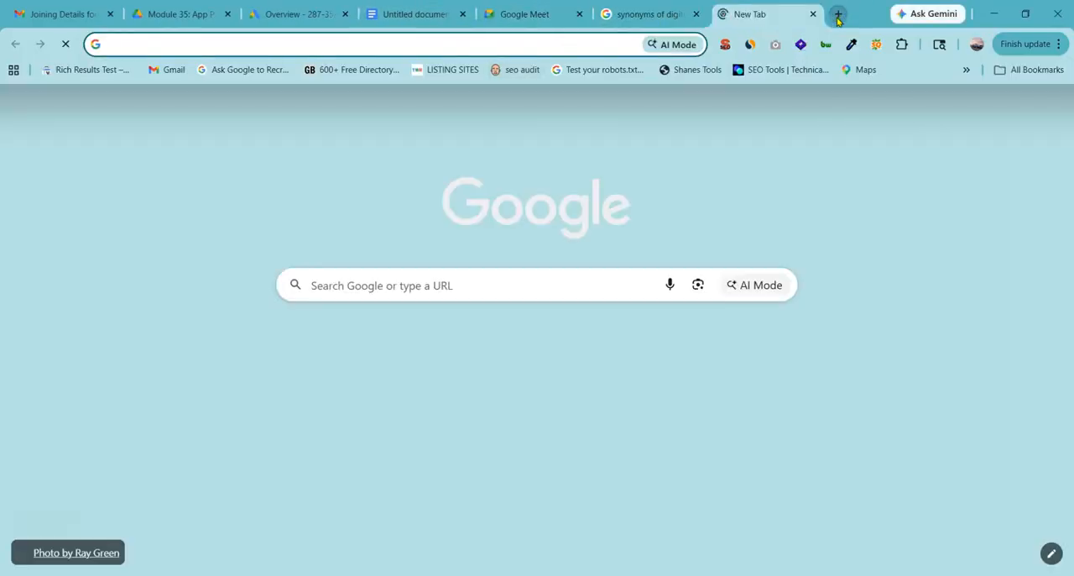
text(google merchan)
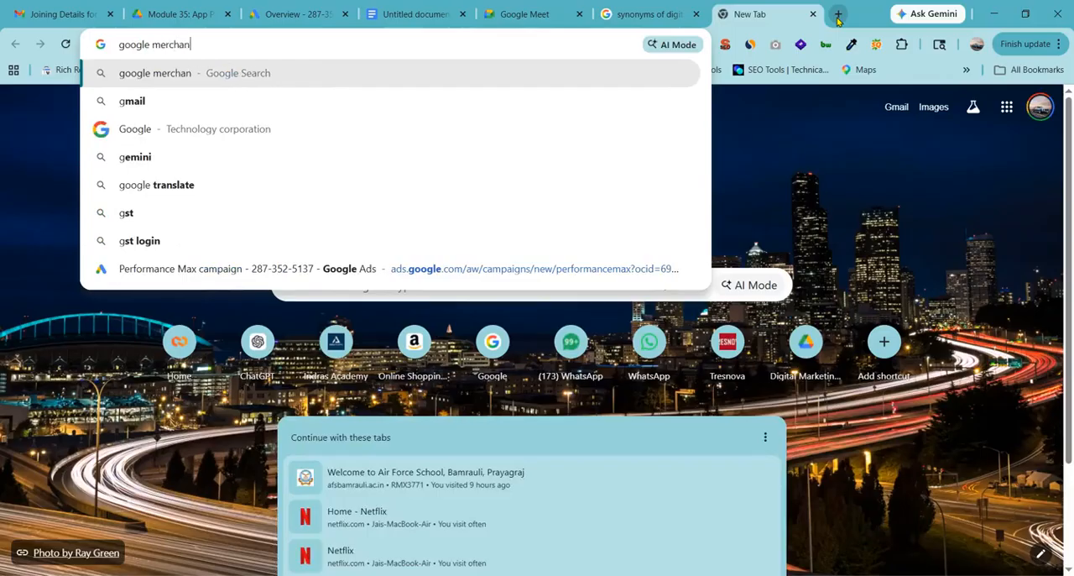
text(t cene)
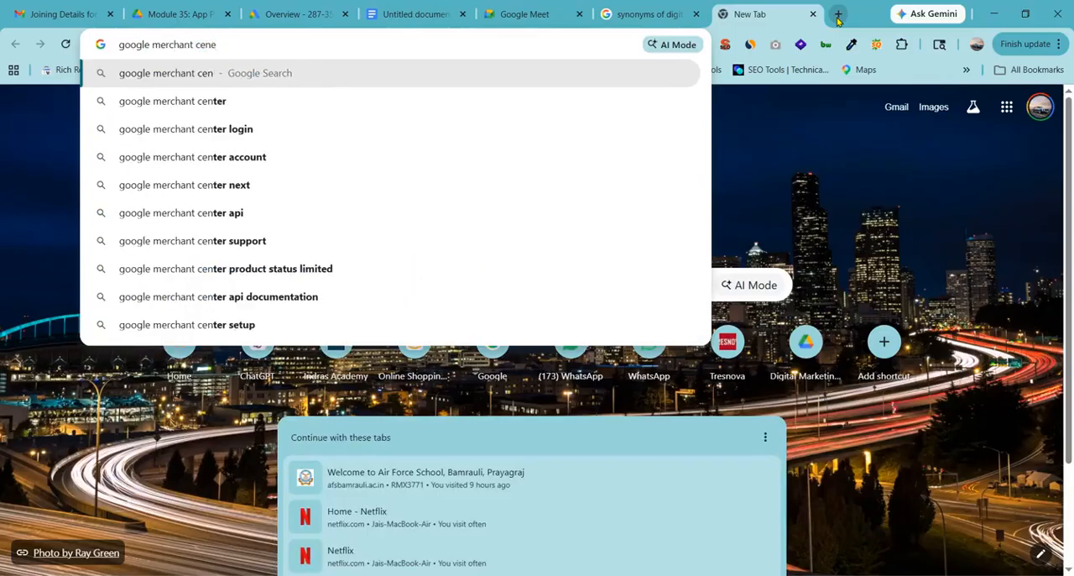
key(BackSpace)
text(ter)
key(Return)
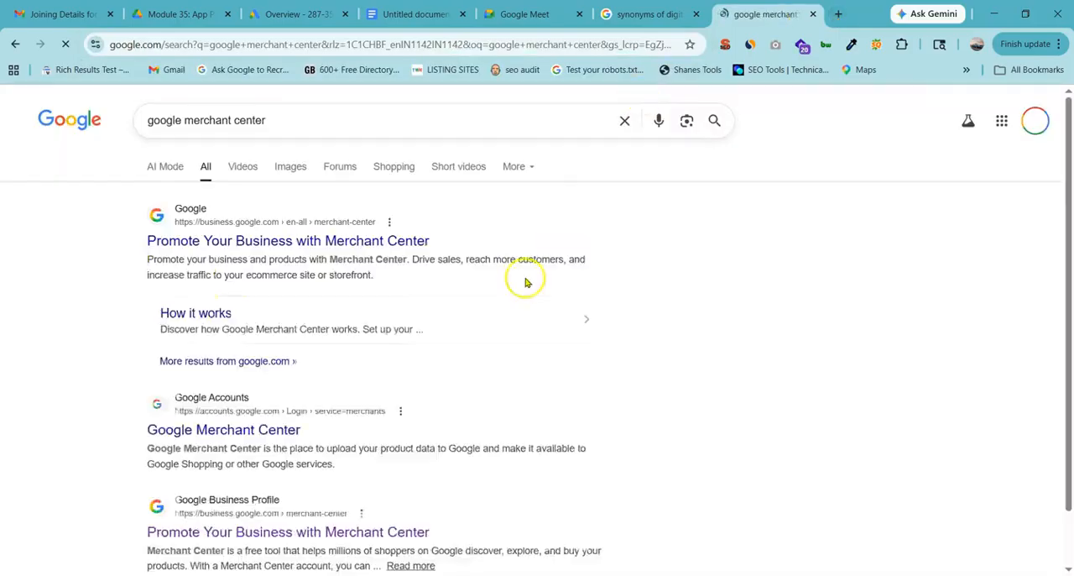
Look through the search results and open the business.google.com page "Promote Your Business with Merchant Center".
scroll(184, 262, down, 2)
scroll(173, 411, up, 2)
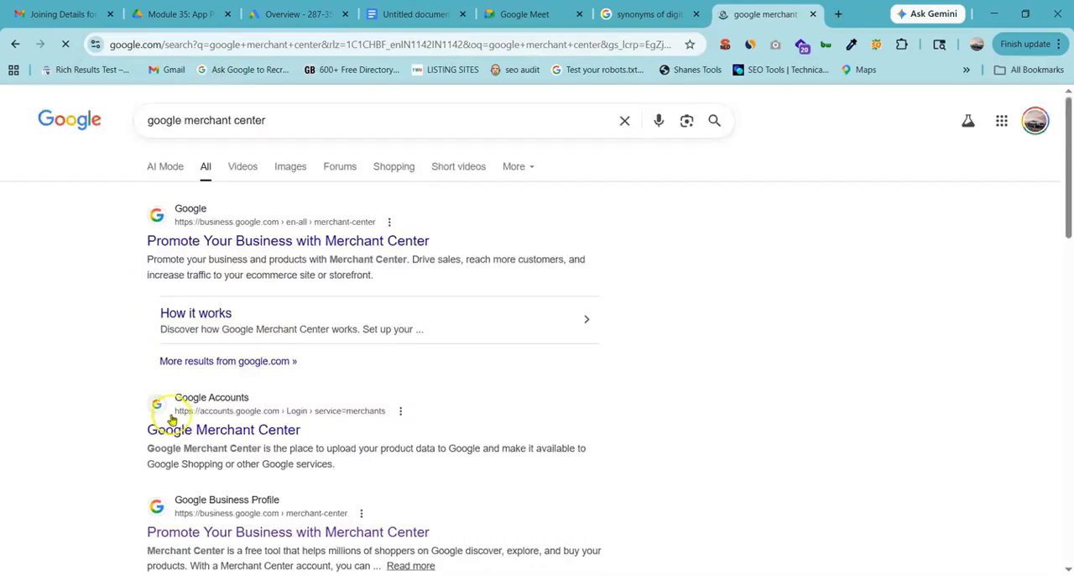
scroll(197, 411, down, 2)
scroll(221, 376, up, 4)
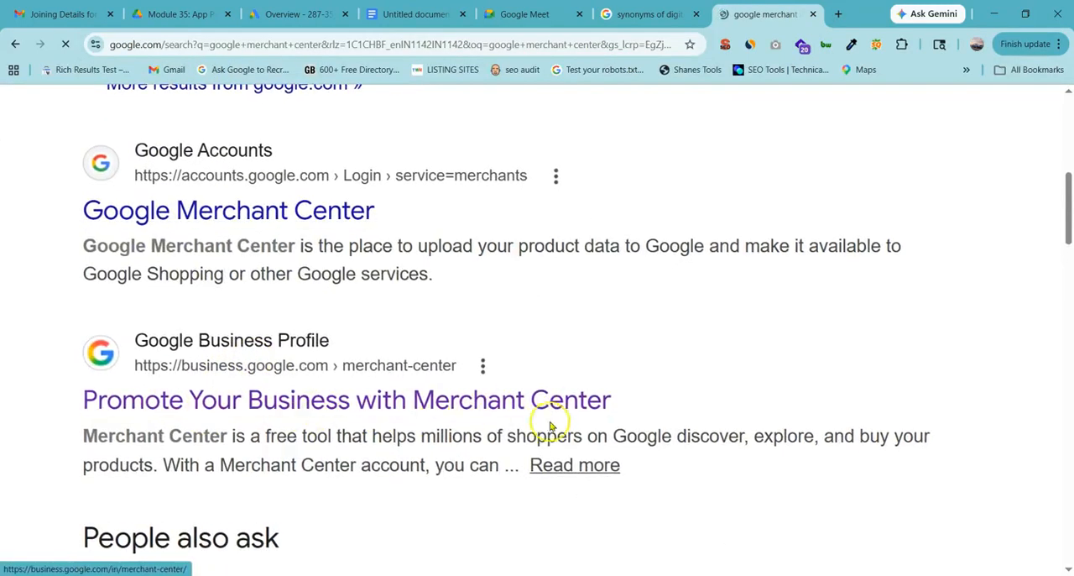
scroll(550, 426, up, 6)
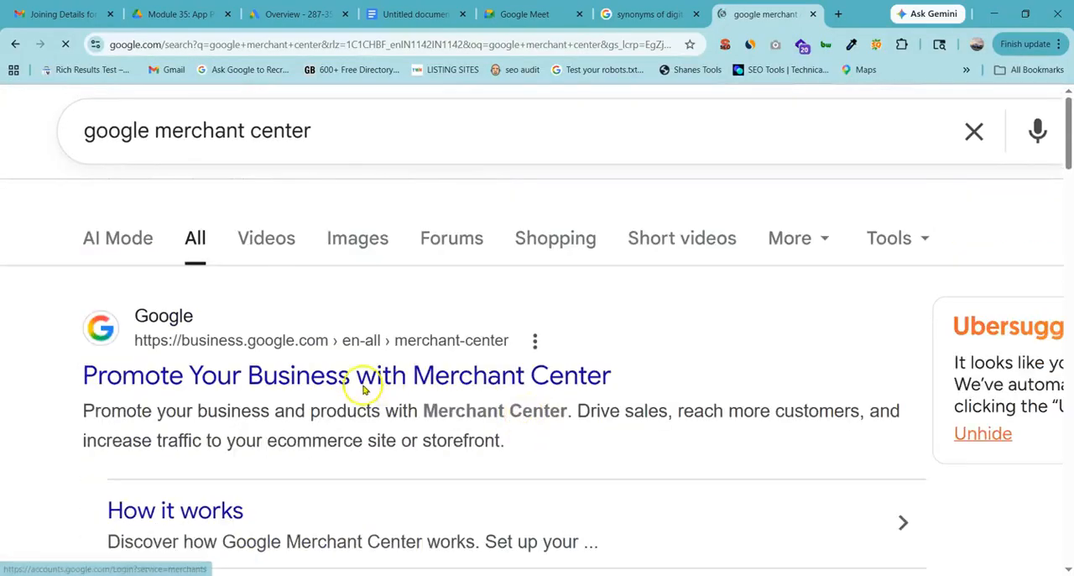
scroll(363, 388, down, 7)
click(279, 289)
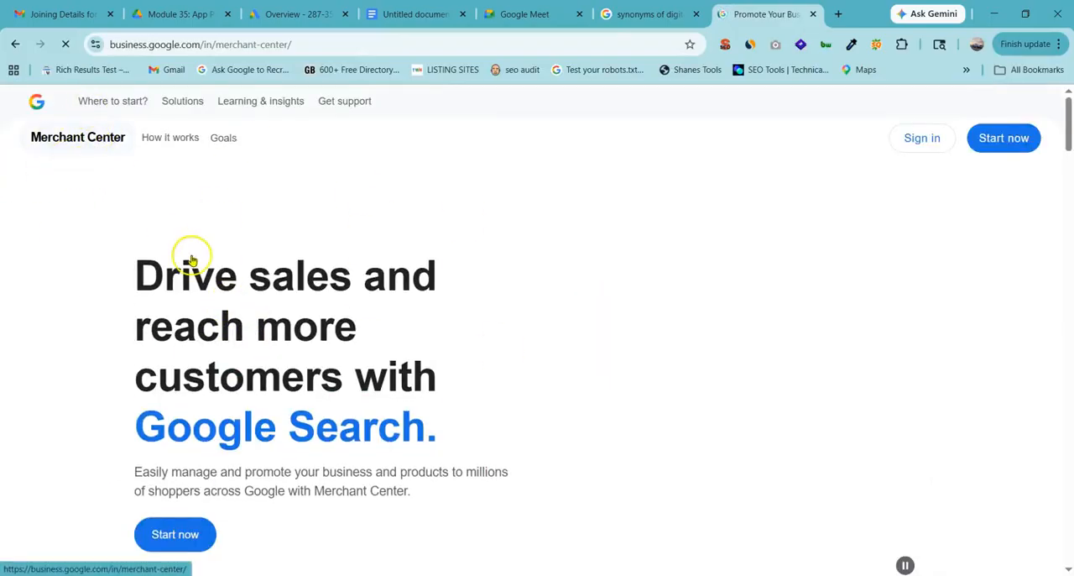
Highlight the landing page's headline on driving sales and reaching more customers, and sign in to Merchant Center.
drag(137, 275, 393, 277)
drag(151, 326, 331, 327)
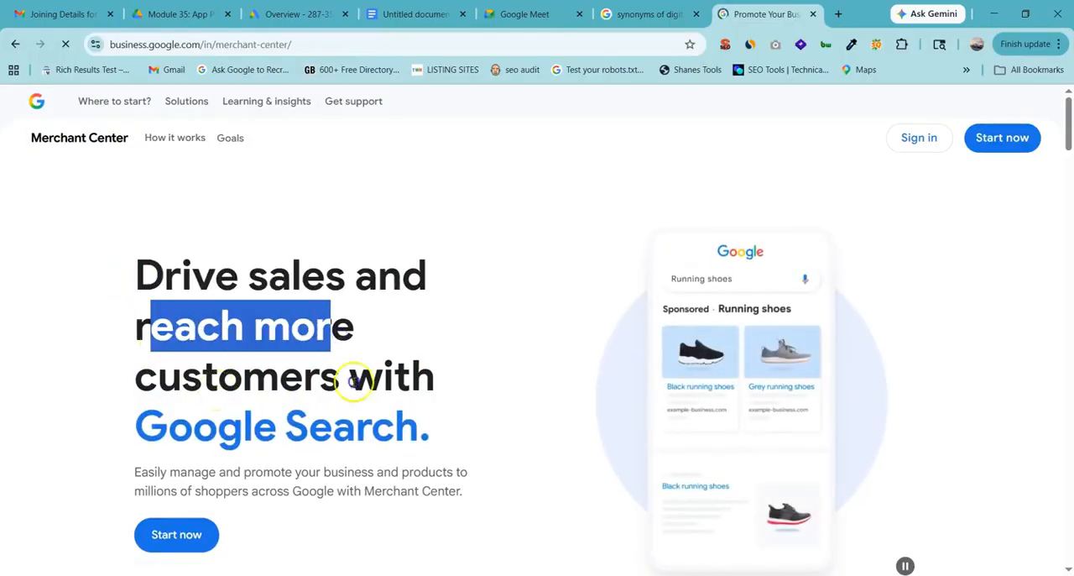
click(273, 426)
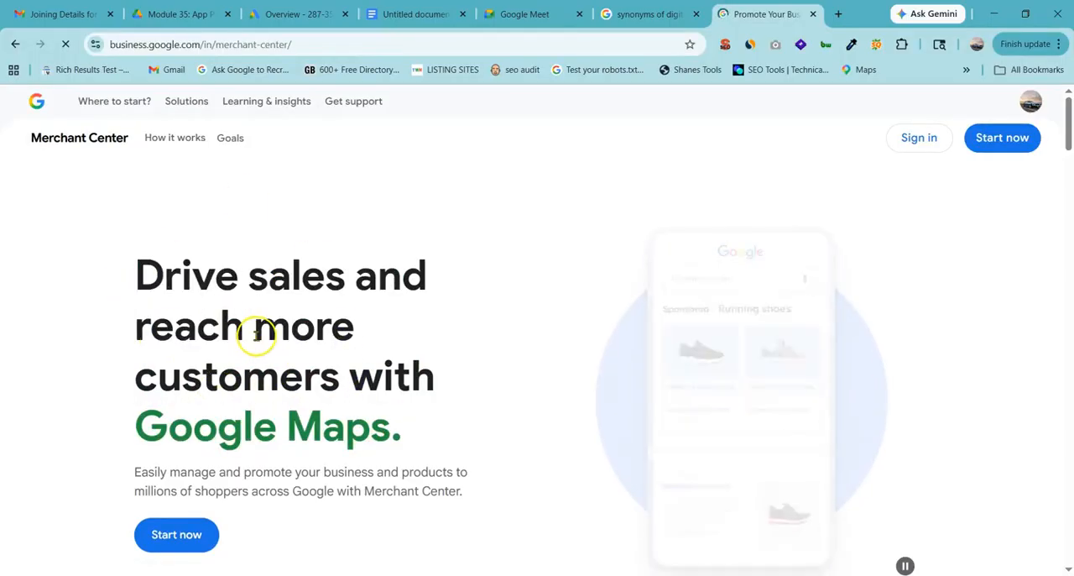
click(914, 149)
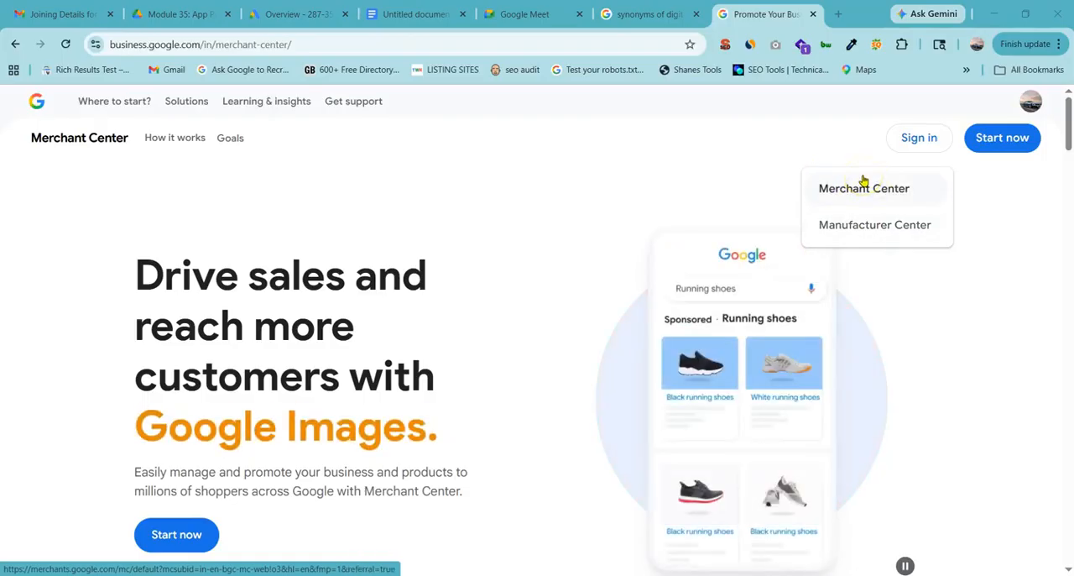
click(864, 185)
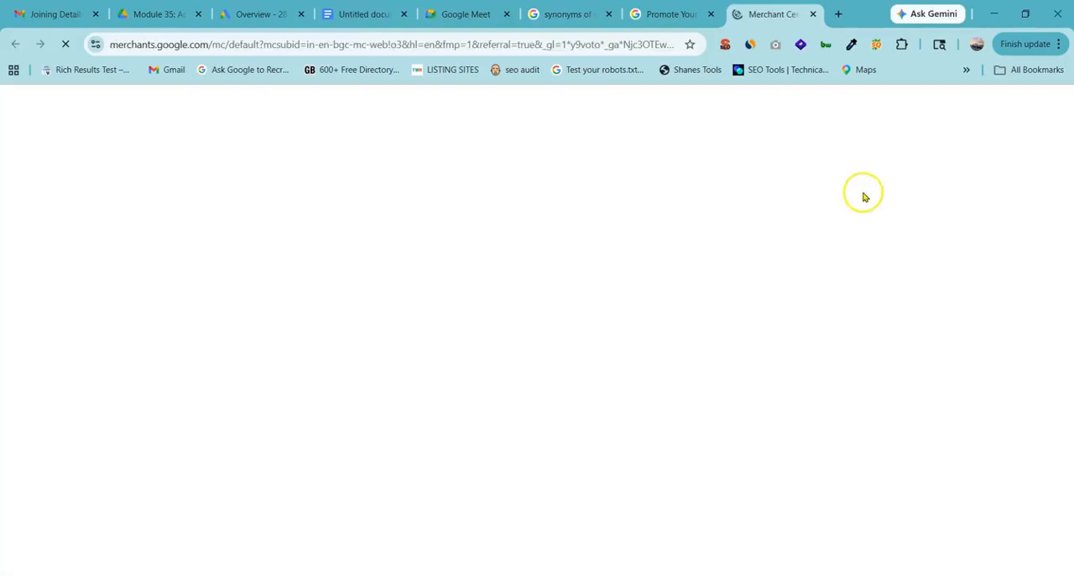
Highlight the merchants.google.com part of the opened page's web address, then leave the address unchanged.
click(183, 44)
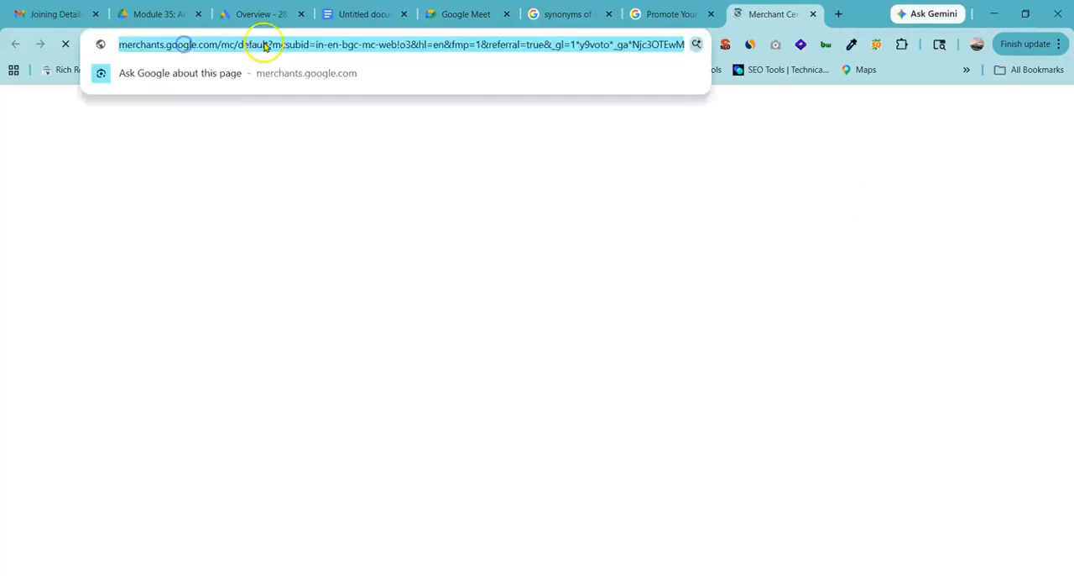
click(263, 44)
drag(147, 44, 250, 42)
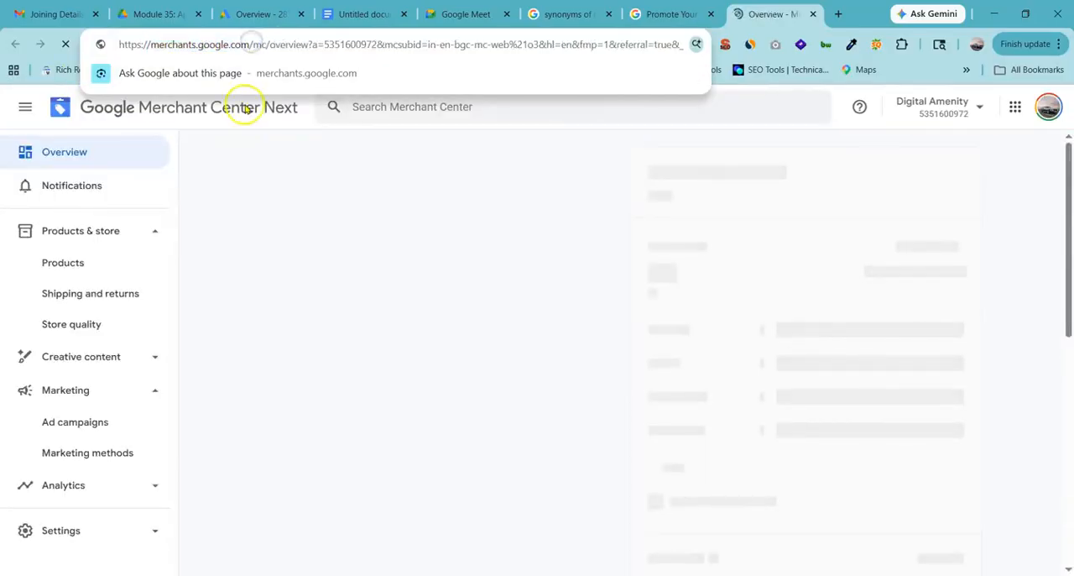
click(242, 158)
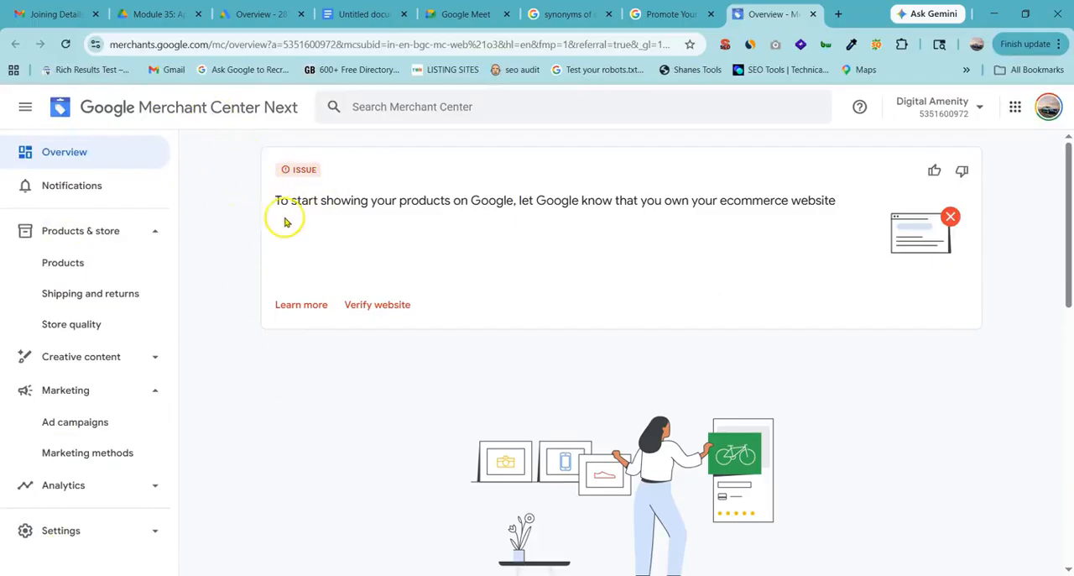
Highlight the overview issue about proving ownership of the ecommerce website and open its website verification.
drag(328, 208, 497, 206)
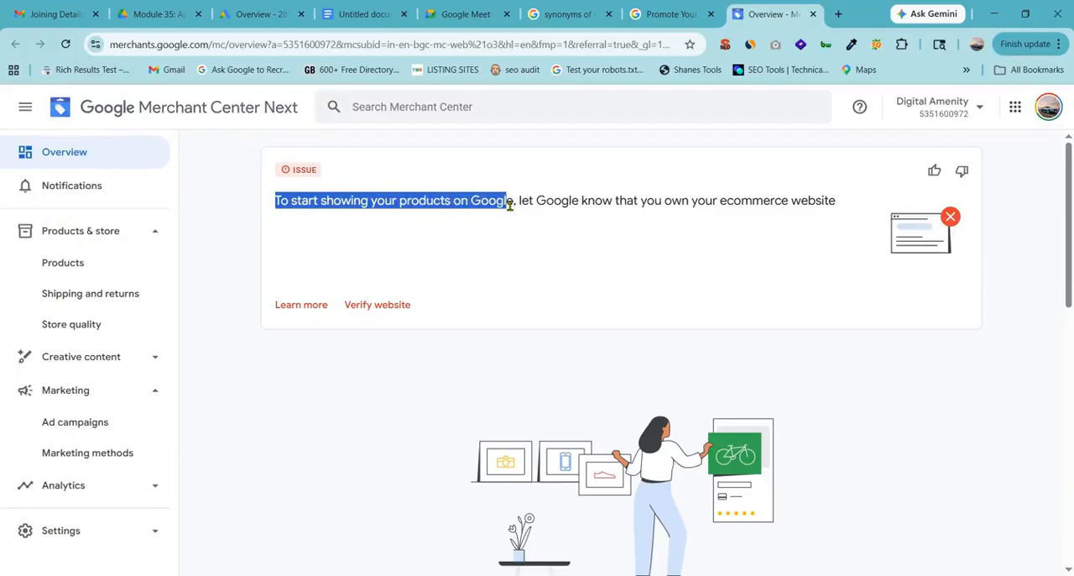
click(571, 200)
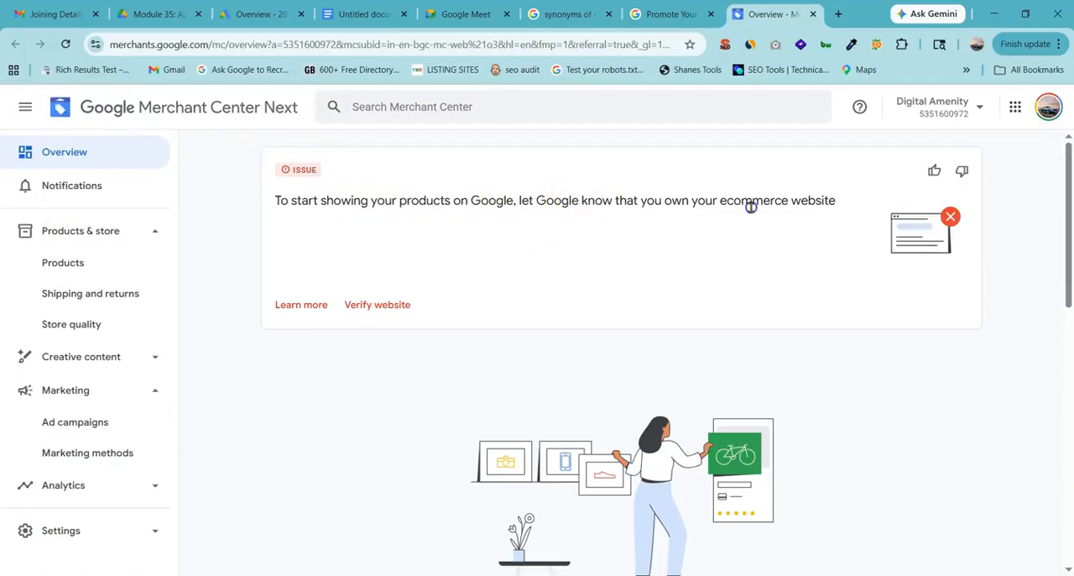
drag(615, 202, 822, 193)
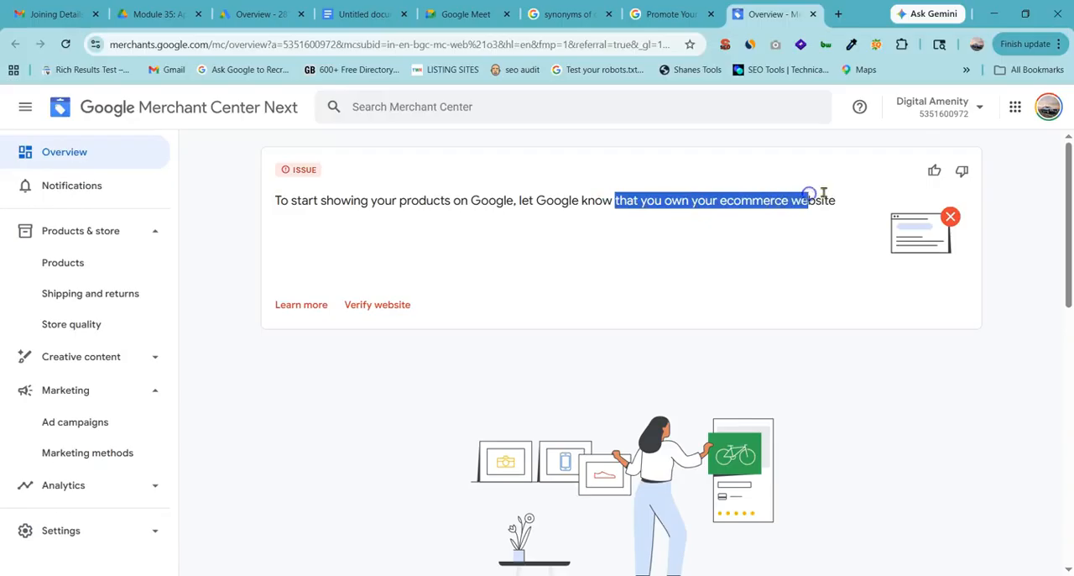
click(351, 442)
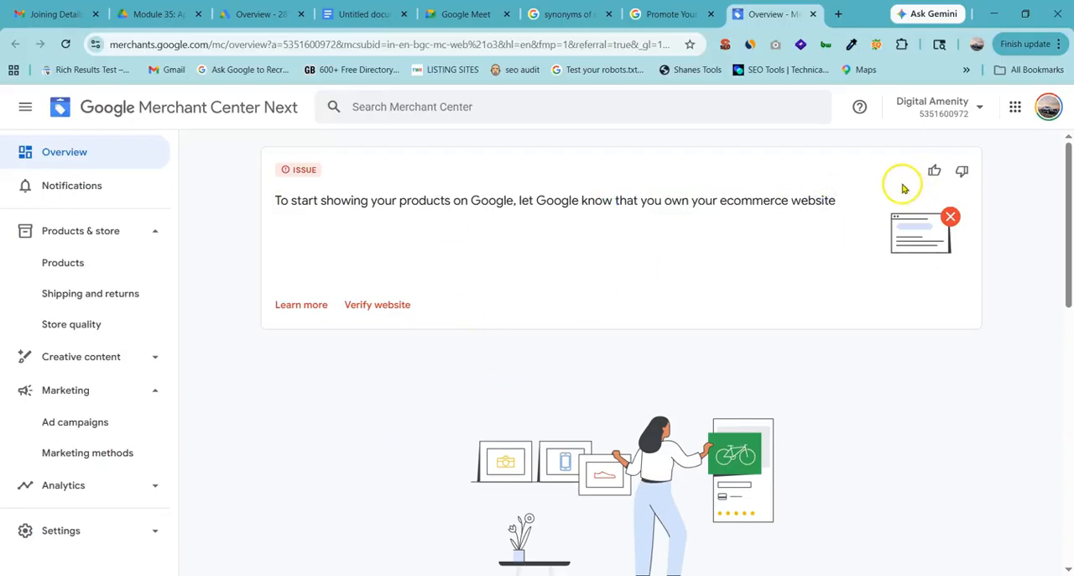
click(377, 307)
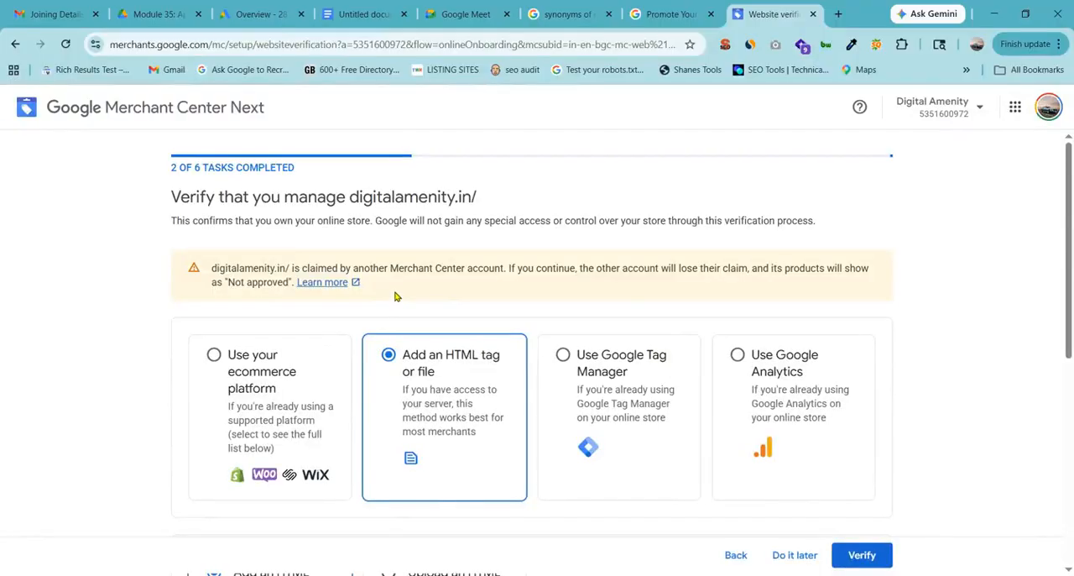
Examine the website verification page and highlight the digitalamenity.in address in its heading.
scroll(283, 202, down, 2)
scroll(252, 210, up, 2)
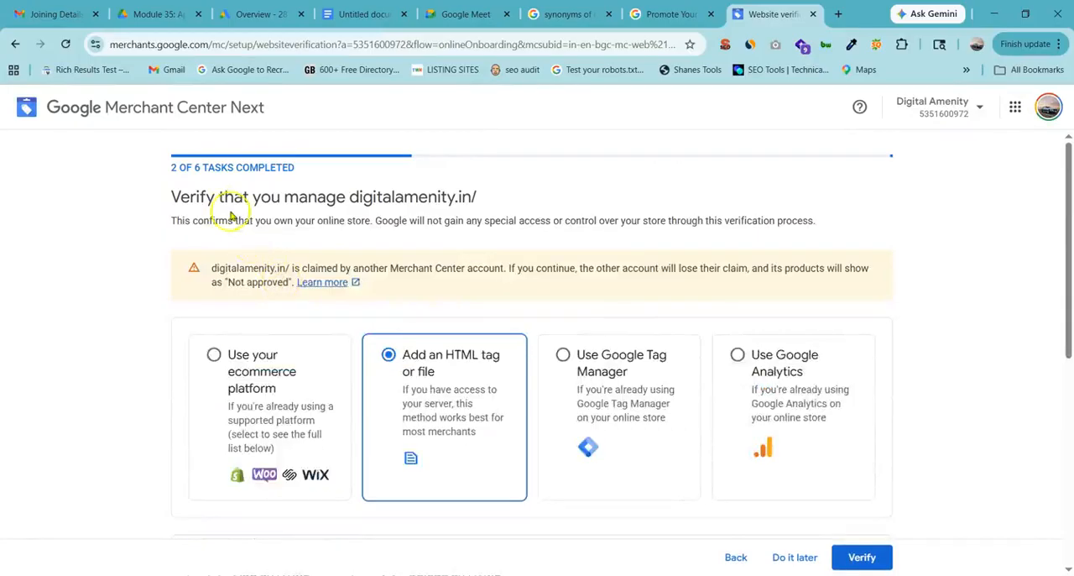
drag(173, 196, 514, 199)
drag(336, 196, 450, 197)
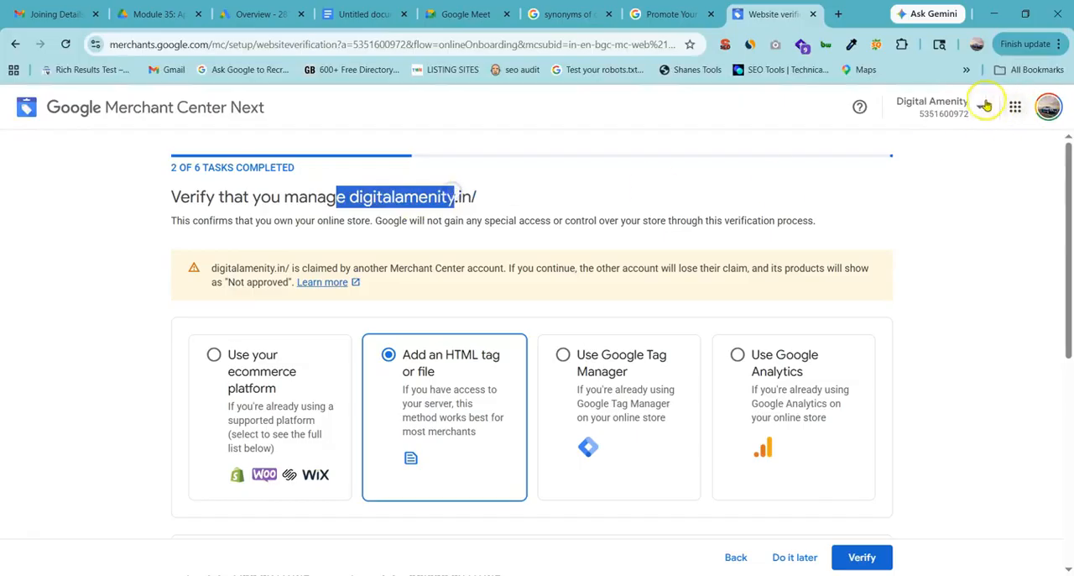
Check the Digital Amenity account's details, close them and view the available website verification methods.
click(931, 107)
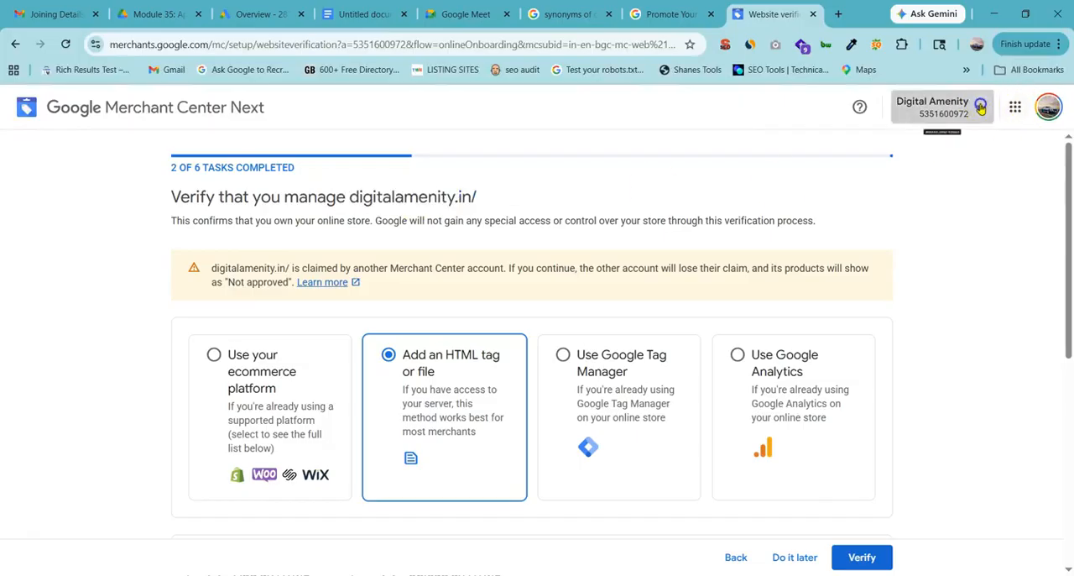
click(968, 374)
scroll(968, 375, down, 1)
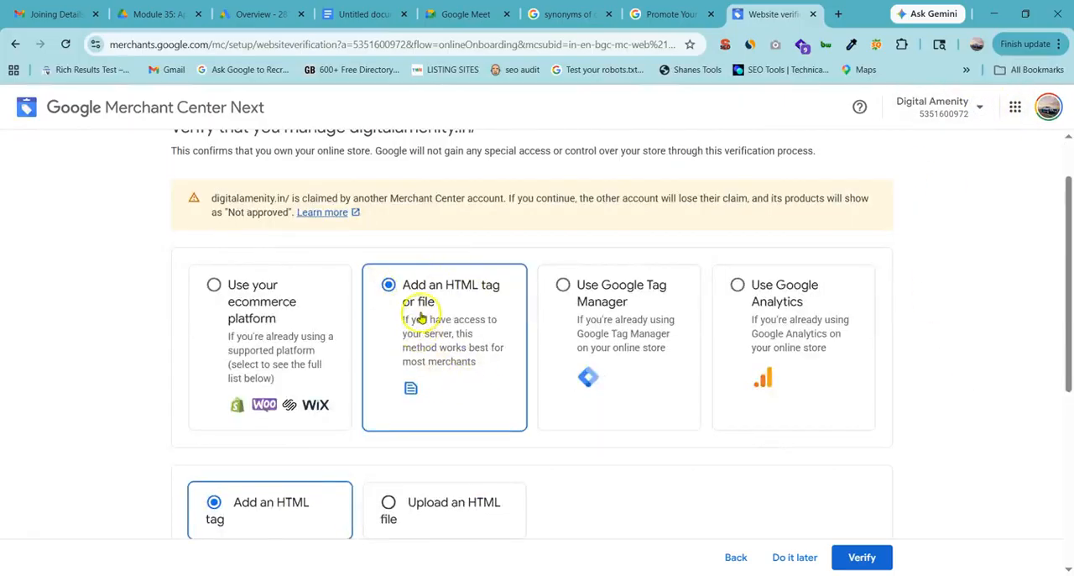
Copy the HTML tag generated for verifying the online store and highlight the instruction about pasting it into the home page's HTML code.
scroll(504, 298, down, 2)
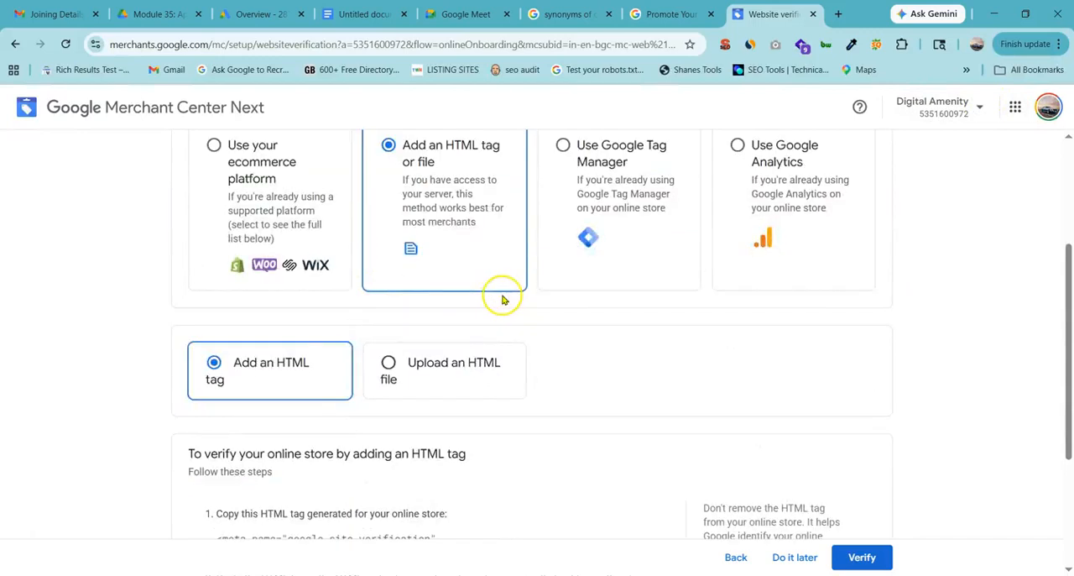
scroll(502, 300, down, 3)
drag(188, 244, 461, 244)
click(23, 289)
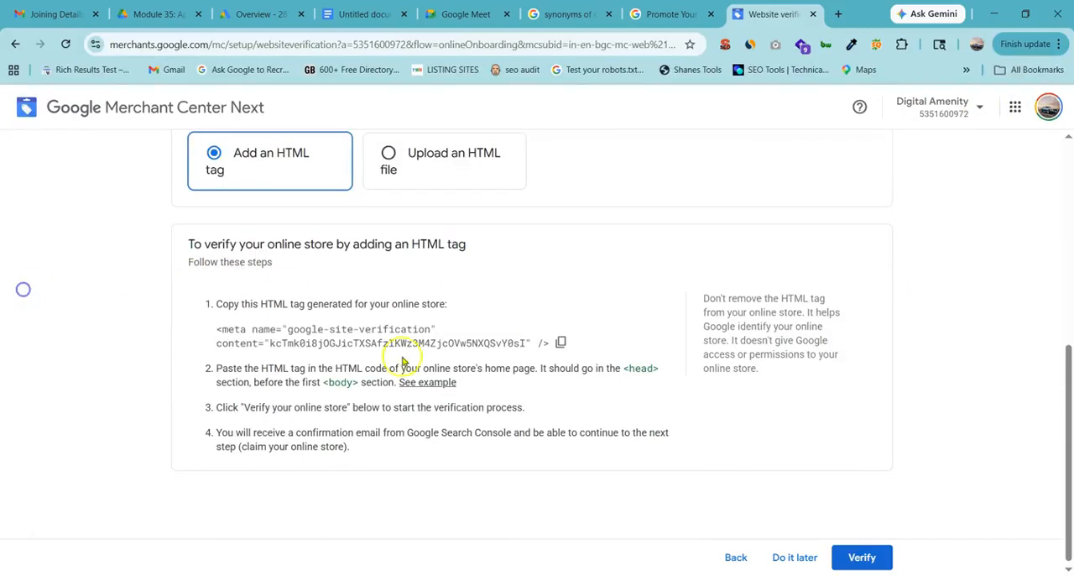
click(560, 342)
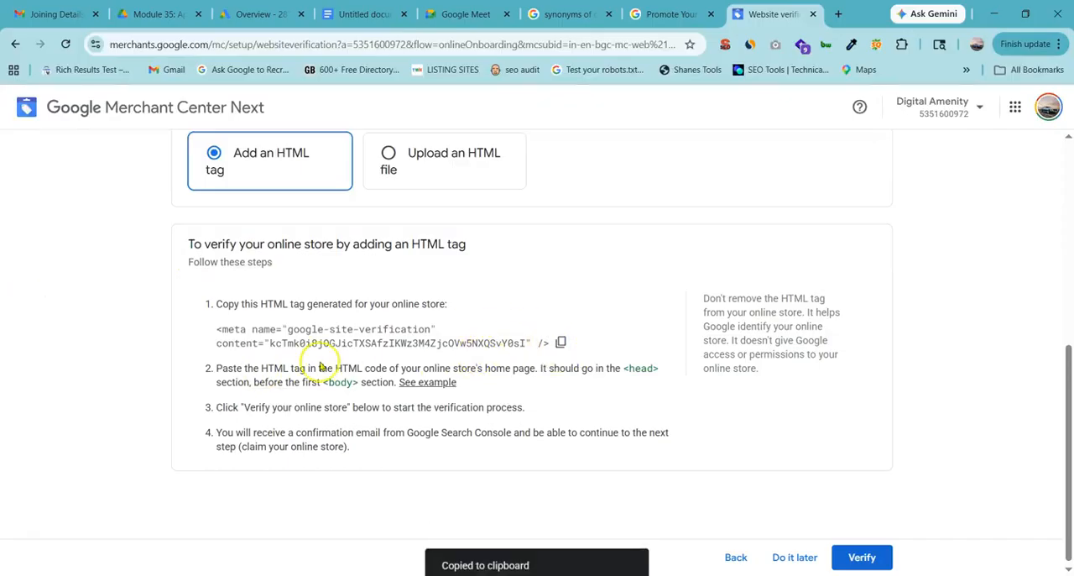
drag(220, 367, 663, 368)
click(663, 367)
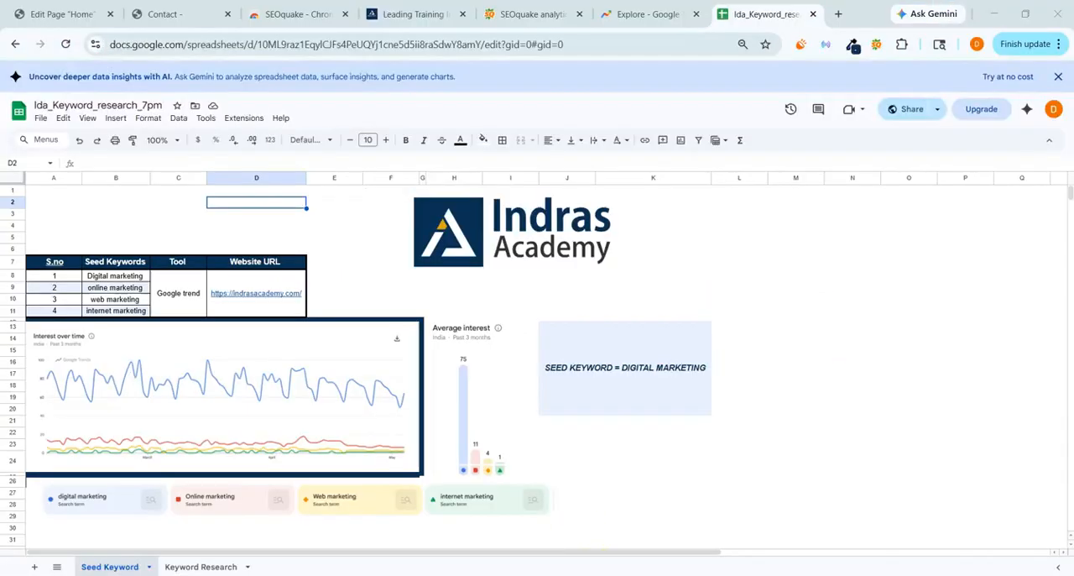
Switch to the other browser window and open performanceveda.xyz/wp-admin in a new tab.
click(835, 15)
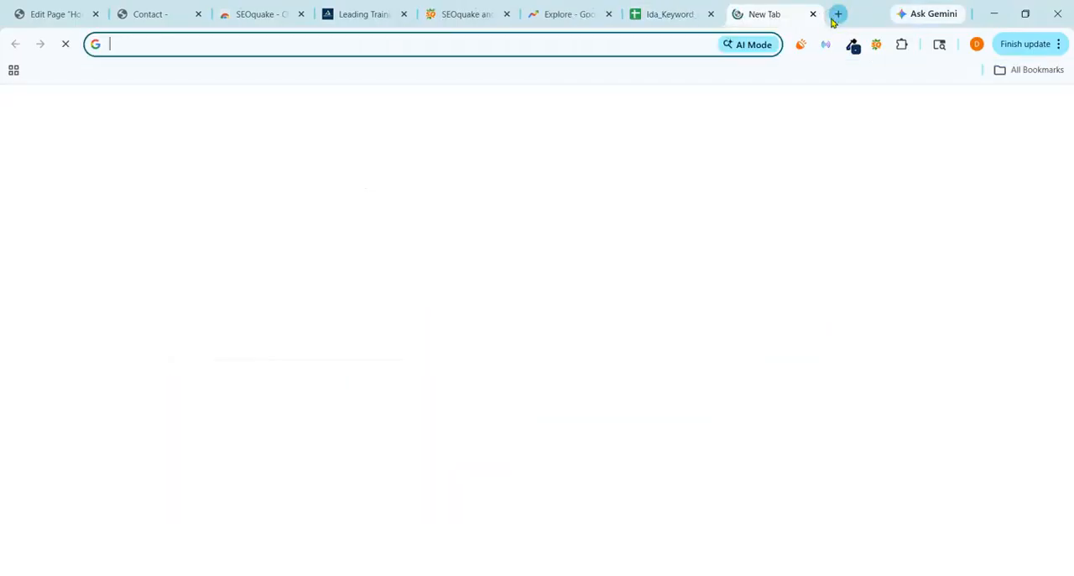
text(performanceveda.com/hom)
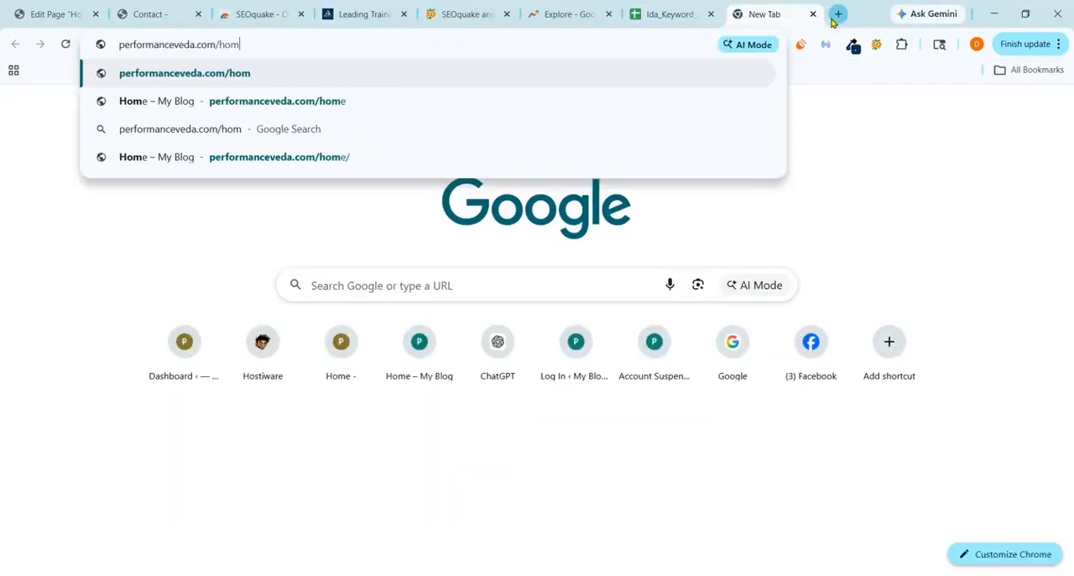
key(BackSpace)
key(BackSpace)
key(BackSpace)
key(BackSpace)
key(BackSpace)
key(BackSpace)
key(BackSpace)
text(xyz/wp)
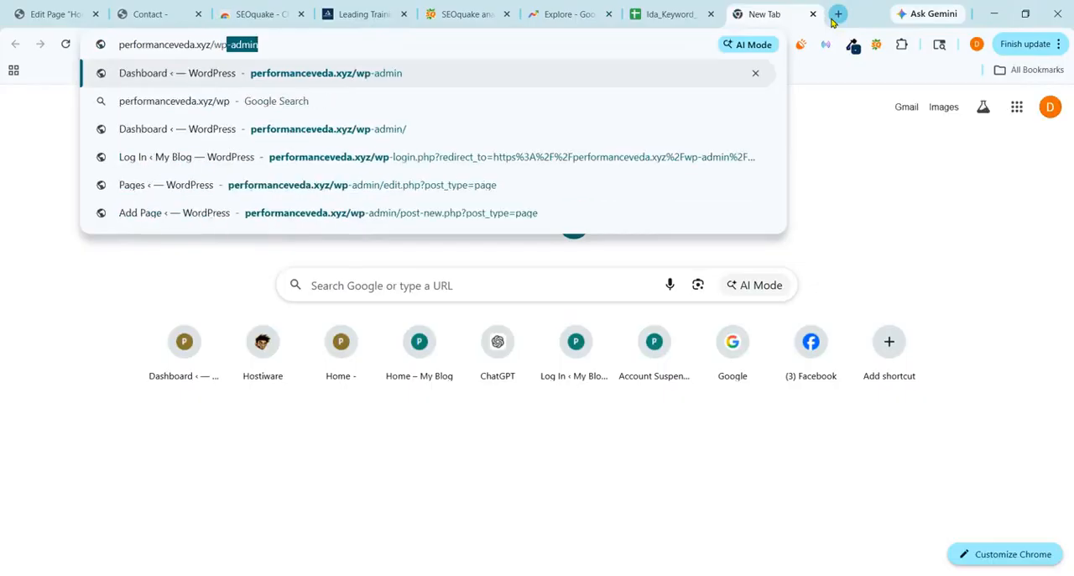
key(Return)
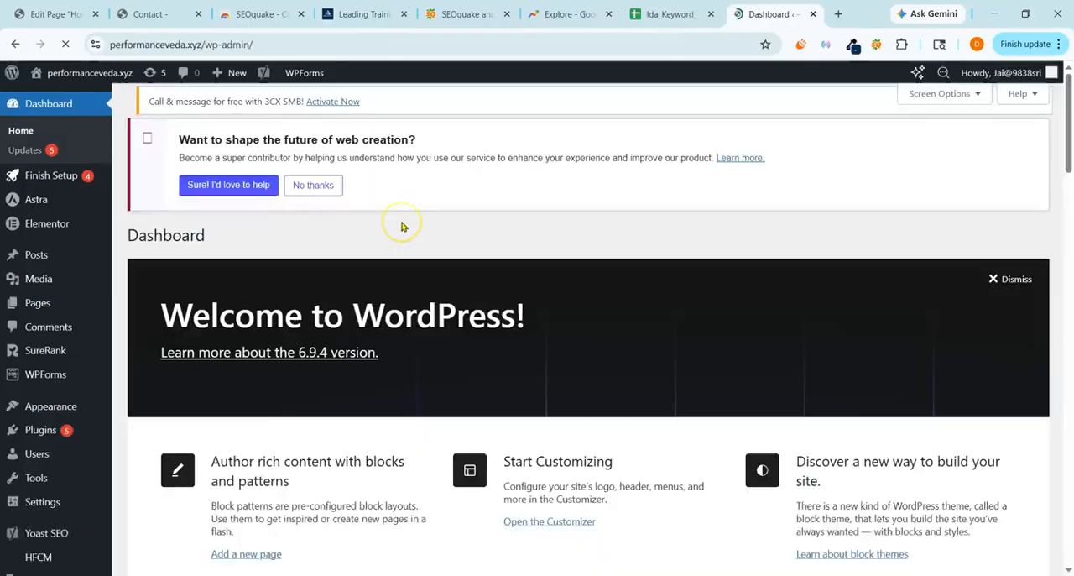
Look over the WordPress dashboard and highlight the wp-admin web address, leaving the address unchanged.
scroll(244, 215, down, 2)
scroll(235, 206, up, 2)
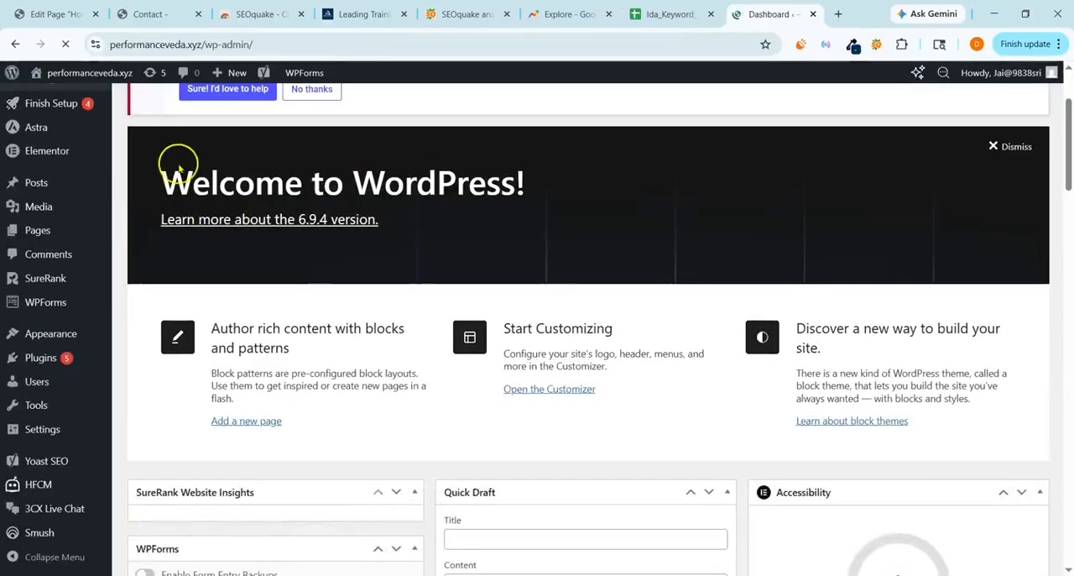
drag(145, 44, 305, 43)
click(268, 41)
click(327, 39)
click(483, 125)
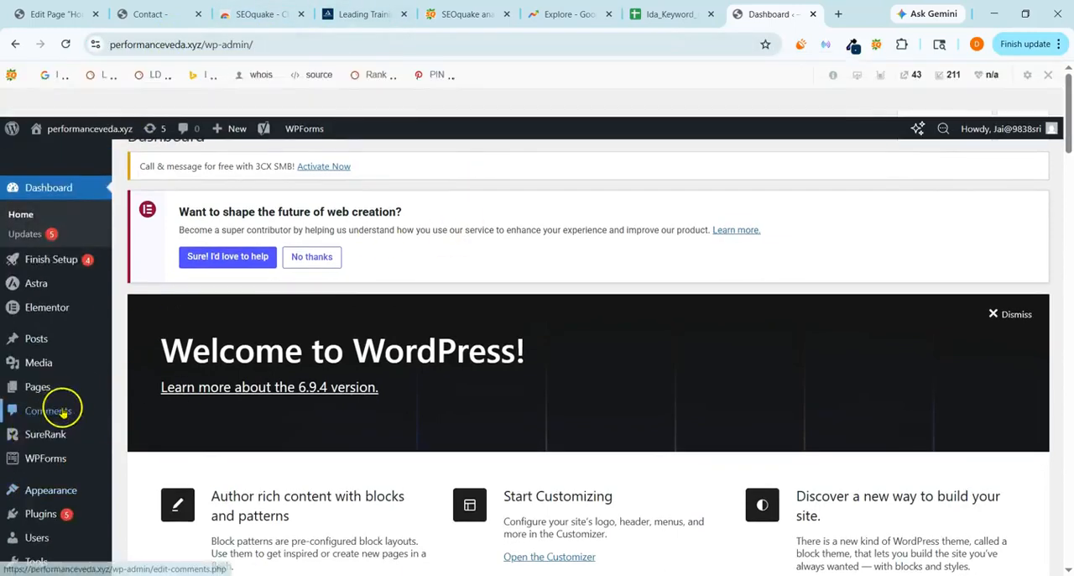
Open the Astra theme's header.php in the Theme File Editor.
scroll(47, 324, down, 2)
mouse_move(50, 382)
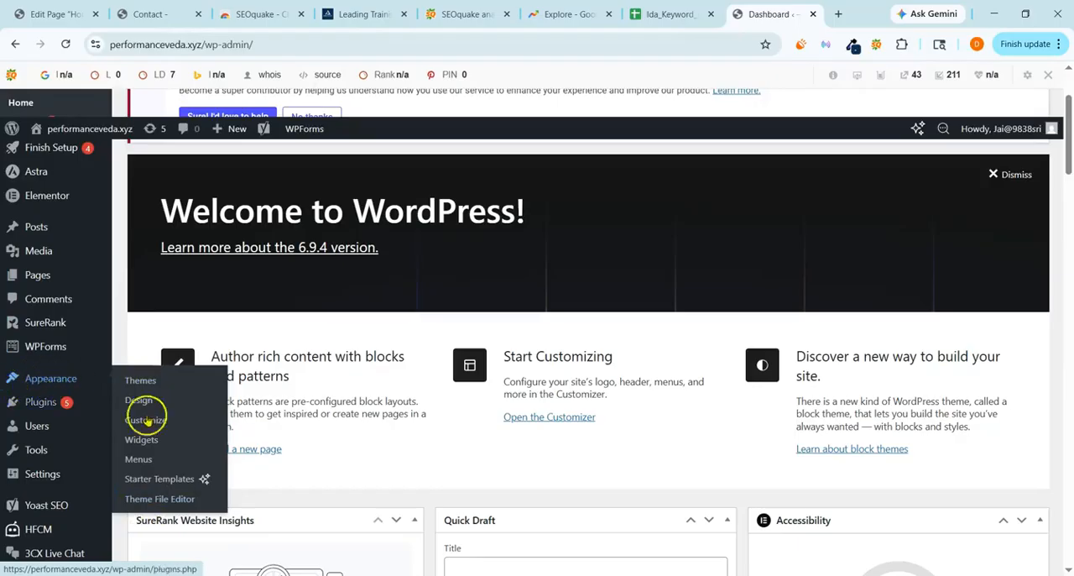
click(136, 497)
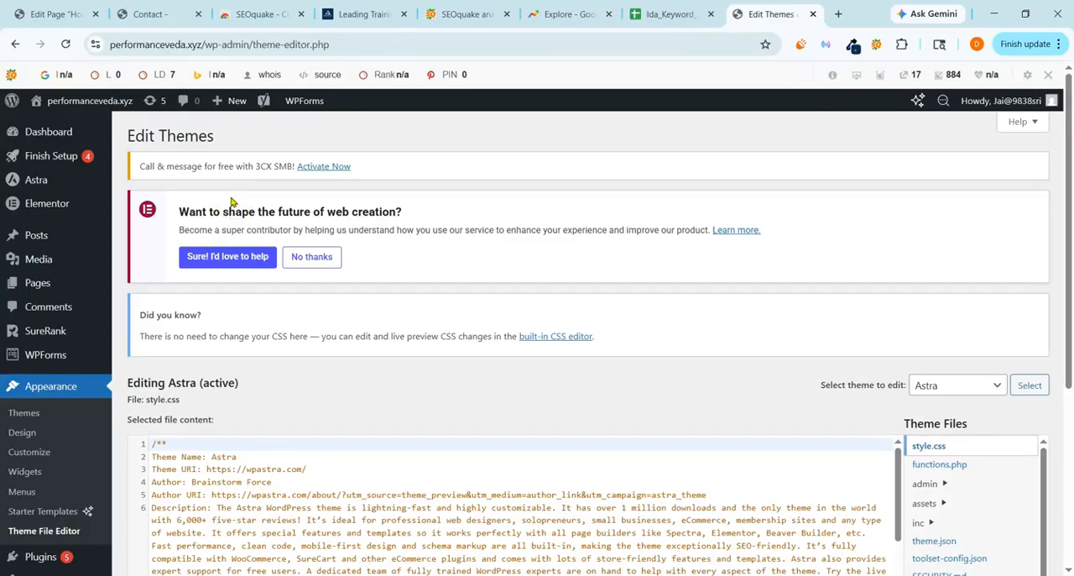
scroll(336, 317, down, 3)
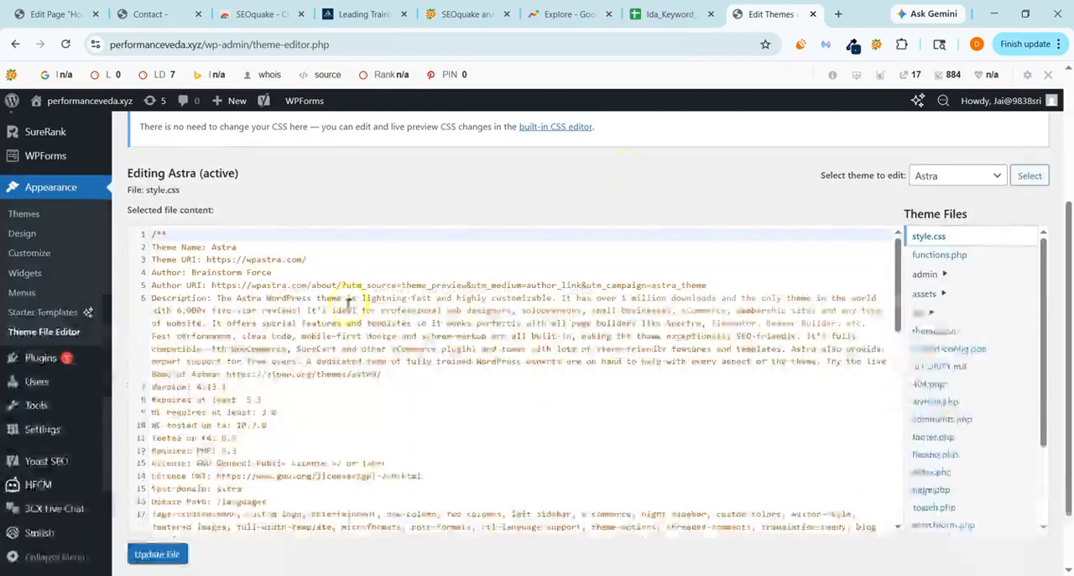
scroll(954, 327, down, 1)
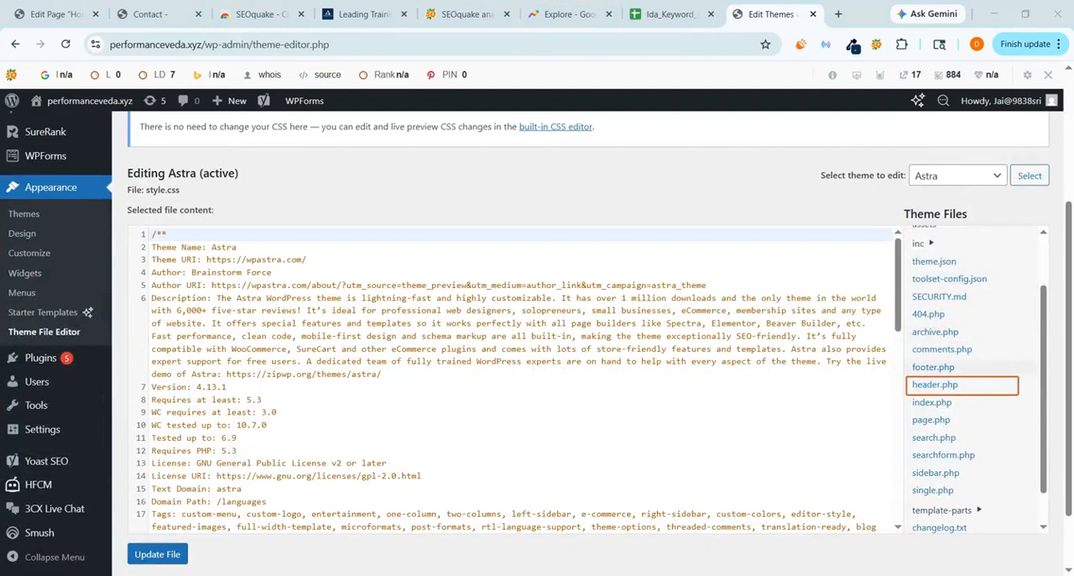
click(933, 384)
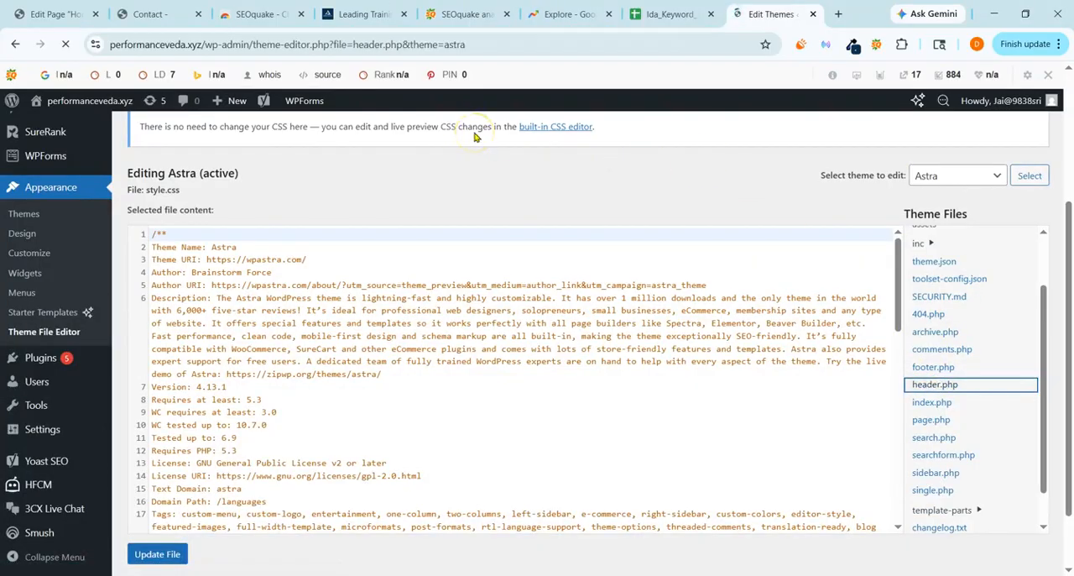
Paste the copied Google site verification meta tag on a new line after astra_head_bottom in the head section of header.php.
scroll(453, 159, down, 3)
scroll(391, 232, down, 2)
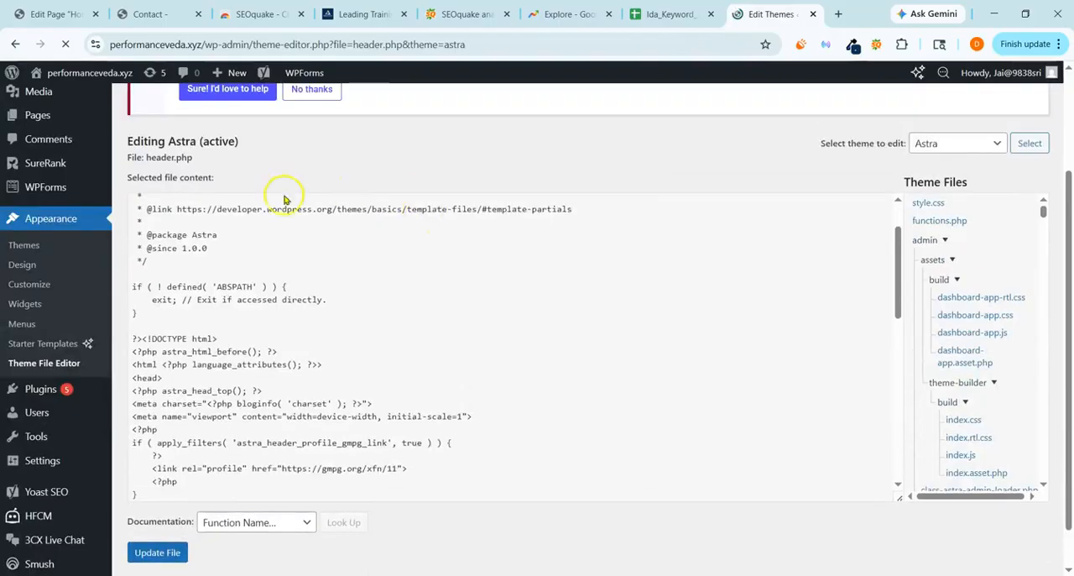
scroll(240, 319, down, 2)
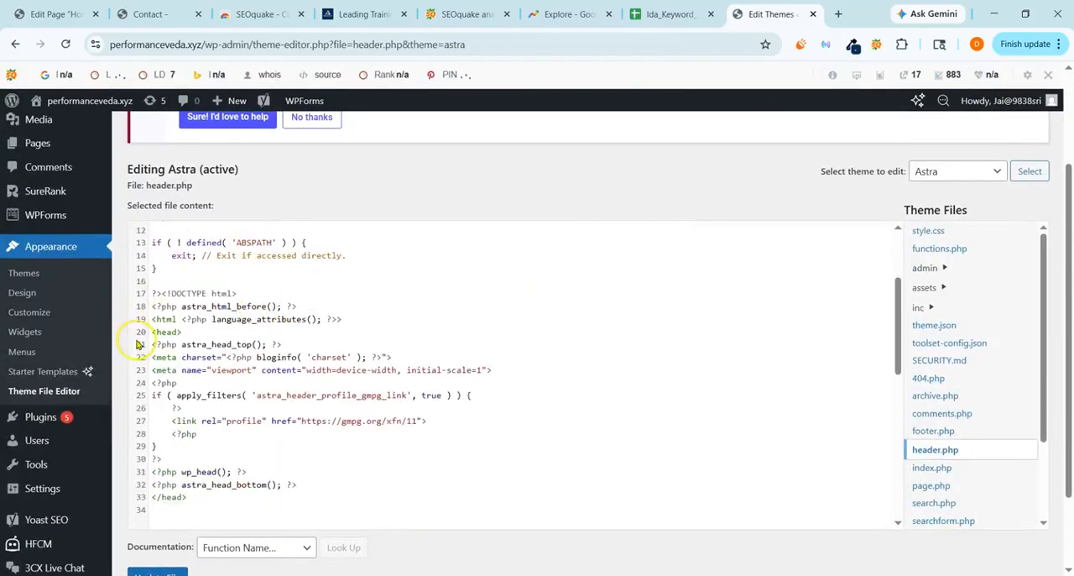
drag(192, 332, 151, 335)
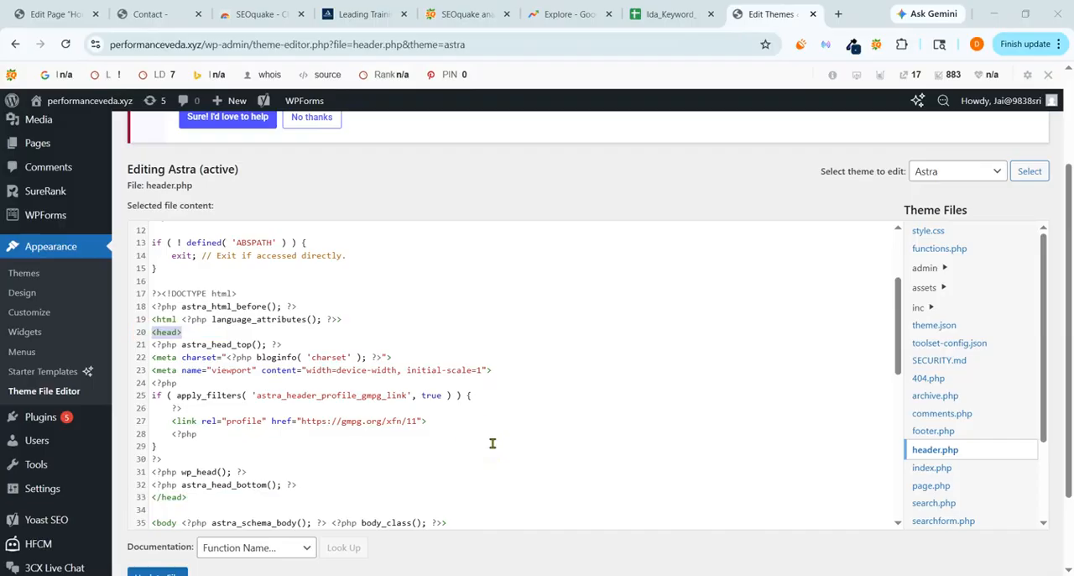
click(313, 486)
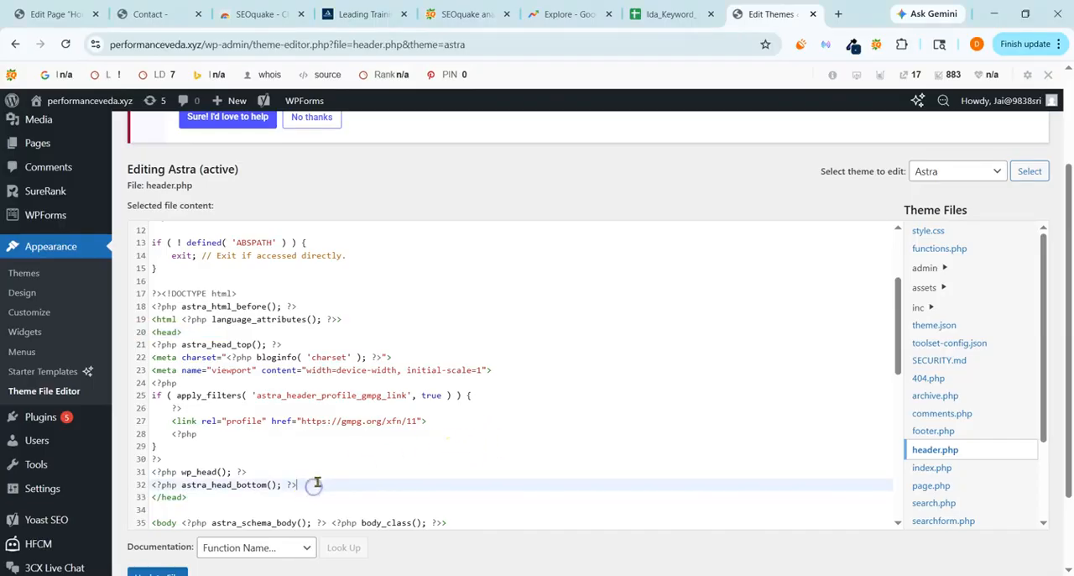
key(Return)
text(<meta name="google-site-verification" content="kcTmk0i8jOGJicTXSAfzIKWz3M4ZjcOVw5NXQSvY0sI" />)
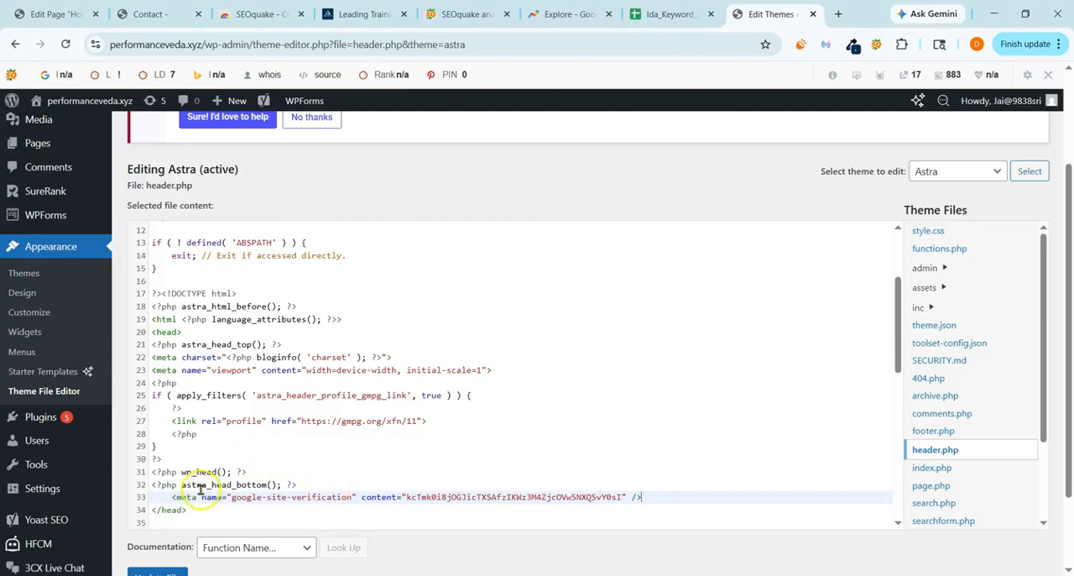
Highlight the pasted meta tag's name and content value, and review the surrounding header.php code.
drag(176, 497, 270, 497)
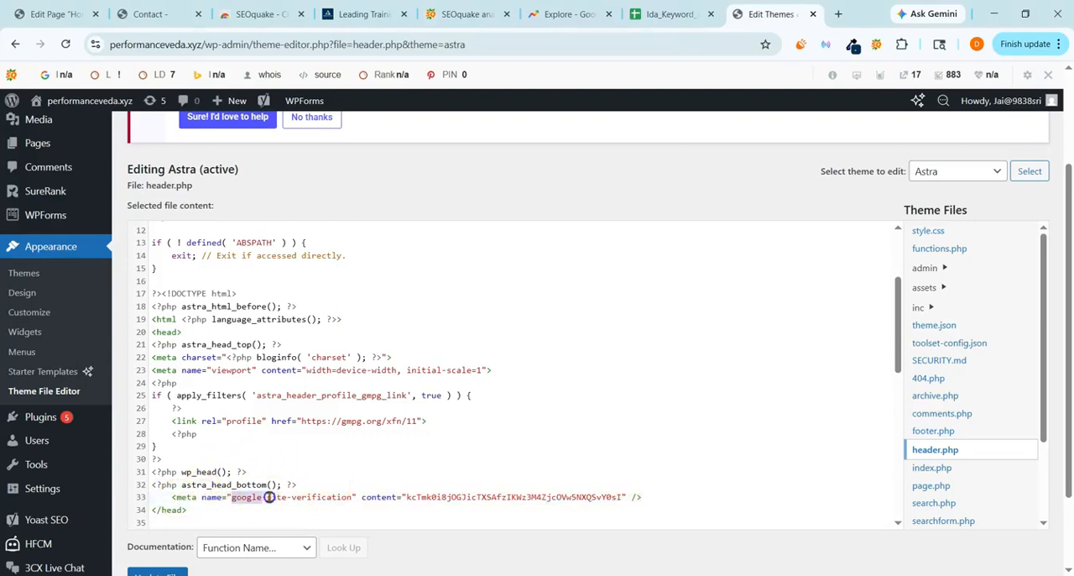
drag(403, 497, 638, 495)
scroll(377, 470, down, 5)
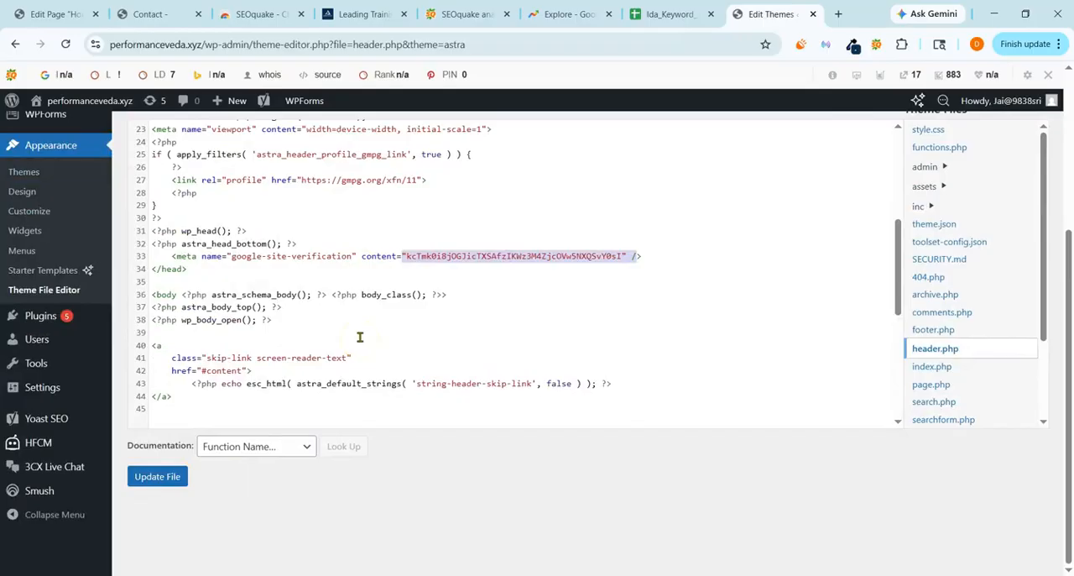
scroll(359, 336, up, 3)
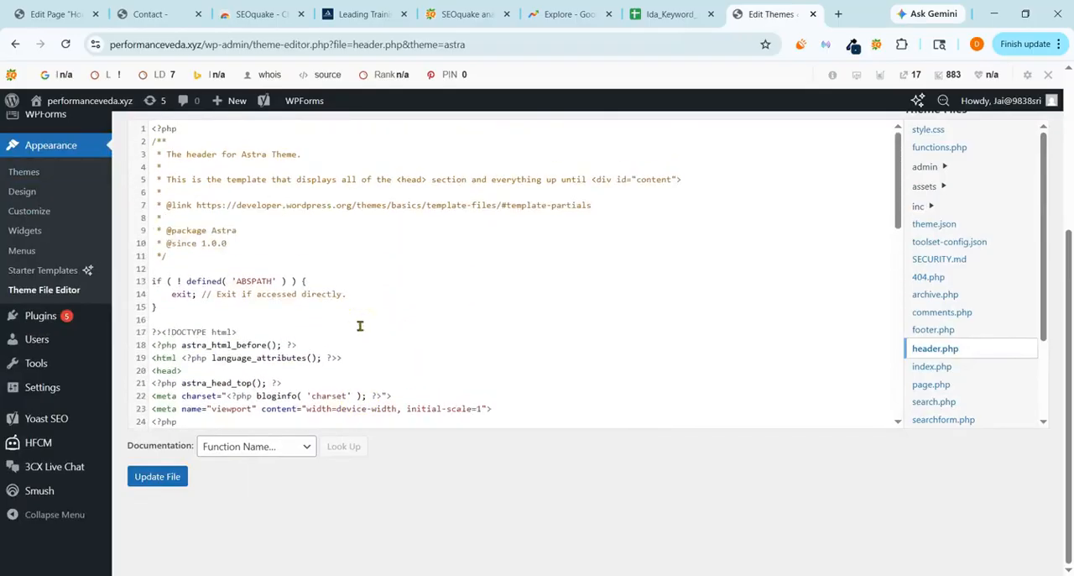
scroll(359, 326, up, 2)
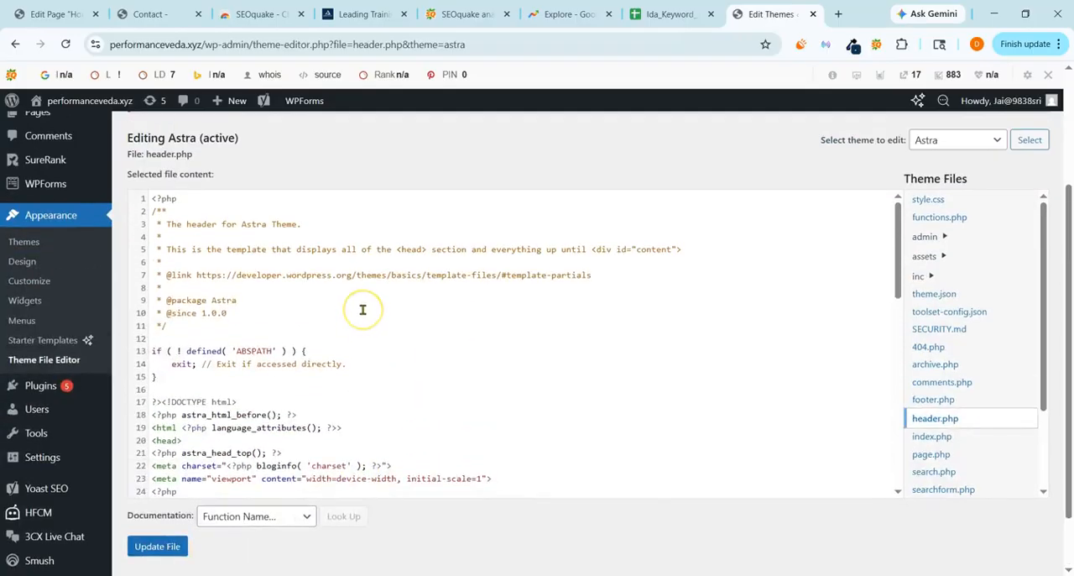
scroll(361, 308, up, 2)
scroll(345, 321, down, 4)
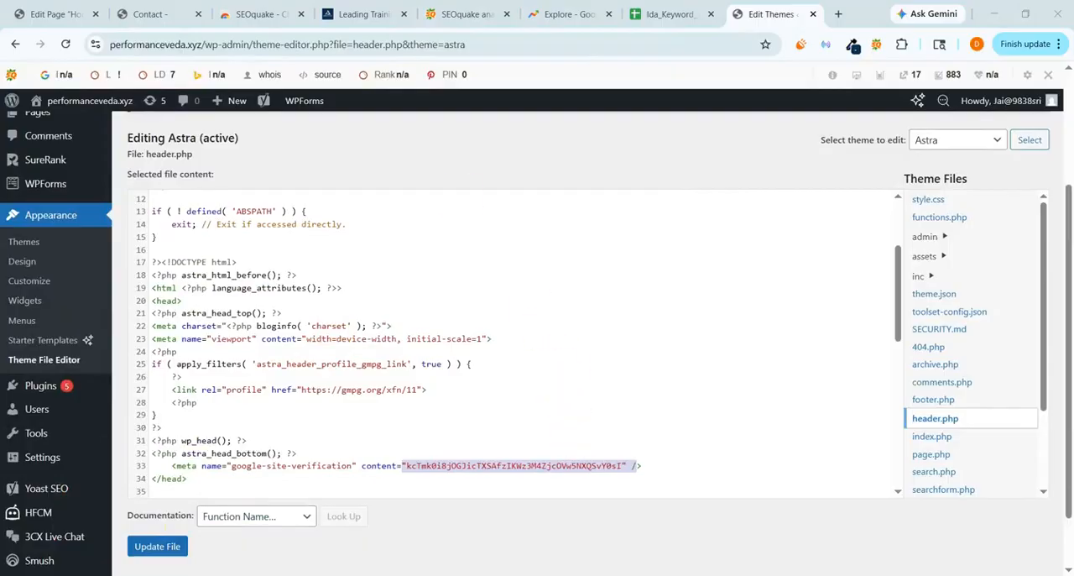
Switch back to Google Merchant Center, postpone the website verification and return to the account overview.
click(498, 566)
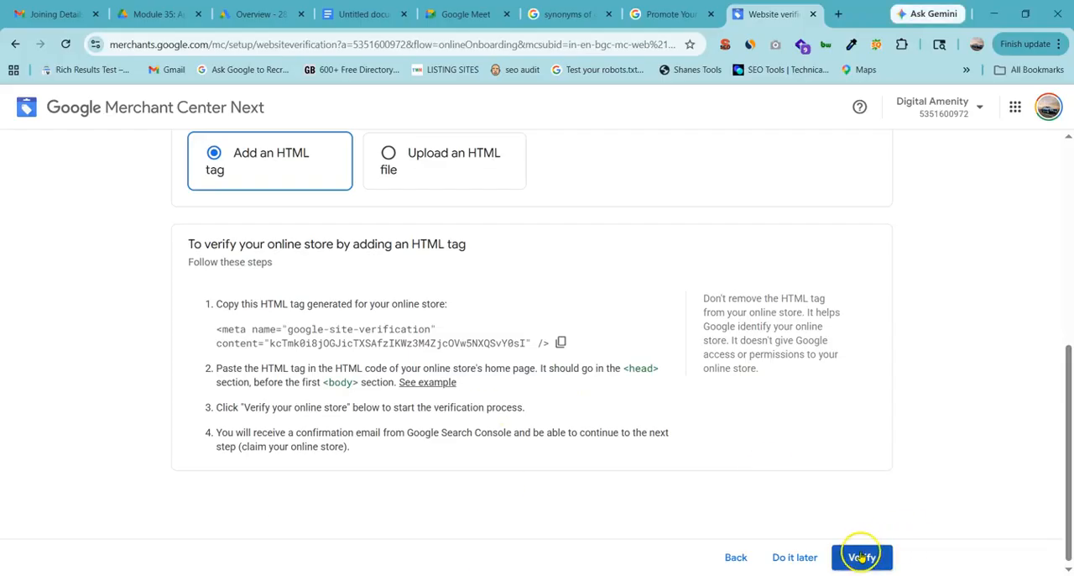
click(801, 556)
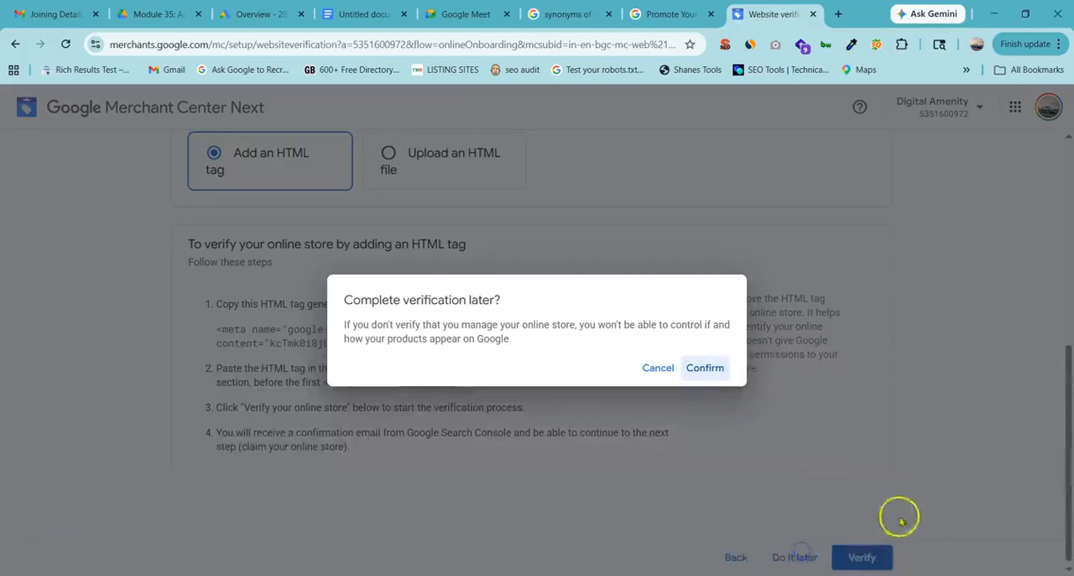
click(704, 368)
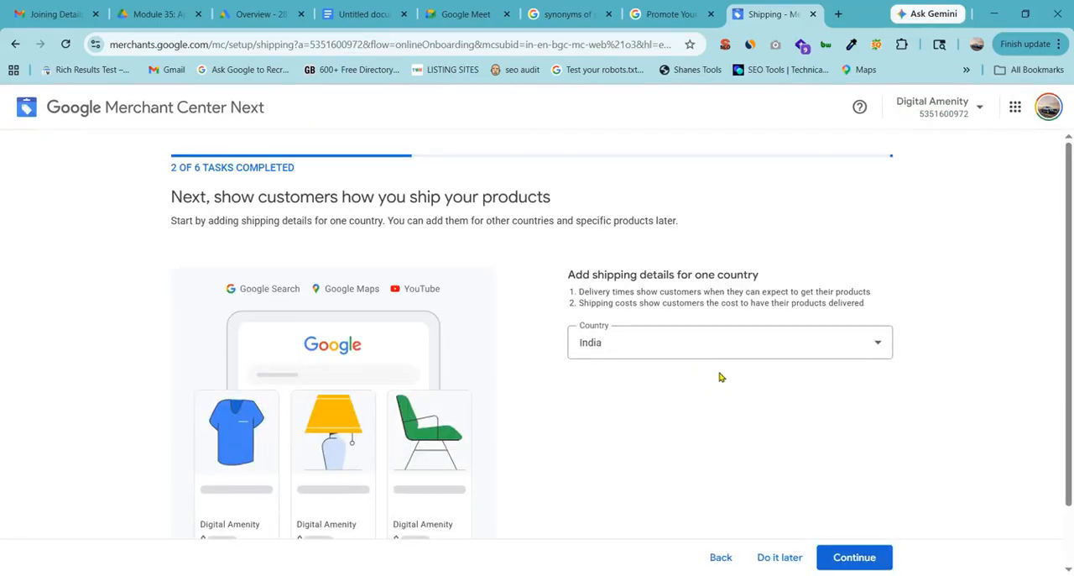
click(18, 45)
click(17, 45)
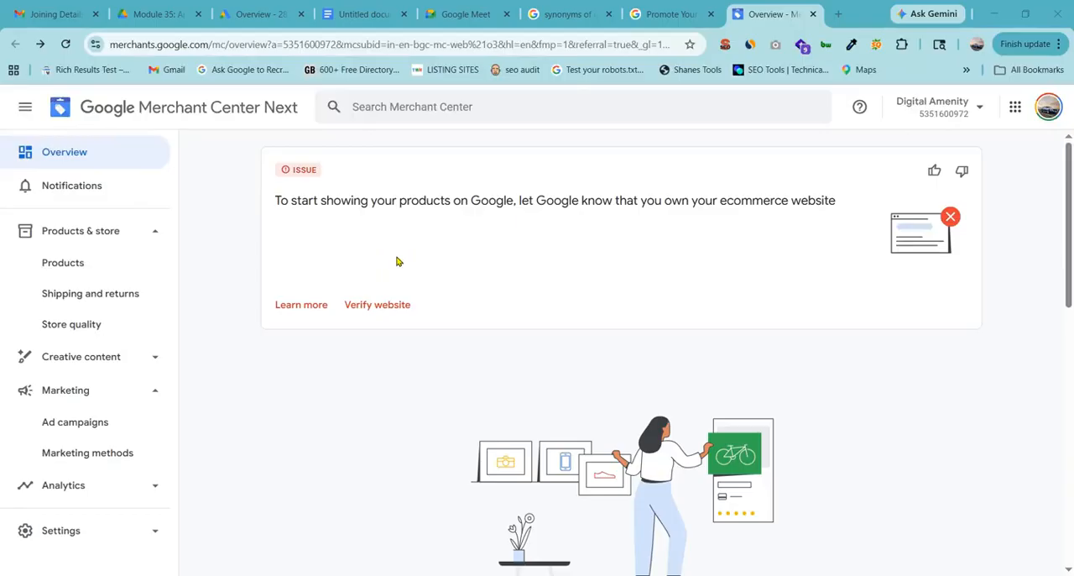
Open the Products page and examine the product status history chart and the product totals.
click(93, 265)
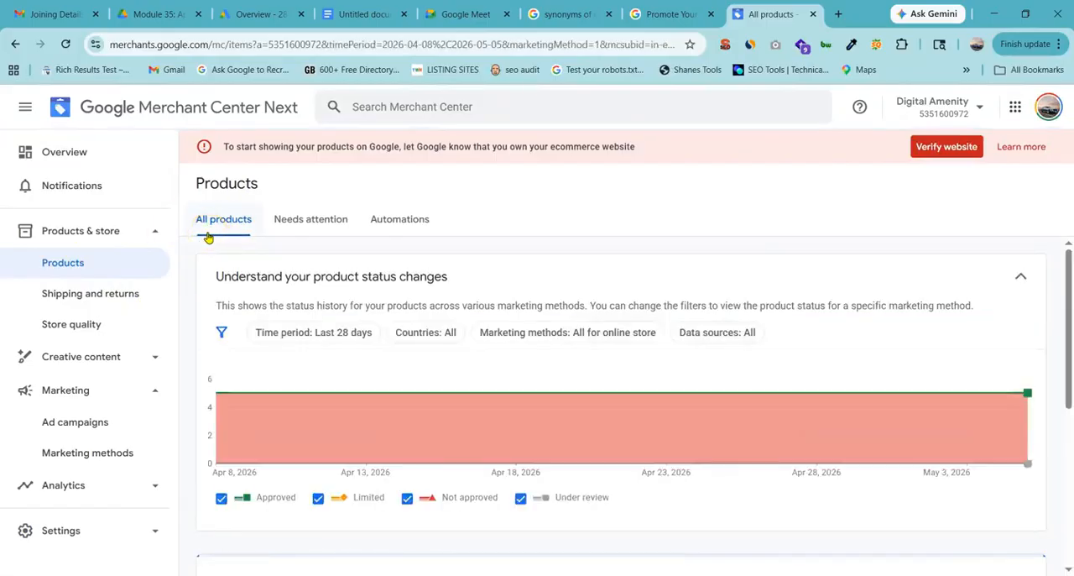
scroll(352, 301, down, 3)
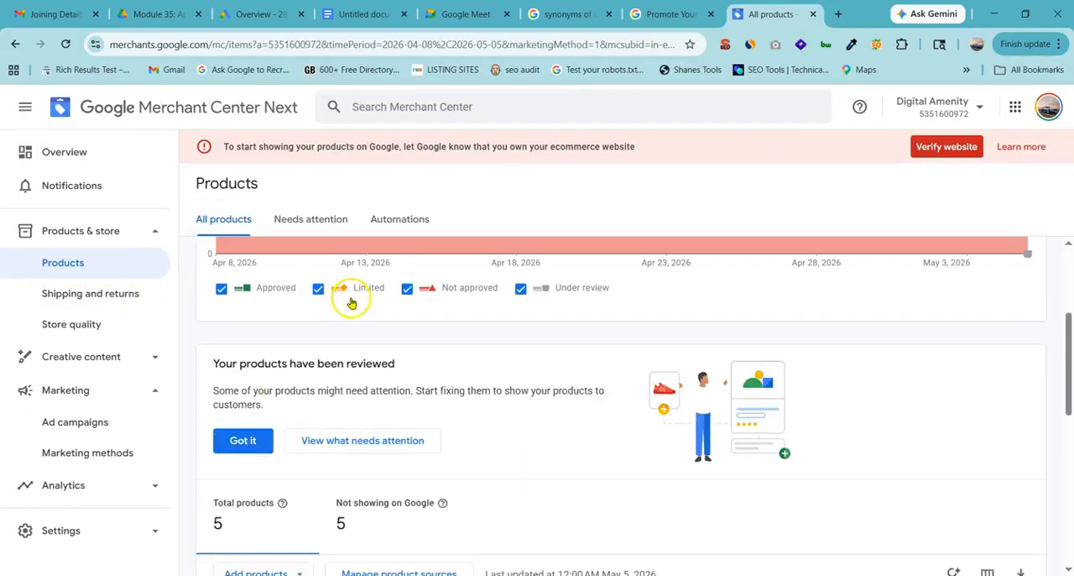
scroll(348, 299, up, 1)
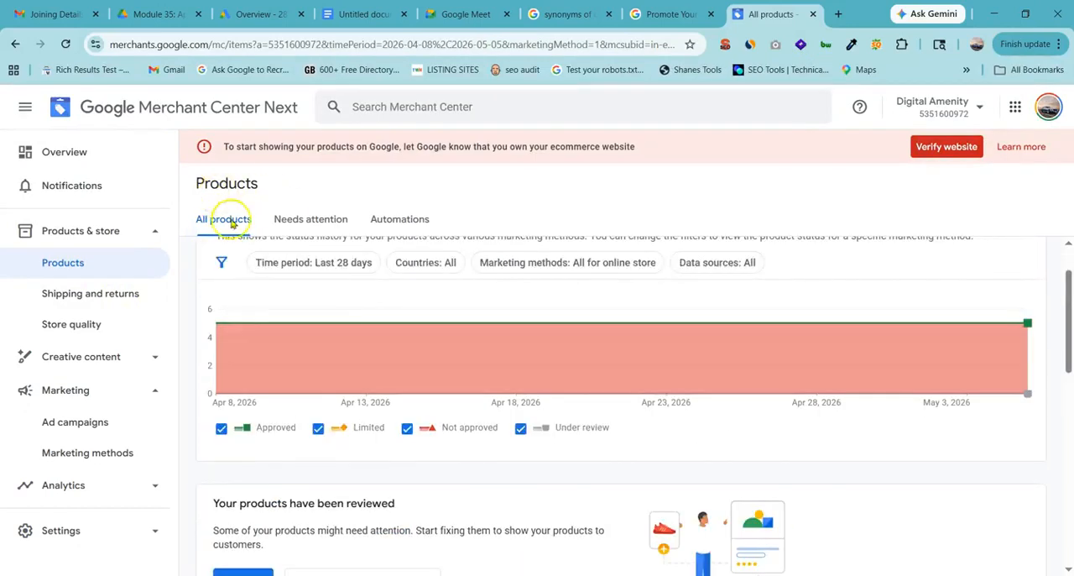
scroll(238, 355, down, 2)
scroll(237, 355, down, 1)
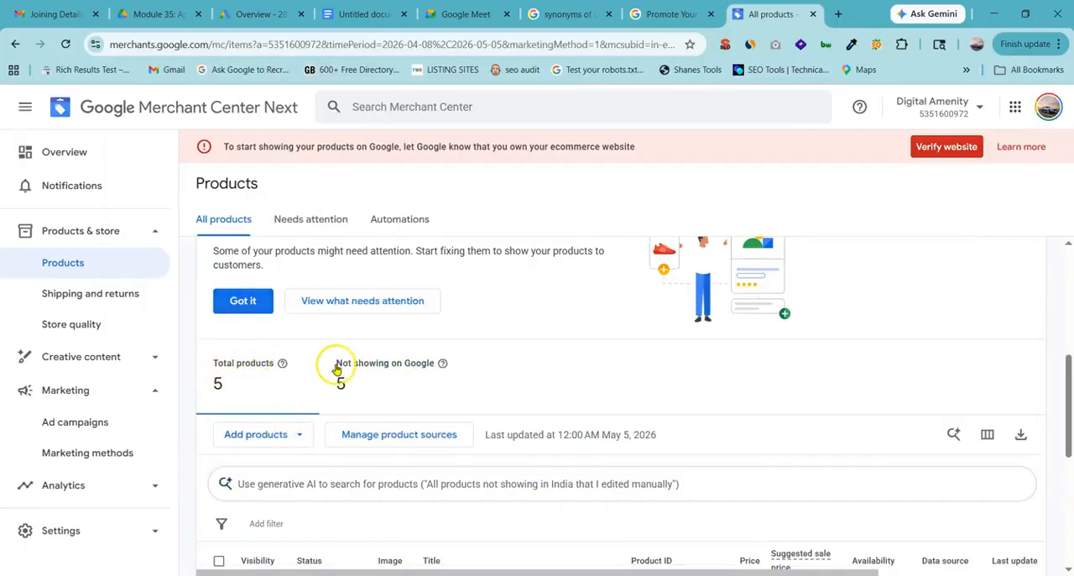
Show the products not showing on Google and examine their statuses in the list.
drag(336, 363, 376, 369)
click(376, 364)
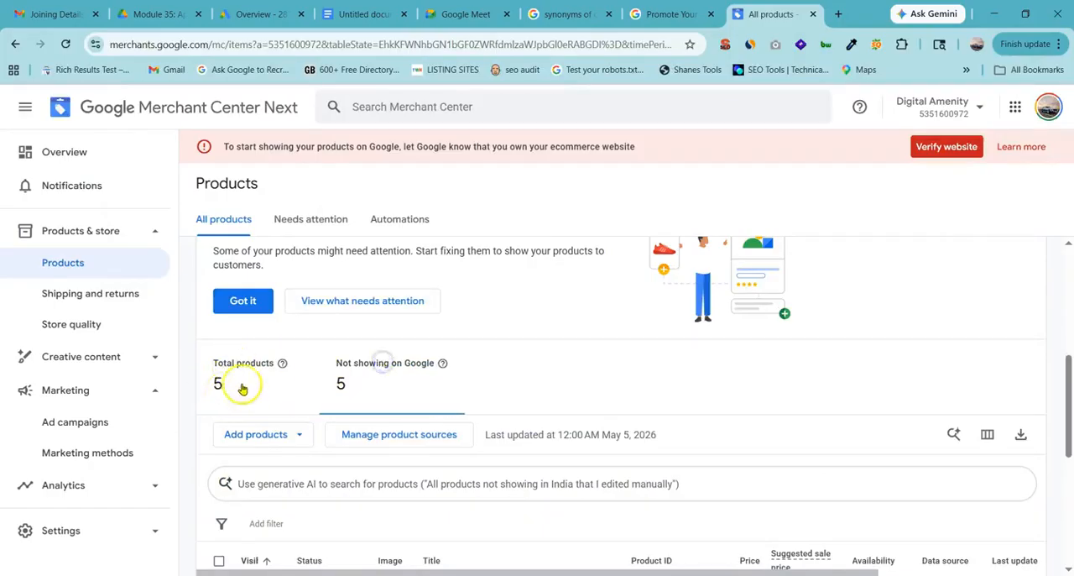
scroll(249, 366, down, 3)
scroll(342, 290, down, 2)
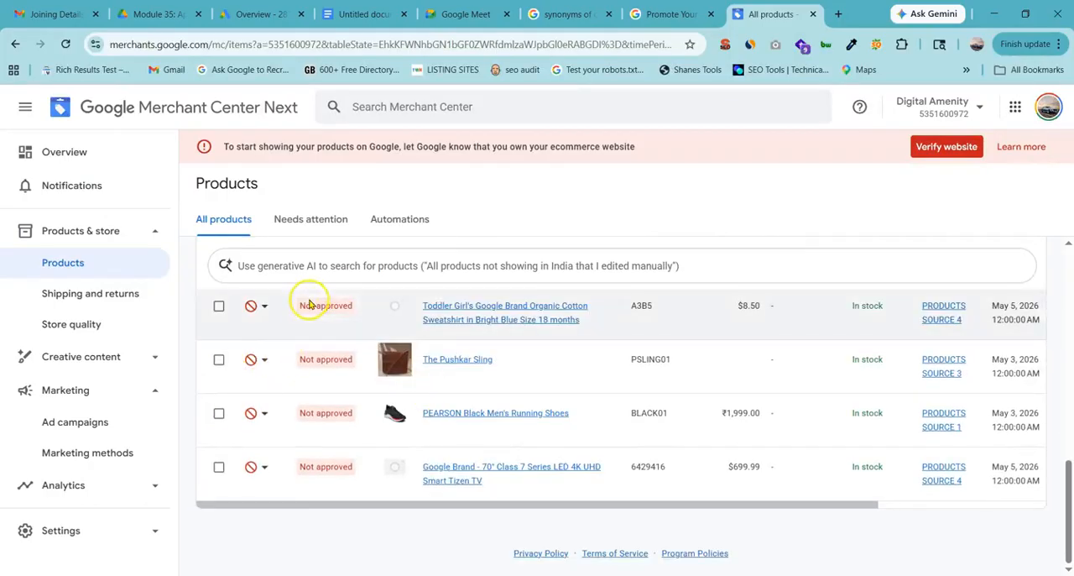
Review the disapproved products in the list and show the attributes available for filtering them.
scroll(323, 412, up, 2)
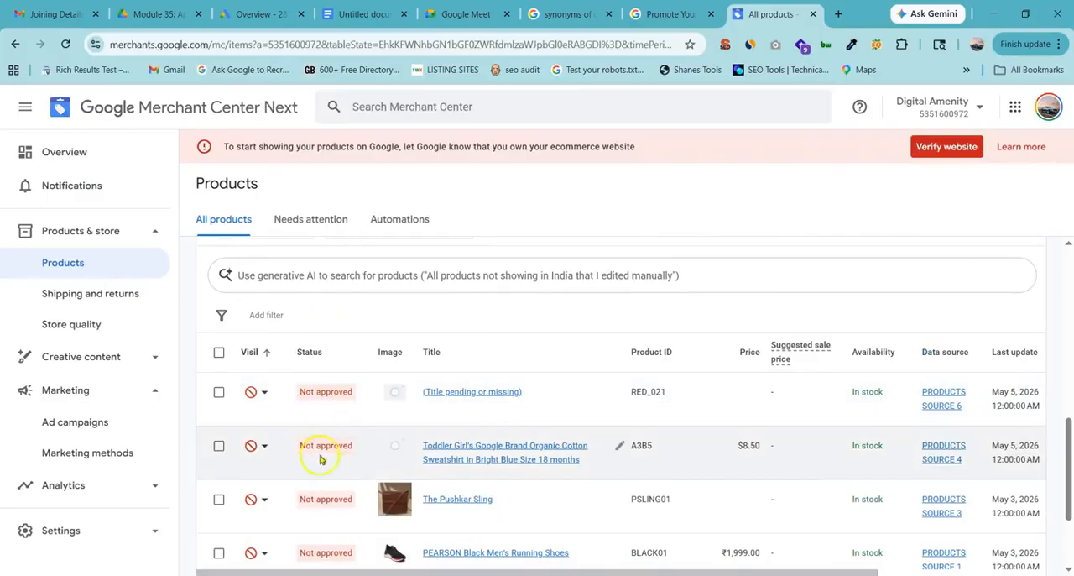
scroll(472, 414, down, 1)
scroll(472, 415, down, 1)
scroll(491, 412, up, 2)
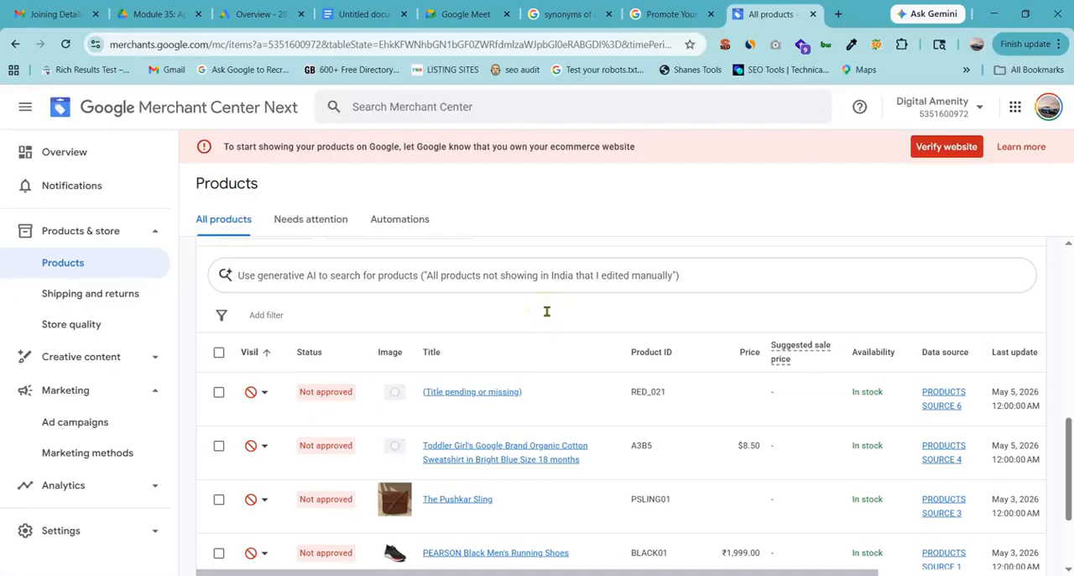
click(546, 311)
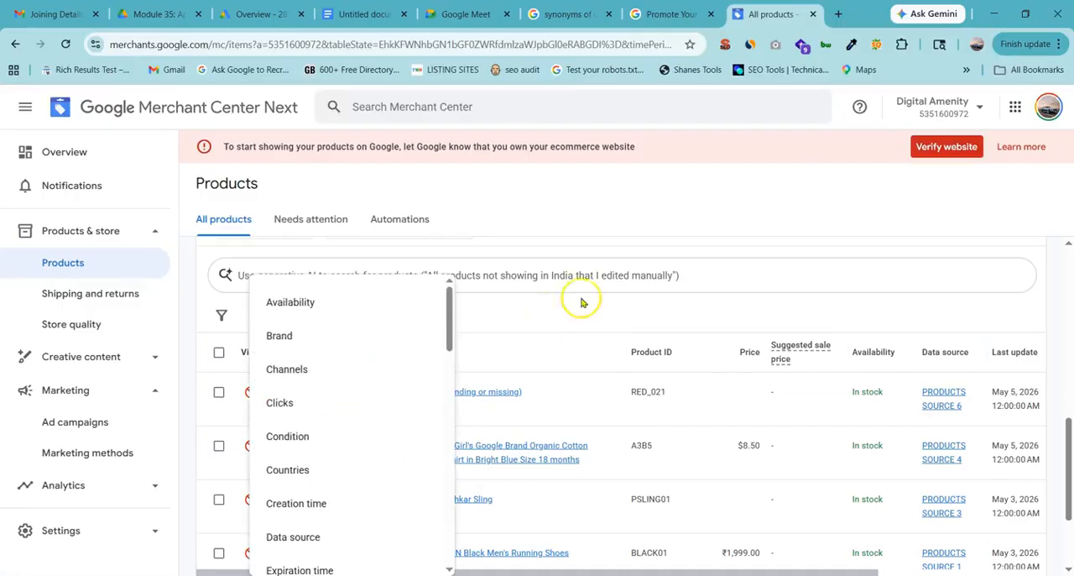
click(659, 308)
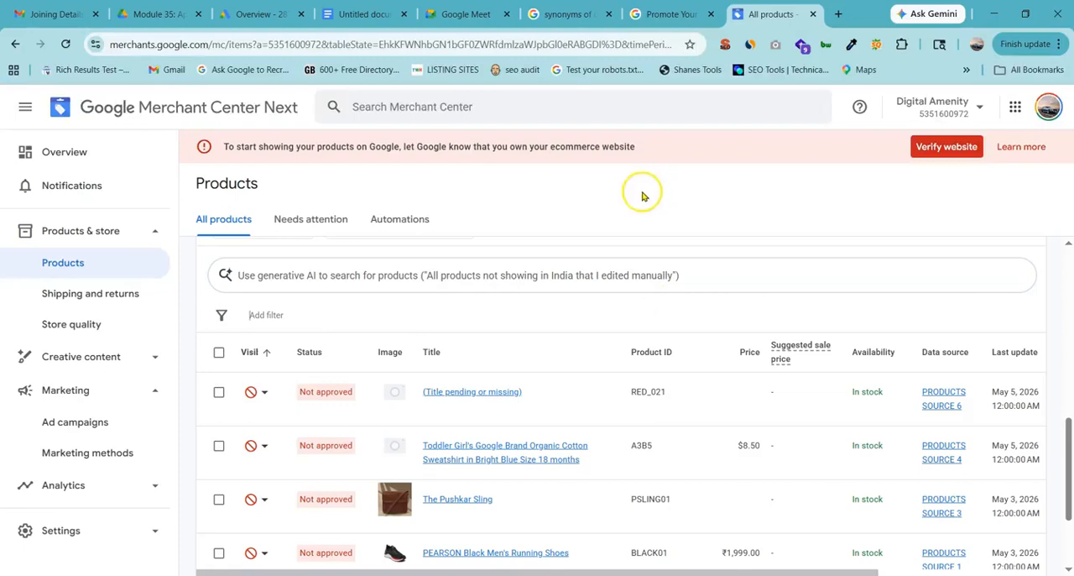
Start adding another product source from the product list's options for adding products.
scroll(472, 408, up, 5)
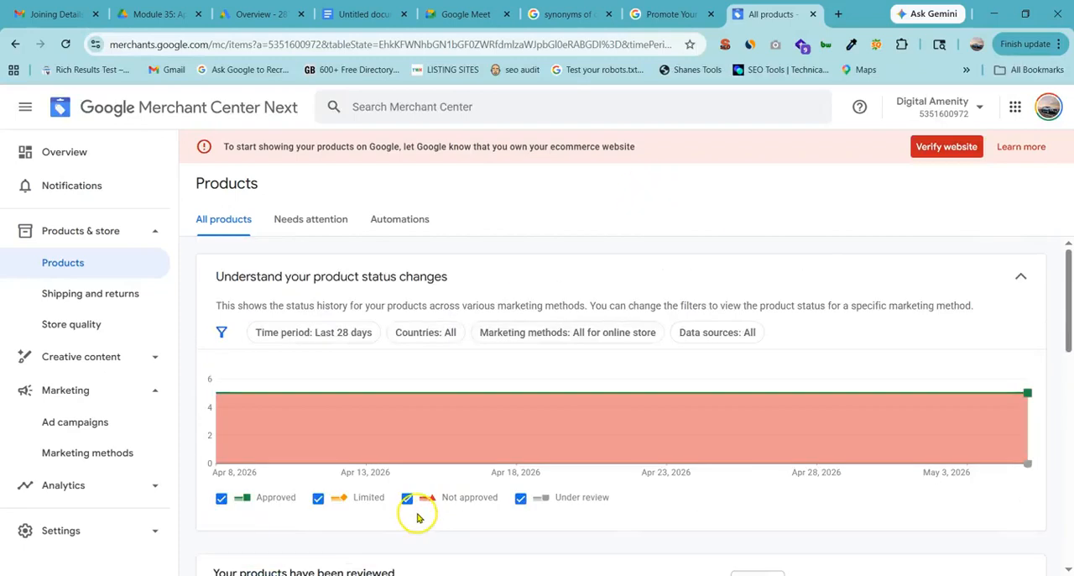
scroll(420, 520, down, 3)
scroll(417, 518, up, 3)
scroll(418, 518, down, 3)
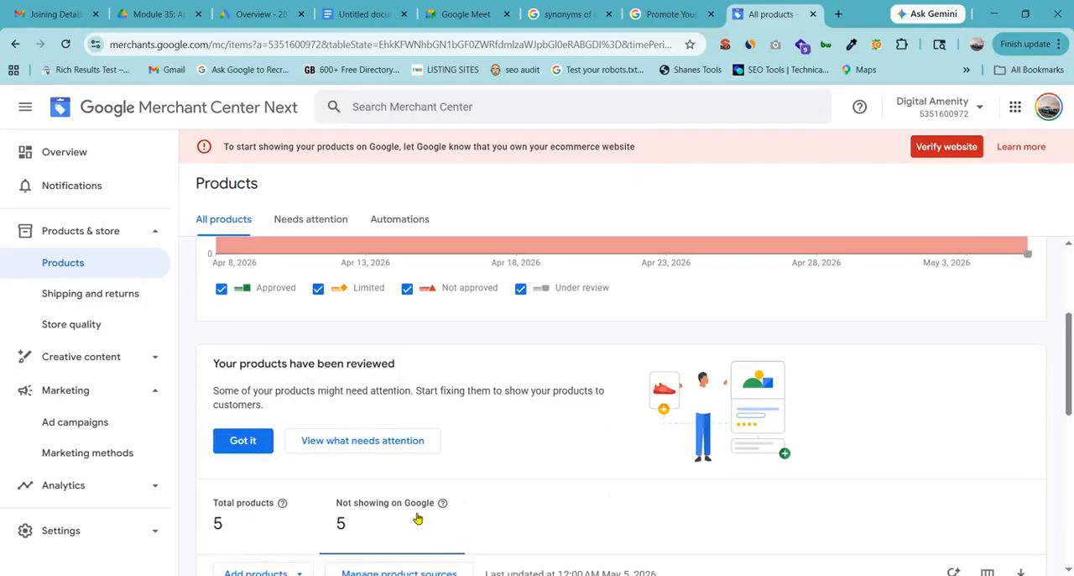
scroll(417, 518, down, 3)
click(332, 344)
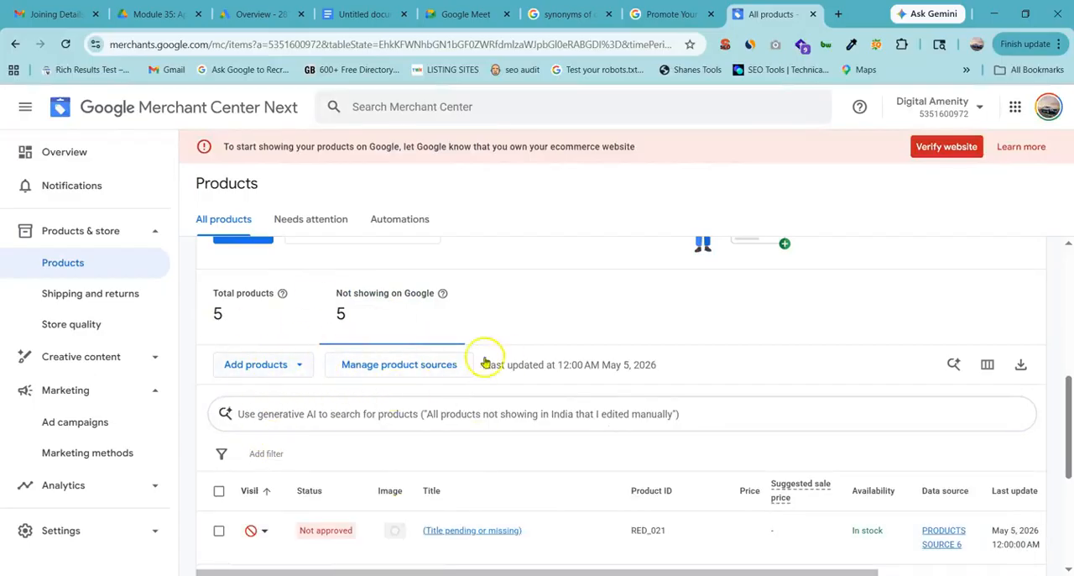
click(298, 370)
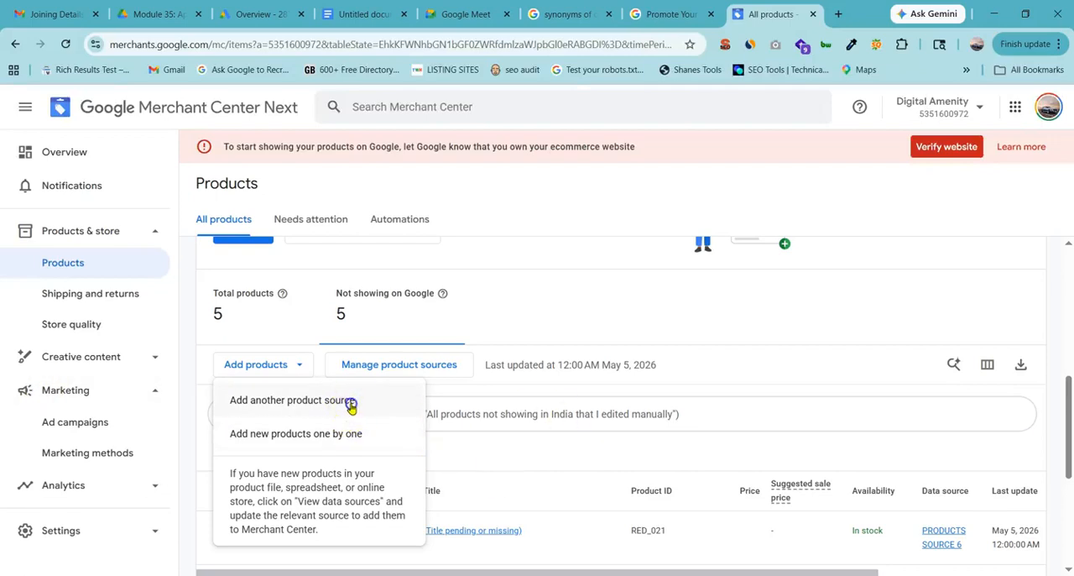
click(351, 405)
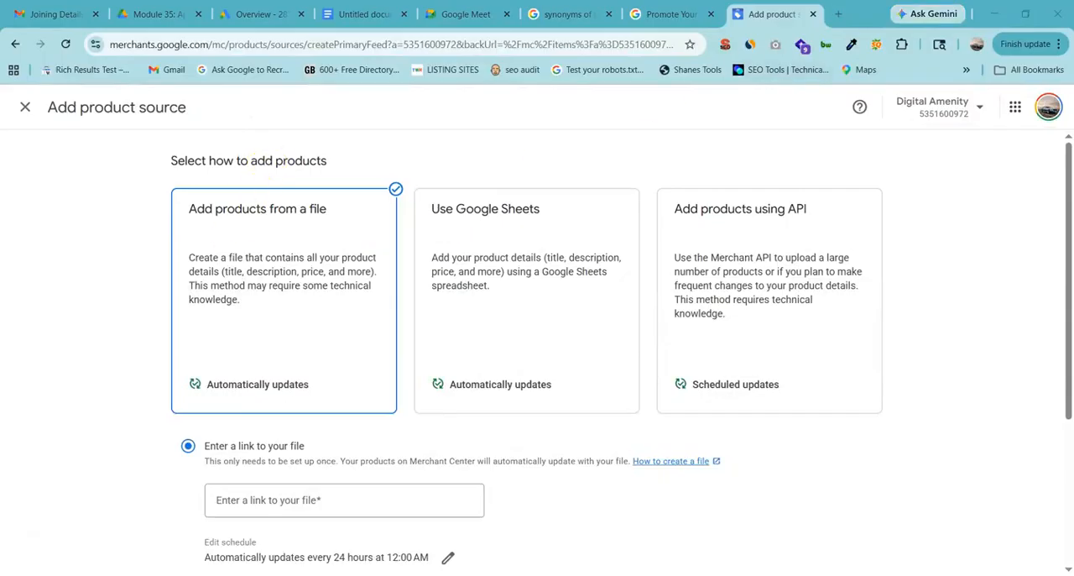
Outline the file, Google Sheets and API methods, frame the file method's title and description, and clear the annotations.
mouse_move(113, 143)
mouse_down()
mouse_move(418, 359)
mouse_move(416, 423)
mouse_move(397, 421)
mouse_up()
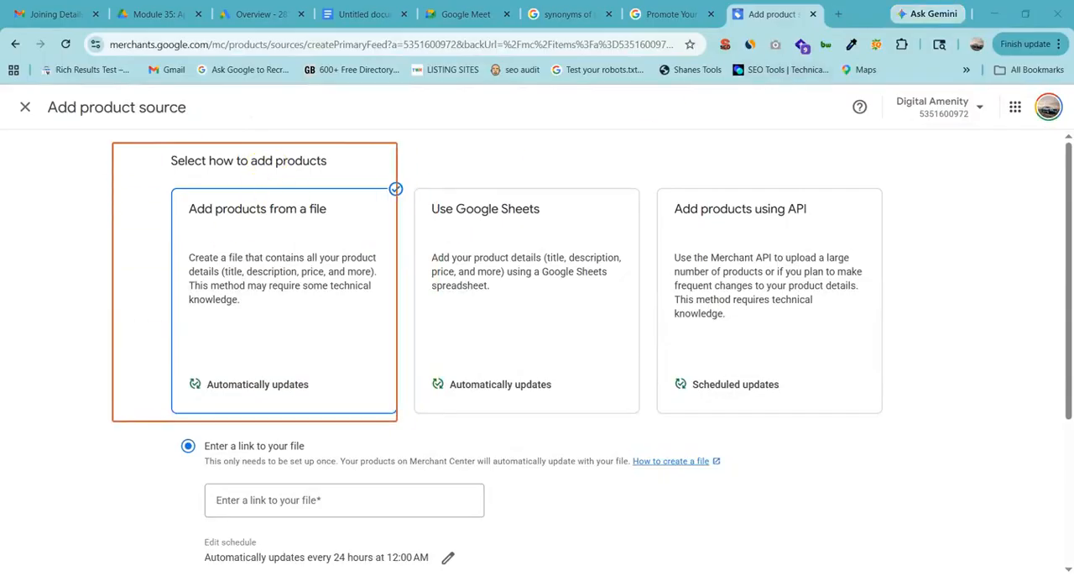
mouse_move(410, 149)
mouse_down()
mouse_move(529, 398)
mouse_move(648, 419)
mouse_move(639, 422)
mouse_up()
mouse_move(652, 144)
mouse_down()
mouse_move(713, 312)
mouse_move(913, 448)
mouse_move(943, 420)
mouse_up()
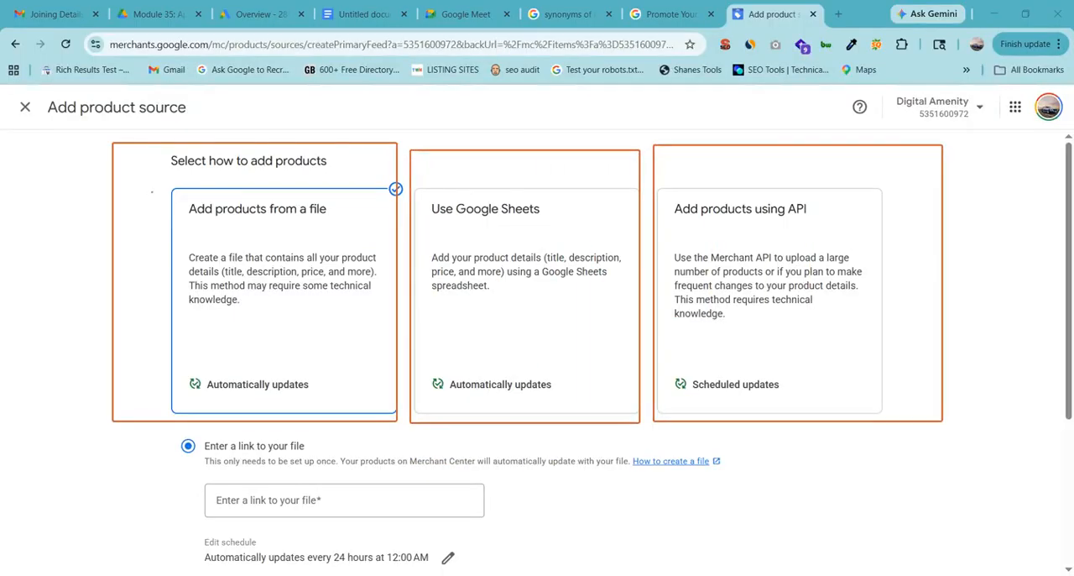
drag(151, 193, 352, 218)
mouse_move(188, 242)
mouse_down()
mouse_move(292, 302)
mouse_move(388, 321)
mouse_up()
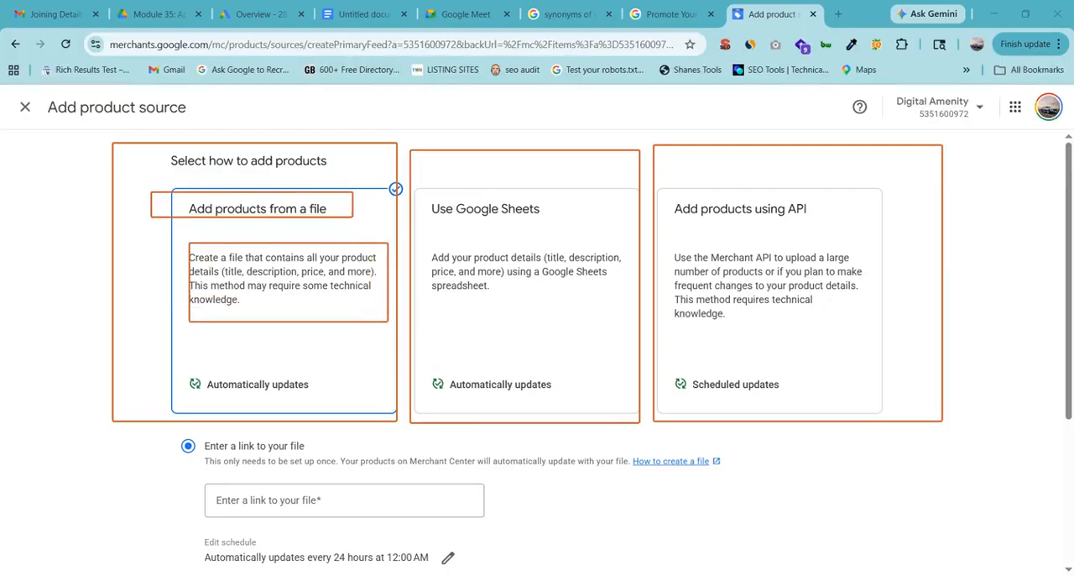
key(Escape)
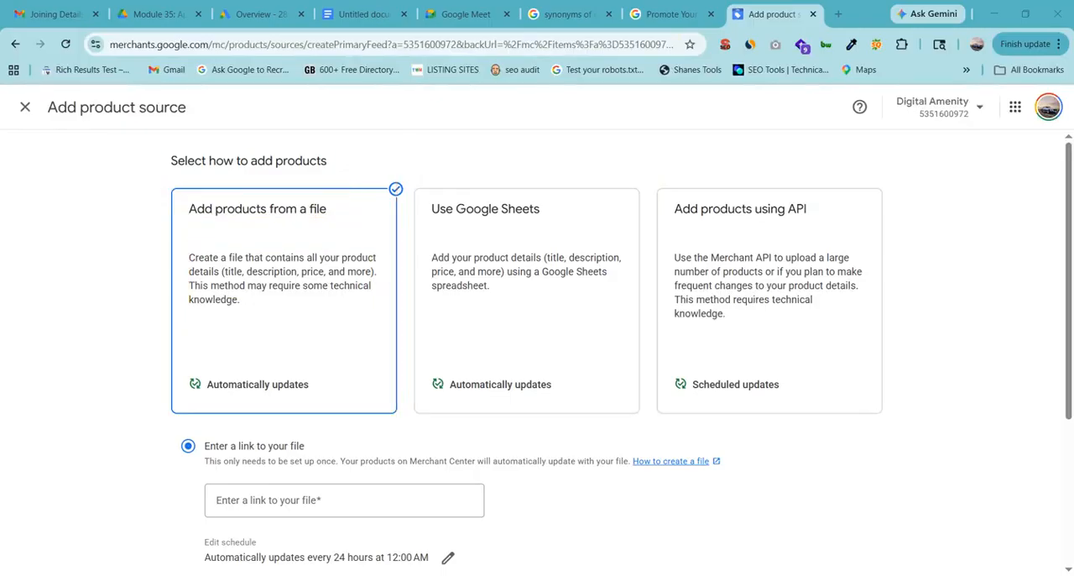
Mark the file method's technical knowledge note and its automatic updates label with freehand strokes, and clear the markings.
drag(227, 280, 361, 275)
drag(236, 286, 199, 309)
mouse_move(198, 361)
mouse_down()
mouse_move(403, 382)
mouse_move(144, 391)
mouse_move(224, 368)
mouse_up()
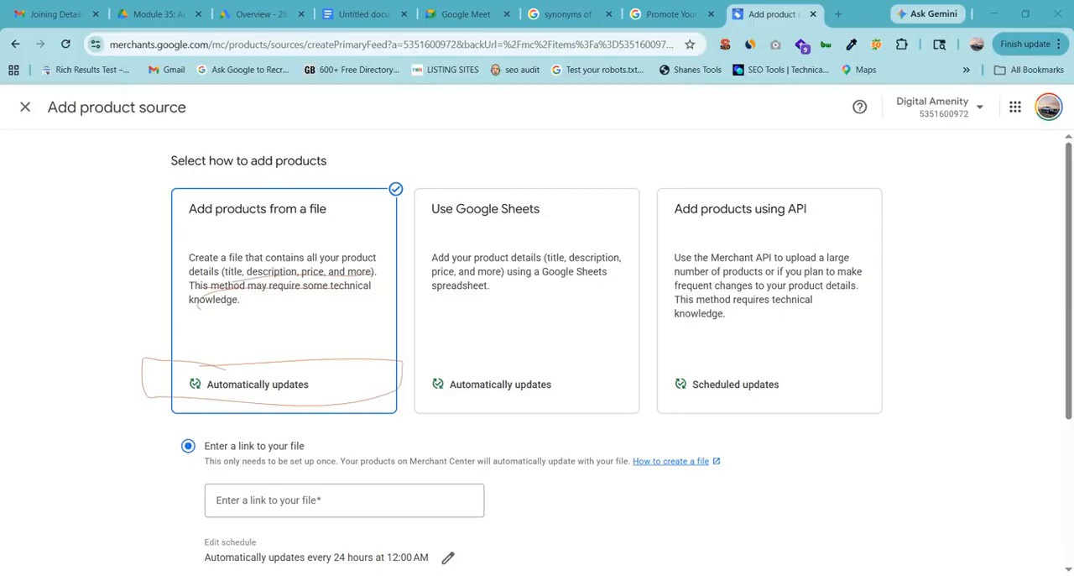
key(Escape)
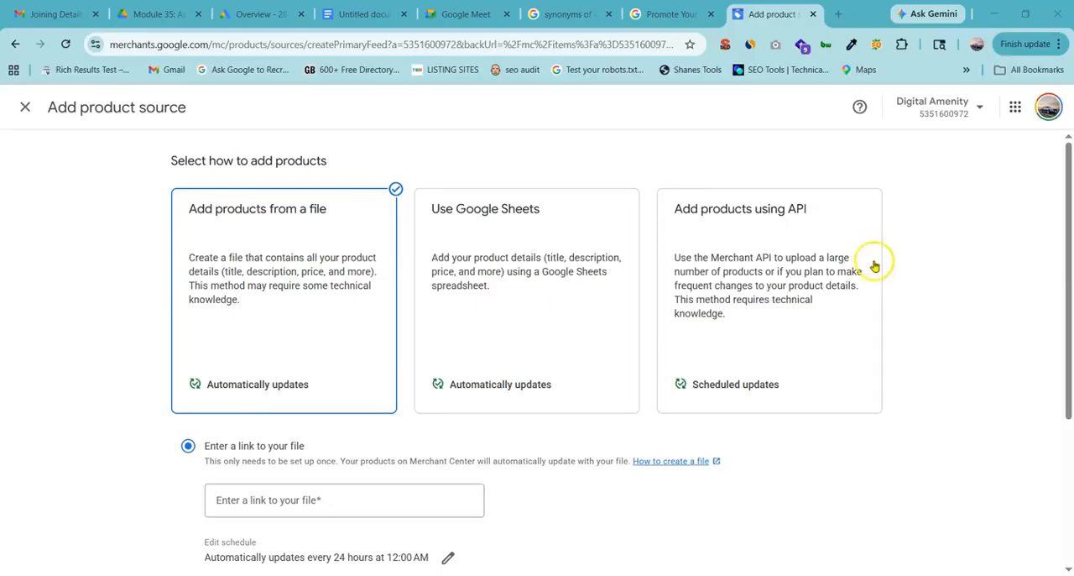
Select adding products using API as the product source method.
click(676, 220)
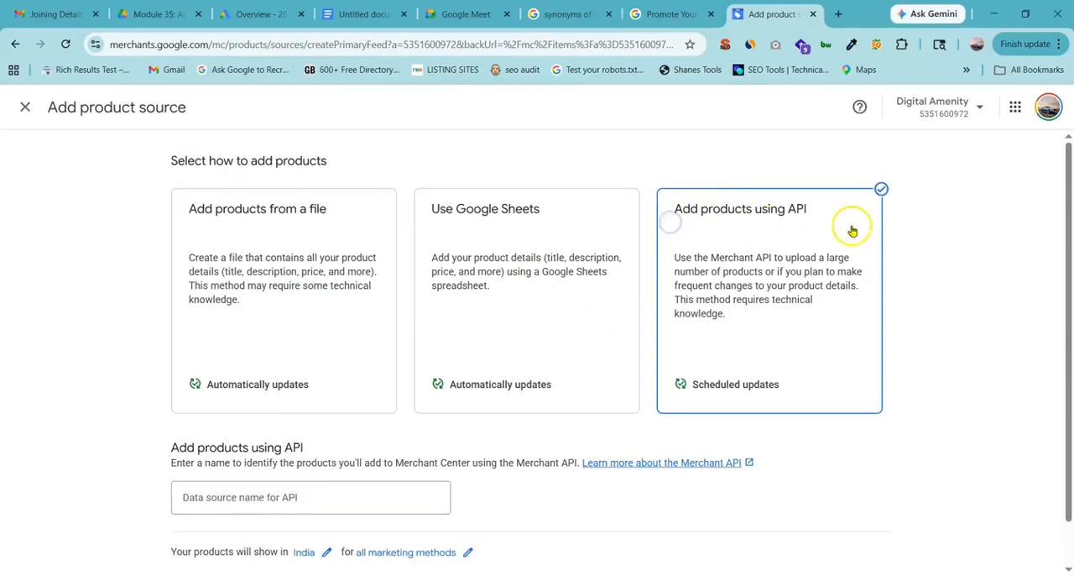
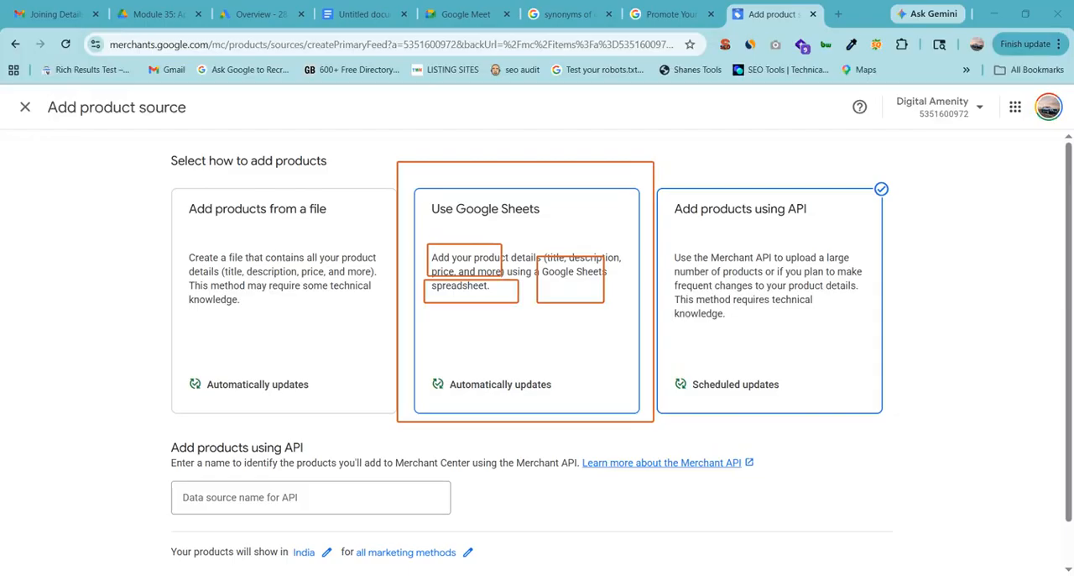
Select Google Sheets as the product source method and point out the option to create a new spreadsheet from a template.
click(515, 352)
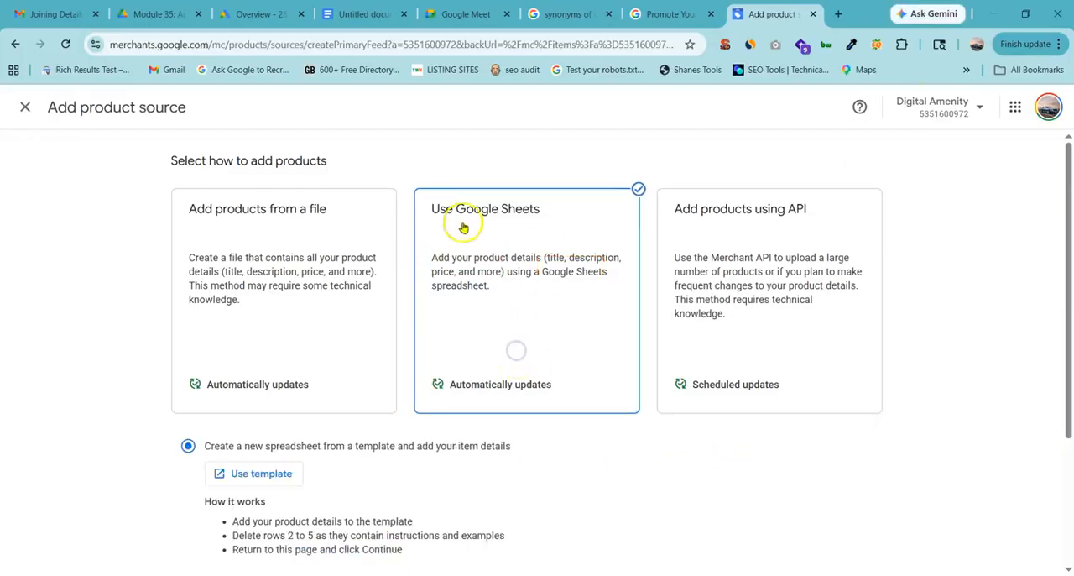
scroll(434, 250, down, 2)
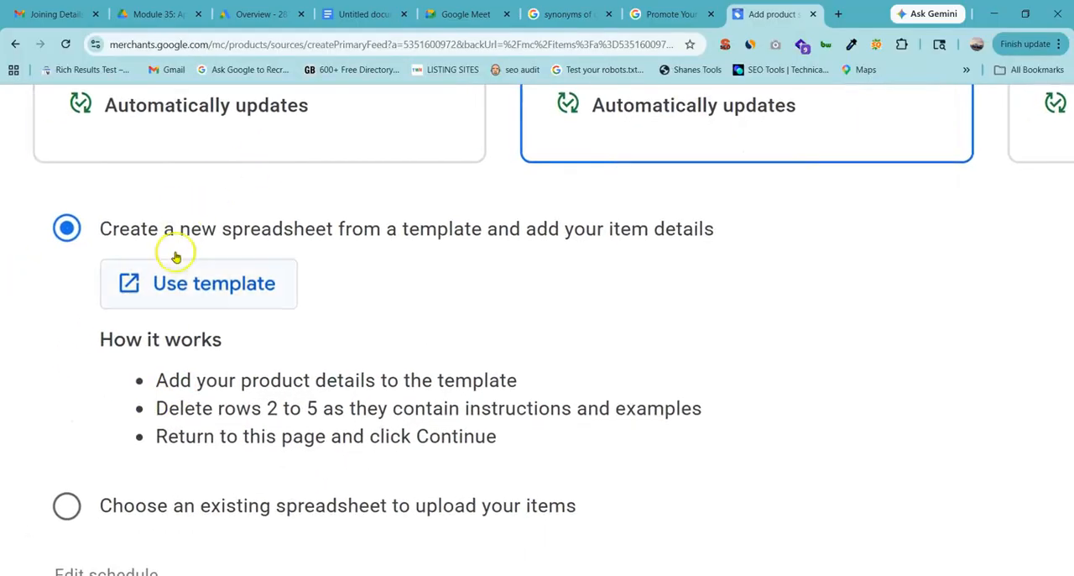
drag(111, 237, 688, 227)
click(458, 221)
click(686, 229)
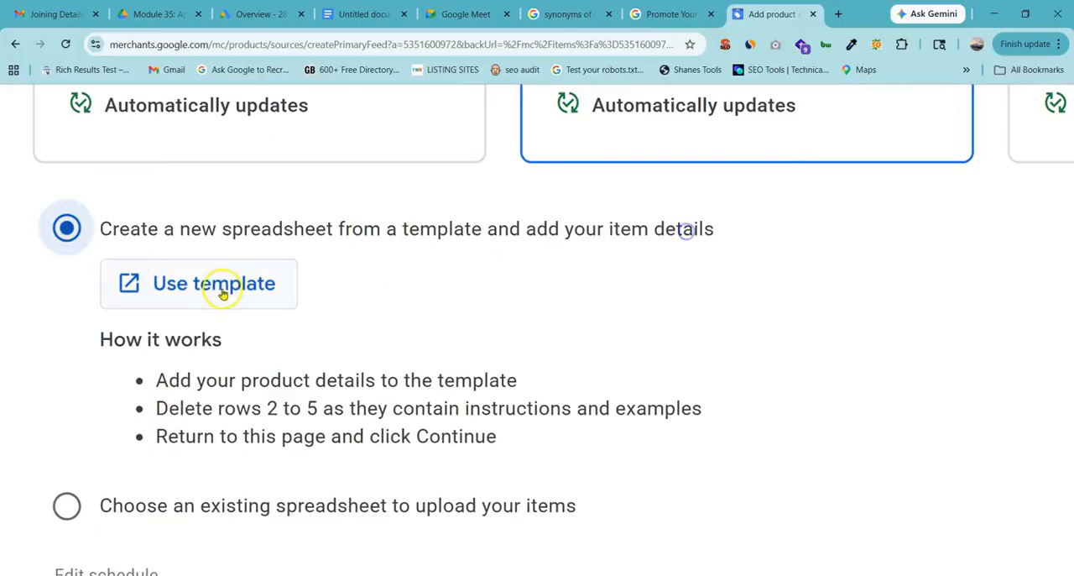
drag(179, 238, 293, 221)
click(343, 215)
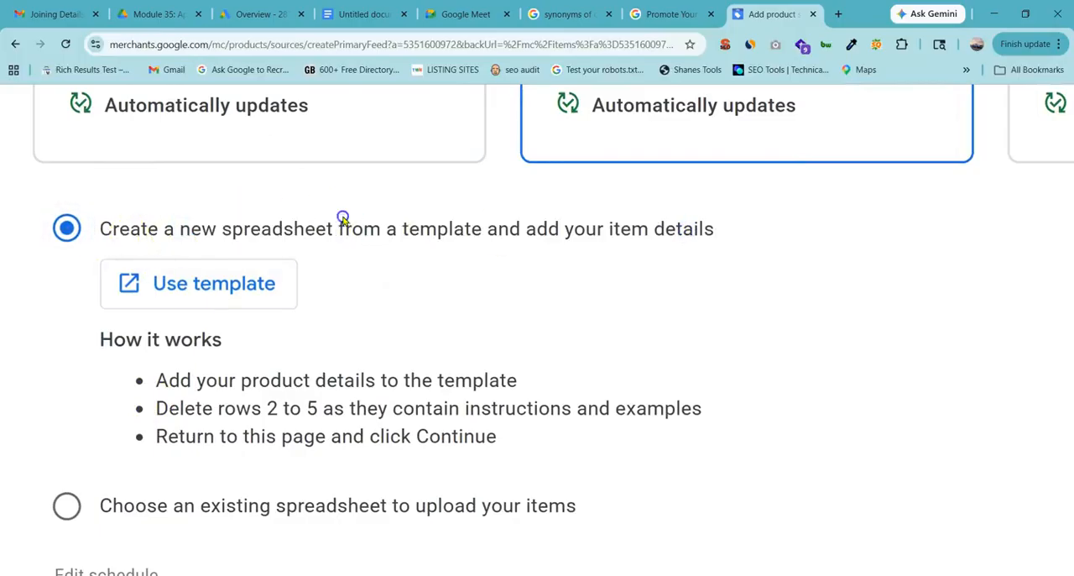
scroll(173, 268, down, 1)
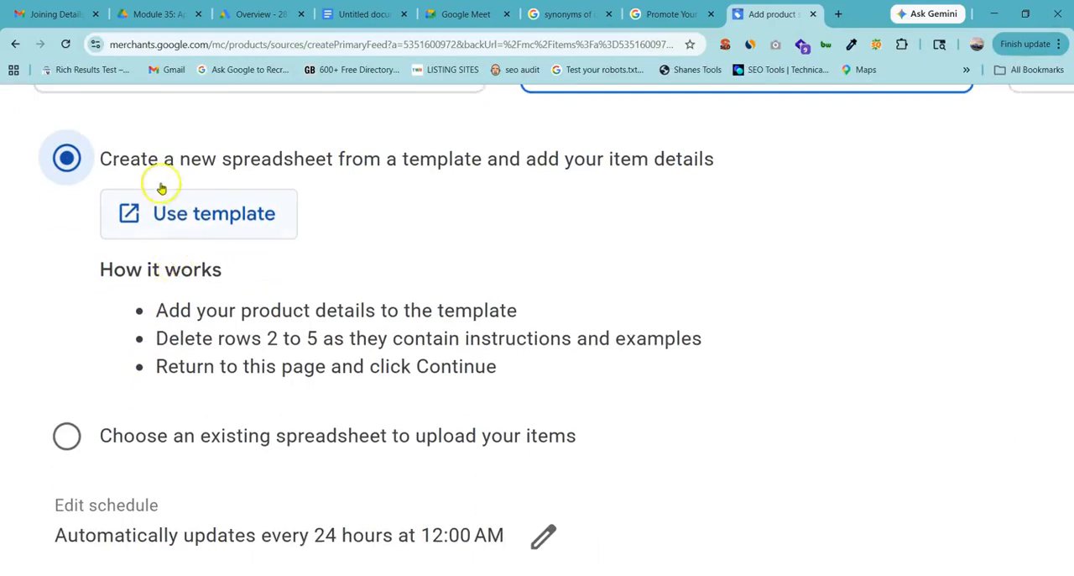
Highlight the How it works heading and its instructions on adding product details and deleting rows 2 to 5.
drag(104, 271, 213, 269)
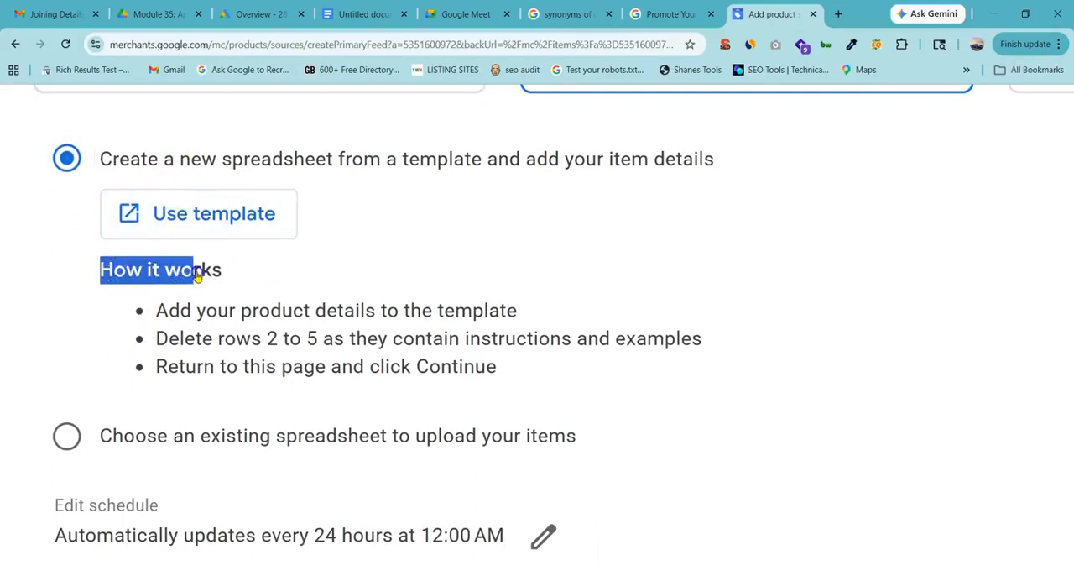
click(226, 270)
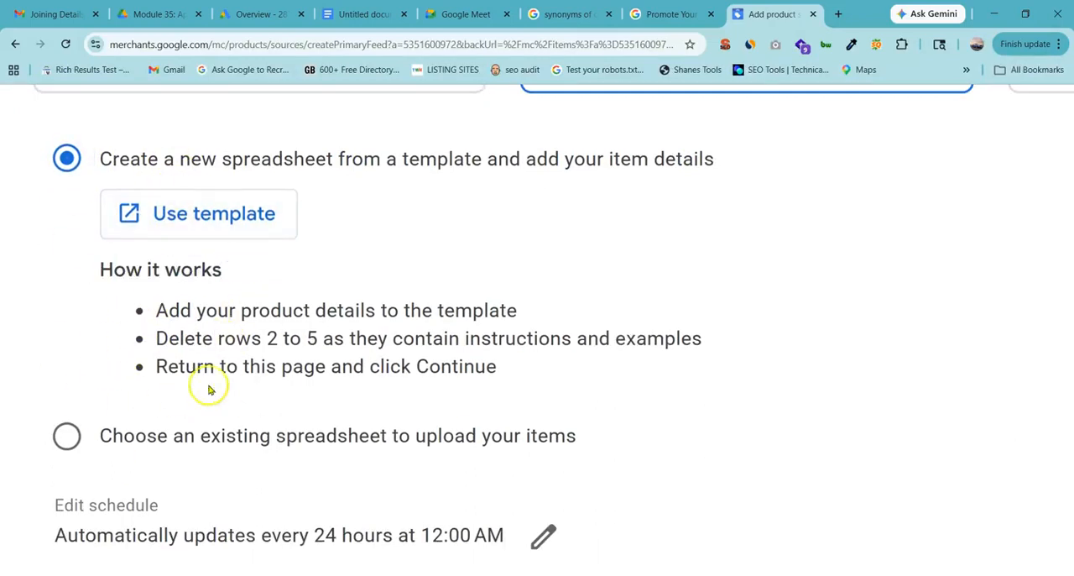
scroll(242, 311, up, 3)
drag(116, 316, 485, 315)
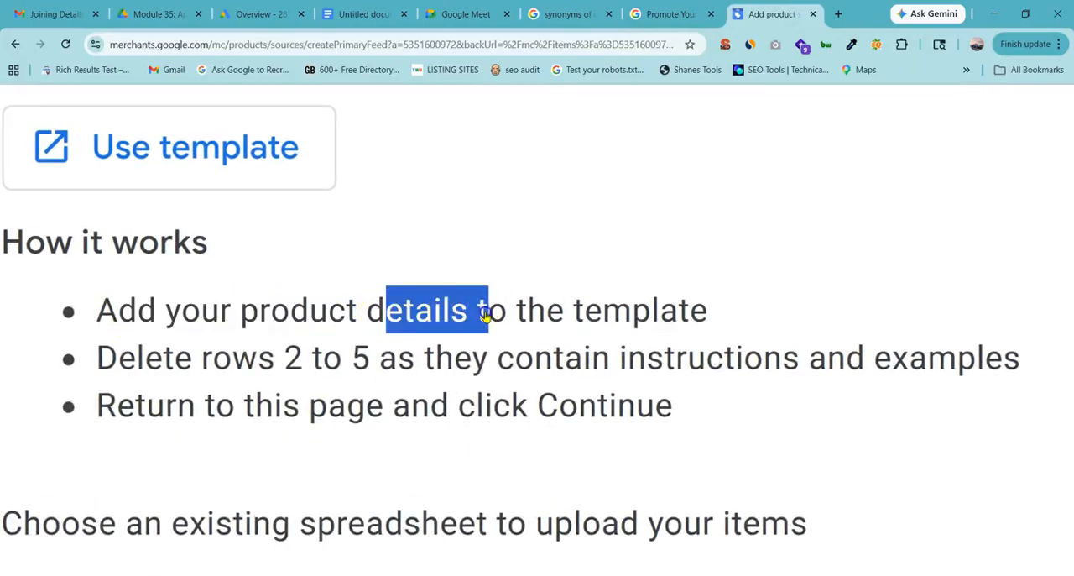
drag(118, 357, 361, 356)
click(392, 355)
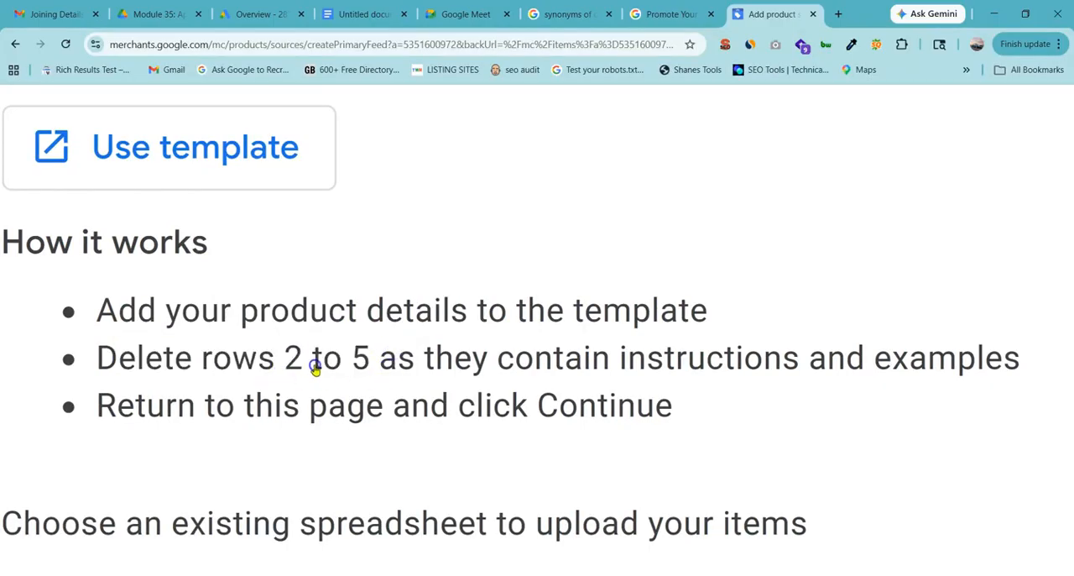
scroll(379, 366, down, 2)
scroll(379, 366, down, 2)
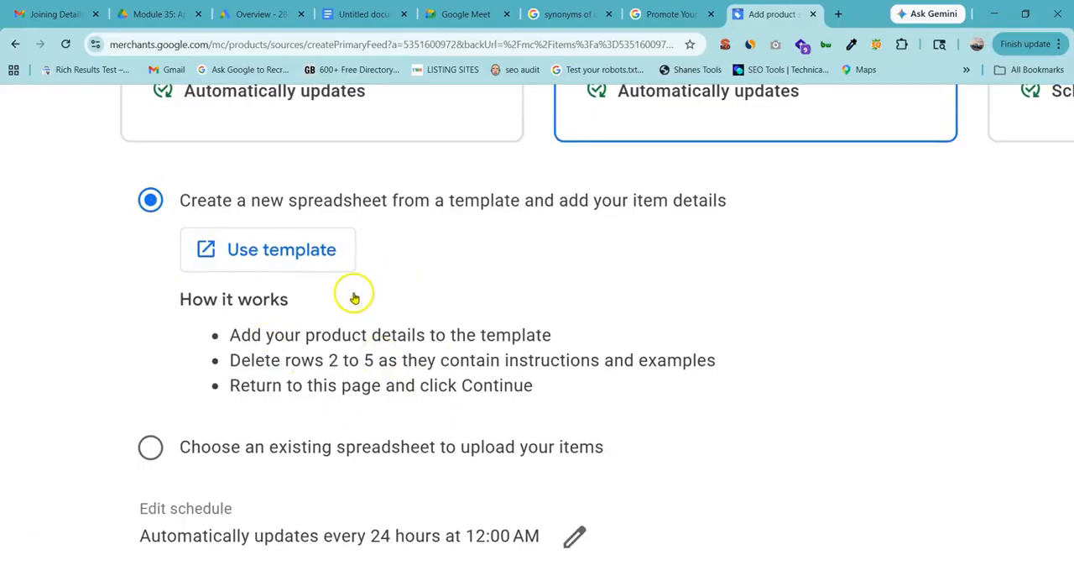
Create the product feed spreadsheet from the template with the listed Google account, and look over its columns and sample rows.
click(252, 258)
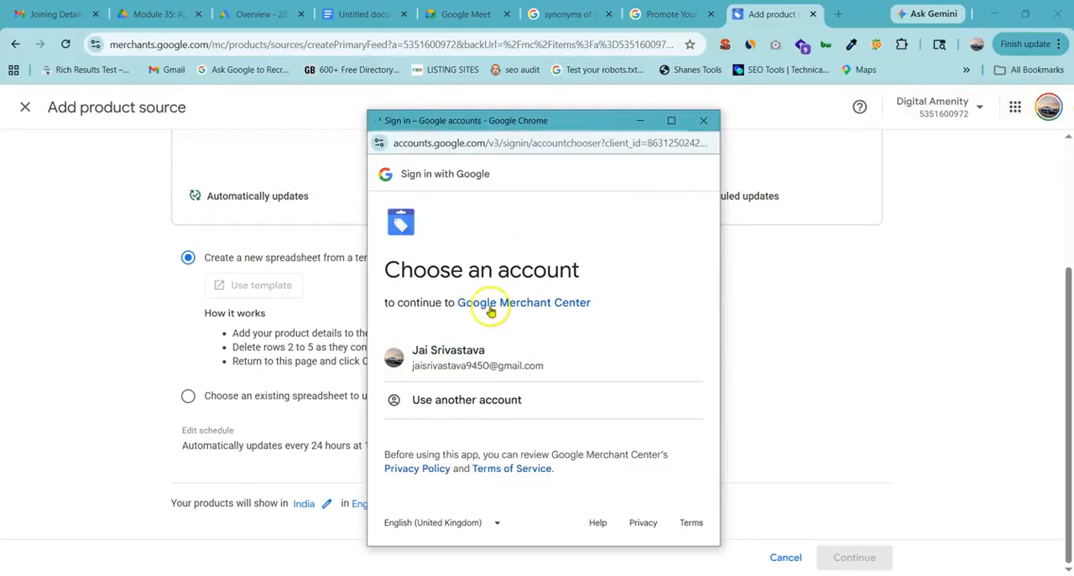
click(471, 356)
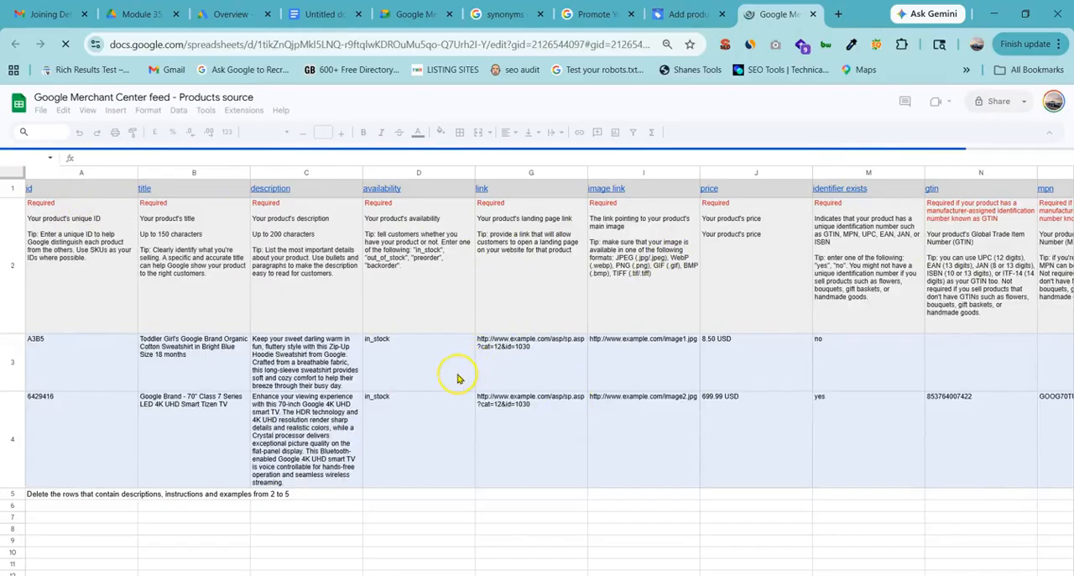
scroll(460, 379, right, 1)
scroll(476, 433, down, 2)
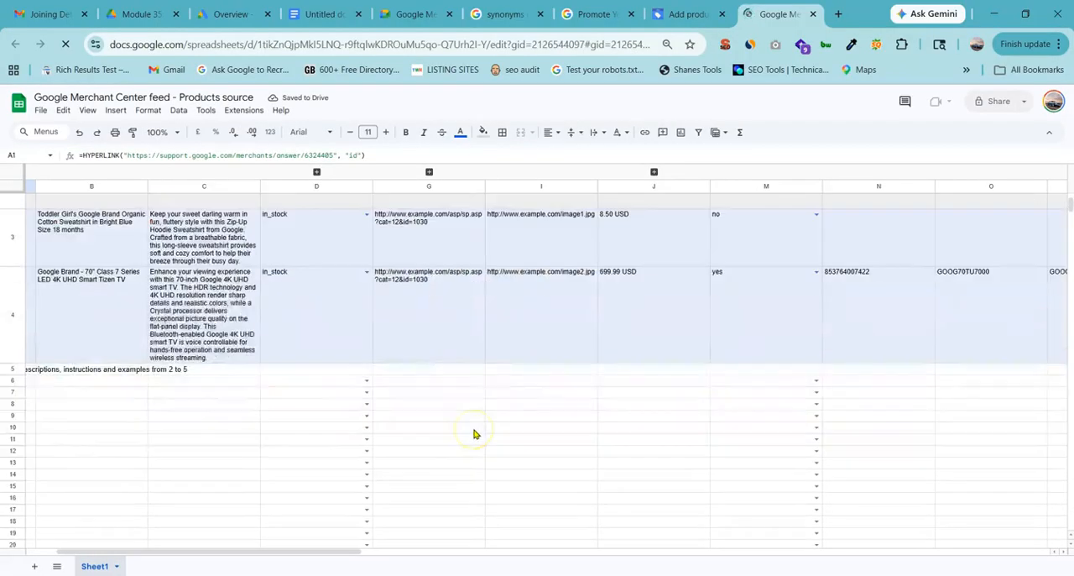
scroll(476, 432, up, 1)
scroll(476, 431, up, 1)
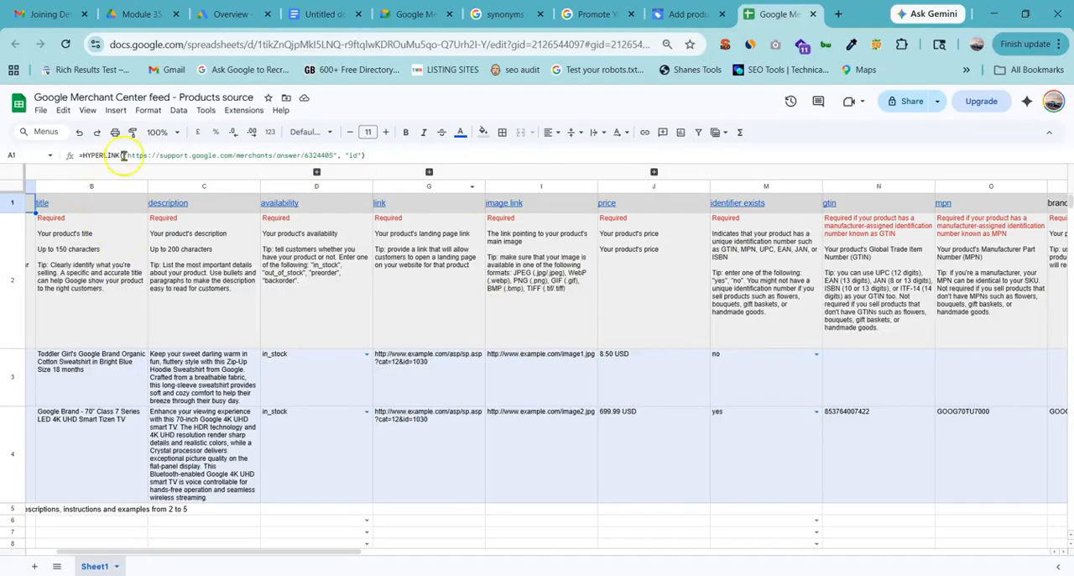
Highlight the instruction to delete rows 2 to 5 on the product source page, and mark those rows in the feed spreadsheet.
mouse_move(85, 216)
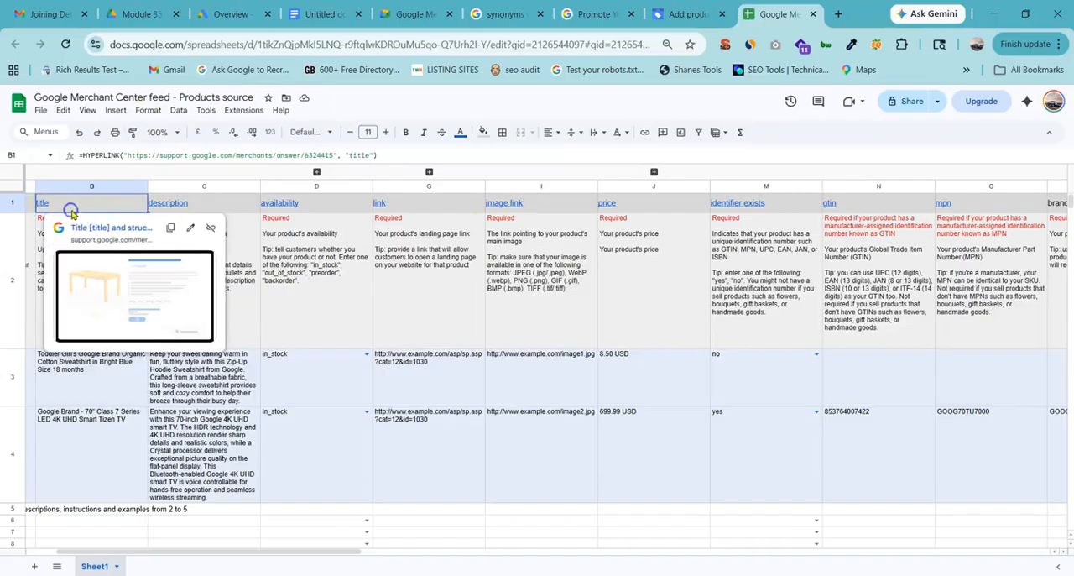
click(688, 12)
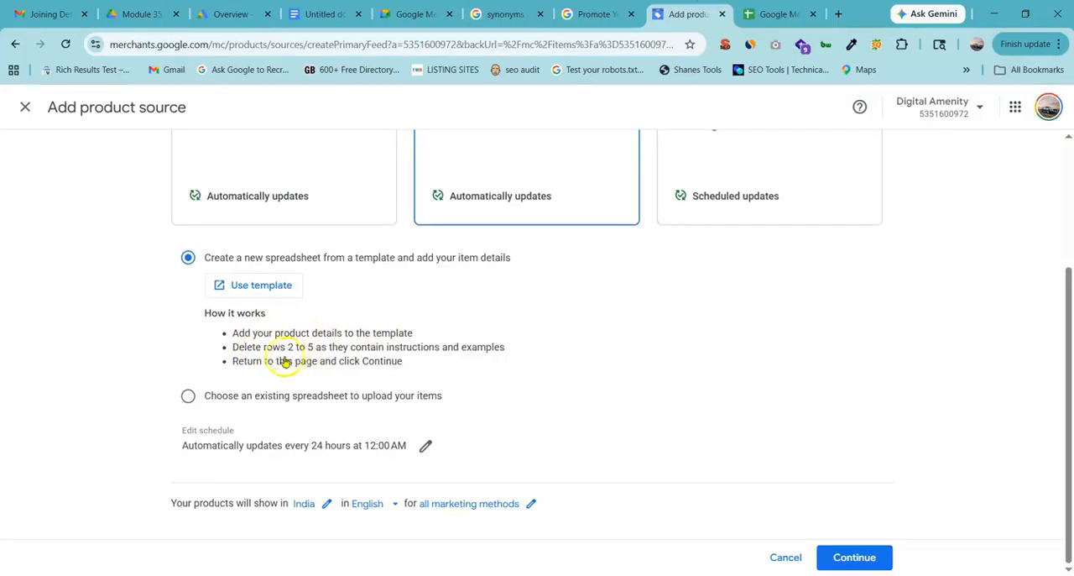
drag(281, 347, 348, 345)
click(787, 6)
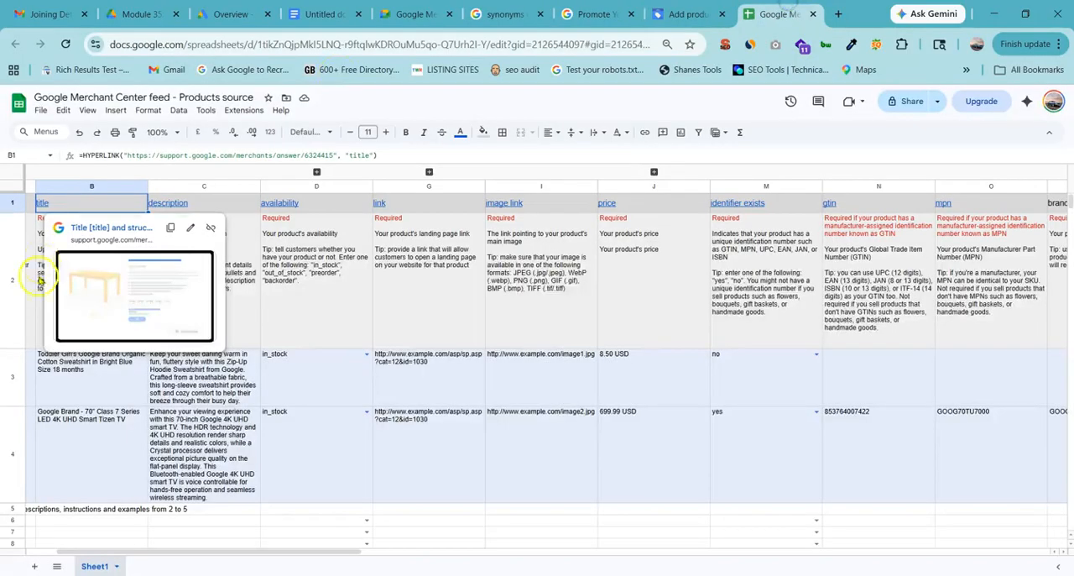
click(457, 362)
drag(12, 280, 11, 368)
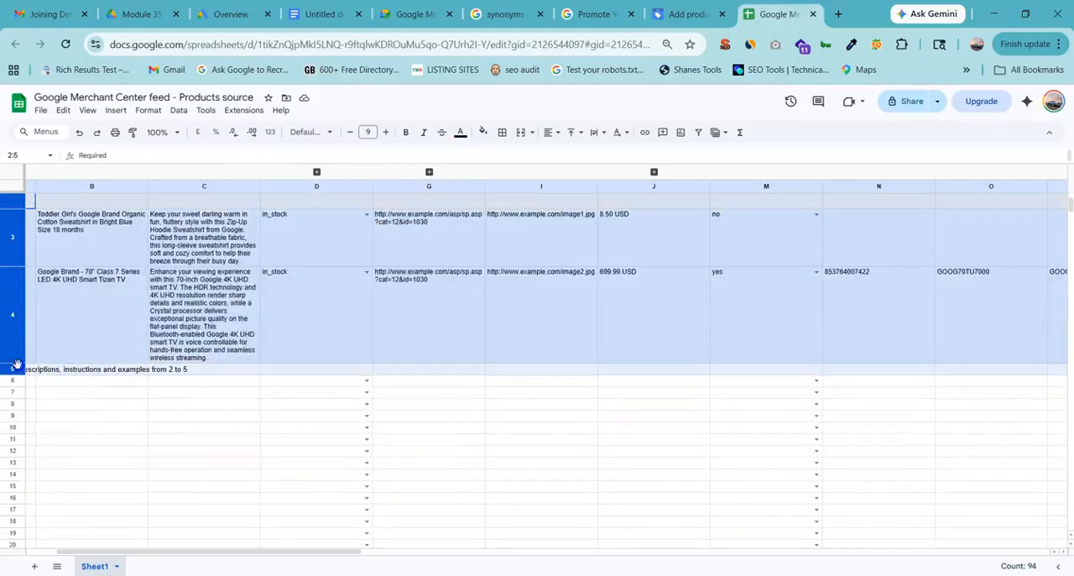
scroll(120, 361, up, 2)
click(174, 271)
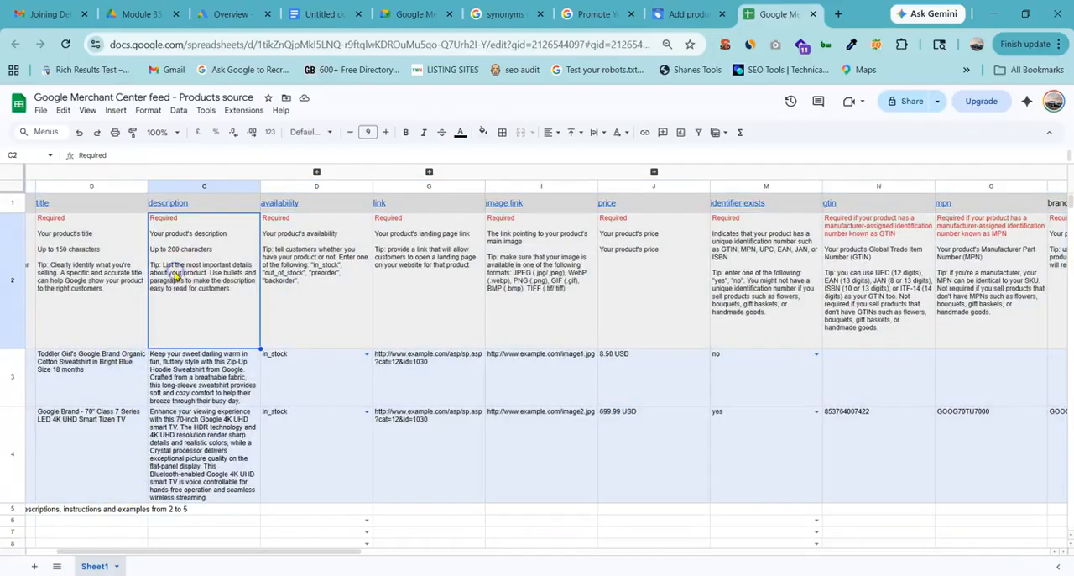
Point out the sample description in C3, the deletion note in row 5 and the title header.
click(158, 400)
scroll(15, 300, down, 2)
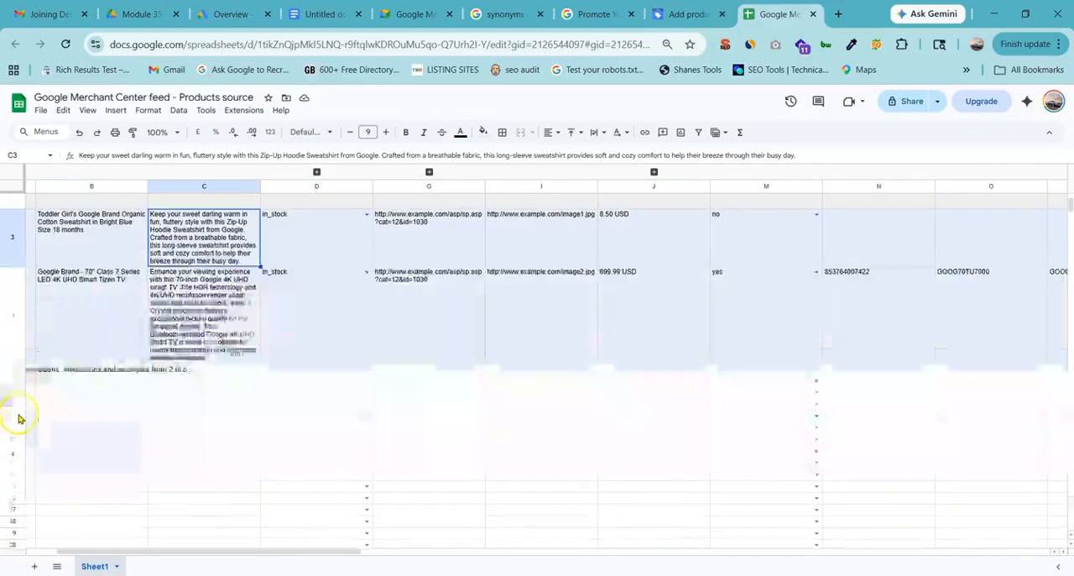
click(15, 370)
scroll(144, 328, up, 2)
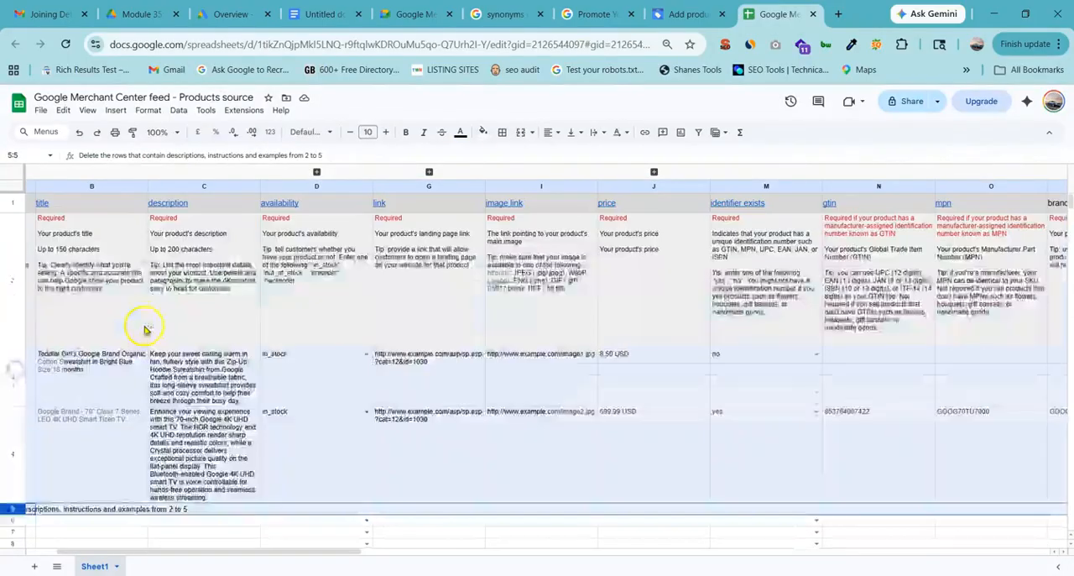
click(182, 309)
click(75, 209)
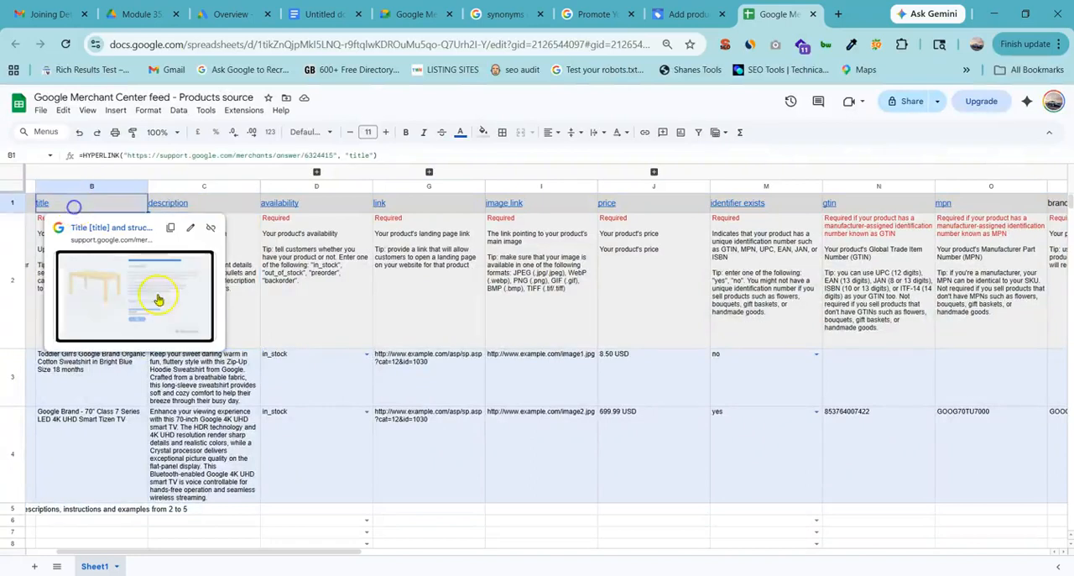
Highlight the feed attribute columns one after another, from id, title and description through price, identifier exists and gtin.
drag(220, 552, 50, 550)
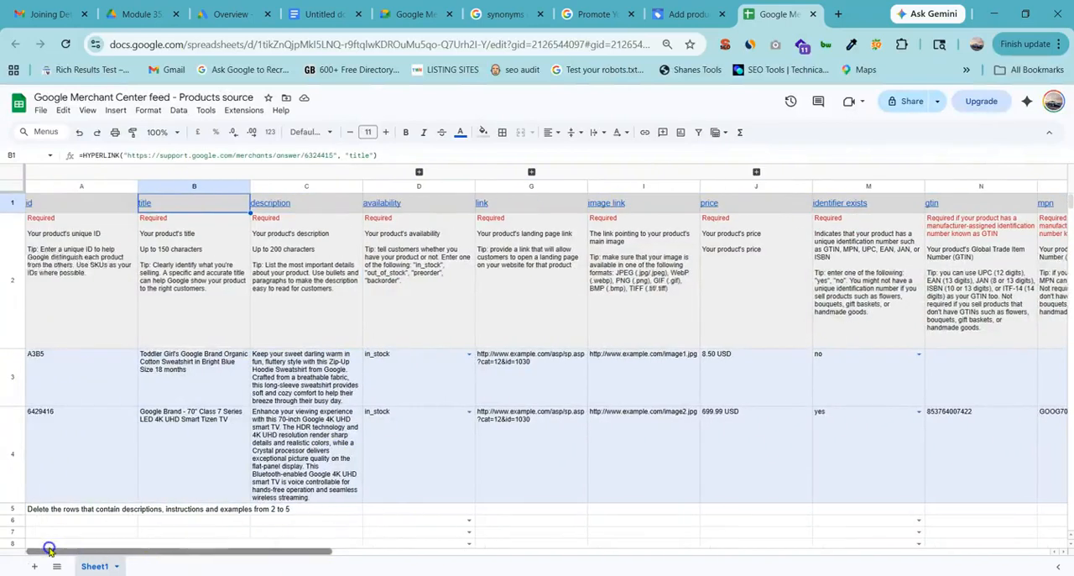
click(49, 239)
click(94, 185)
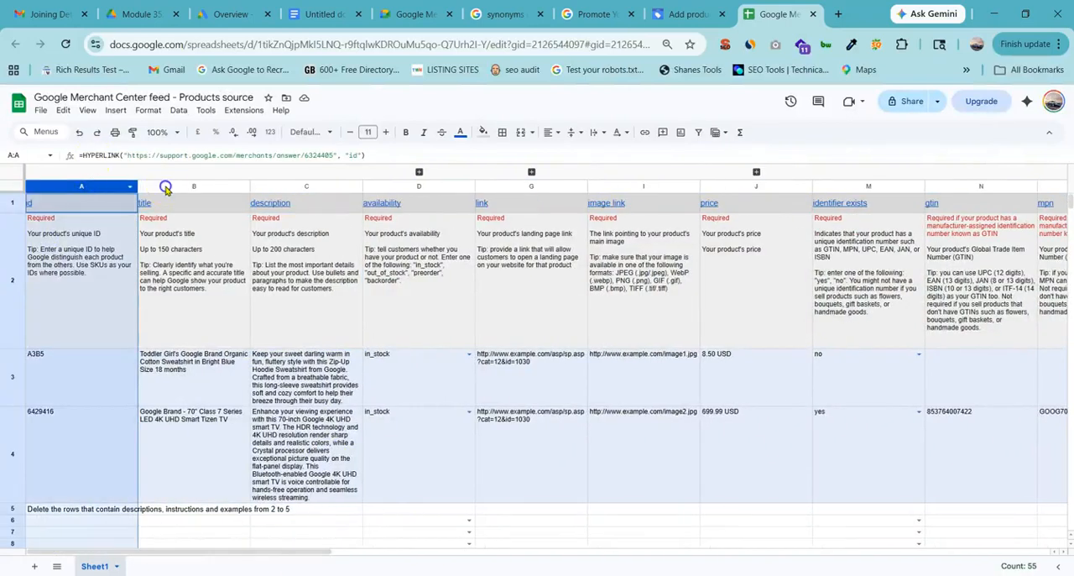
click(168, 185)
click(312, 184)
click(436, 184)
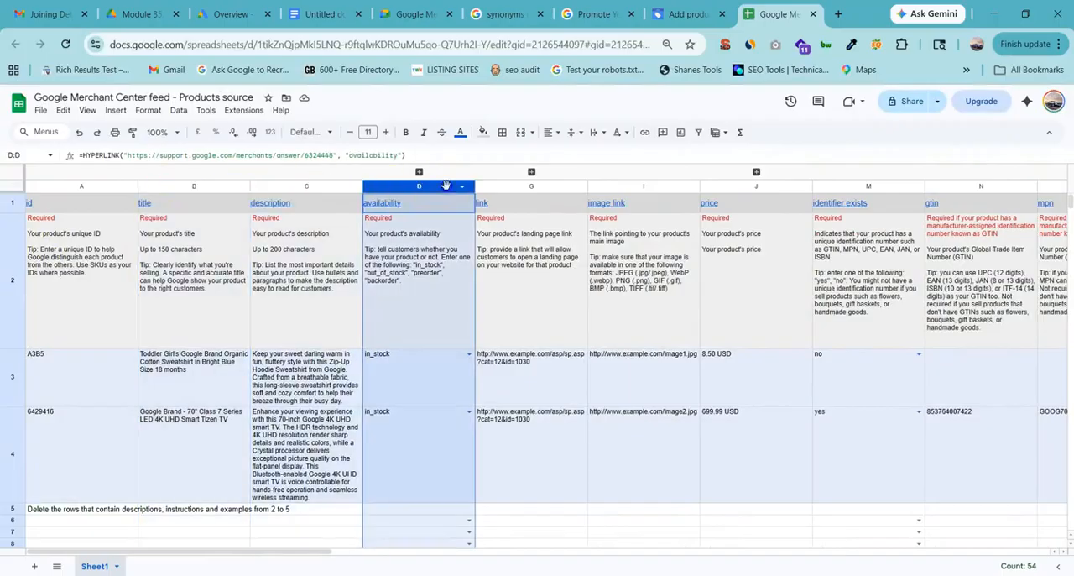
click(552, 186)
click(678, 187)
click(765, 186)
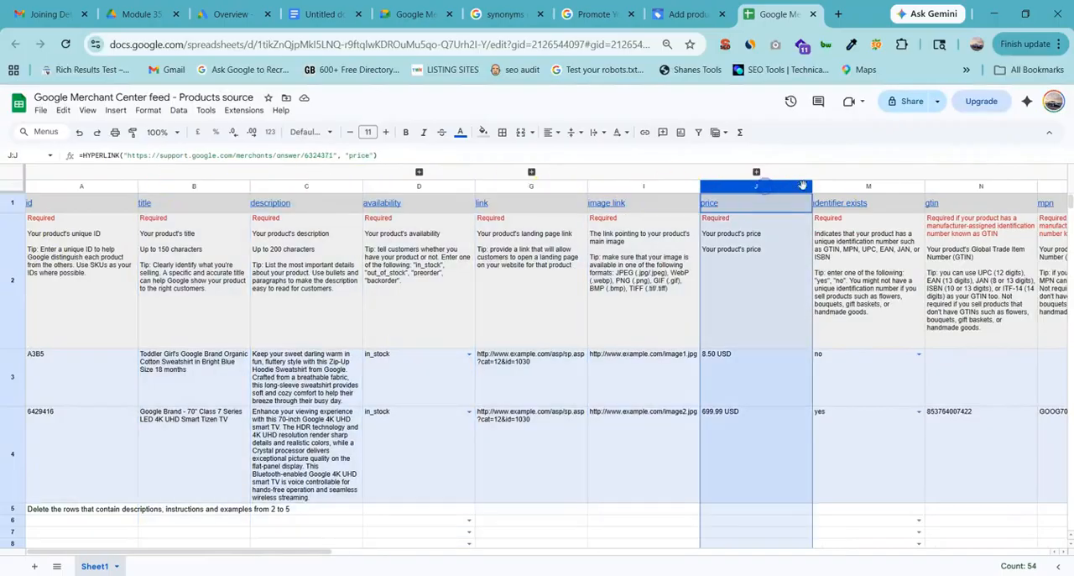
click(868, 185)
click(994, 186)
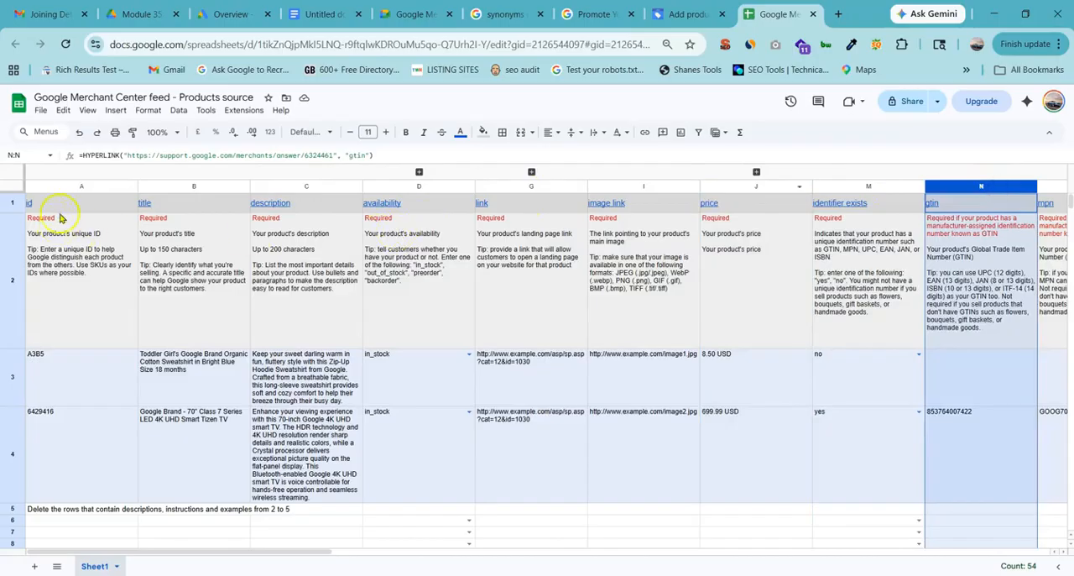
click(86, 187)
click(580, 316)
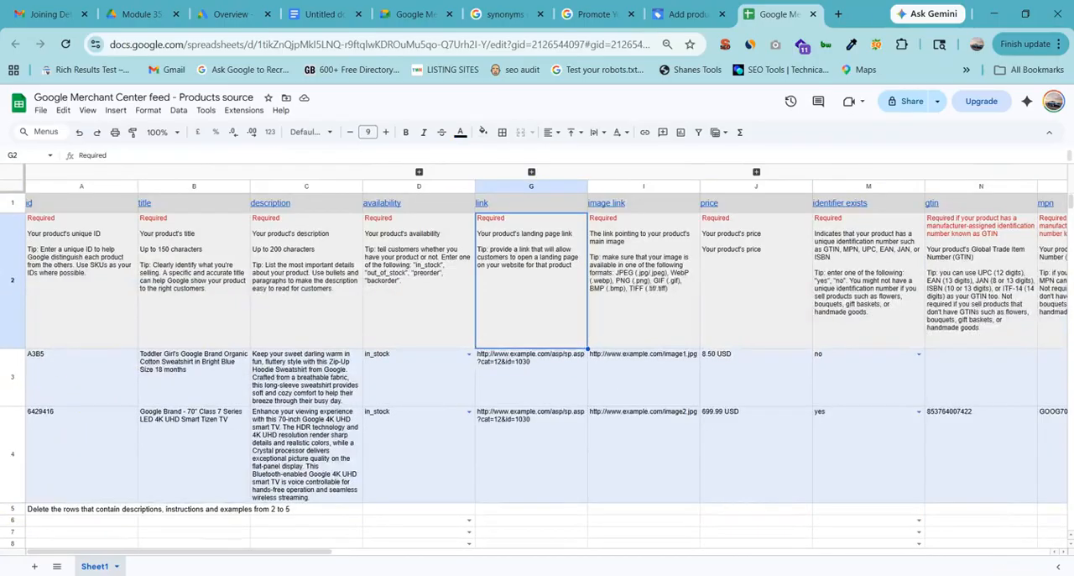
Highlight the instruction to return and continue on the product source page, and go back to the feed spreadsheet.
click(687, 15)
drag(237, 361, 361, 360)
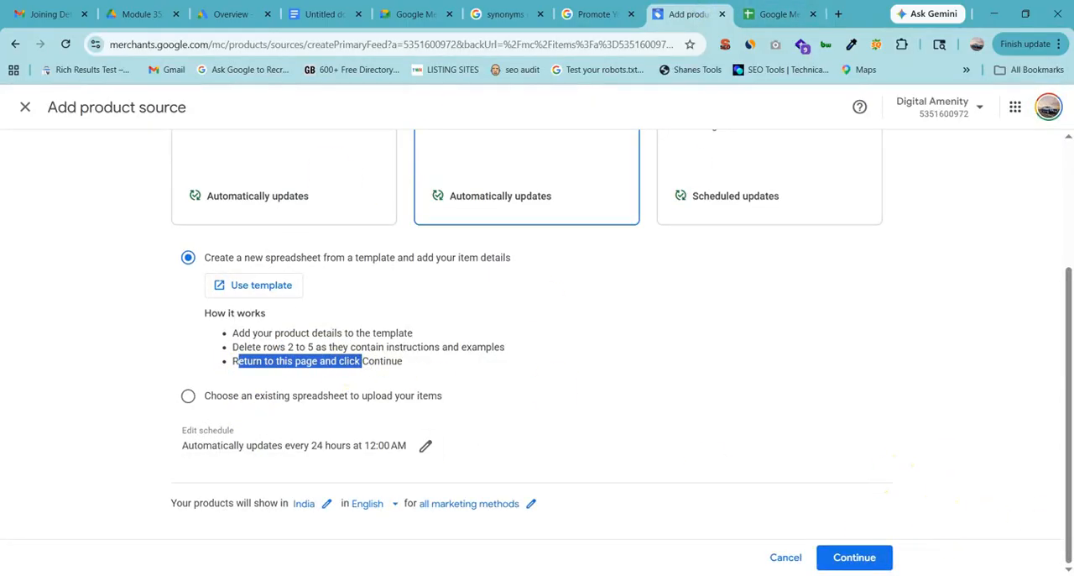
click(780, 14)
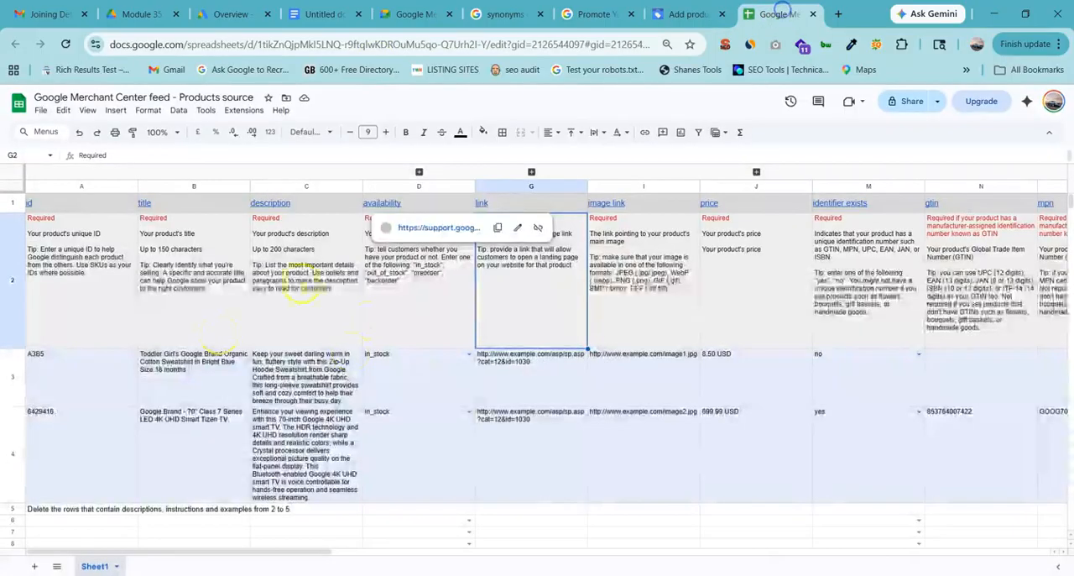
Examine the id column's guidance in A2 and the sample product IDs below it.
click(168, 389)
click(48, 241)
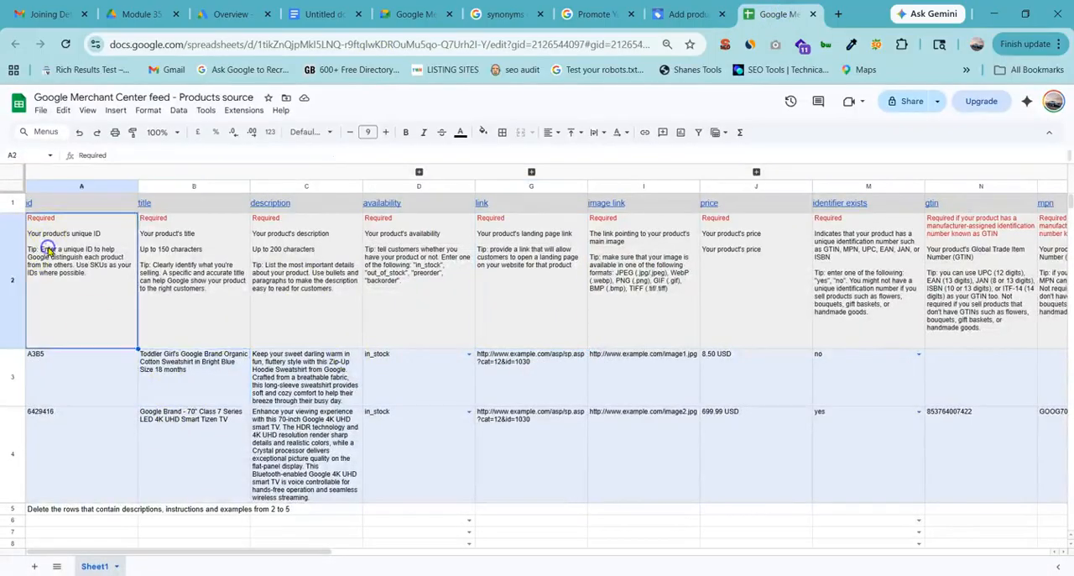
scroll(97, 307, down, 3)
scroll(96, 302, up, 4)
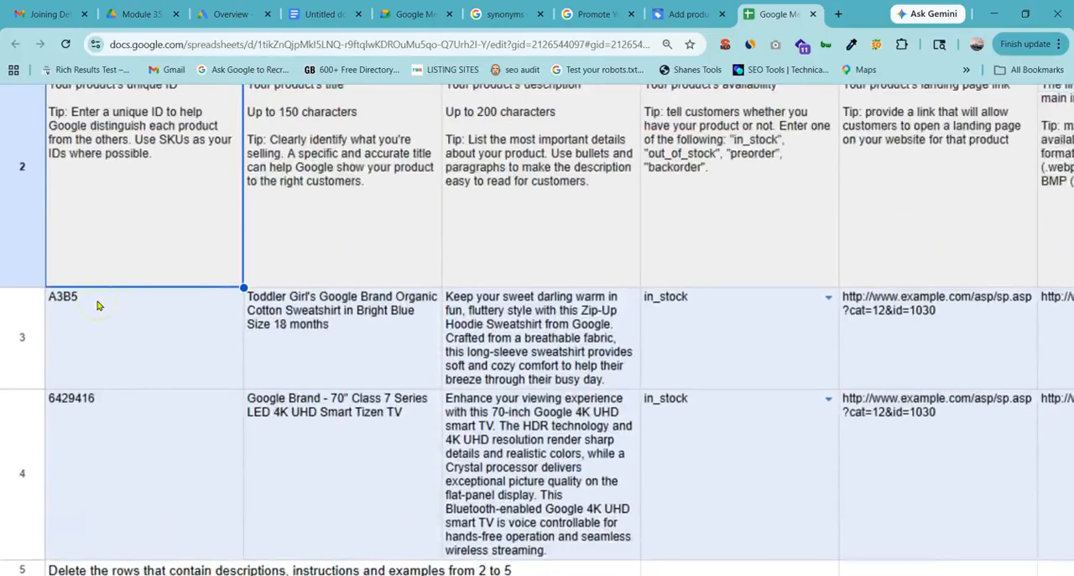
scroll(85, 321, down, 2)
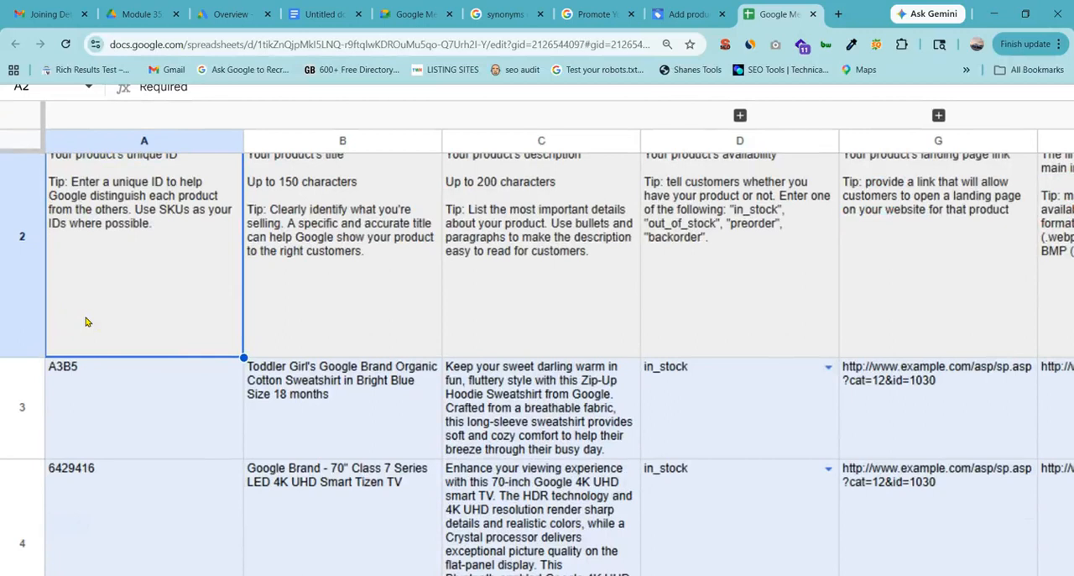
Switch to the Class notes document and add the line "Bata shoes = BATABLACK01" a few lines below "Google ads = Run".
mouse_move(693, 530)
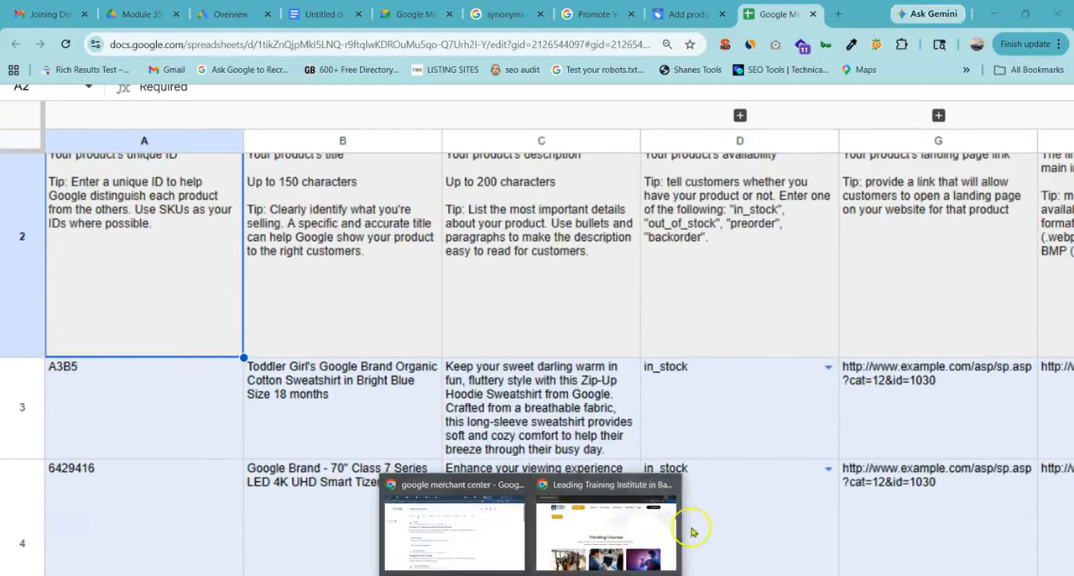
click(495, 541)
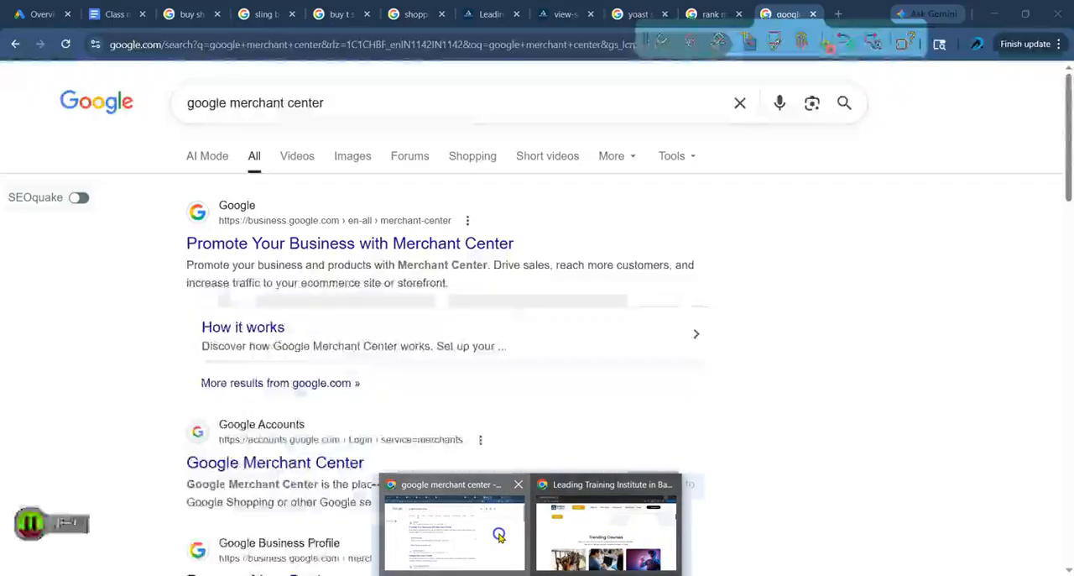
click(114, 14)
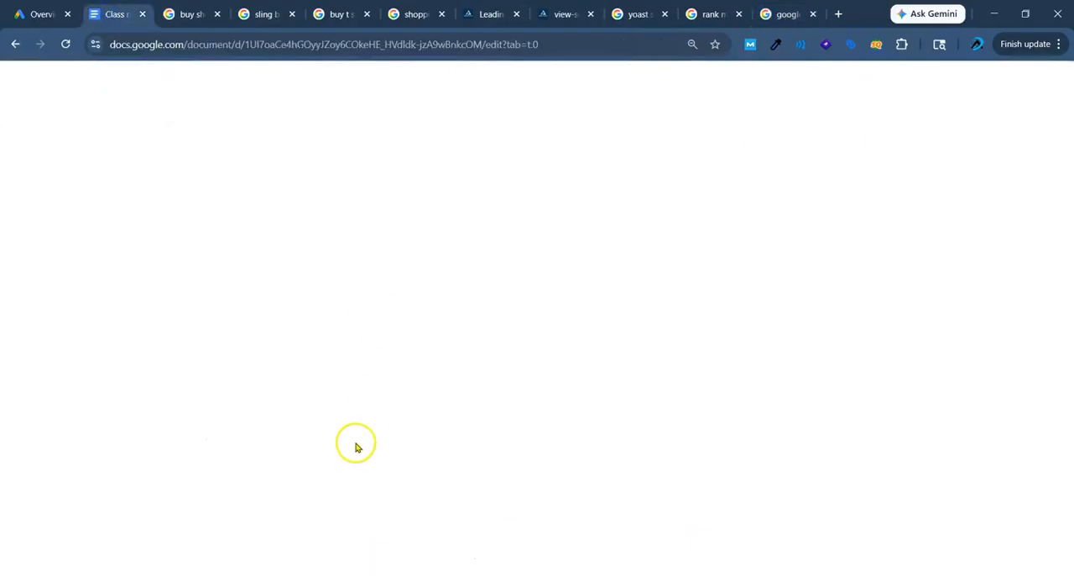
scroll(467, 347, down, 2)
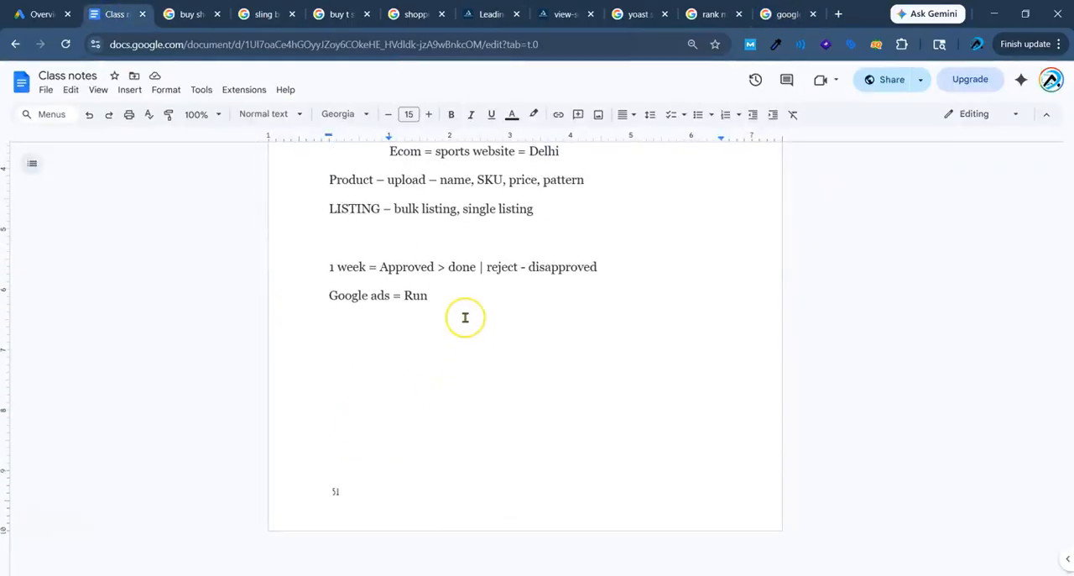
key(Return)
key(Return)
key(Return)
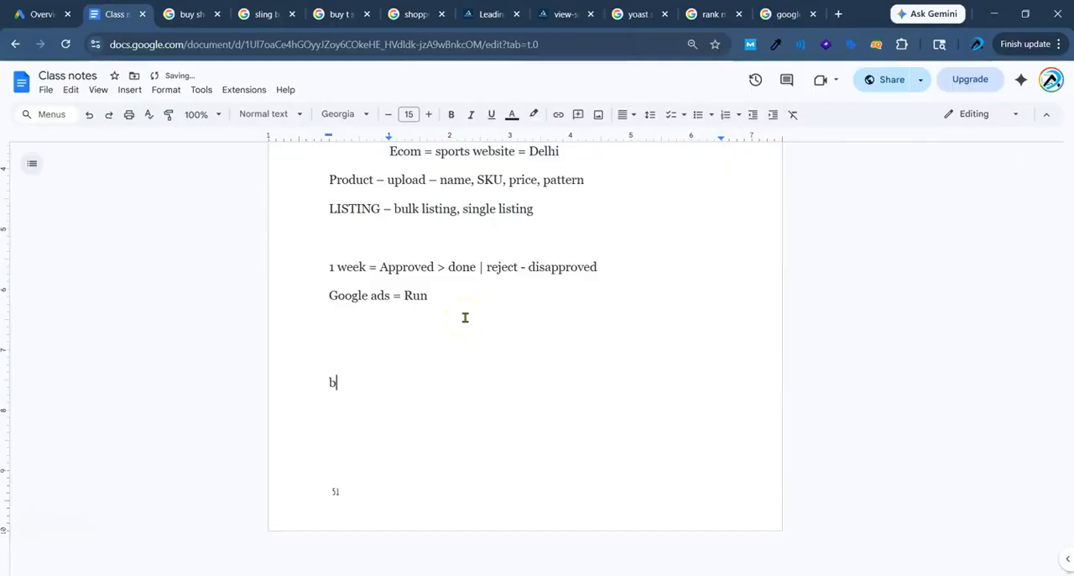
text(bata)
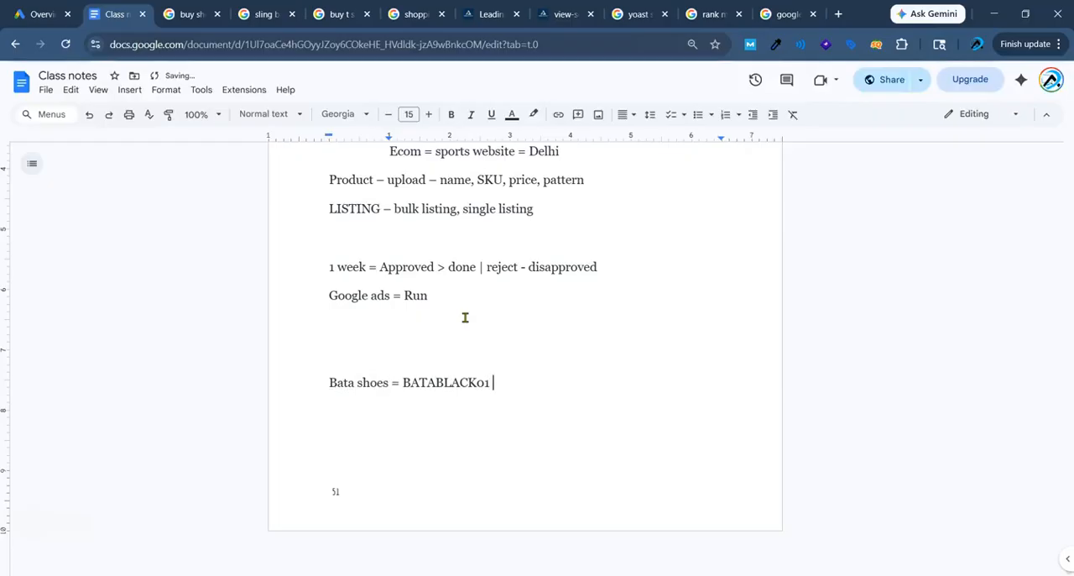
Extend the Bata shoes line with "= Stock keeping Unit".
click(519, 407)
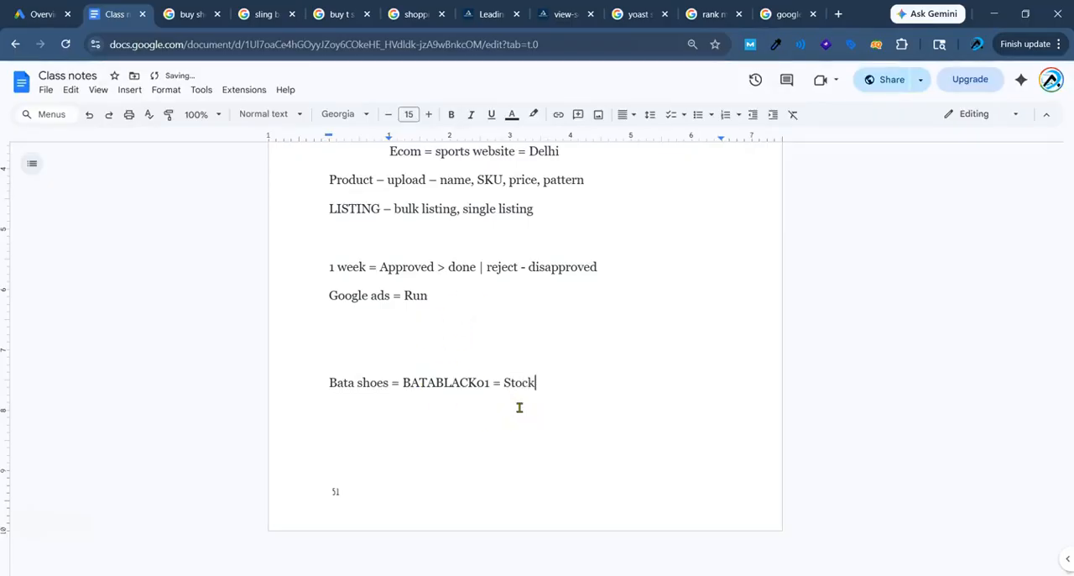
text(eping I)
key(BackSpace)
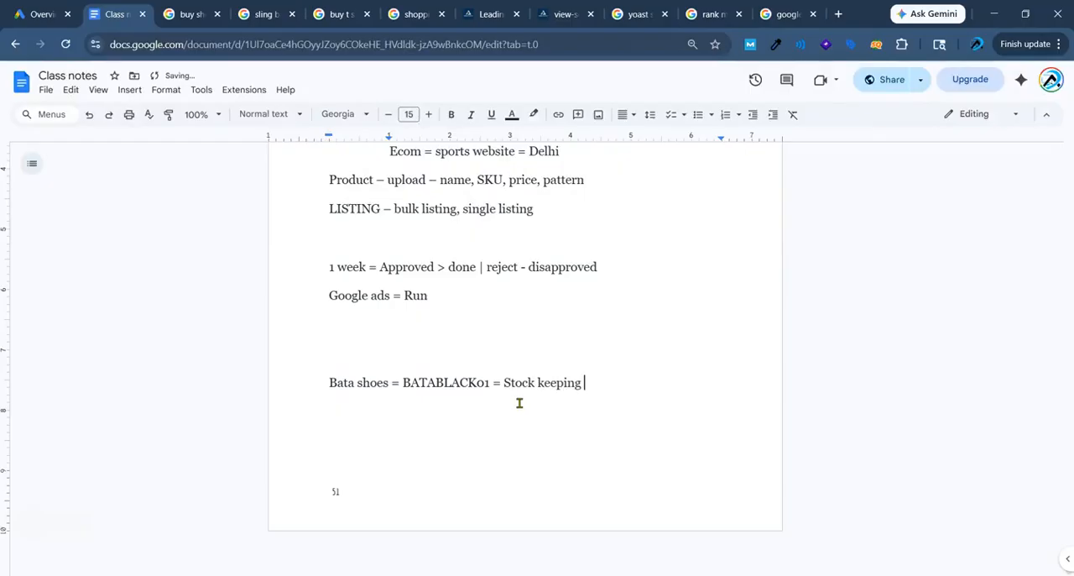
text(Unit)
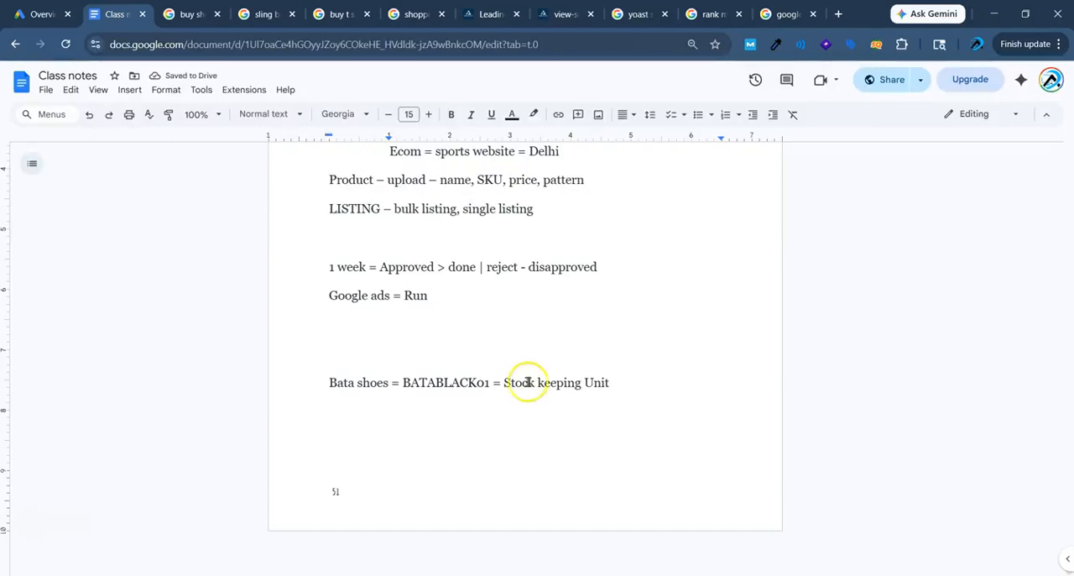
Highlight the product name and its BATABLACK01 code in the Bata shoes line.
drag(329, 383, 475, 379)
click(380, 383)
click(443, 386)
click(420, 387)
click(414, 382)
Add a new line below the Bata shoes entry reading "Sku = unique = users |".
click(621, 379)
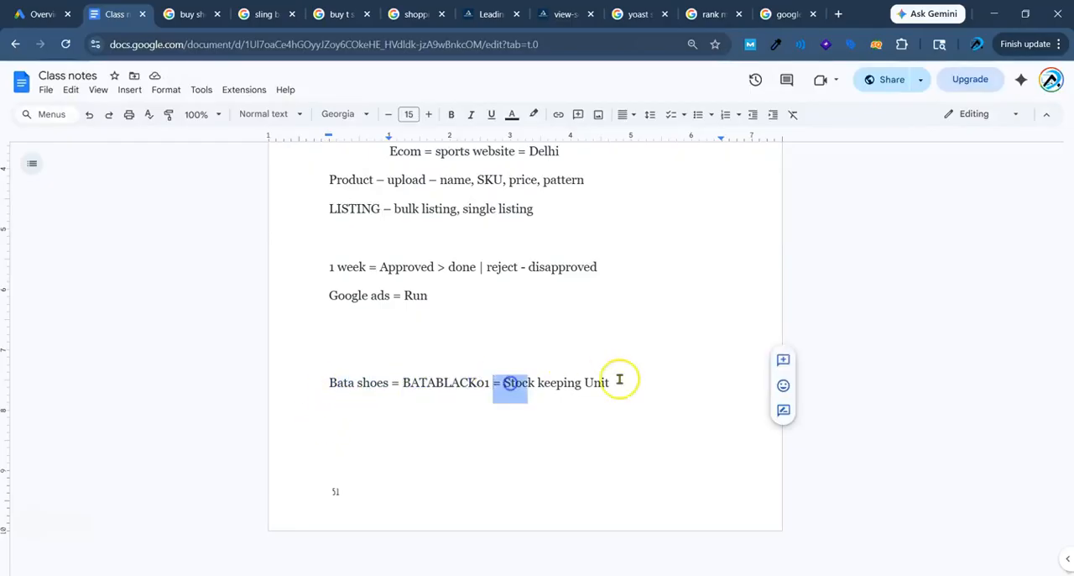
key(Return)
text(sku)
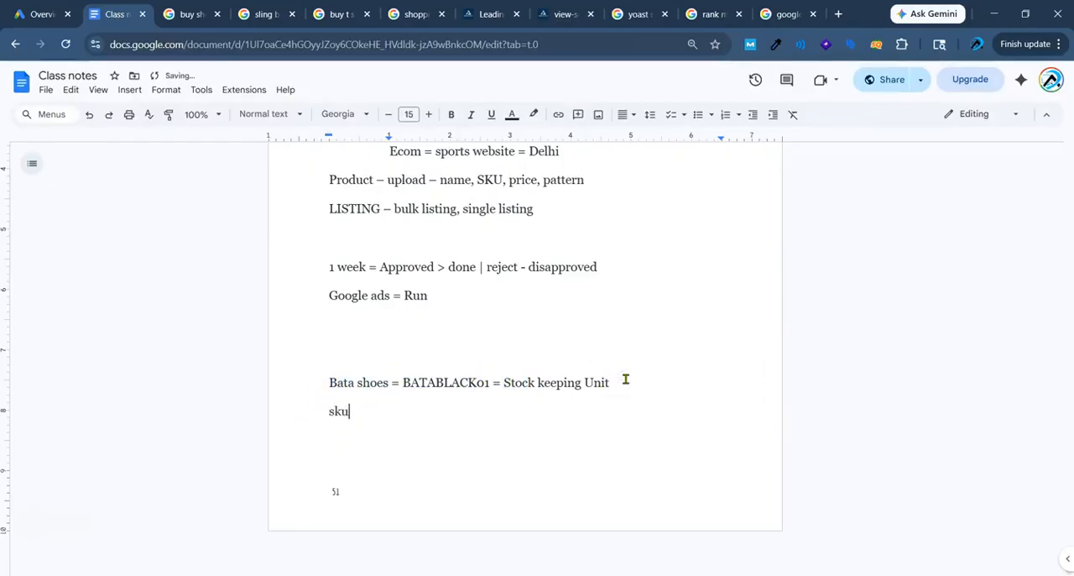
text( = unique =)
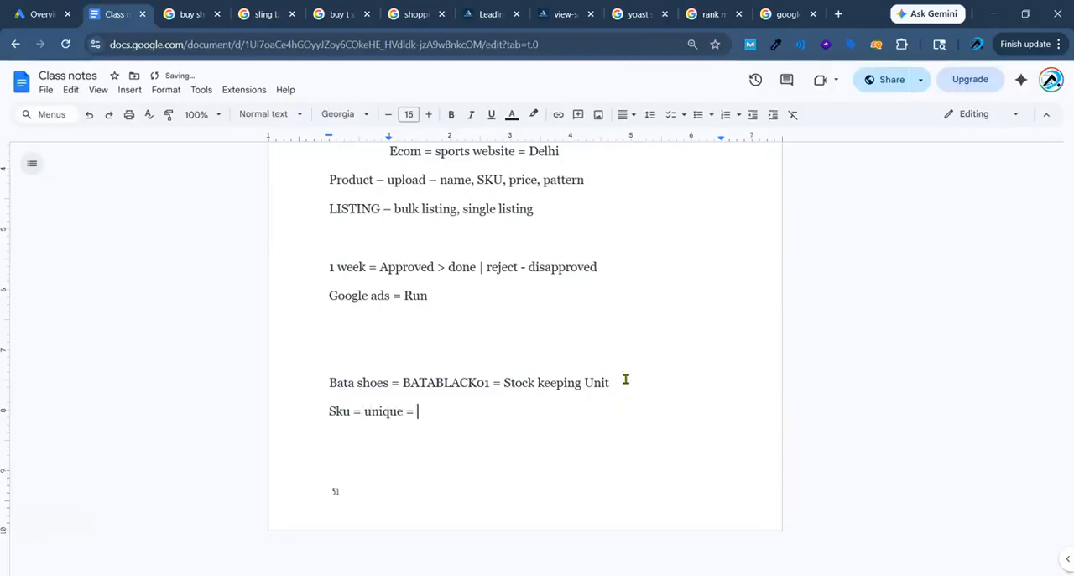
text( users |)
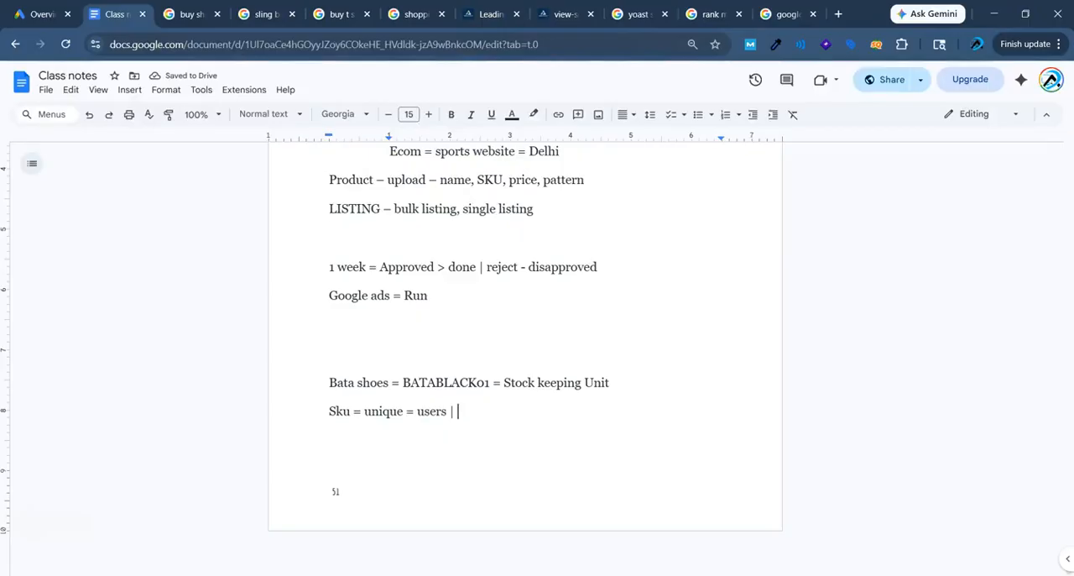
Return to the Merchant Center feed spreadsheet and point out the id column's required-field guidance in A2.
key(alt+Tab)
scroll(134, 369, down, 2)
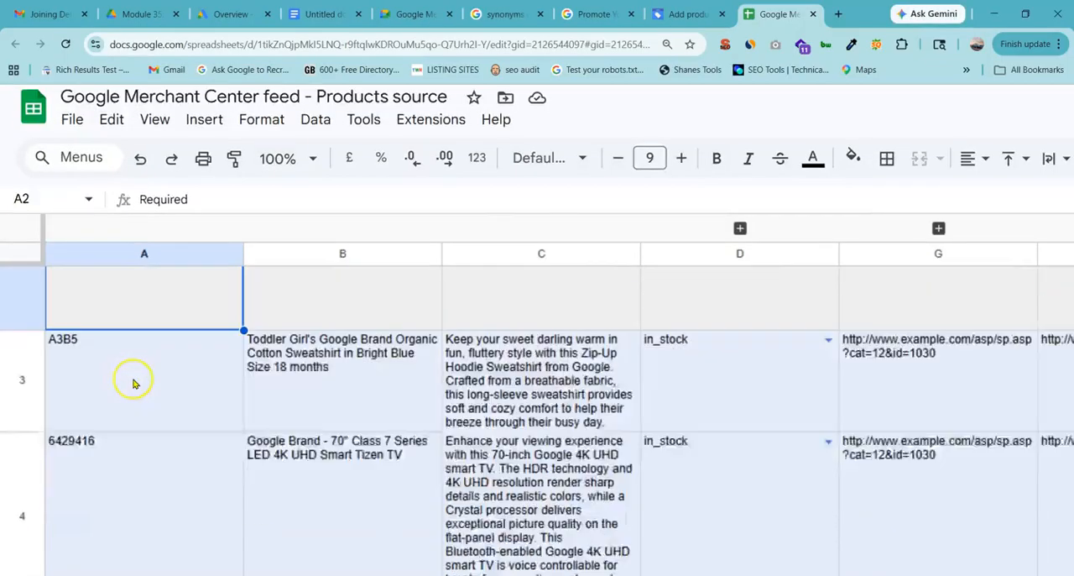
scroll(133, 377, down, 2)
click(112, 251)
scroll(113, 253, up, 5)
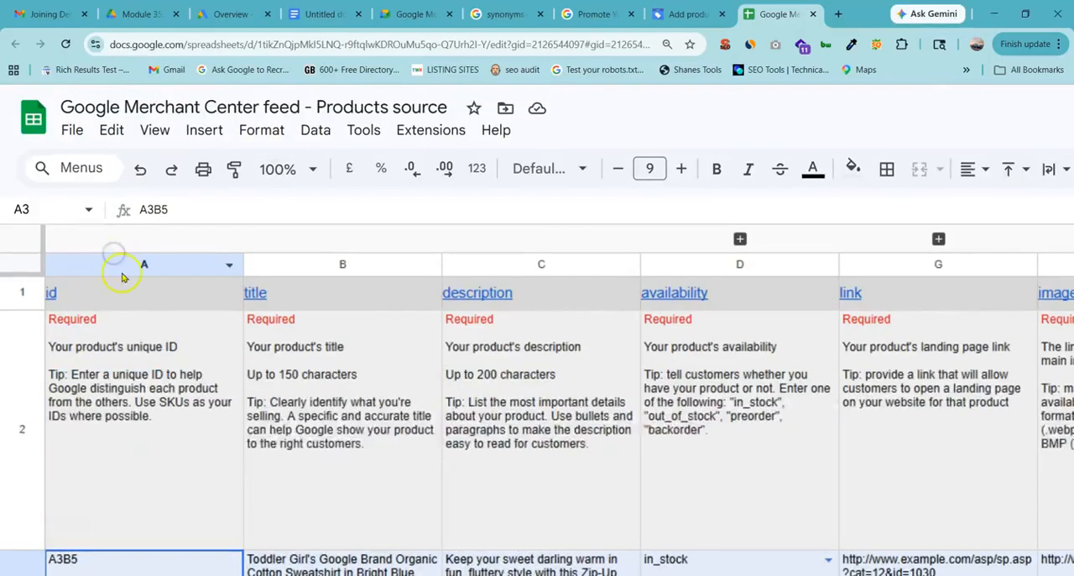
click(84, 324)
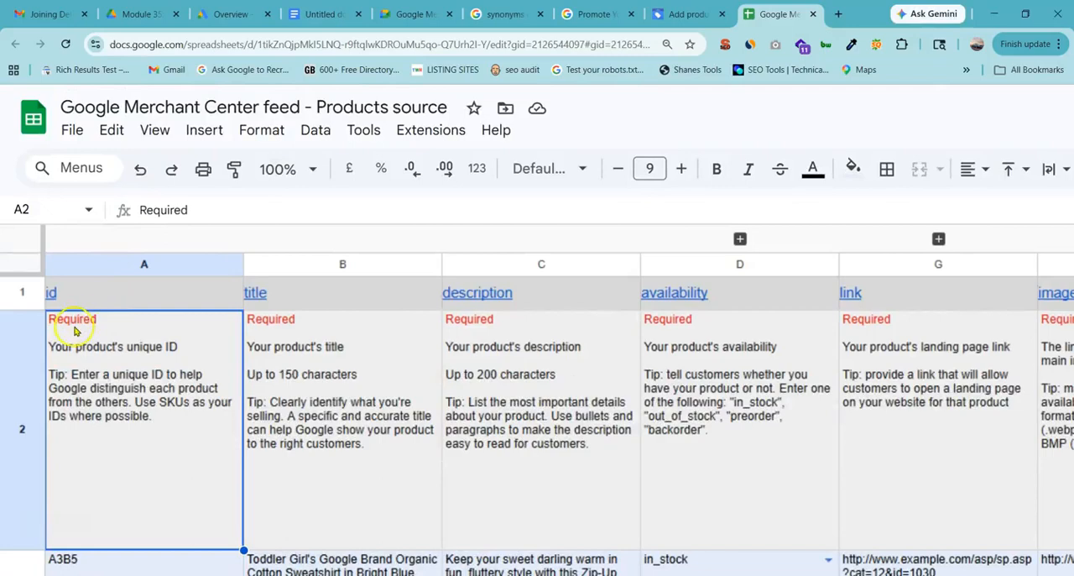
Point out the sample product IDs in A3:A4 and the row 5 note about deleting rows 2 to 5.
scroll(173, 346, down, 5)
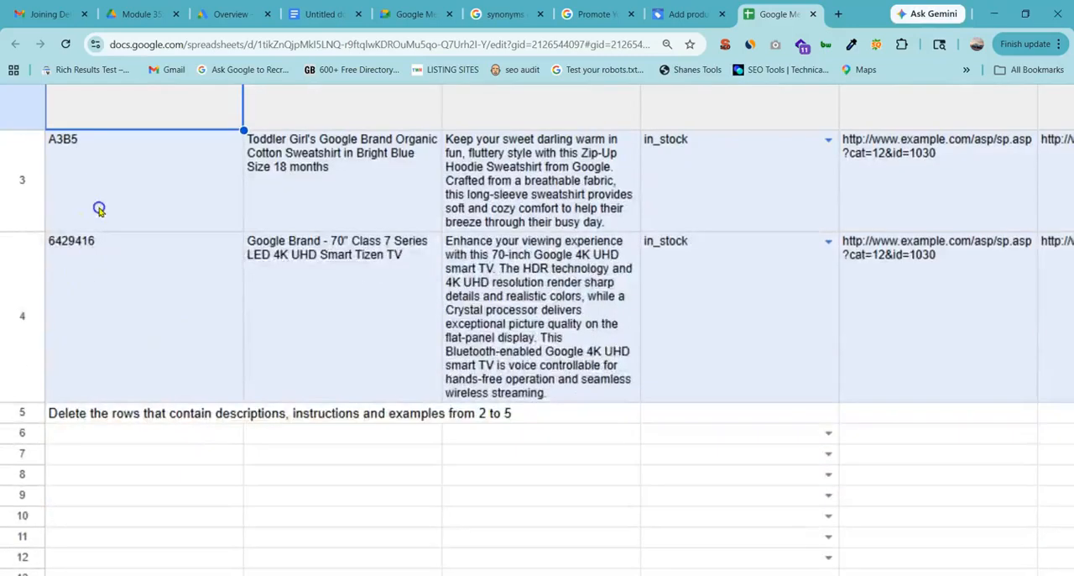
drag(99, 208, 101, 394)
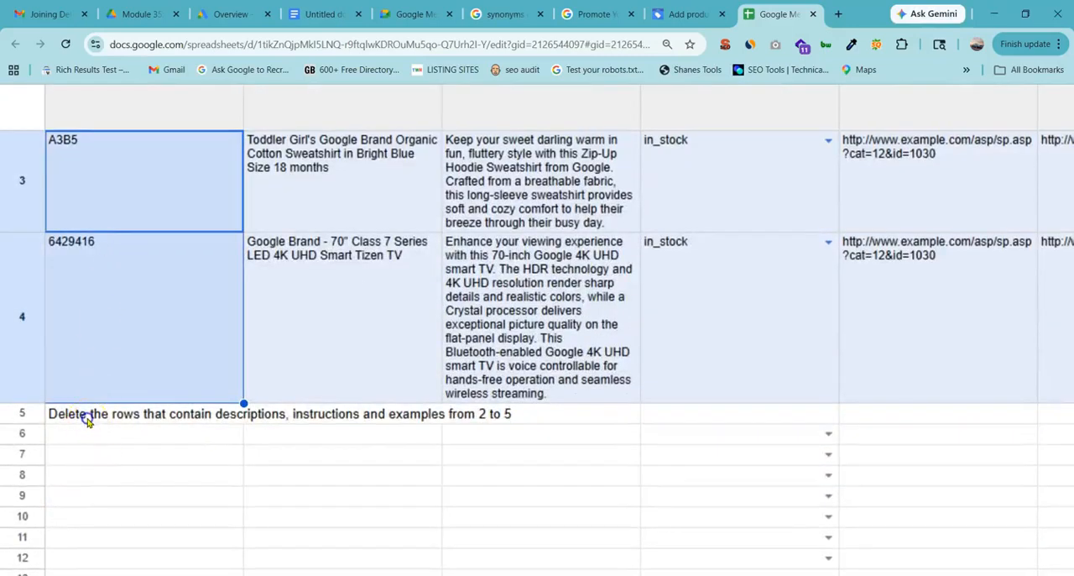
click(87, 421)
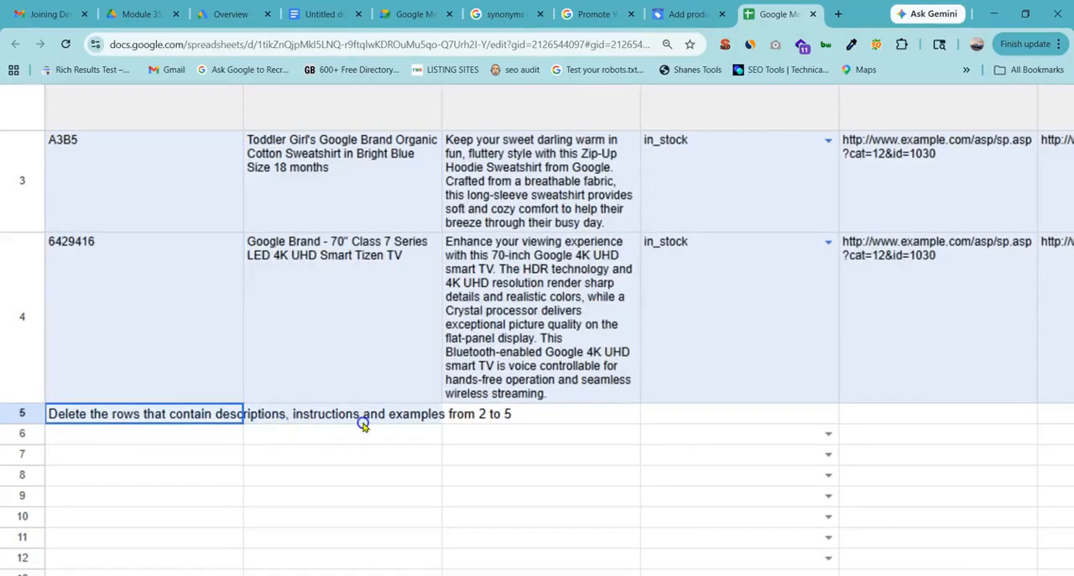
shift+click(392, 424)
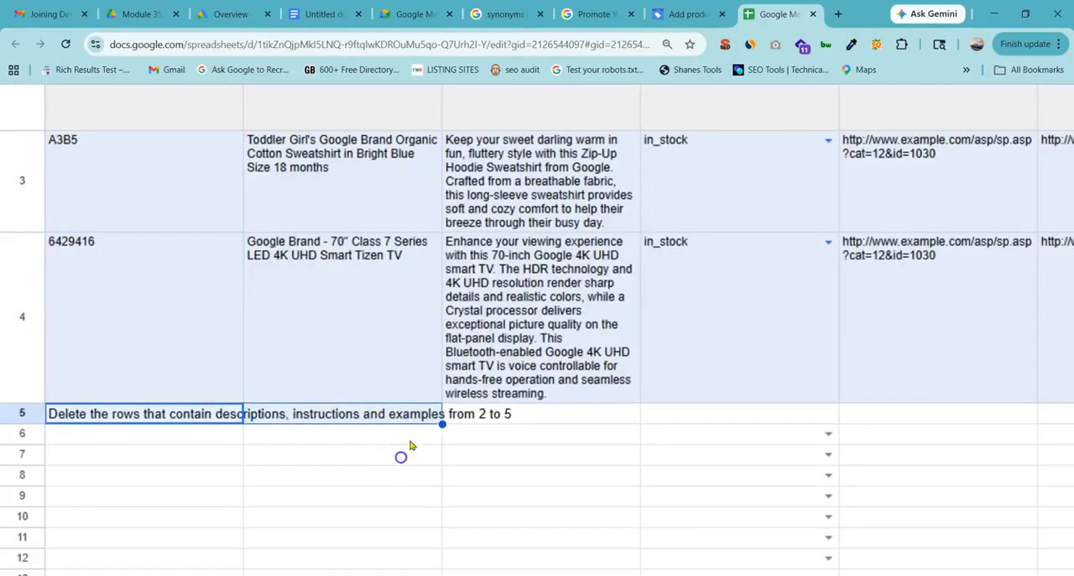
click(401, 453)
Review column A once more, from the id guidance and sample IDs through the deletion note to empty cell A7.
scroll(403, 448, up, 5)
scroll(137, 439, down, 2)
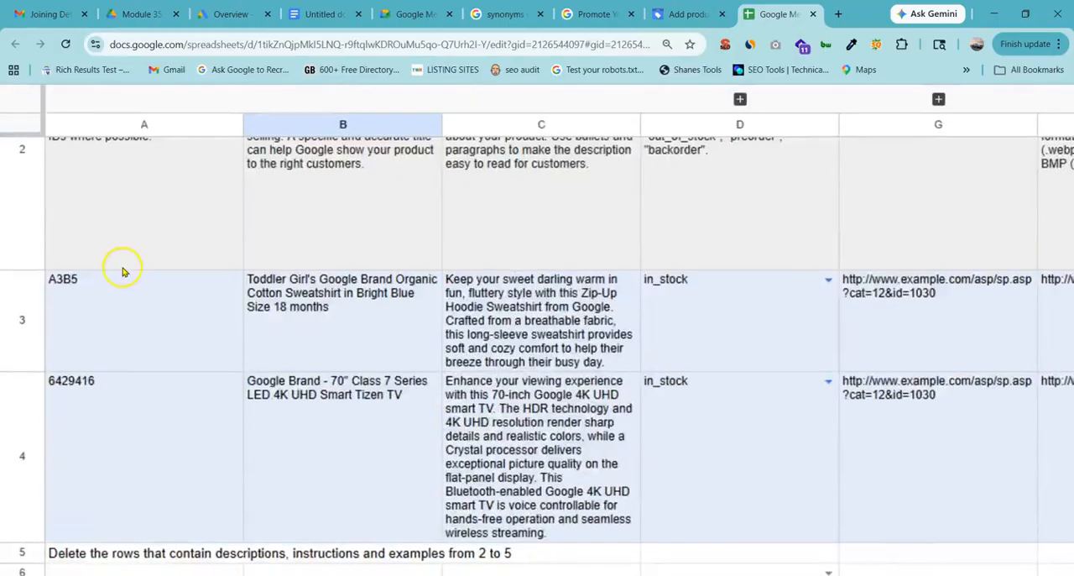
scroll(123, 270, up, 2)
scroll(110, 439, down, 5)
drag(120, 403, 126, 222)
scroll(151, 260, up, 3)
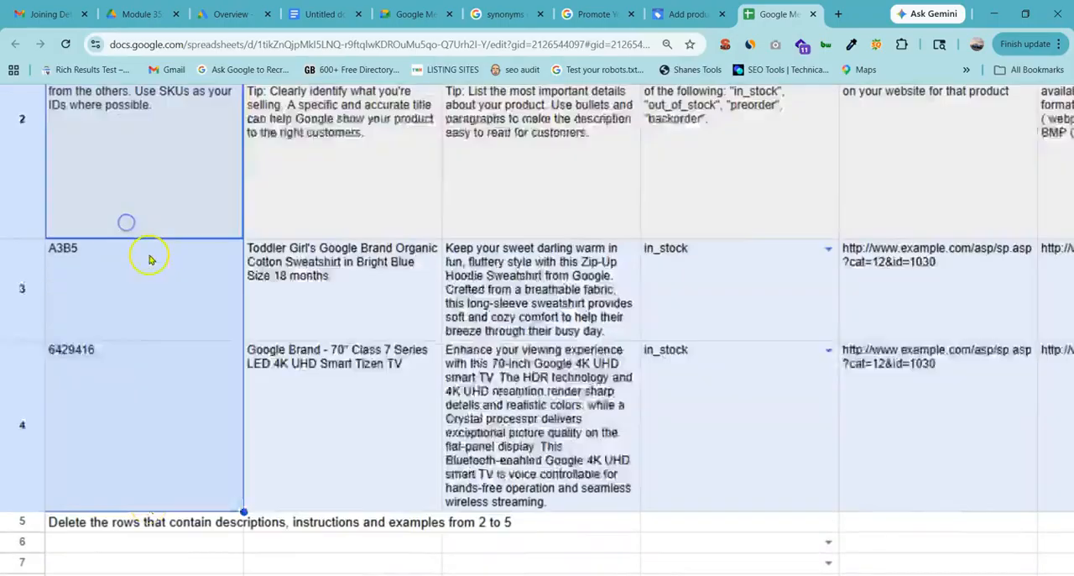
scroll(151, 259, up, 4)
click(150, 392)
scroll(150, 391, down, 2)
click(115, 444)
scroll(115, 444, down, 3)
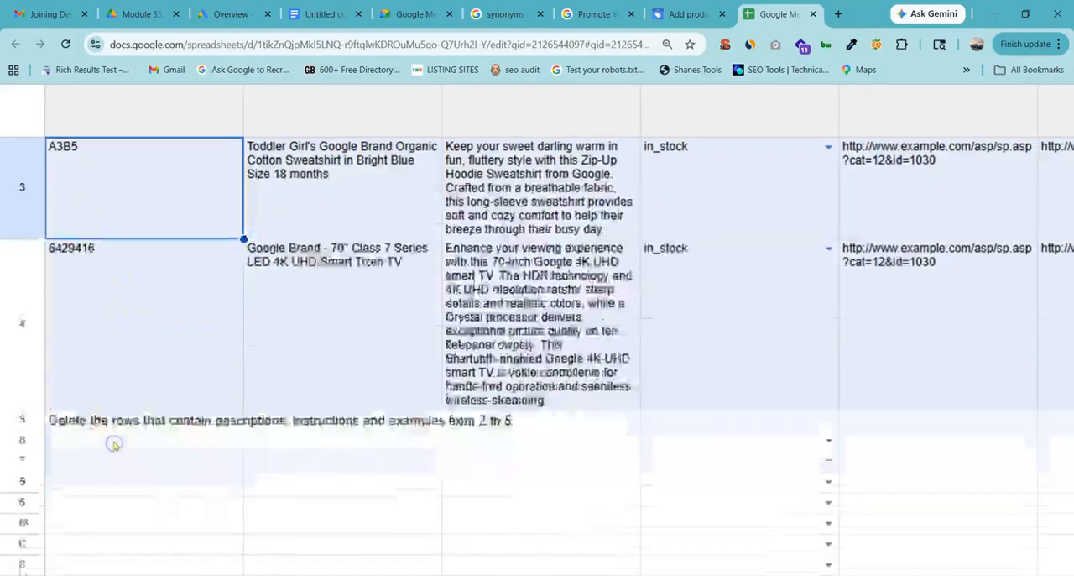
click(119, 421)
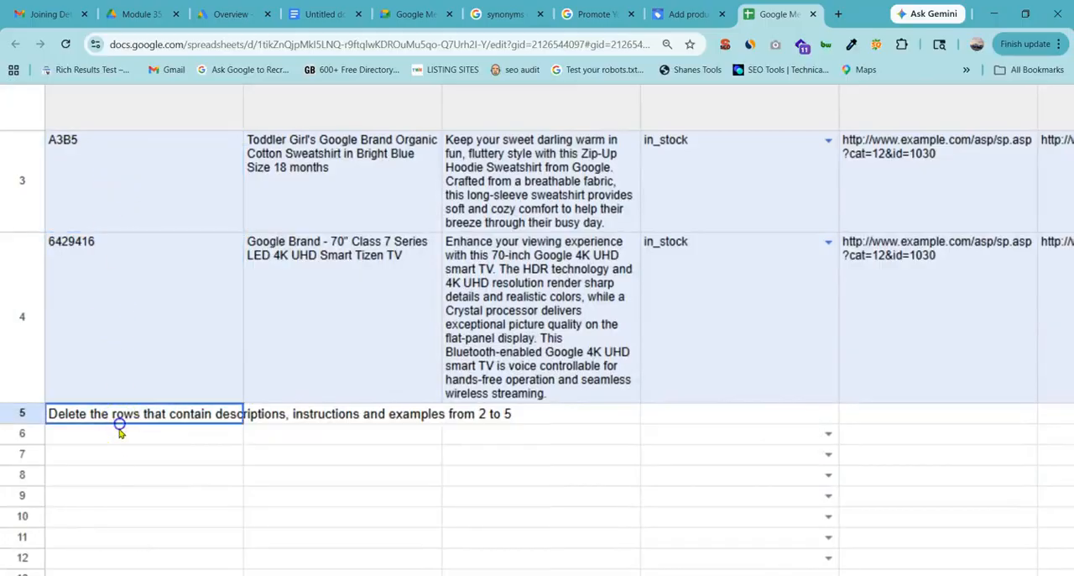
click(116, 456)
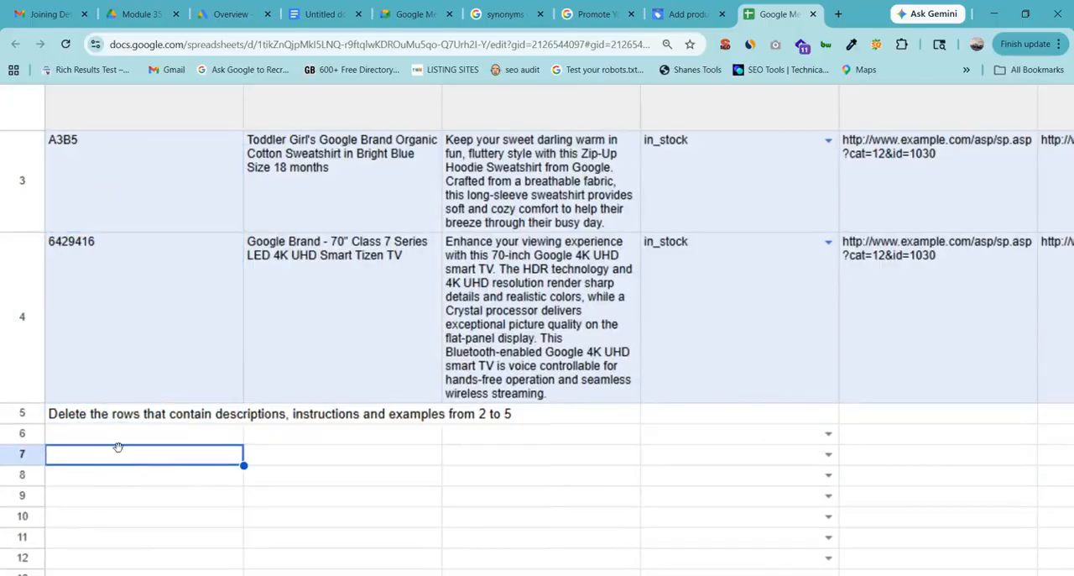
Select the title guidance in B2 and point out its limit of 150 characters.
scroll(118, 447, up, 5)
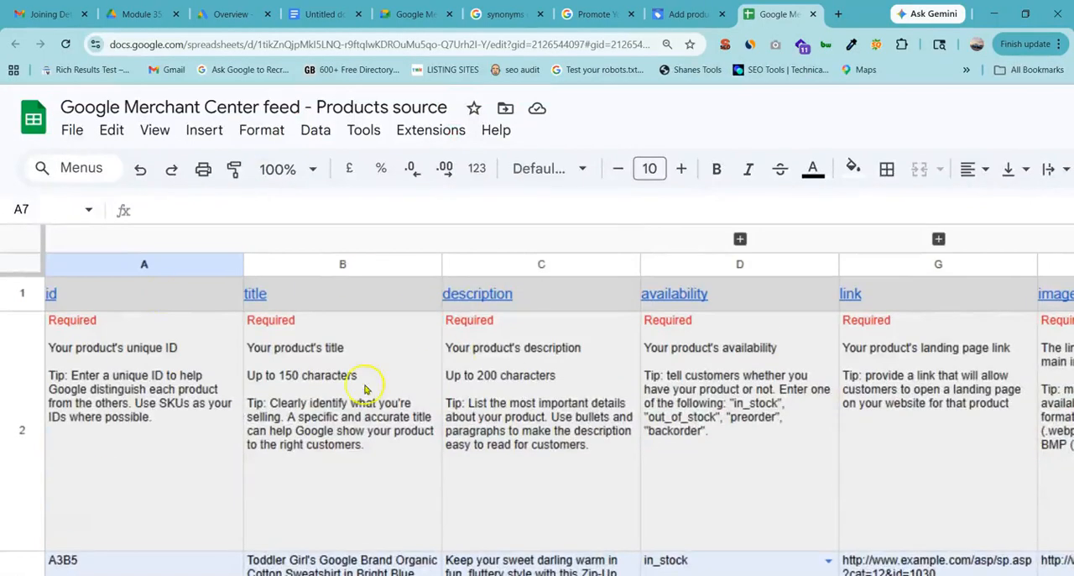
click(364, 387)
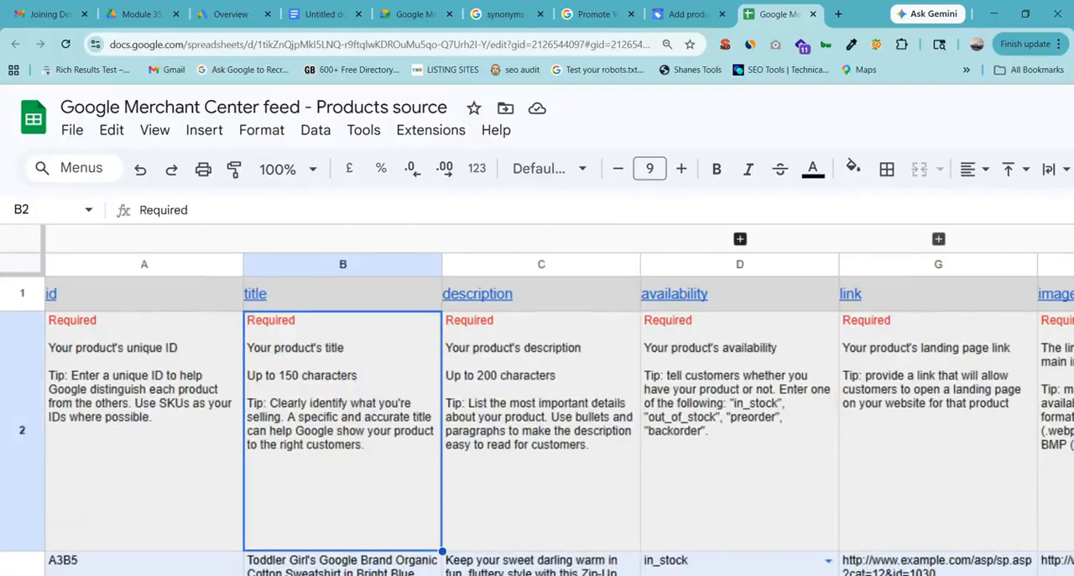
mouse_move(674, 294)
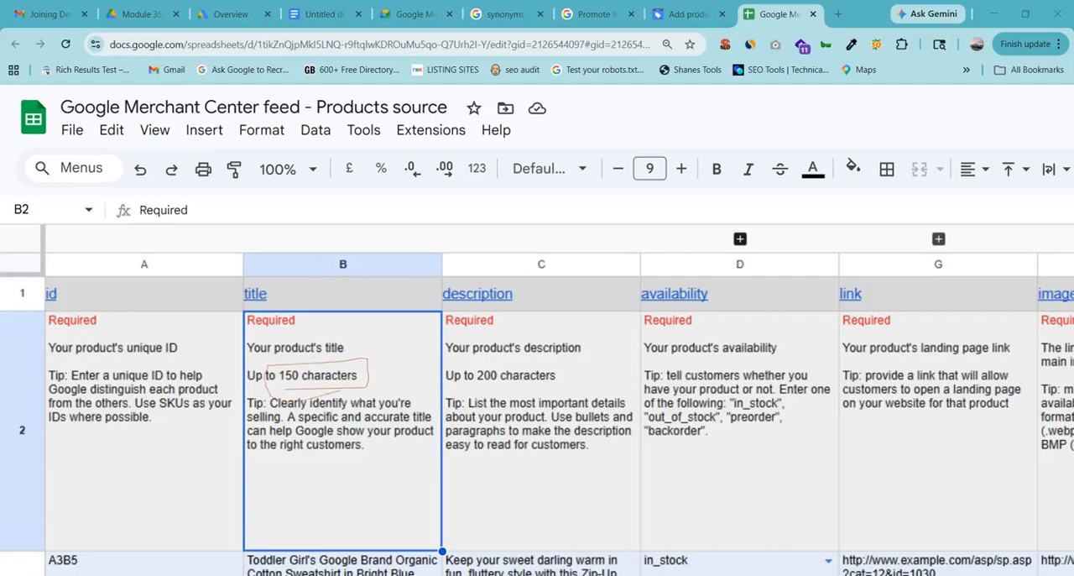
key(Escape)
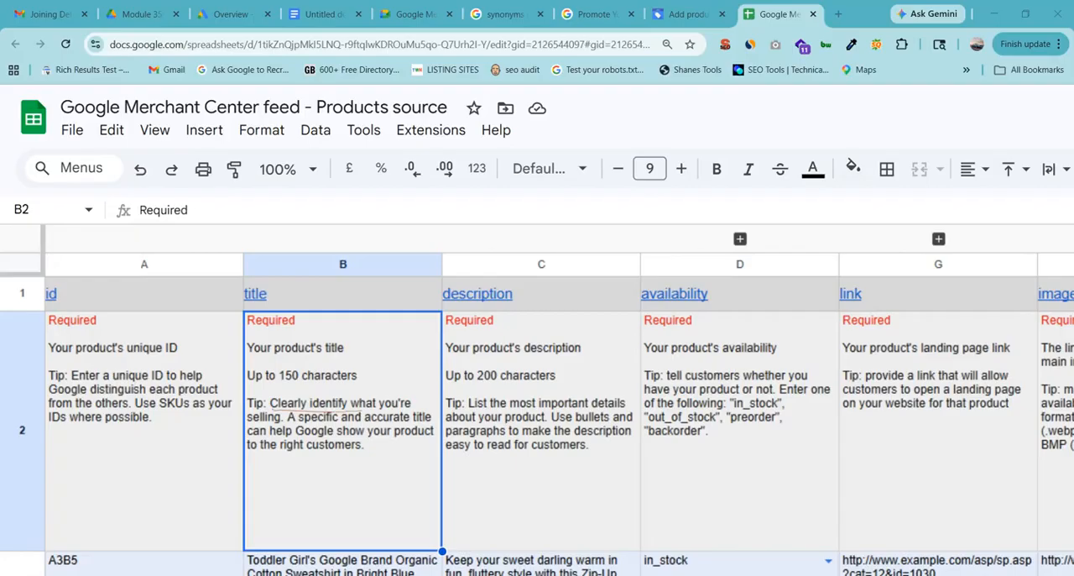
Underline and highlight the B2 tip on screen about giving a specific, accurate title to reach the right customers.
drag(249, 424, 434, 423)
drag(267, 450, 349, 450)
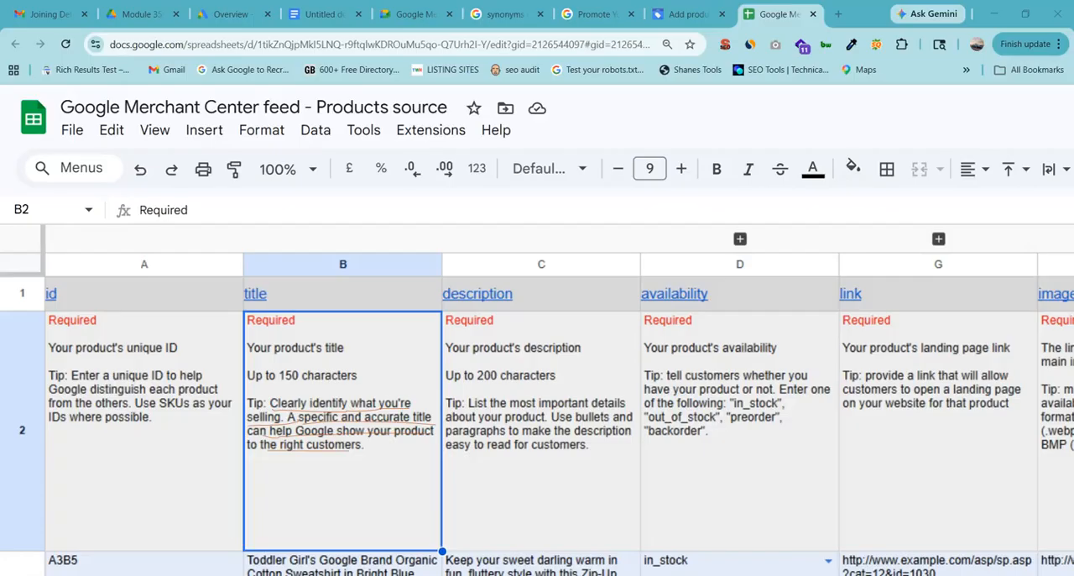
drag(250, 403, 428, 401)
drag(239, 417, 431, 417)
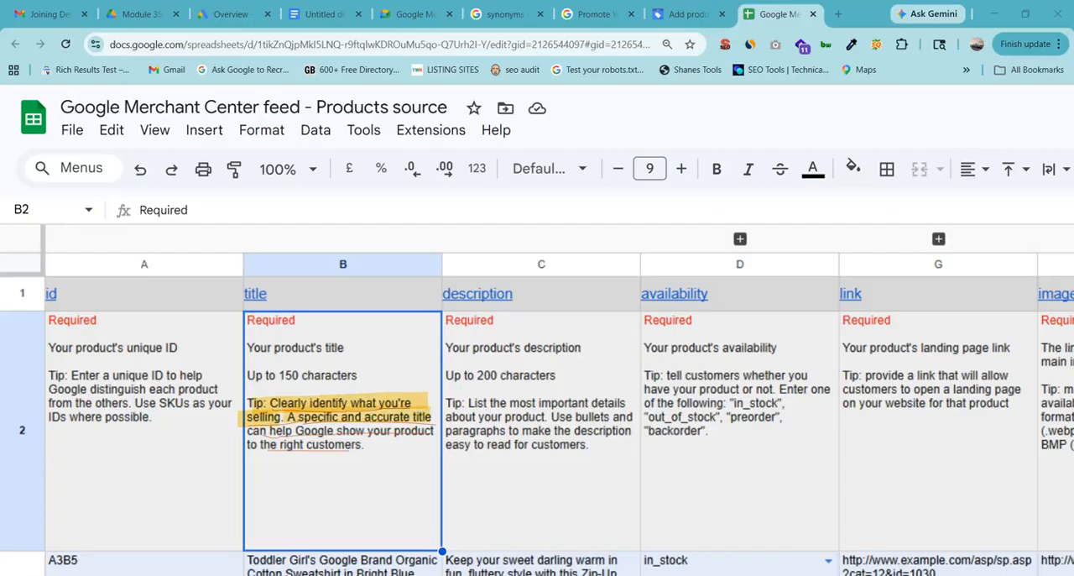
drag(216, 437, 377, 437)
mouse_move(309, 438)
mouse_down()
mouse_move(284, 438)
mouse_move(463, 434)
mouse_up()
drag(271, 444, 355, 445)
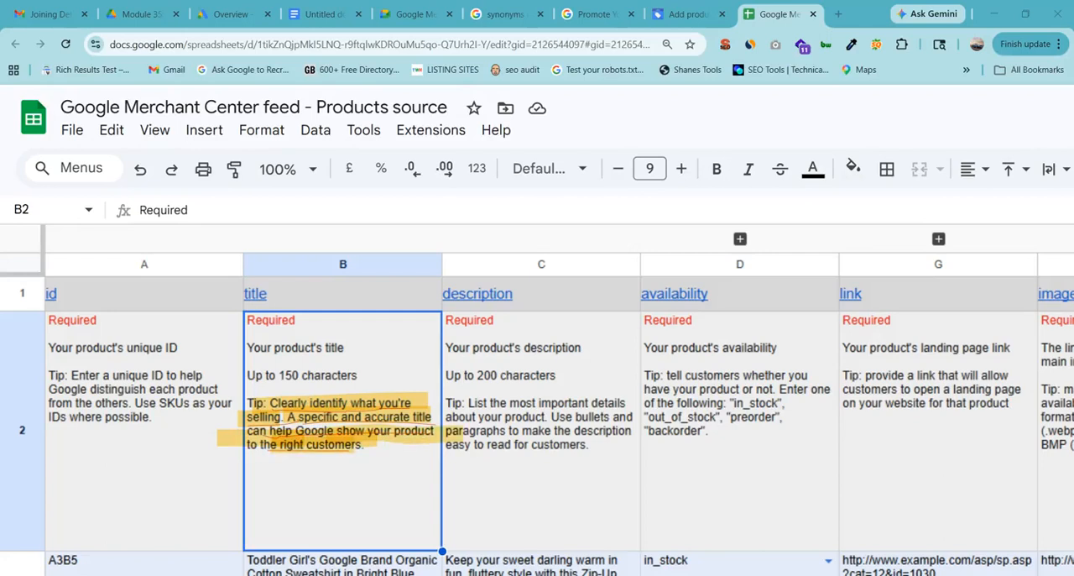
Compare the title guidance with the sample product titles below it and select the sweatshirt title in B3.
scroll(285, 328, down, 4)
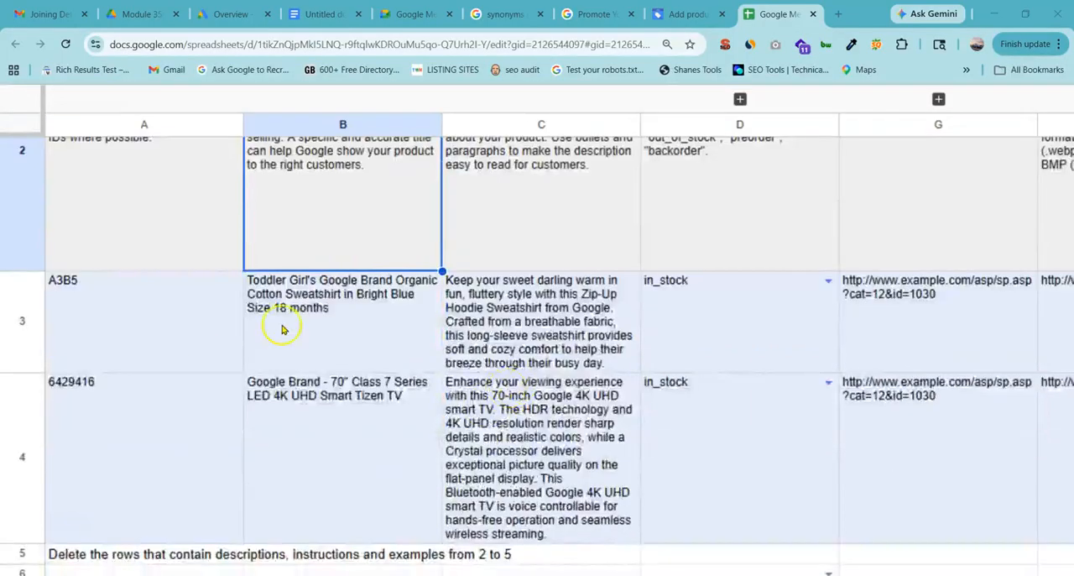
scroll(293, 319, up, 2)
scroll(293, 319, down, 2)
scroll(310, 335, up, 2)
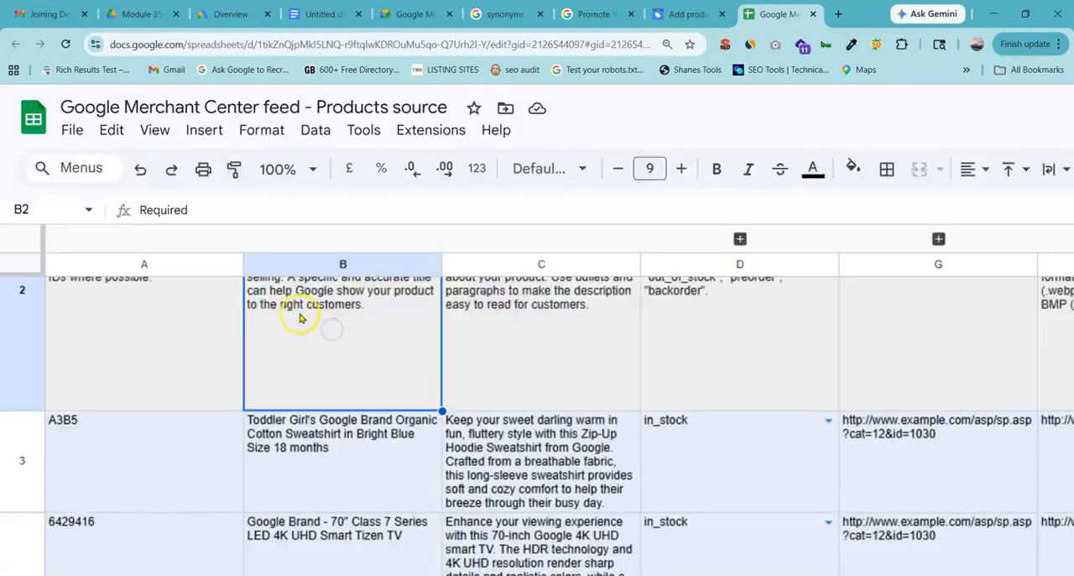
scroll(311, 496, down, 3)
click(311, 342)
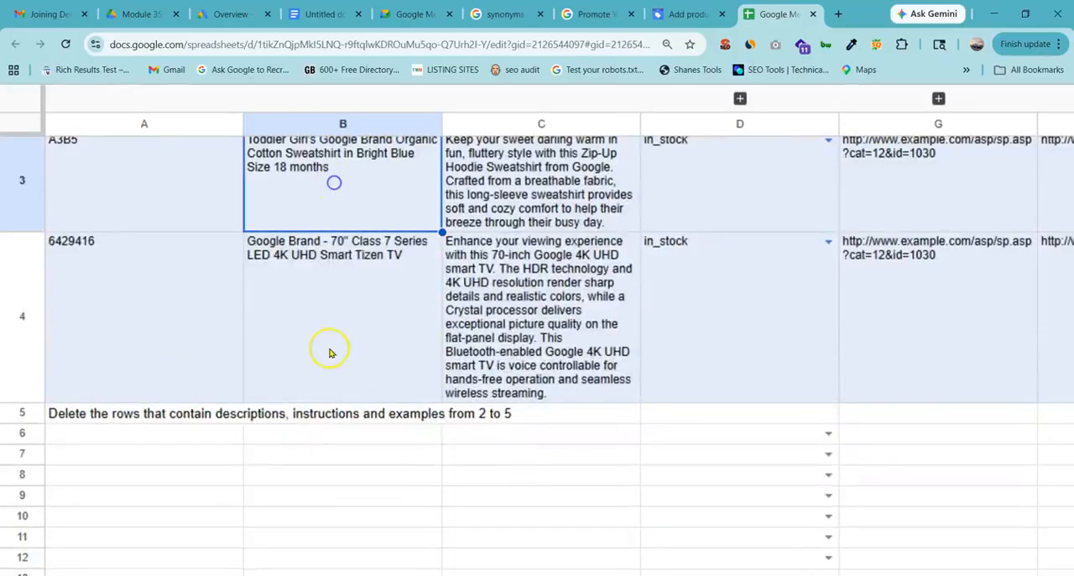
Select the description guidance in C2 and underline its tip on listing important details with bullets and paragraphs.
scroll(328, 347, up, 5)
scroll(330, 383, up, 1)
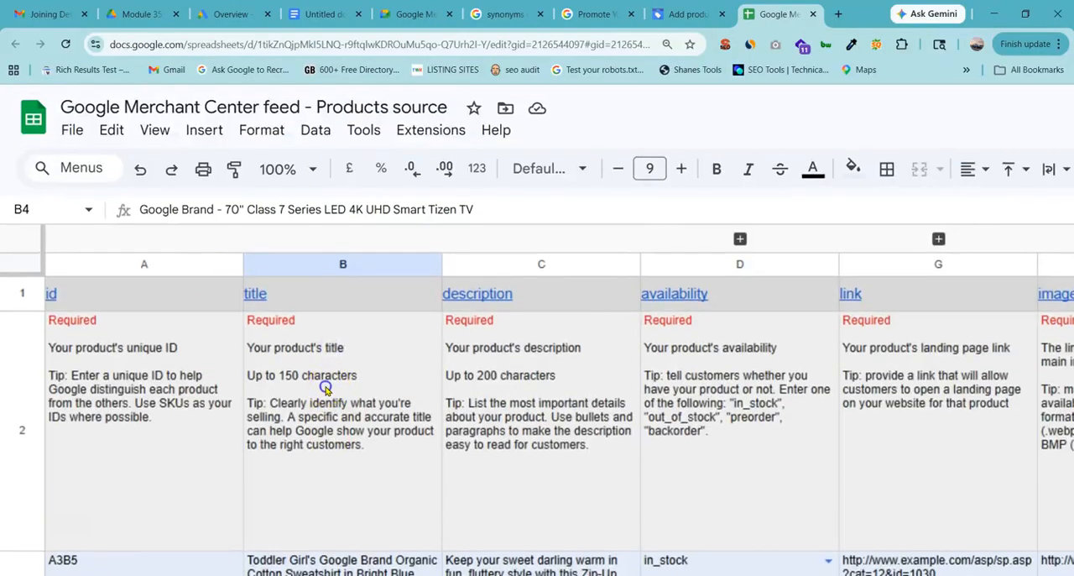
click(365, 405)
click(559, 362)
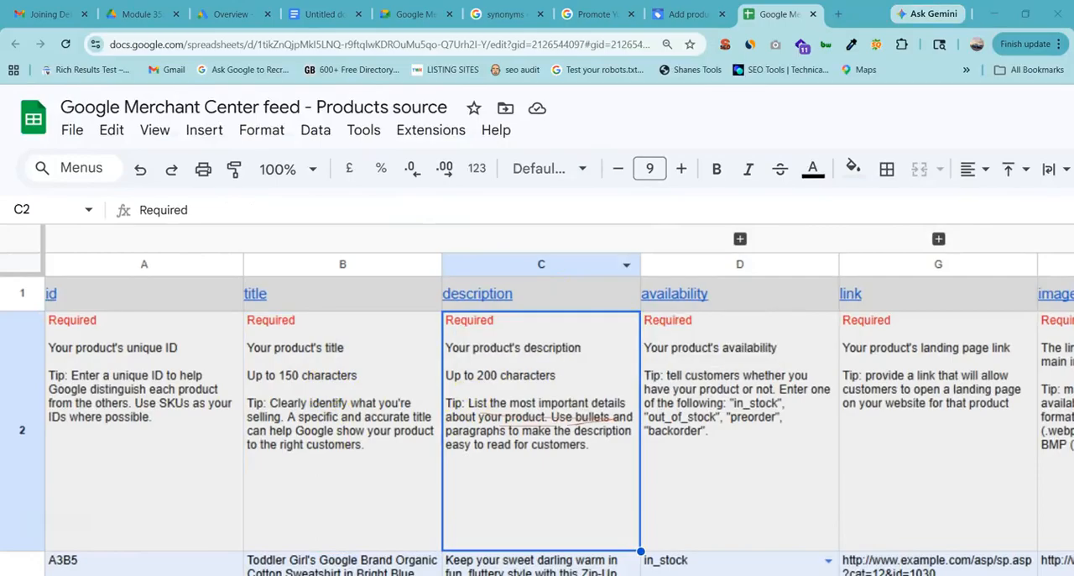
drag(476, 441, 525, 437)
drag(457, 452, 565, 452)
Review the availability guidance and samples in column D, and set the availability in empty cell D11 to in_stock.
scroll(562, 457, down, 4)
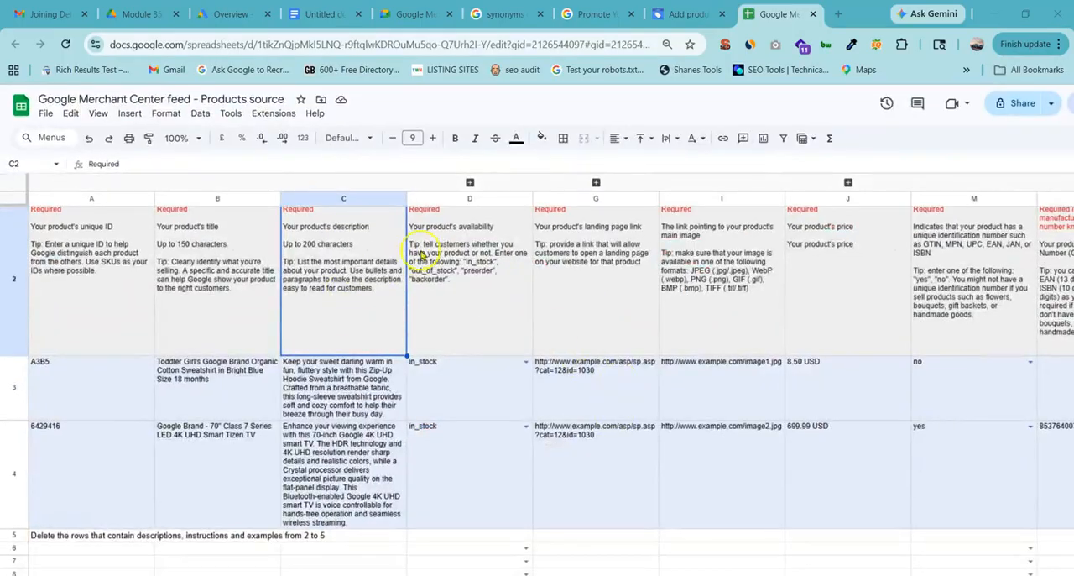
scroll(423, 255, up, 1)
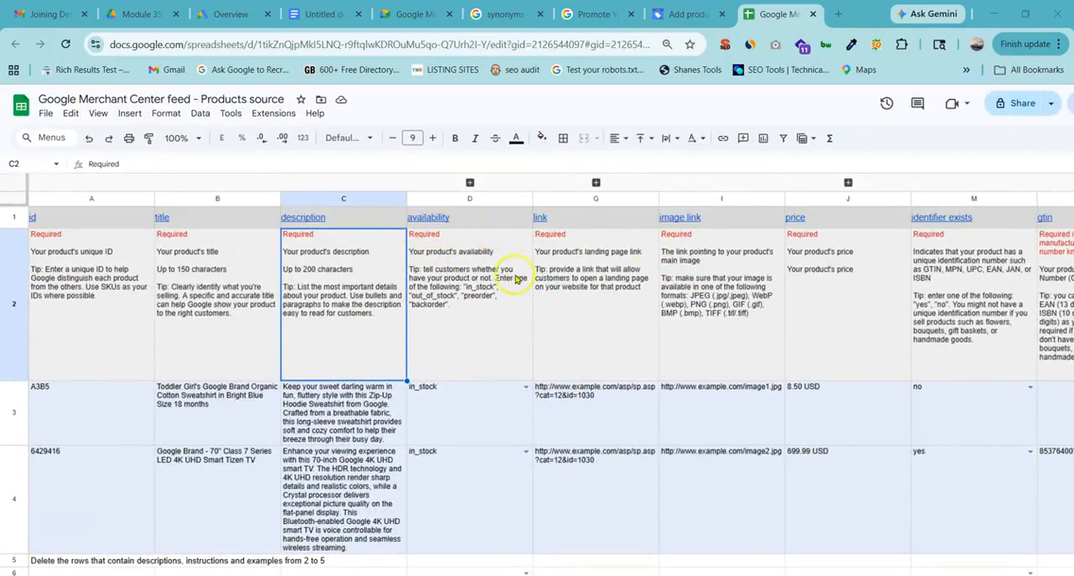
scroll(512, 277, down, 3)
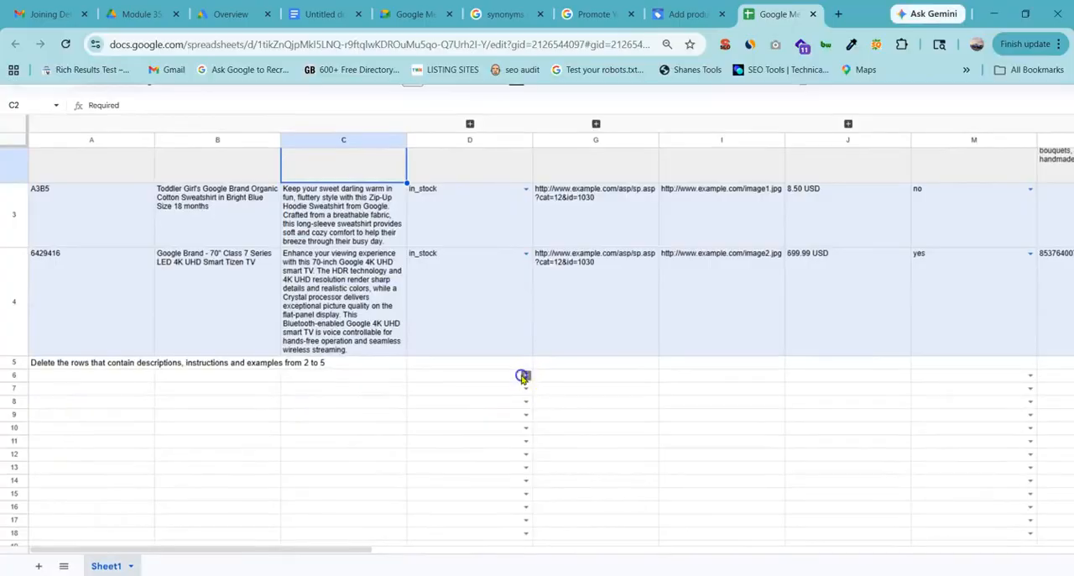
click(450, 403)
scroll(526, 423, down, 2)
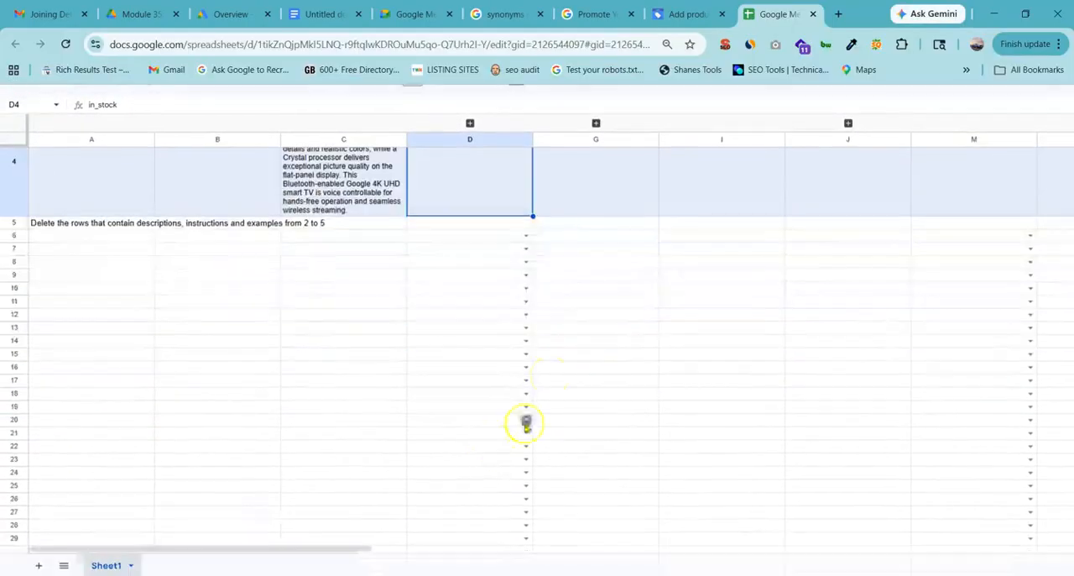
click(525, 302)
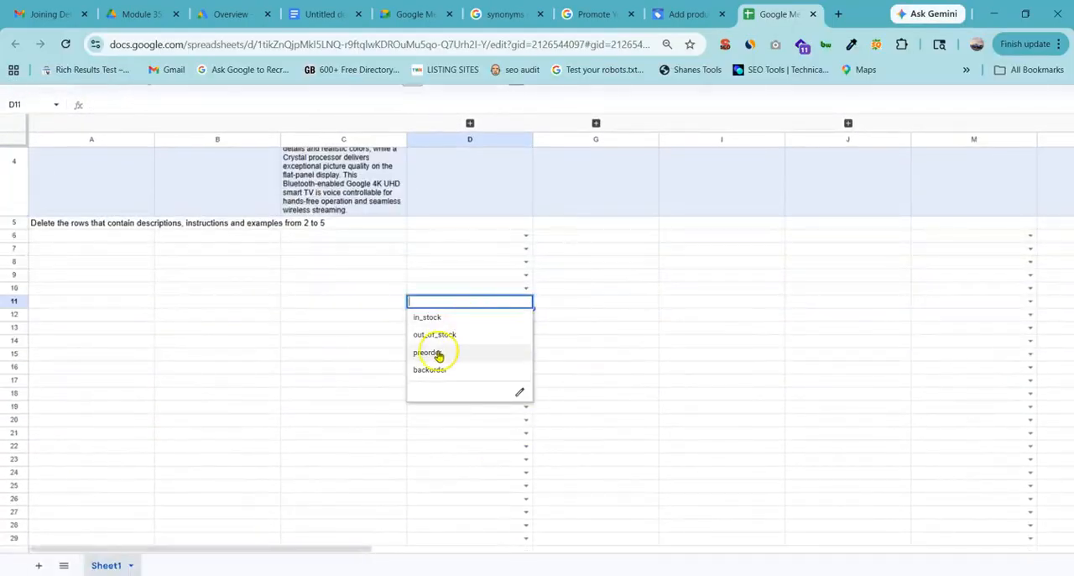
scroll(439, 353, up, 3)
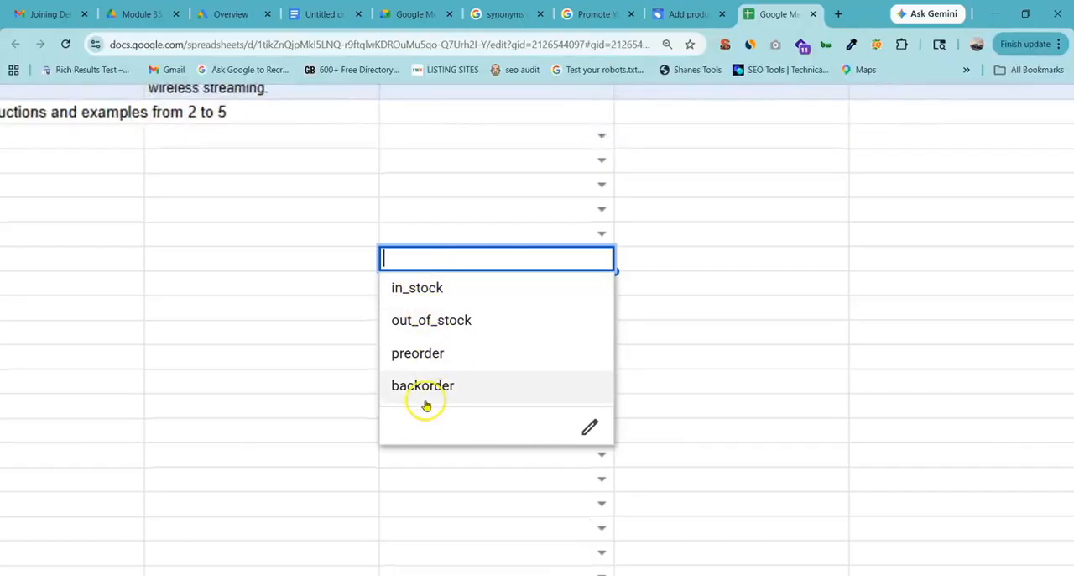
scroll(486, 314, down, 3)
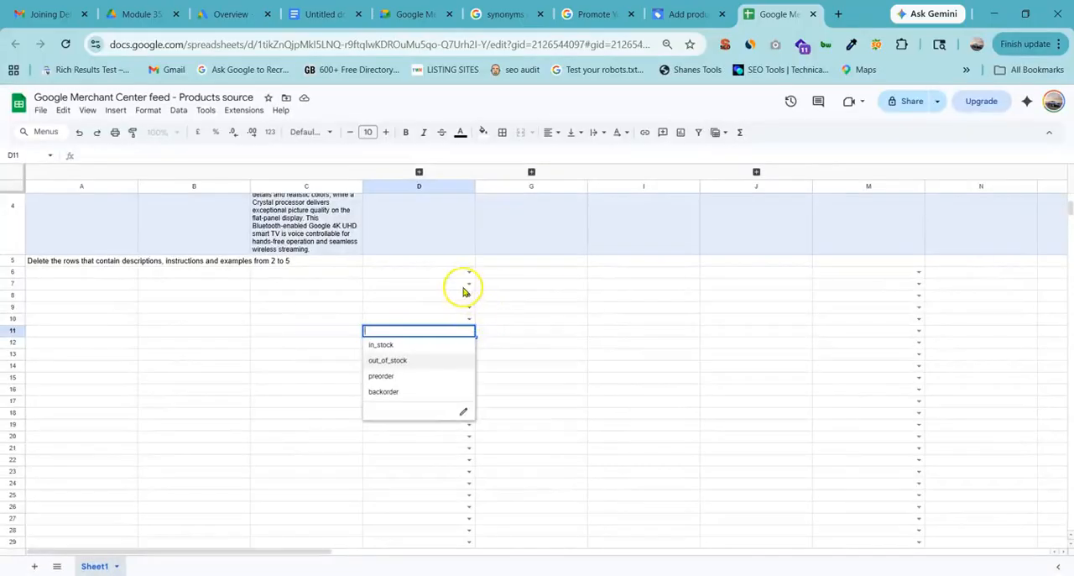
scroll(462, 314, up, 3)
click(415, 345)
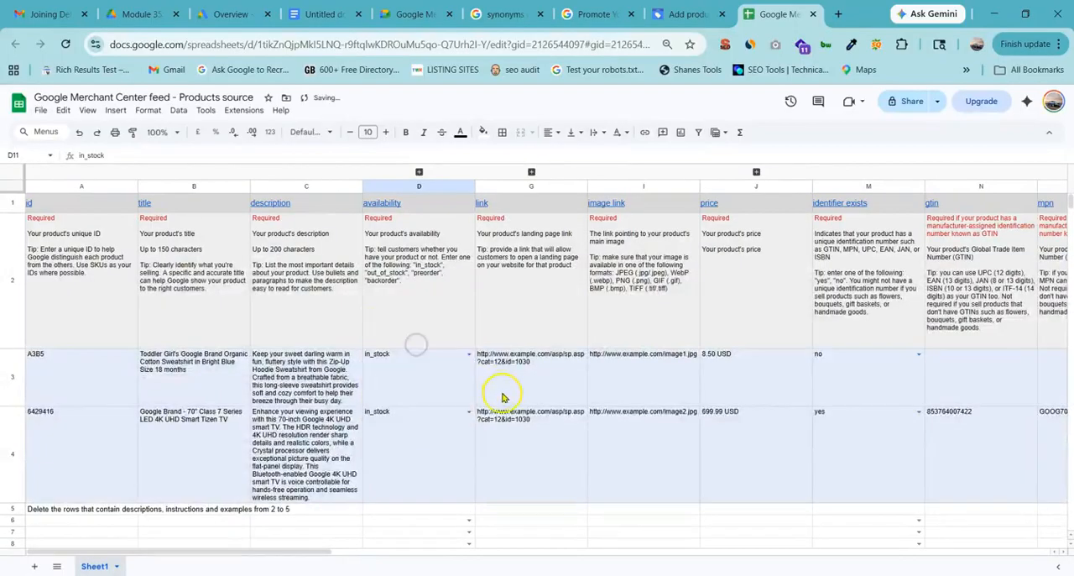
Select the landing page link guidance in G2 and compare it with the sample product links below it.
scroll(470, 462, down, 3)
scroll(422, 459, up, 3)
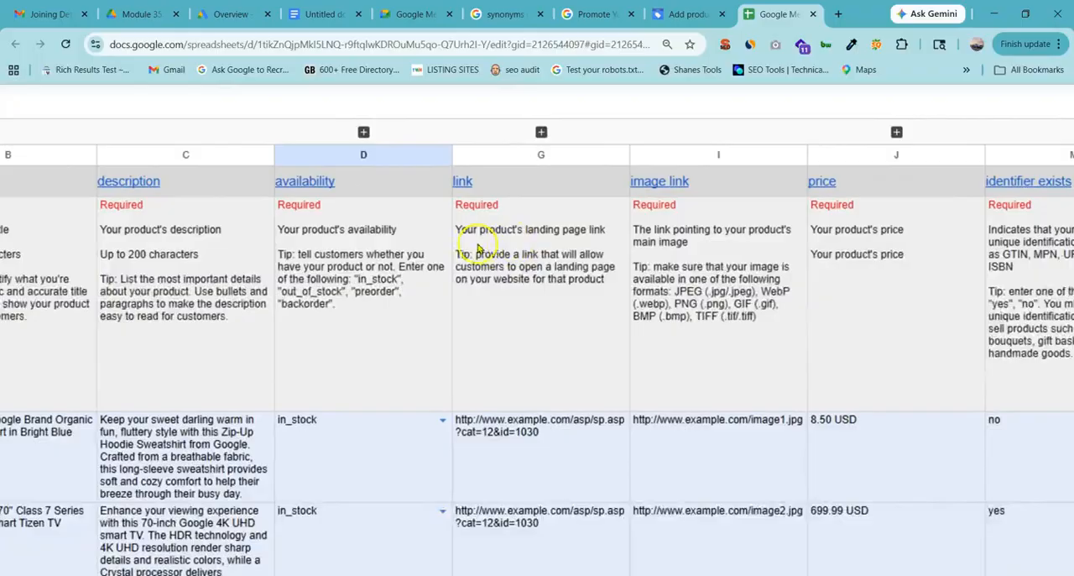
click(478, 247)
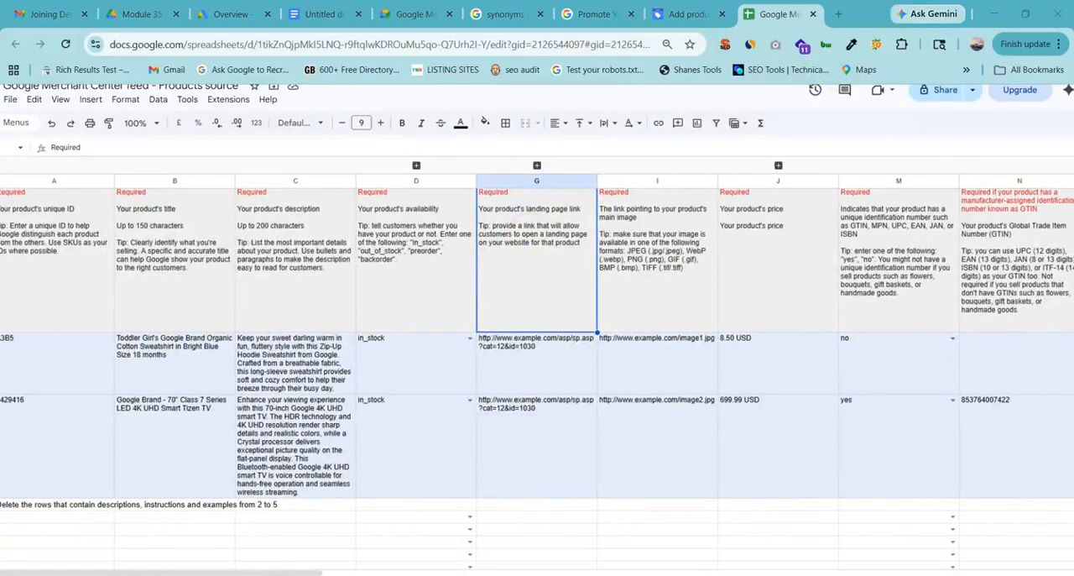
scroll(588, 252, down, 2)
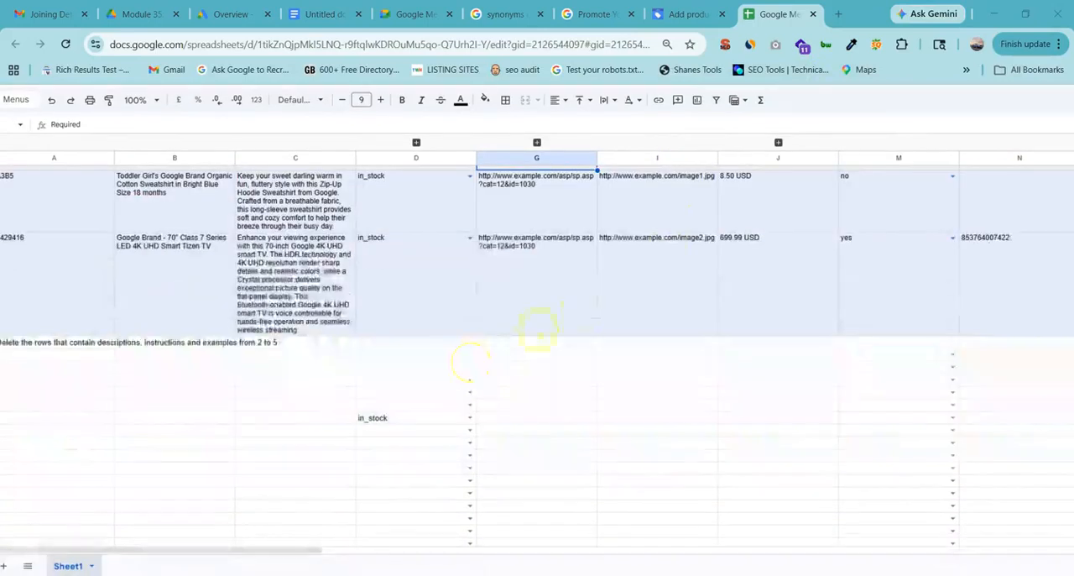
scroll(502, 363, up, 2)
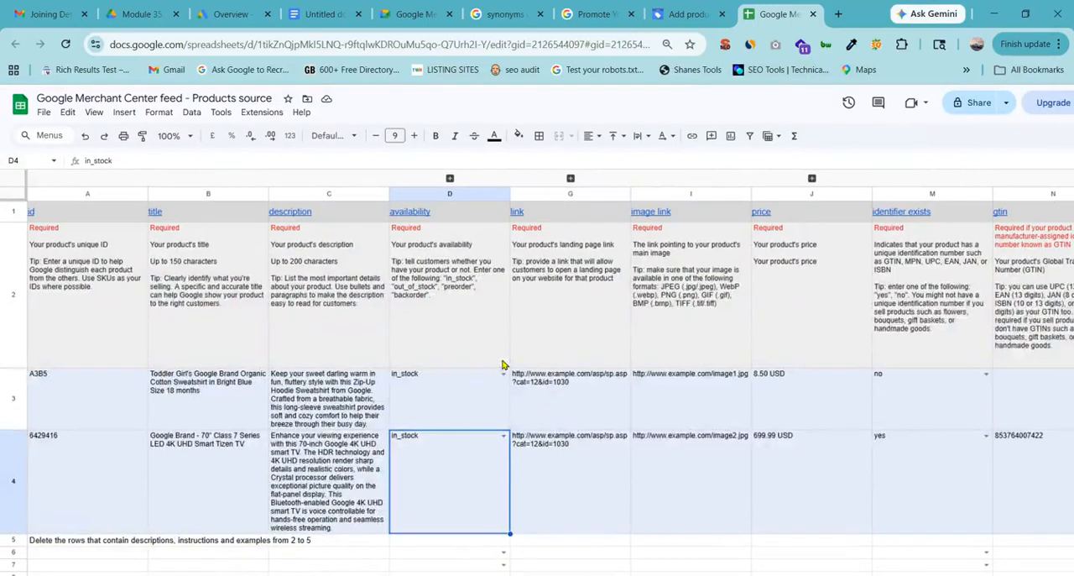
Select the image link guidance in I2 and compare its accepted formats with the sample image URLs in I3 and I4.
click(666, 283)
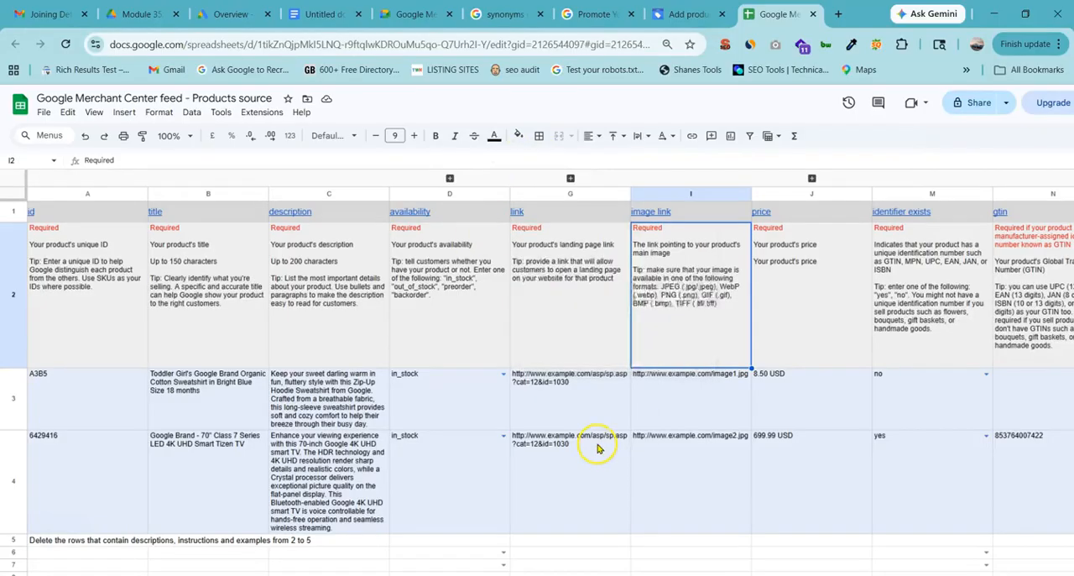
click(645, 408)
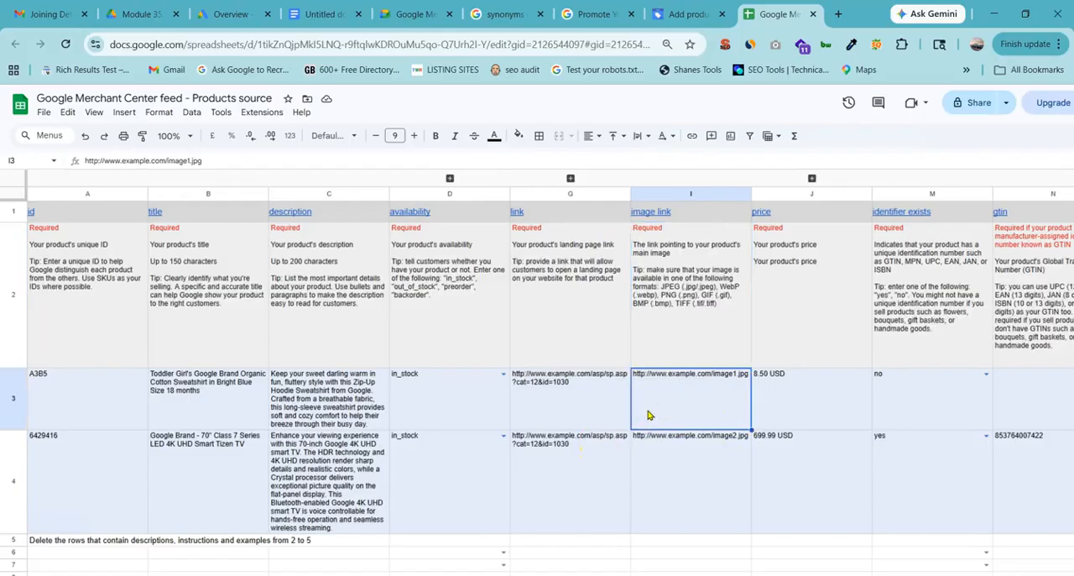
scroll(646, 404, down, 1)
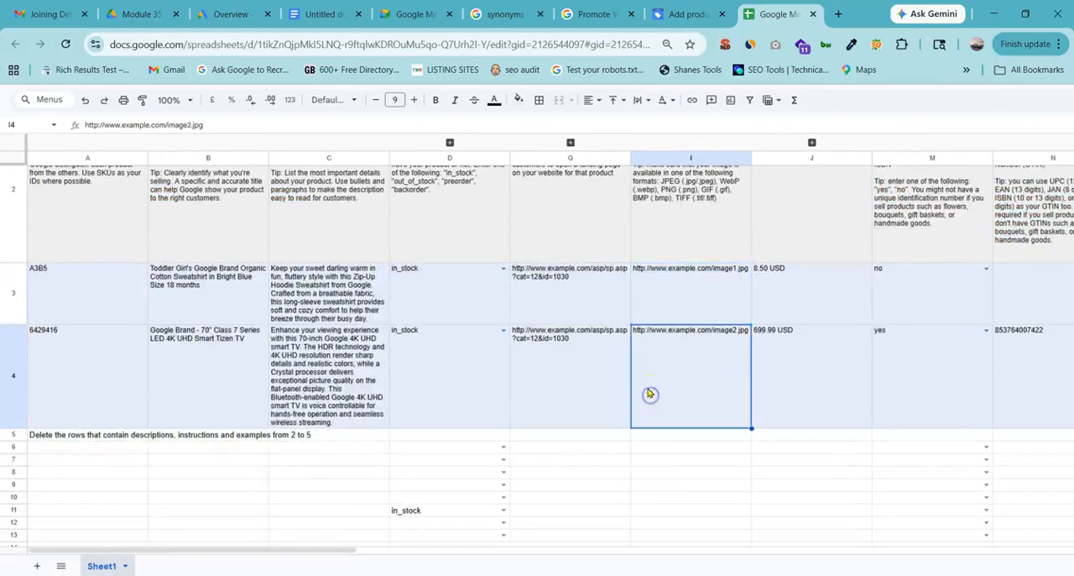
click(647, 391)
scroll(629, 360, up, 1)
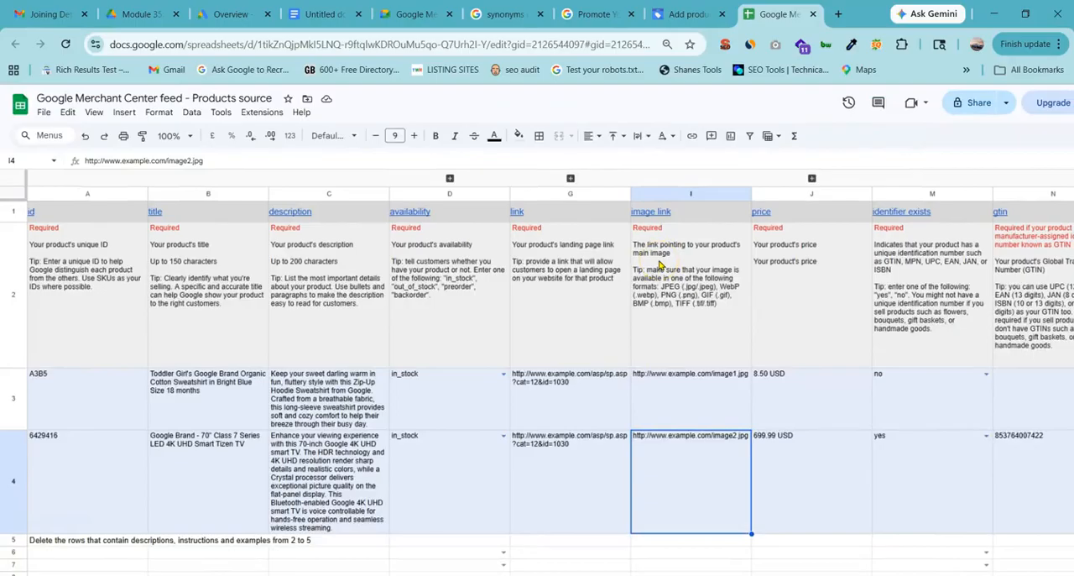
scroll(651, 268, down, 1)
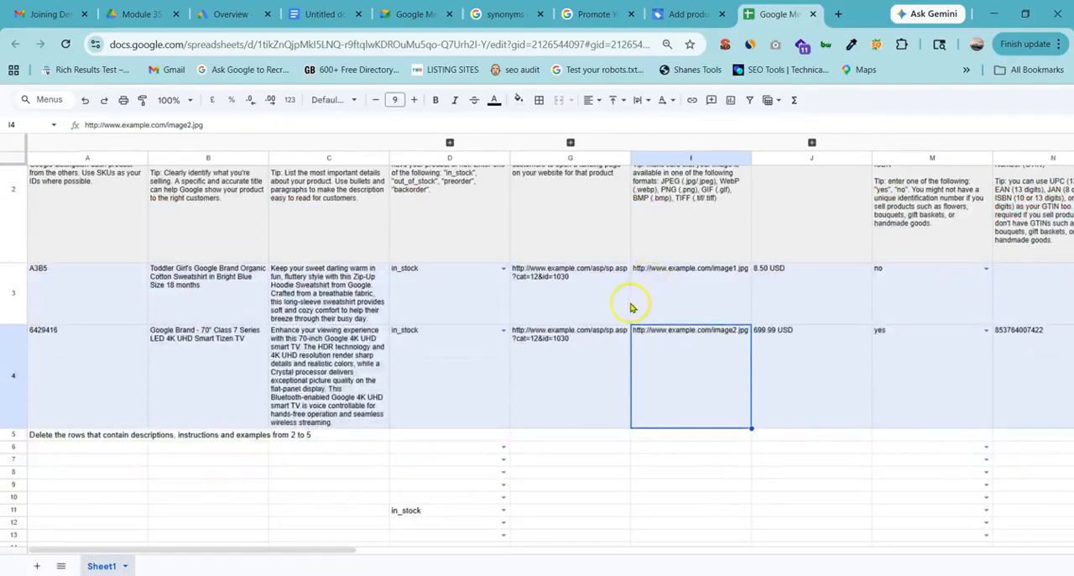
scroll(631, 306, up, 1)
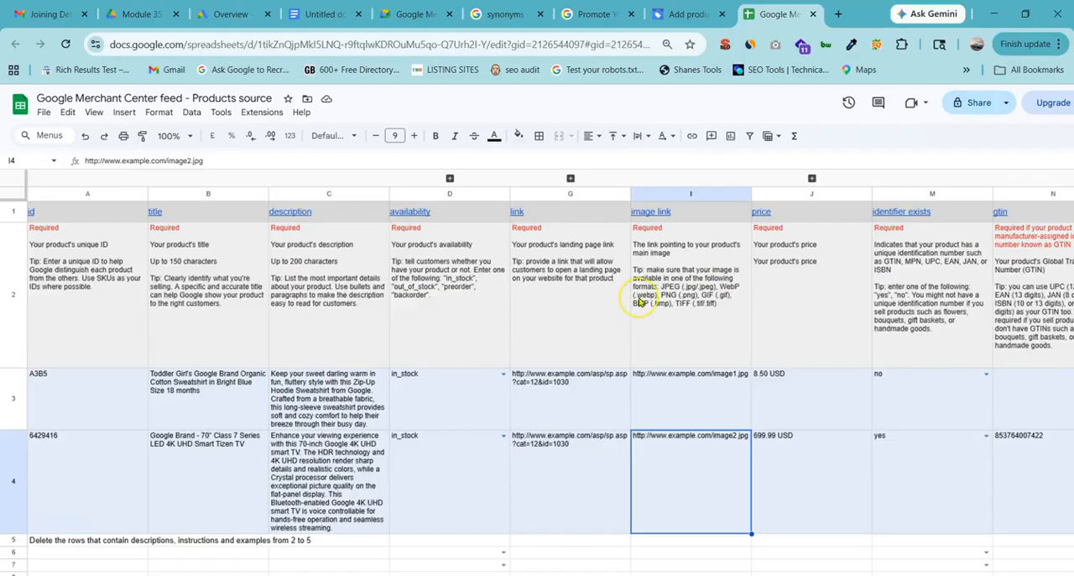
Examine the sample price in J4, and select the empty price cells J7:J11 below it.
scroll(641, 302, right, 2)
click(616, 487)
scroll(627, 436, down, 1)
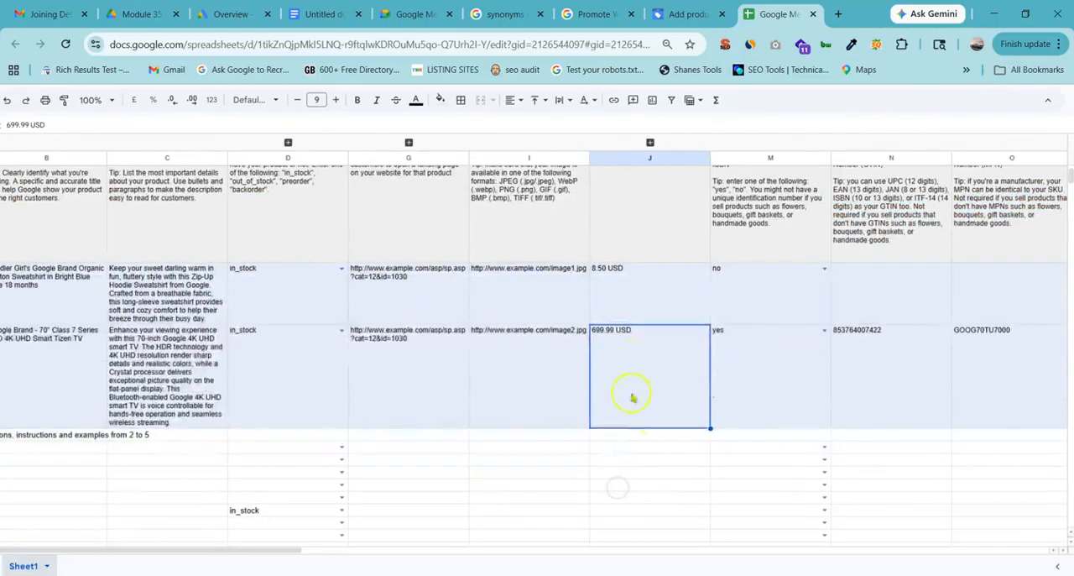
click(622, 450)
drag(619, 465, 619, 516)
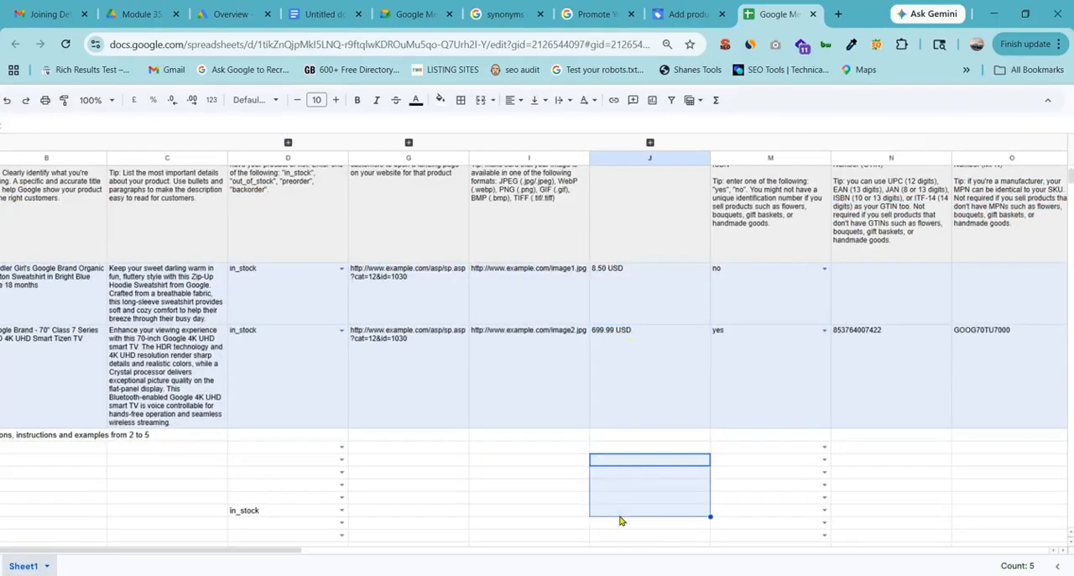
click(587, 15)
click(509, 14)
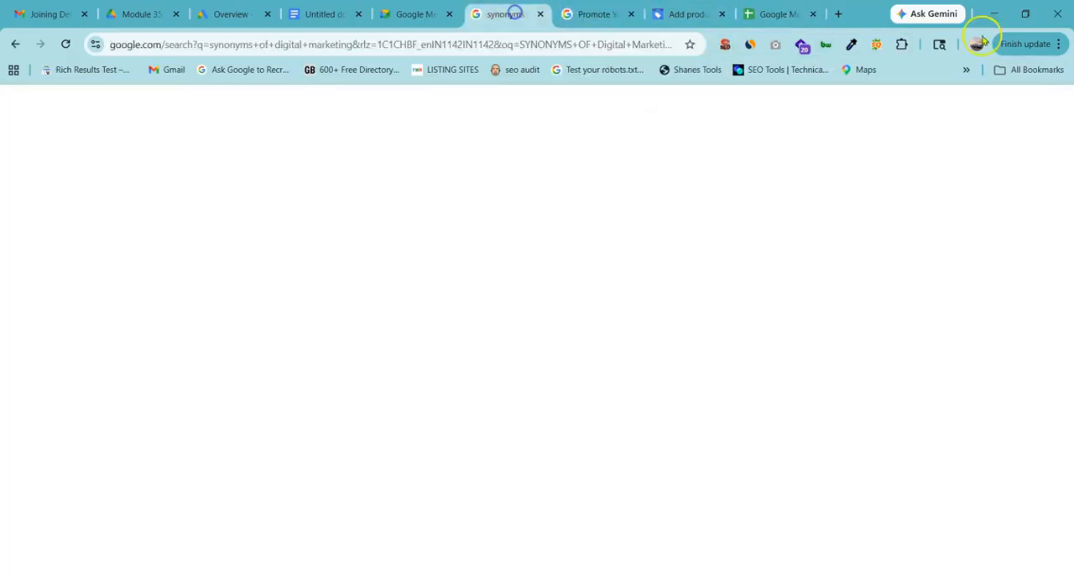
click(745, 15)
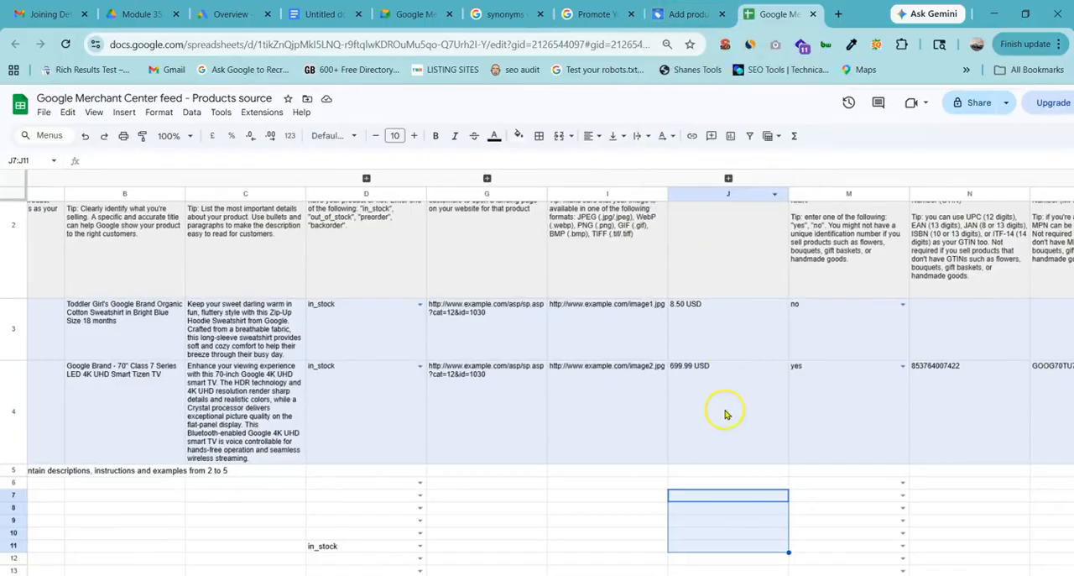
Review the identifier exists guidance, show the yes and no choices in M7, and move to N7 without picking one.
scroll(727, 413, up, 1)
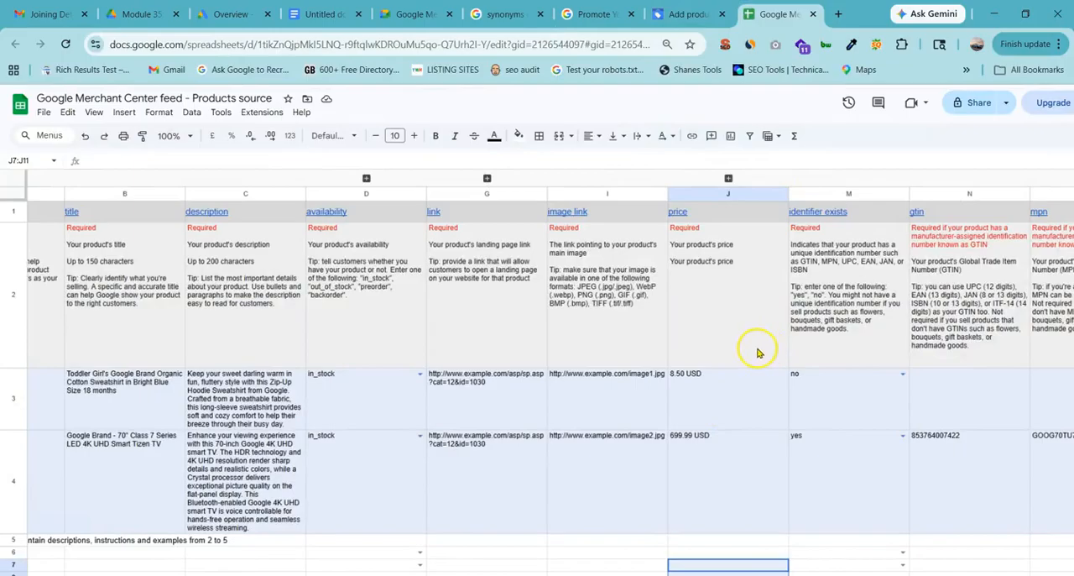
scroll(757, 353, right, 3)
scroll(603, 241, up, 2)
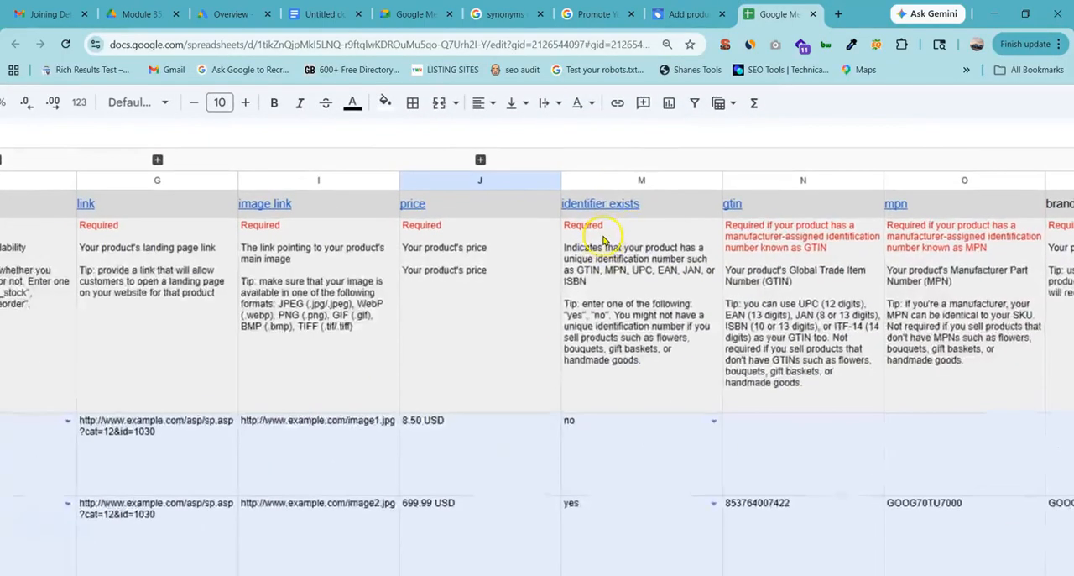
scroll(606, 311, down, 4)
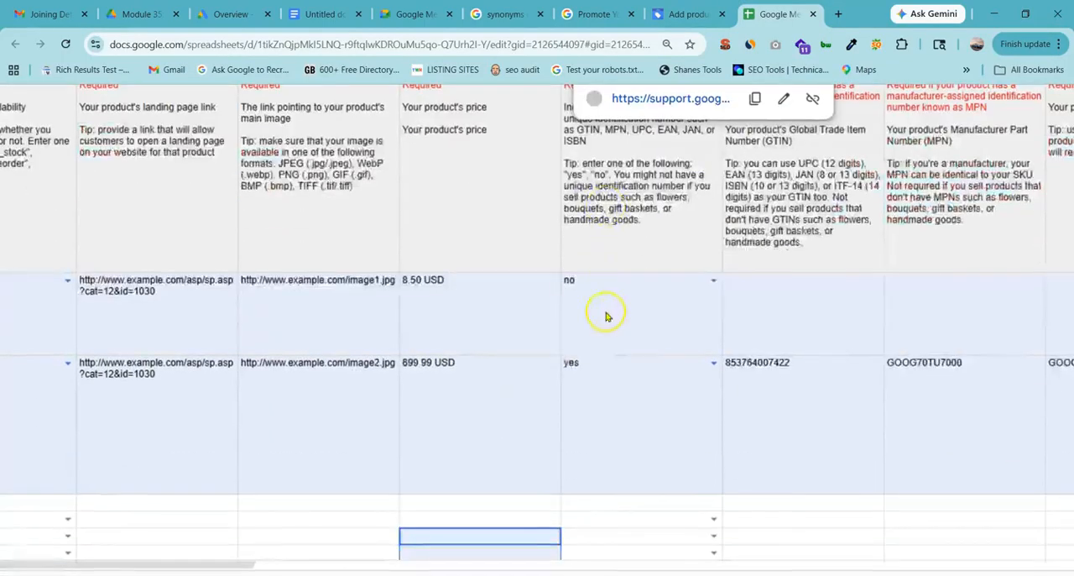
click(672, 442)
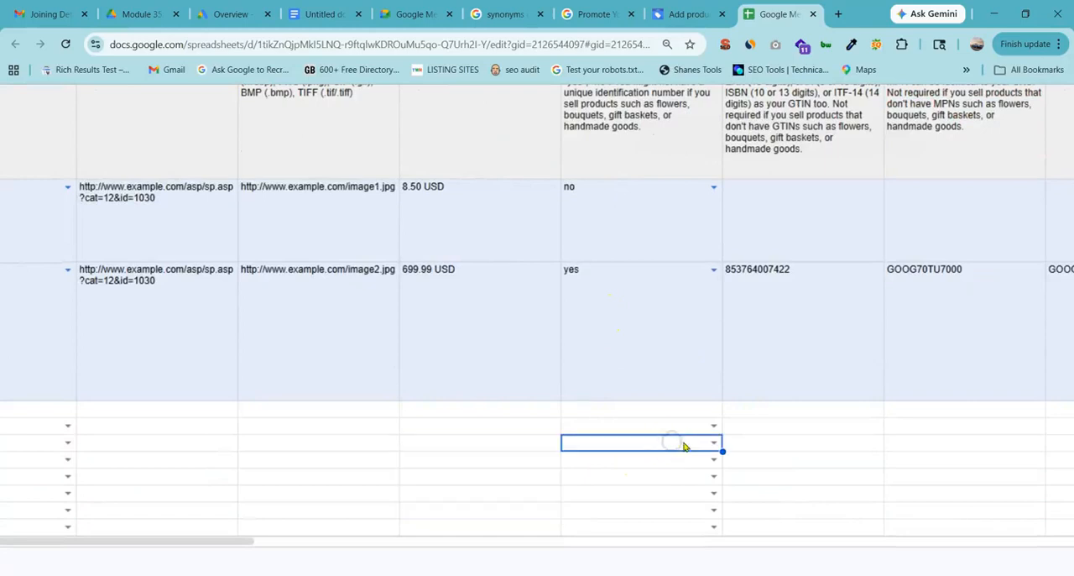
click(712, 443)
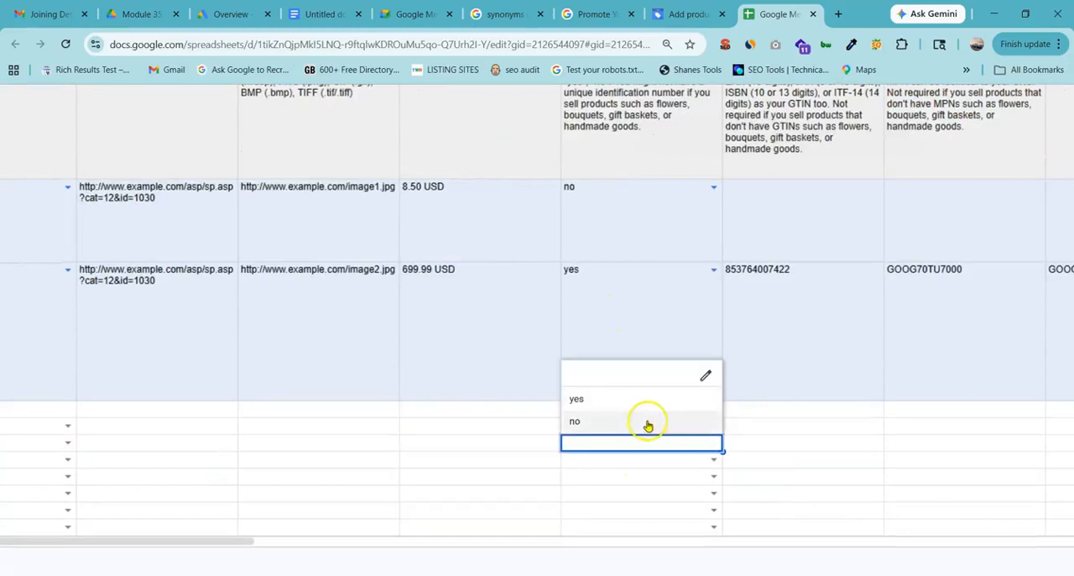
click(781, 444)
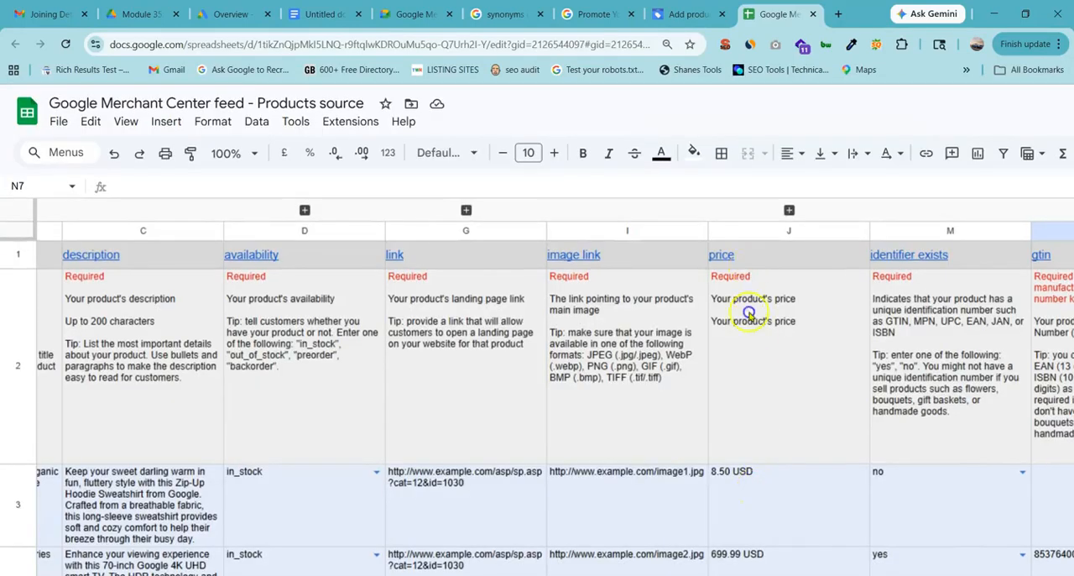
Highlight the gtin guidance in N2:N3 and select the mpn header in O1.
drag(749, 313, 734, 434)
scroll(734, 435, right, 5)
drag(625, 510, 579, 249)
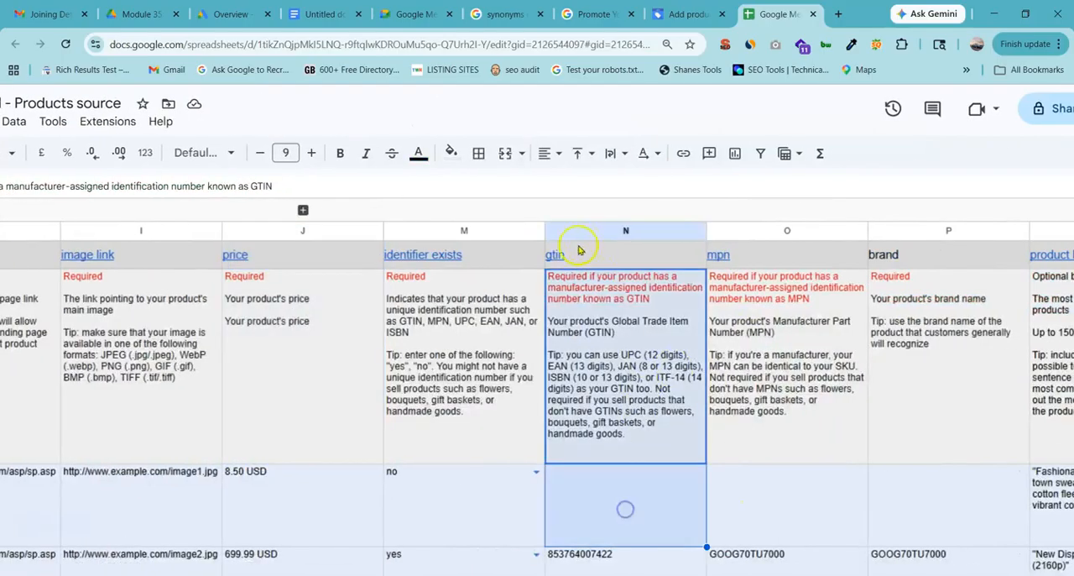
click(748, 256)
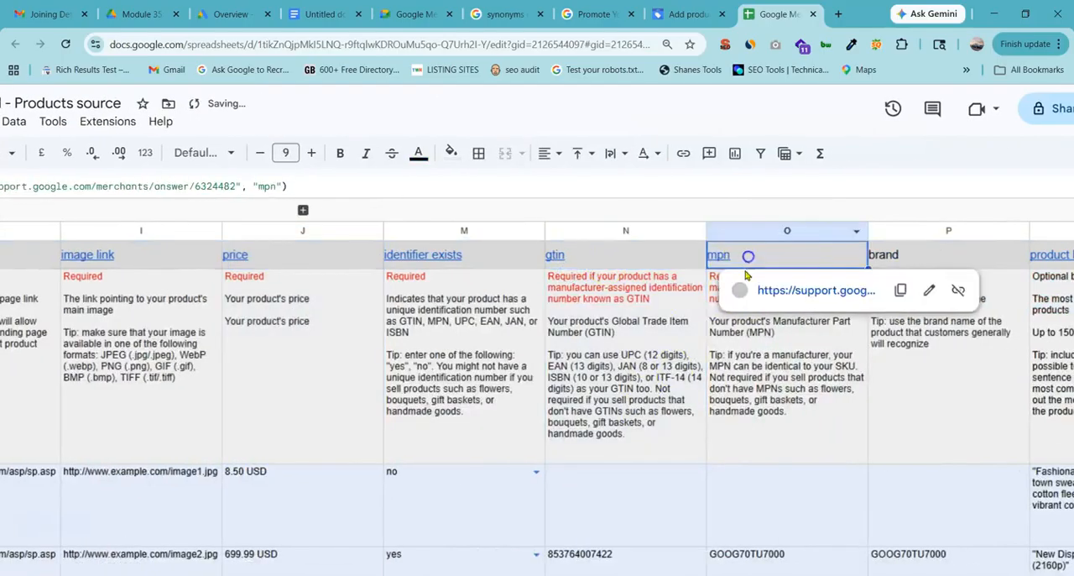
Check the empty gtin cells, select M3:N8 across identifier exists and gtin, and examine the brand guidance in column P.
scroll(654, 447, down, 10)
click(642, 304)
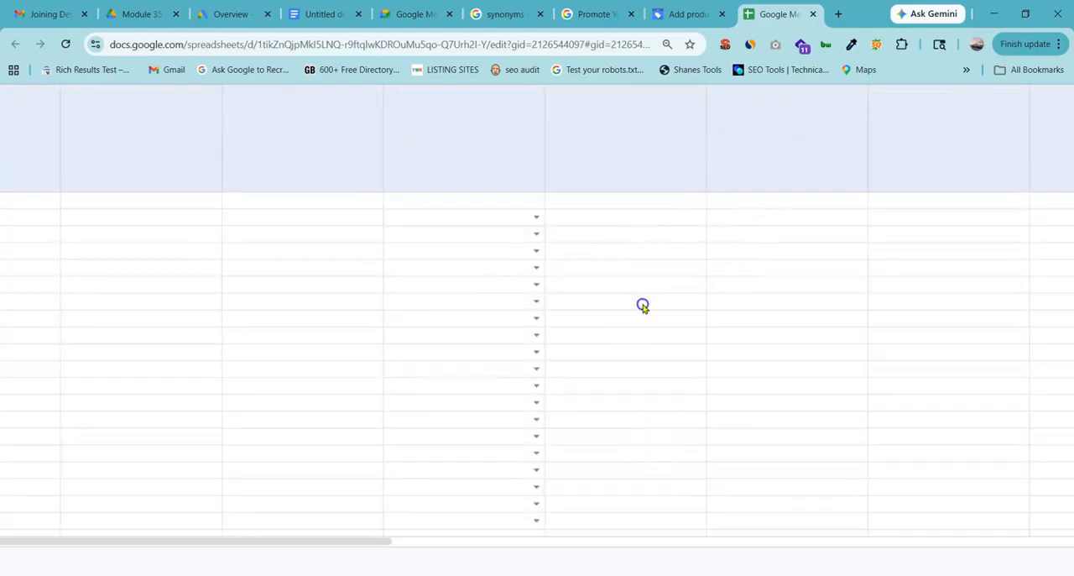
click(529, 253)
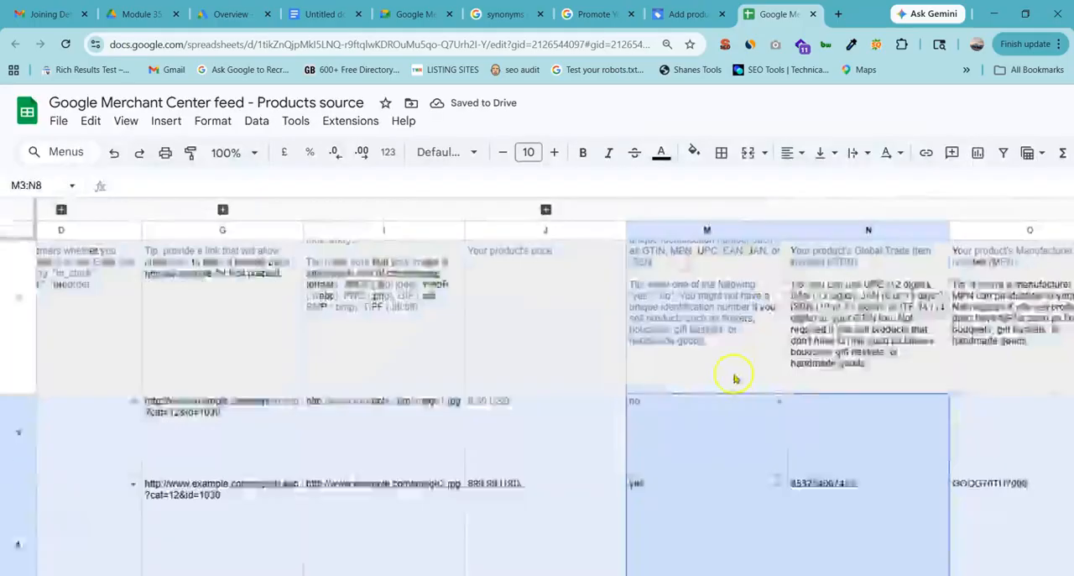
scroll(730, 371, right, 5)
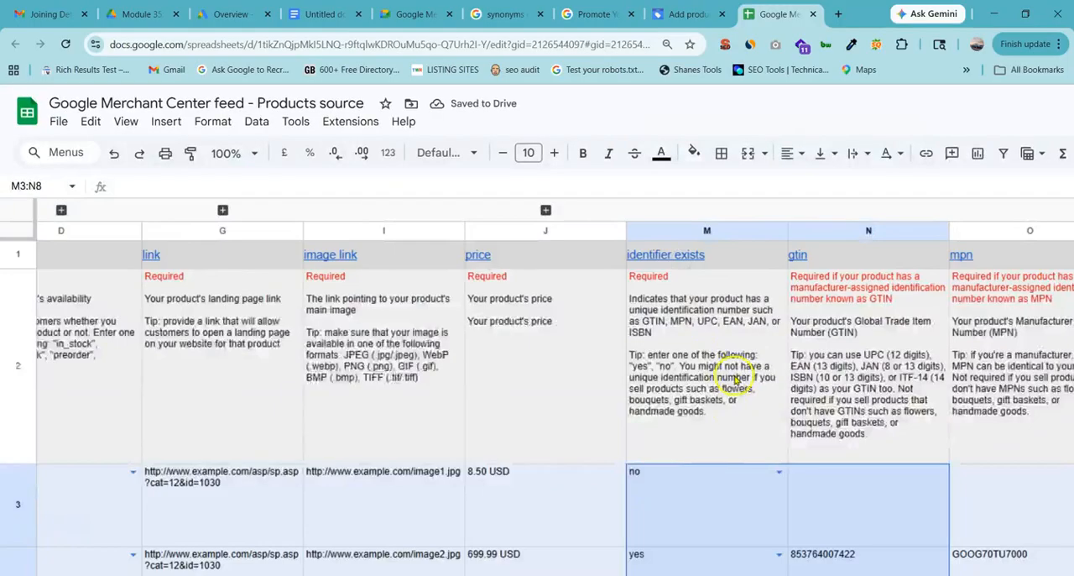
scroll(735, 379, right, 5)
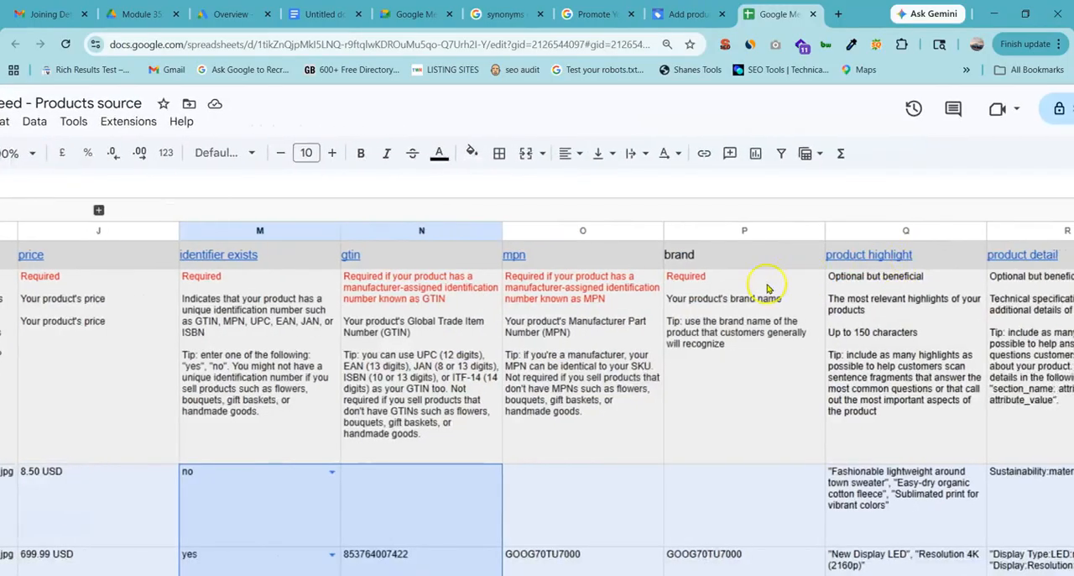
Examine the brand guidance and the empty brand cells below the samples in column P, and select the guidance cell P2.
drag(724, 426, 714, 472)
click(733, 351)
scroll(714, 378, down, 4)
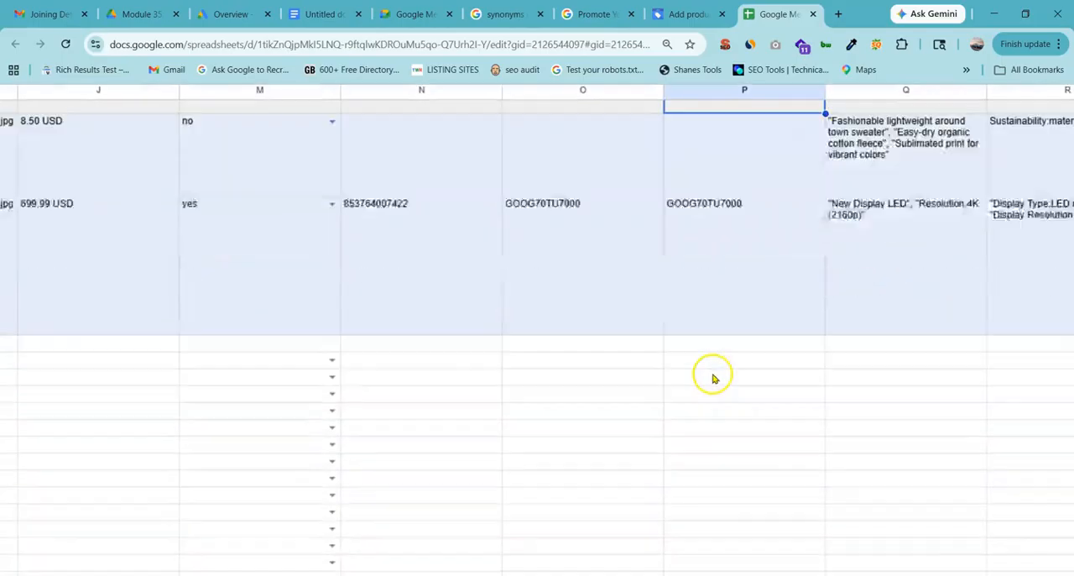
scroll(712, 378, down, 5)
click(708, 281)
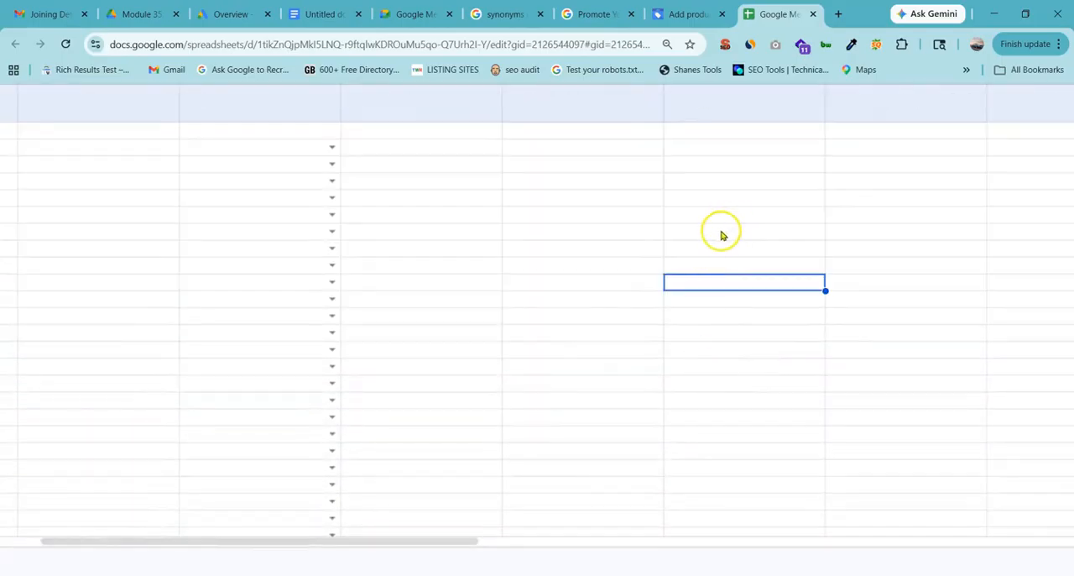
scroll(722, 235, up, 10)
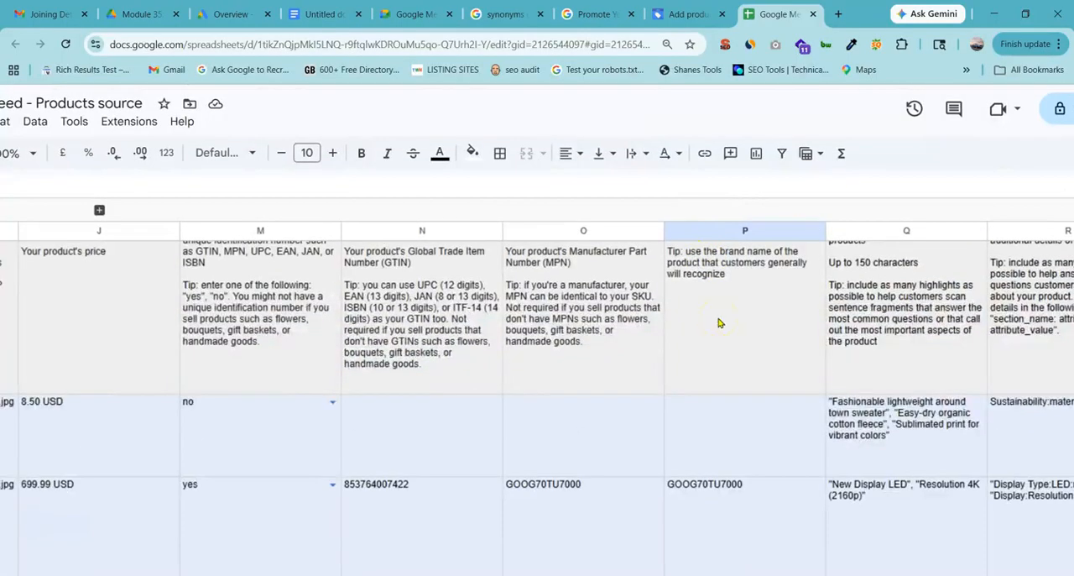
scroll(719, 323, up, 1)
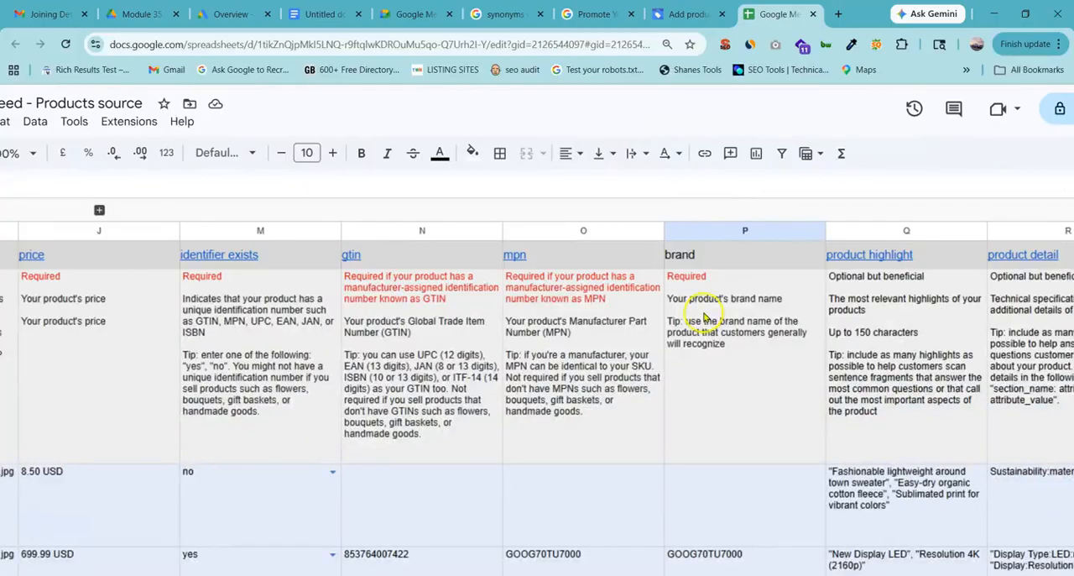
click(714, 320)
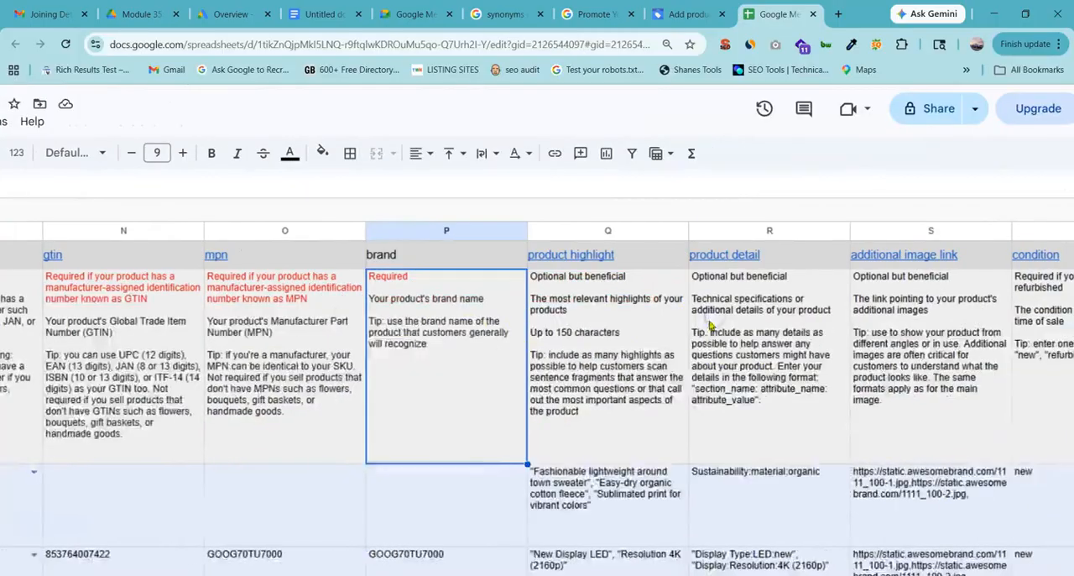
Select the whole brand column P and look back across the attribute columns to id.
click(473, 230)
key(ctrl+minus)
key(ctrl+minus)
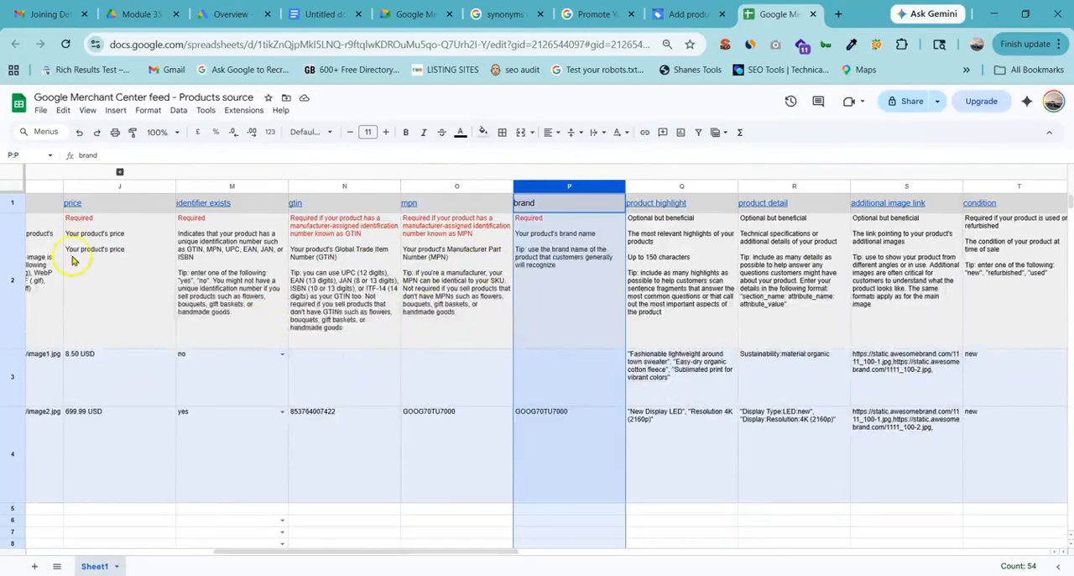
scroll(120, 227, right, 5)
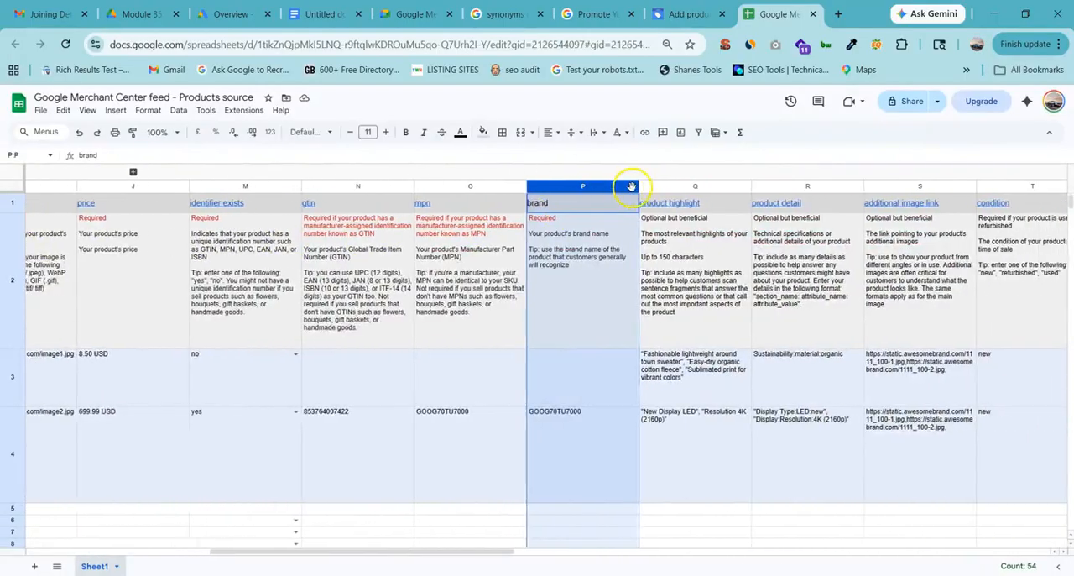
scroll(144, 204, left, 5)
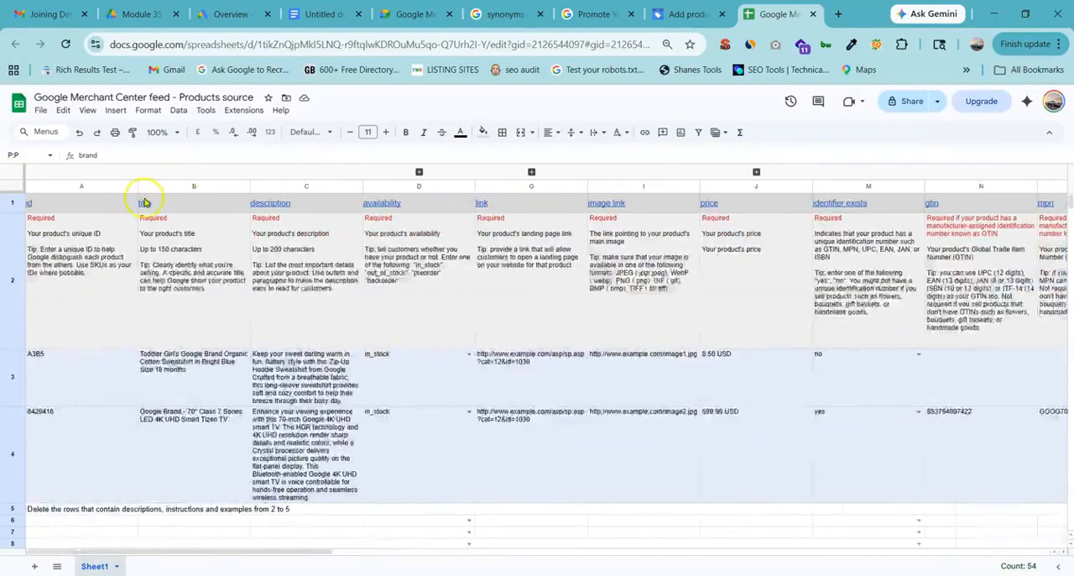
Select the id, title and description columns and rows 2 to 4 one at a time, and return to the id column.
click(104, 187)
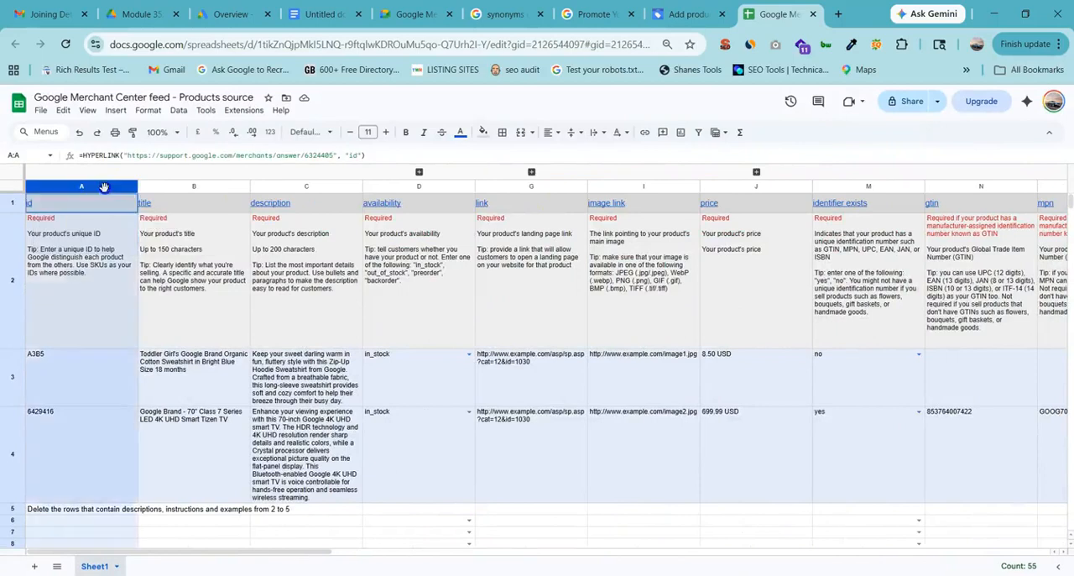
click(192, 186)
click(304, 184)
click(8, 252)
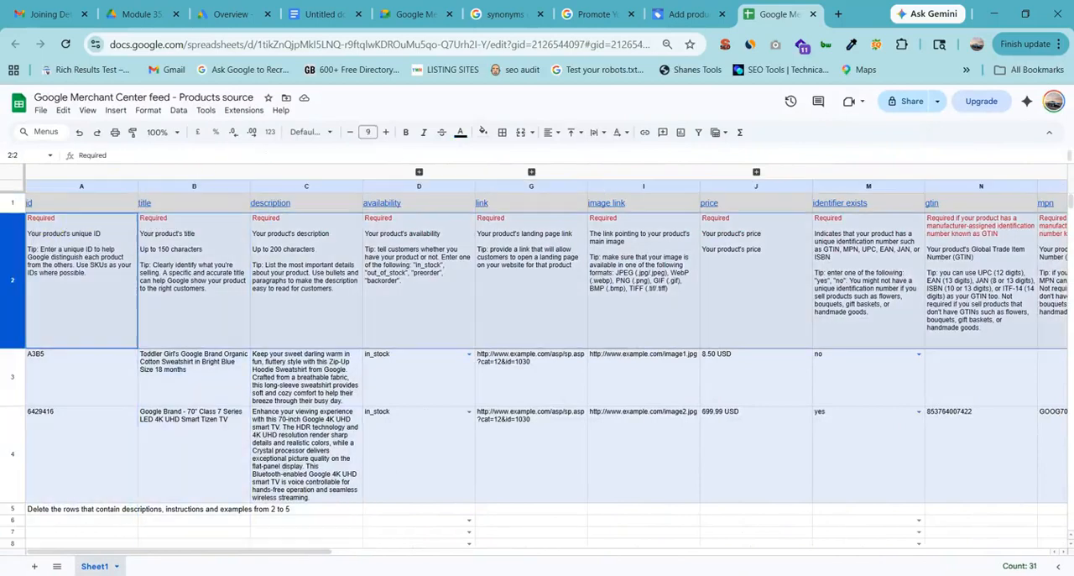
click(7, 376)
click(7, 453)
click(160, 247)
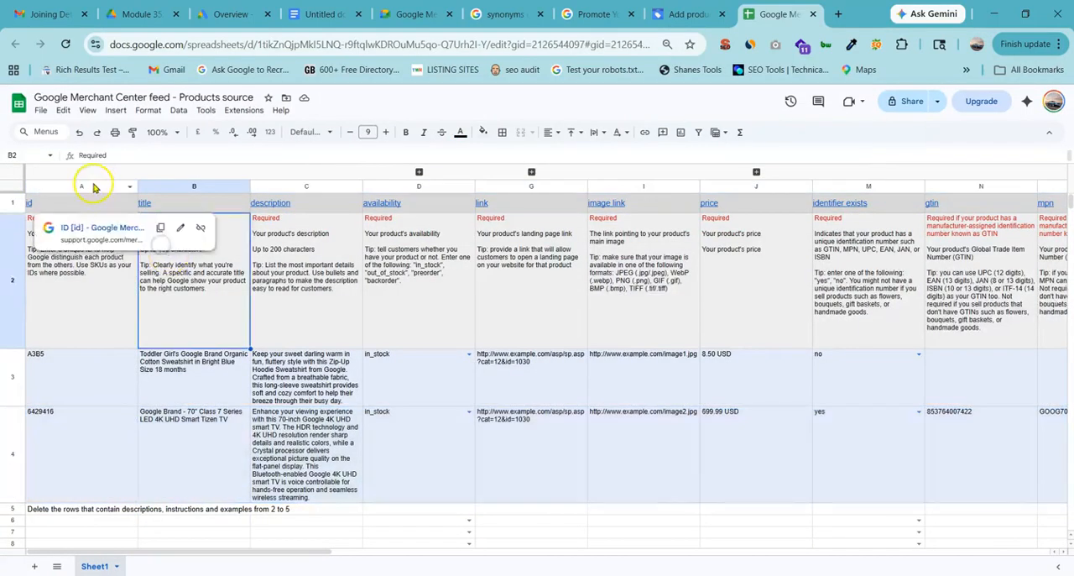
click(92, 185)
Review the attributes marked required from link to brand, and select the empty description cells C10:C36.
scroll(698, 211, right, 5)
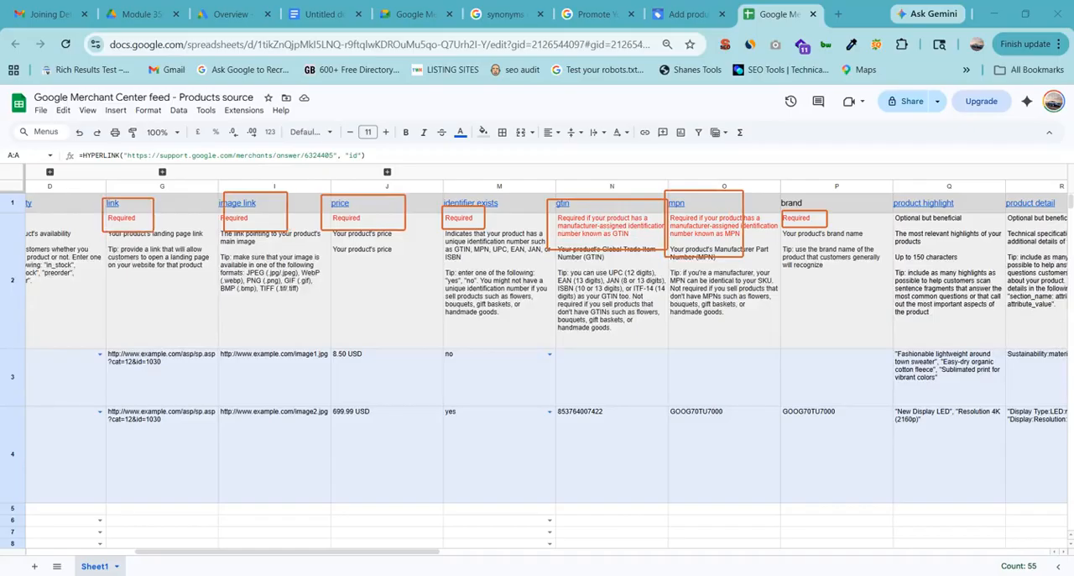
scroll(361, 392, left, 2)
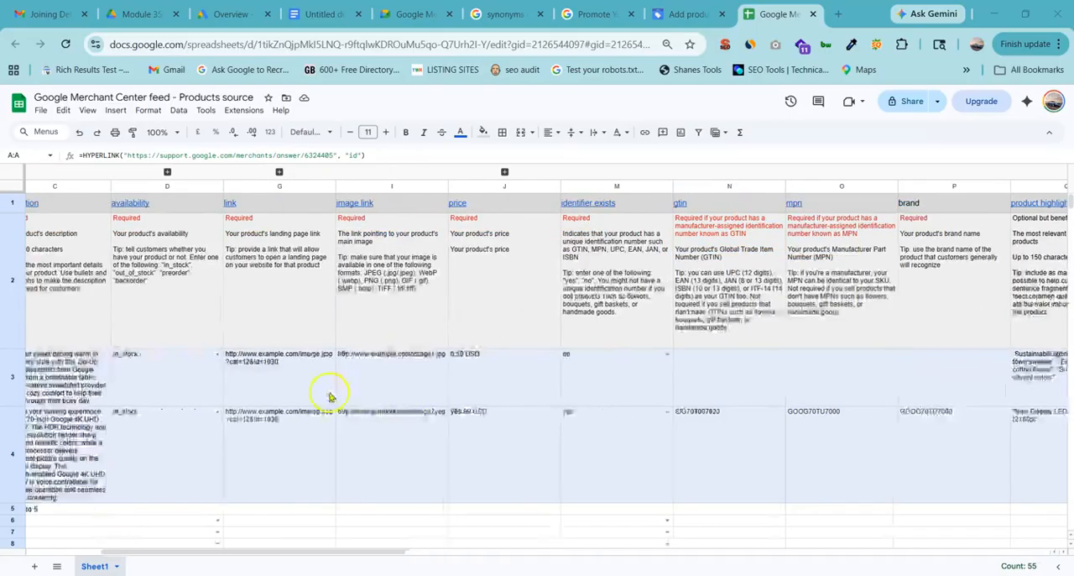
scroll(252, 370, down, 5)
scroll(194, 391, down, 2)
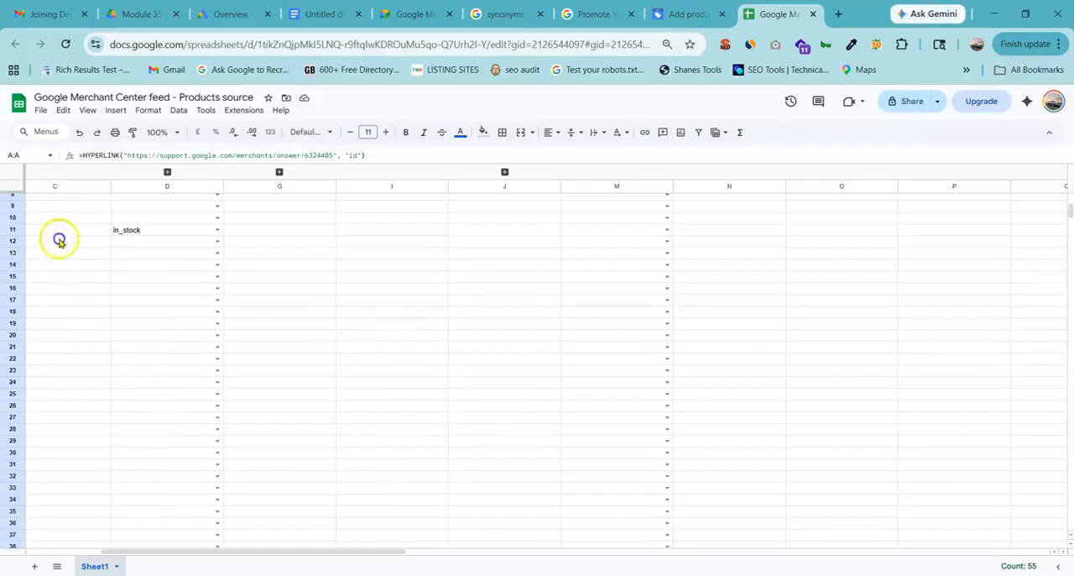
drag(57, 218, 57, 458)
scroll(455, 384, right, 3)
scroll(563, 283, up, 10)
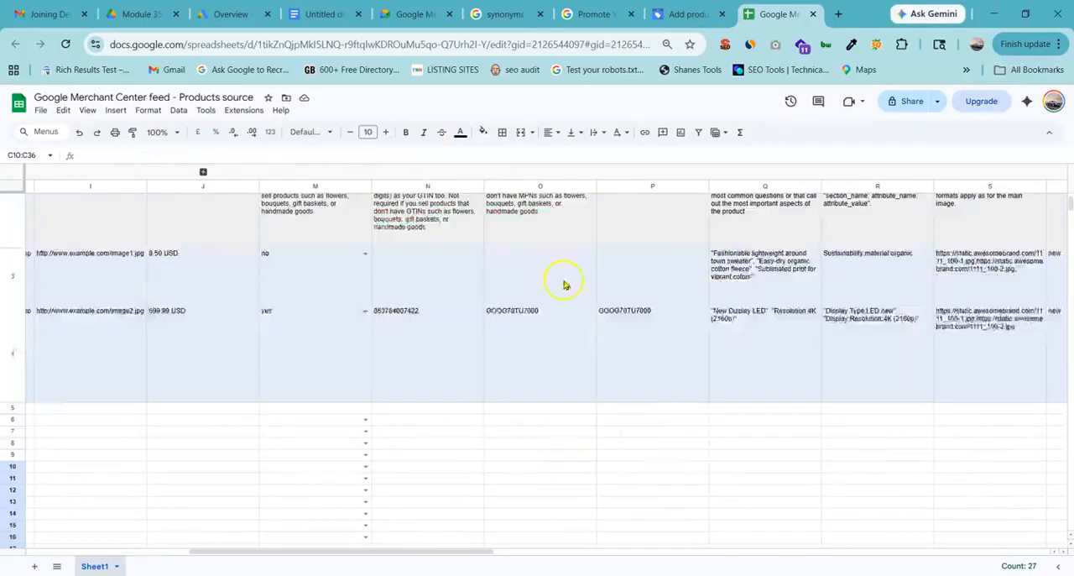
Highlight the condition cells T2:T3, show the choices in T3, and return to the guidance in T2 without picking one.
scroll(563, 283, right, 5)
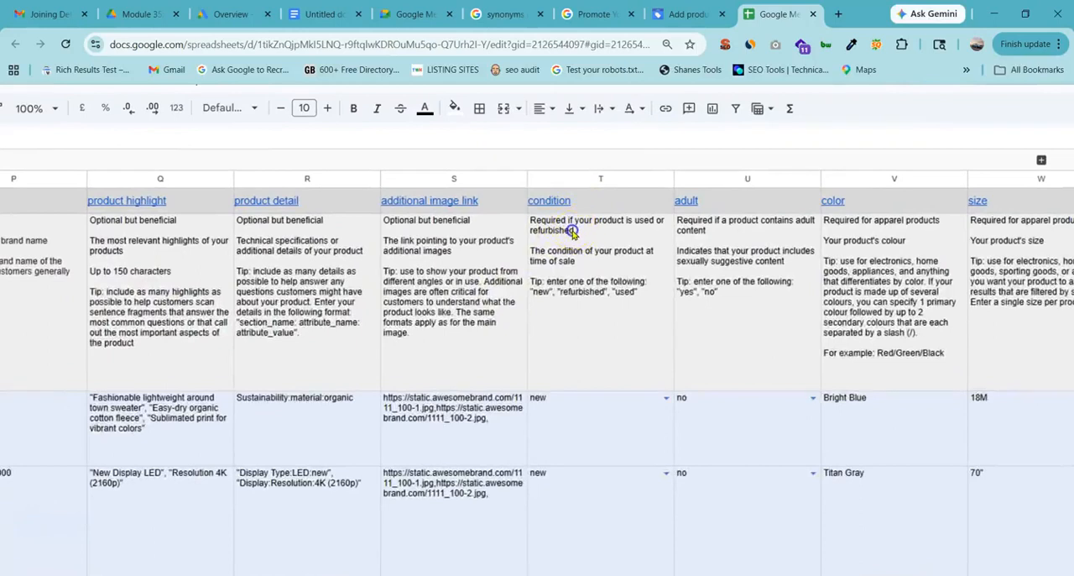
drag(573, 233, 561, 395)
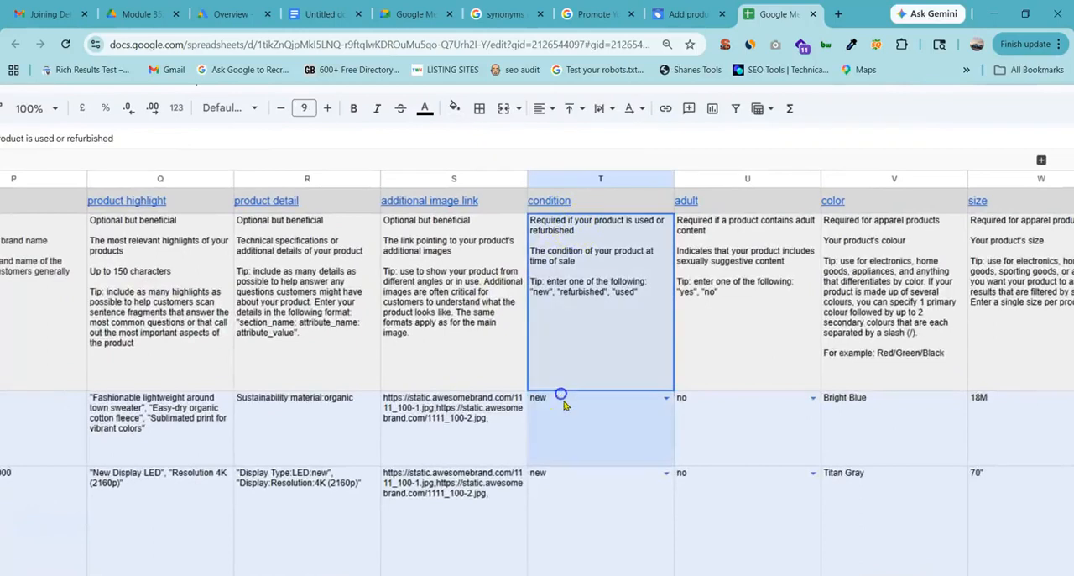
click(667, 401)
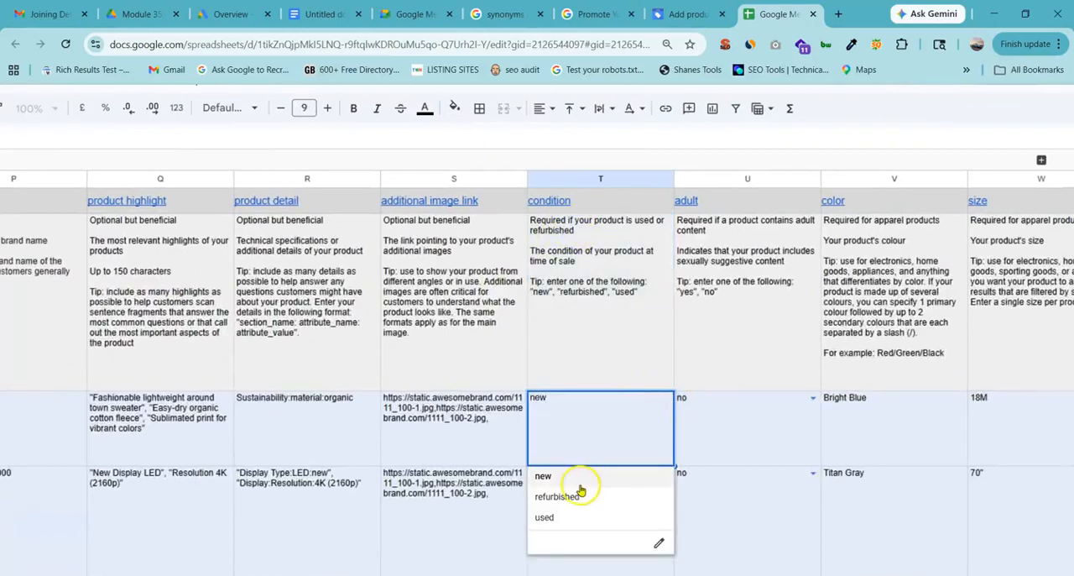
click(583, 277)
Review the adult guidance in column U, show the choices in the empty cell U6, and move to U4 without picking one.
scroll(839, 306, right, 8)
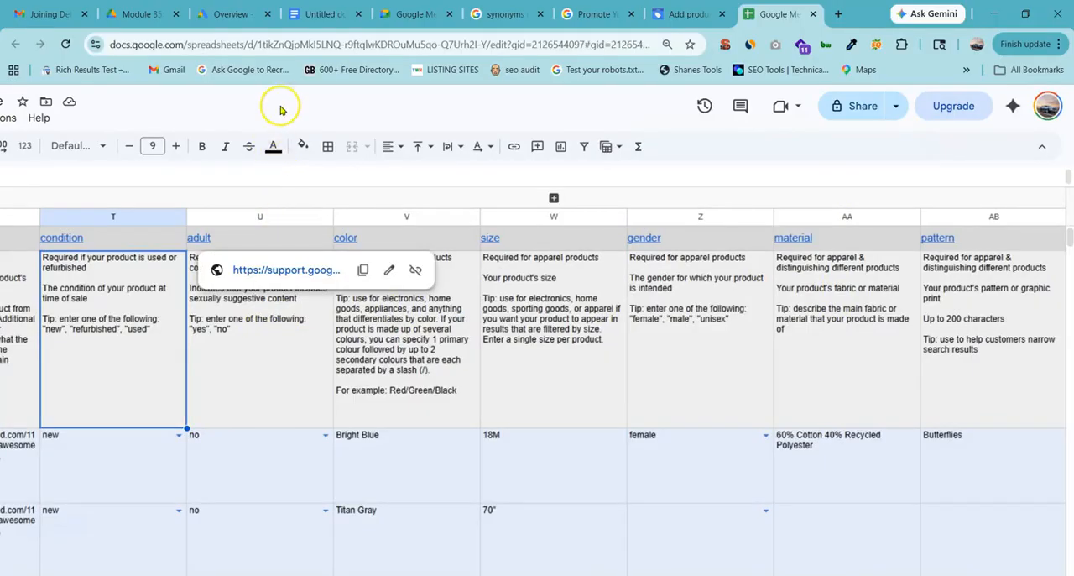
click(290, 382)
click(147, 368)
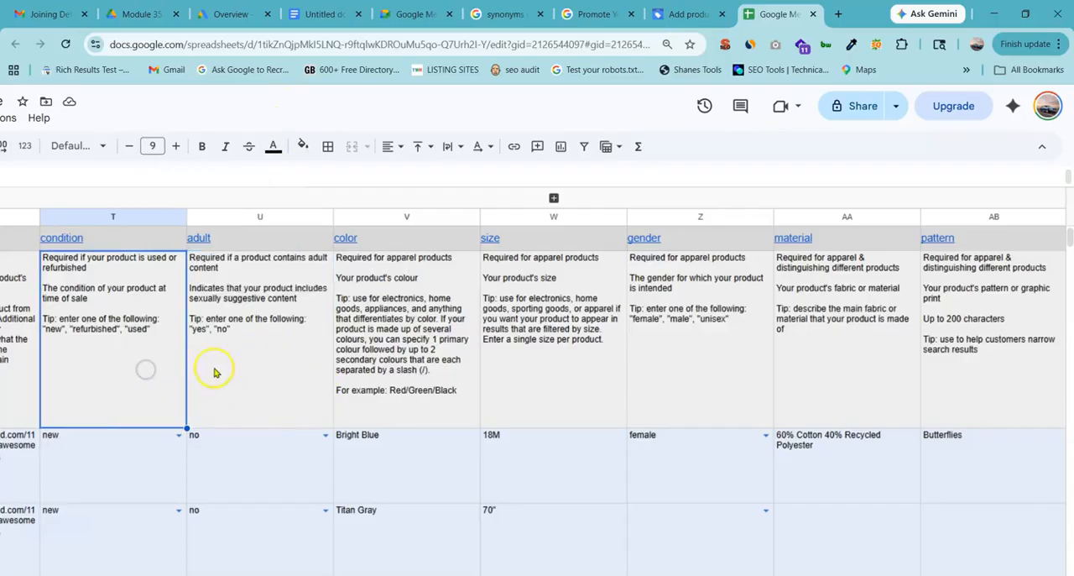
scroll(278, 435, down, 5)
click(325, 222)
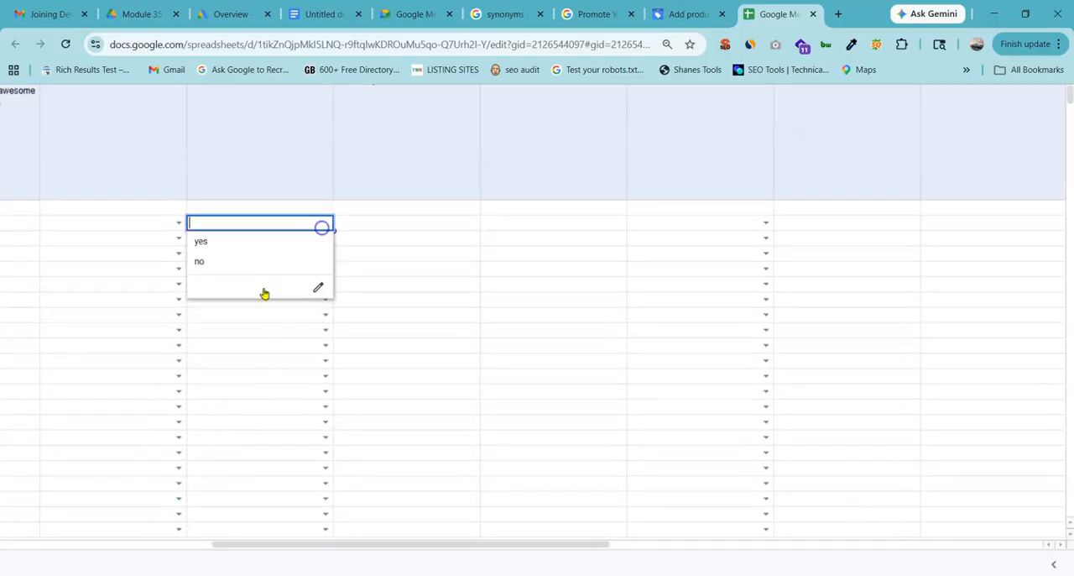
click(255, 160)
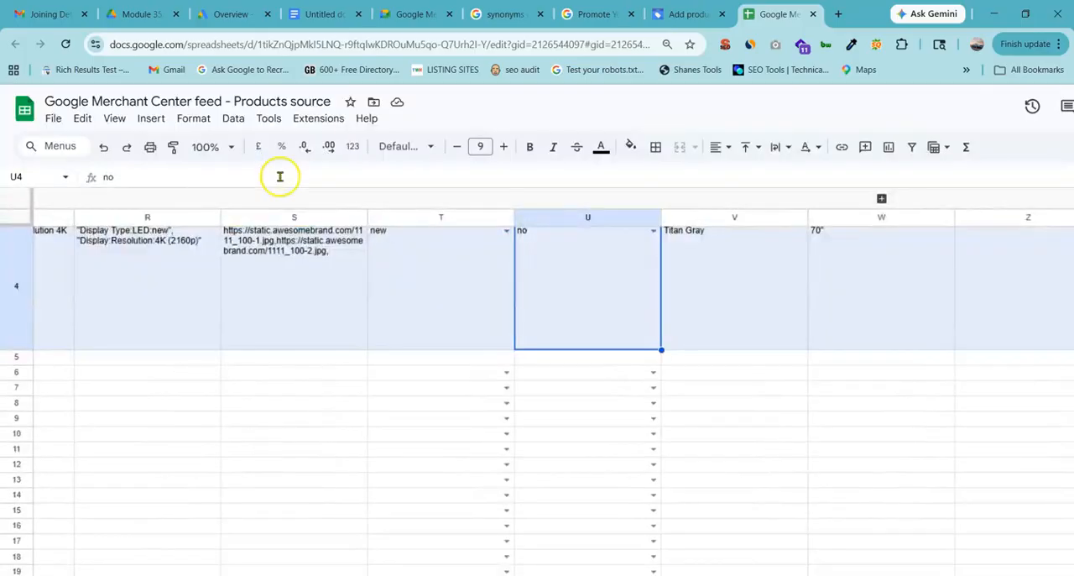
Highlight the guidance and sample values of the color, size and gender columns in turn.
scroll(652, 367, up, 3)
scroll(546, 321, right, 5)
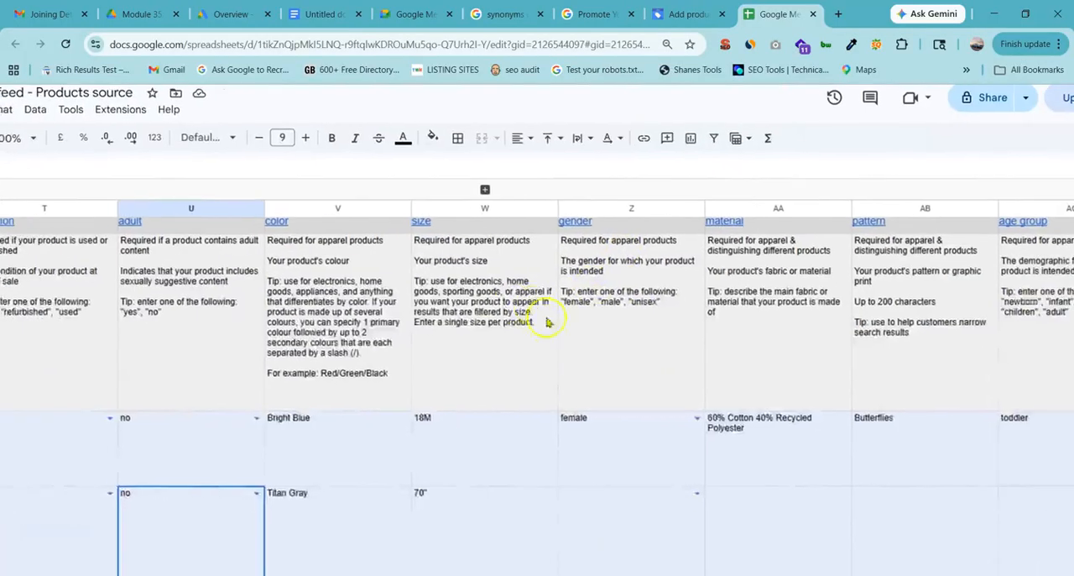
drag(318, 430, 317, 449)
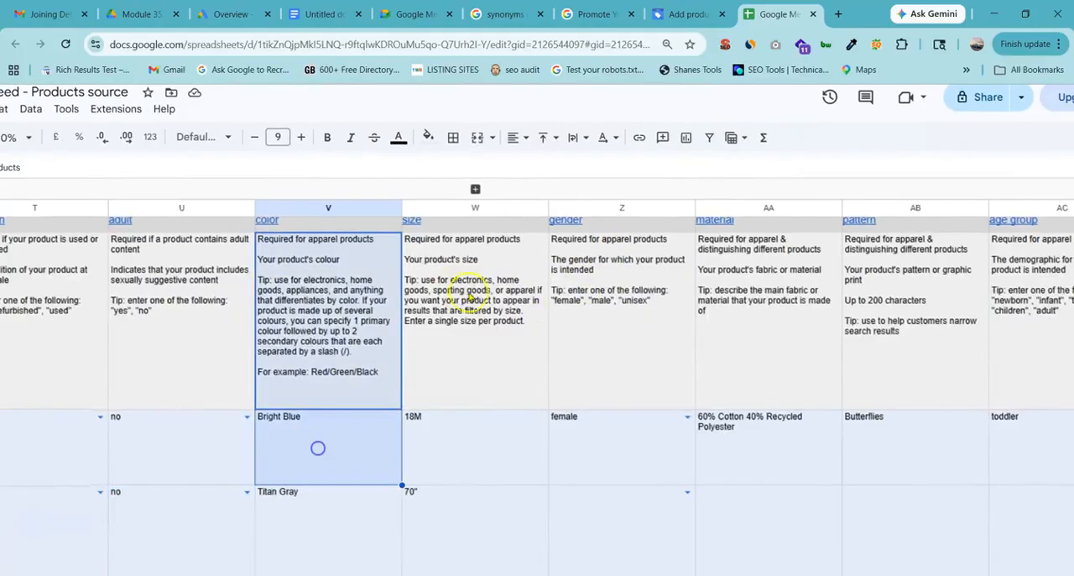
drag(473, 295, 431, 530)
scroll(553, 346, right, 3)
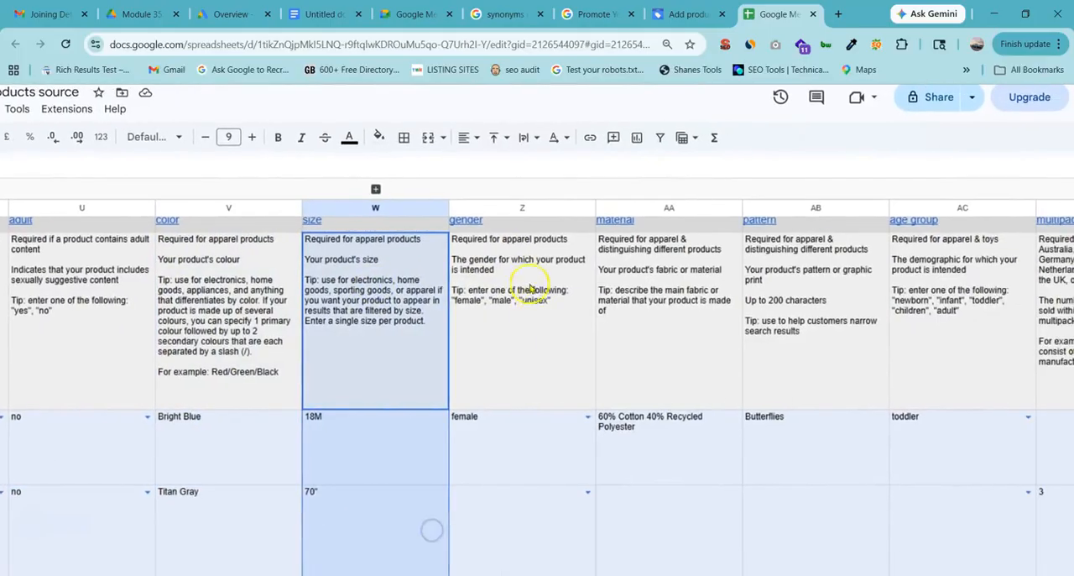
drag(523, 344, 499, 521)
Highlight the material guidance, select the sample material in AA3, and return to the guidance in AA2.
scroll(604, 288, right, 3)
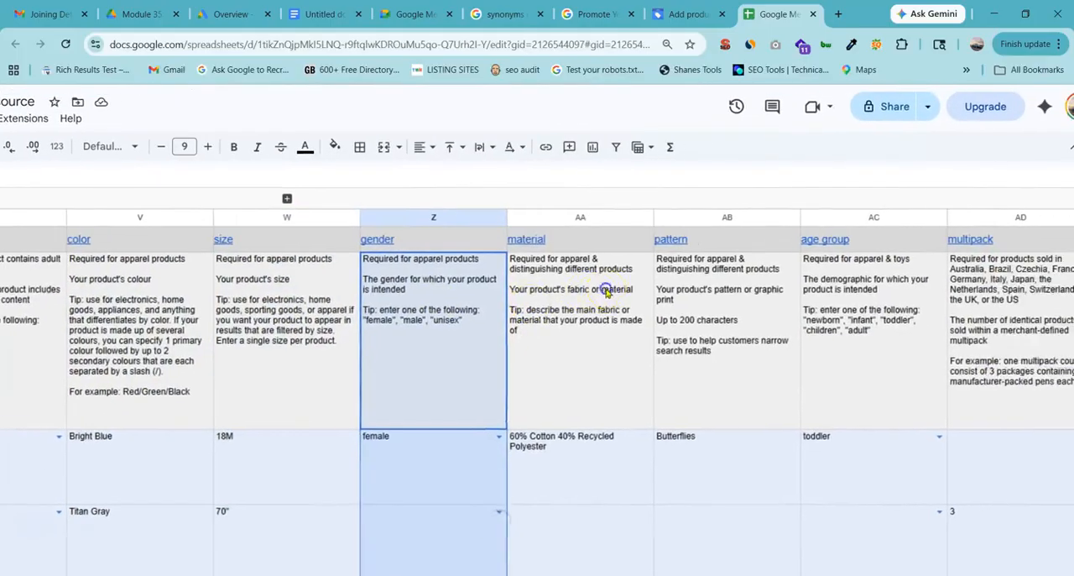
drag(604, 287, 531, 475)
click(532, 466)
scroll(551, 443, up, 3)
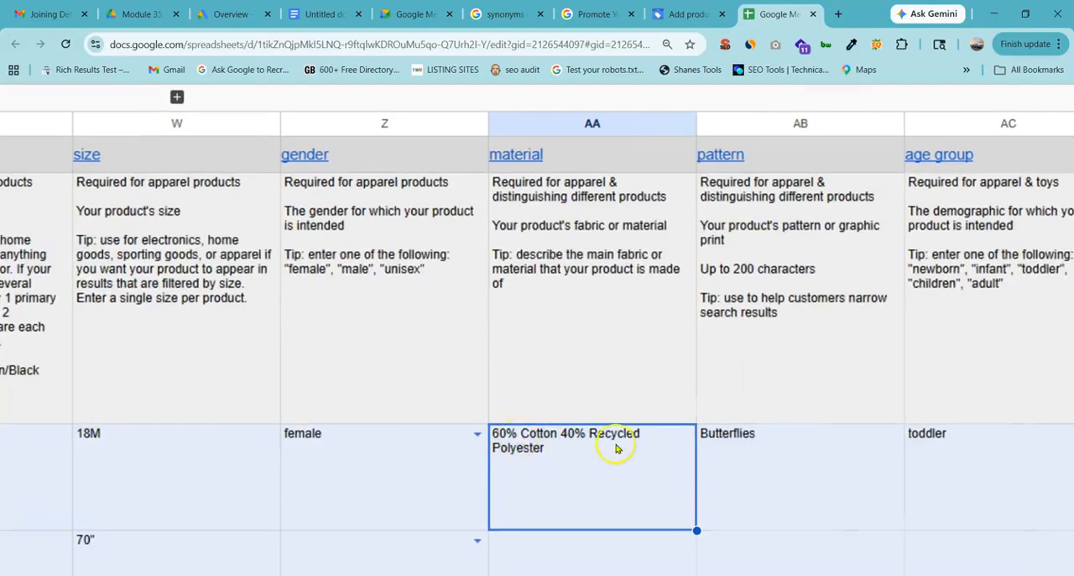
scroll(616, 449, down, 3)
click(570, 371)
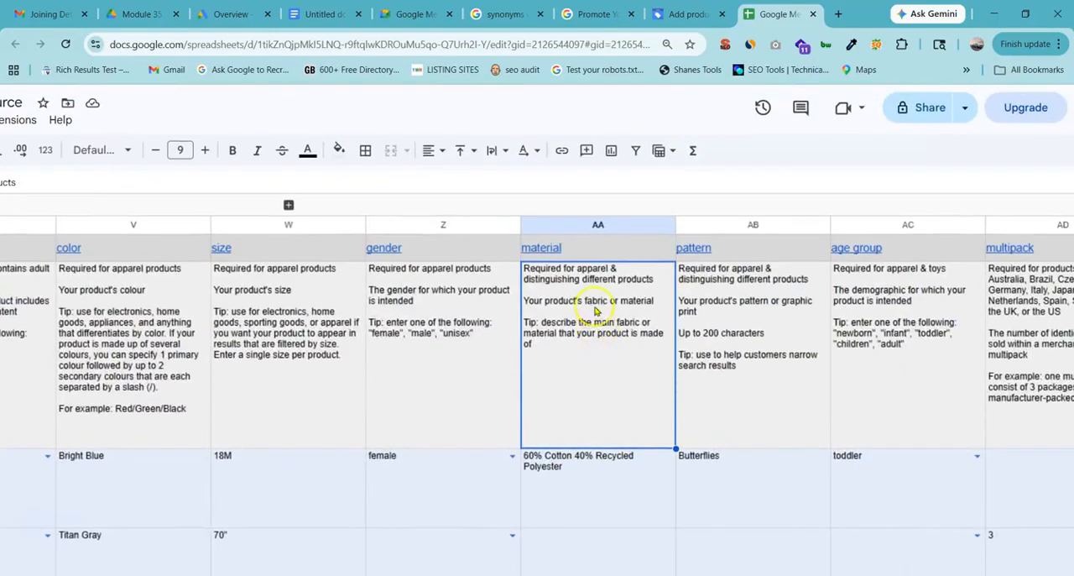
Highlight the guidance and sample values of the pattern and age group columns.
scroll(595, 312, down, 3)
scroll(667, 295, up, 3)
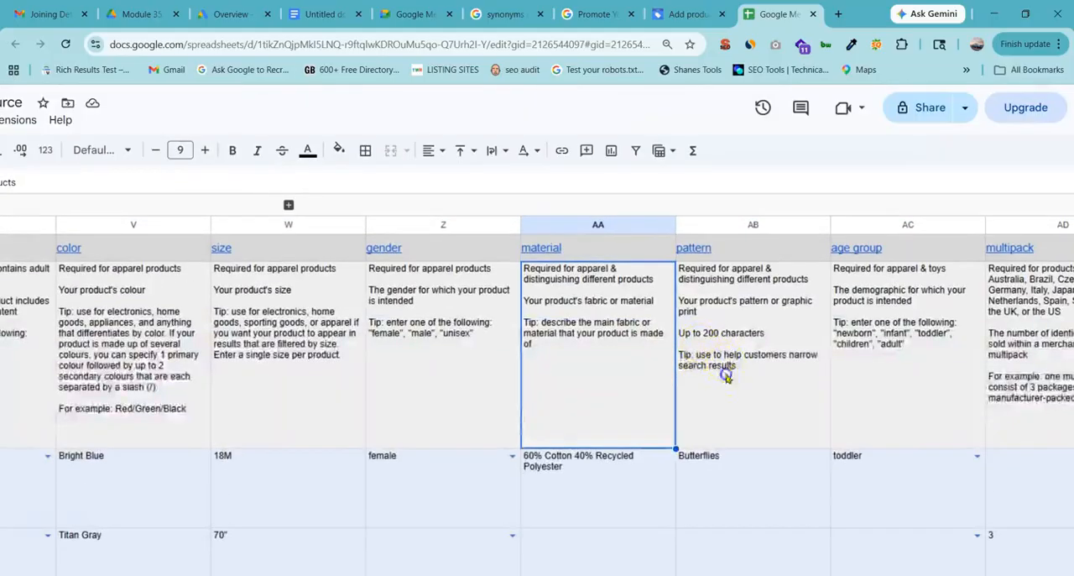
drag(726, 375, 703, 487)
drag(888, 335, 867, 459)
Show the age group choices in the empty cell AC11 and move to AC4 without picking one.
scroll(849, 454, right, 3)
scroll(722, 474, down, 3)
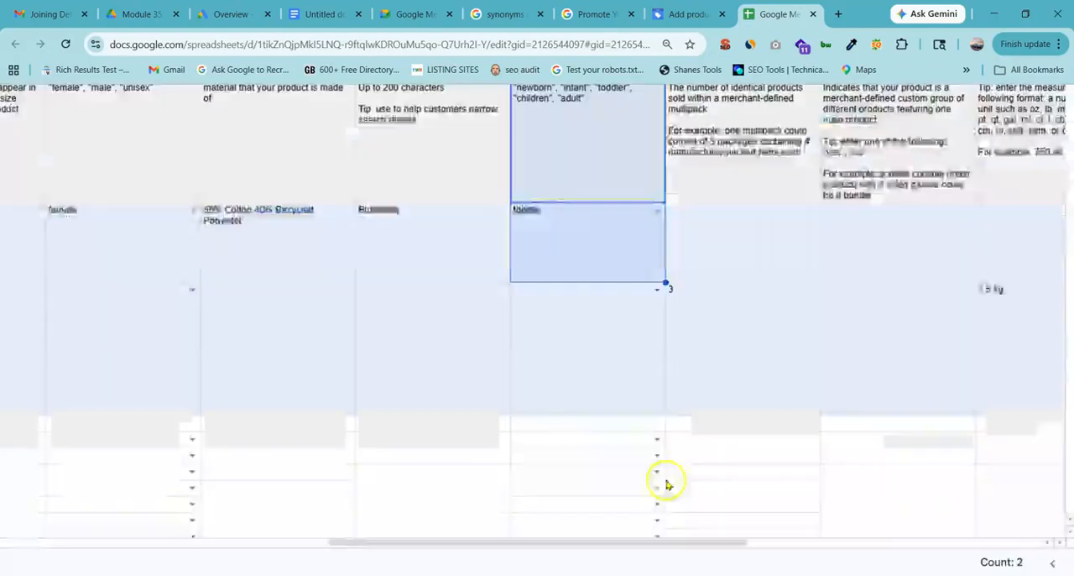
scroll(665, 484, down, 3)
click(658, 333)
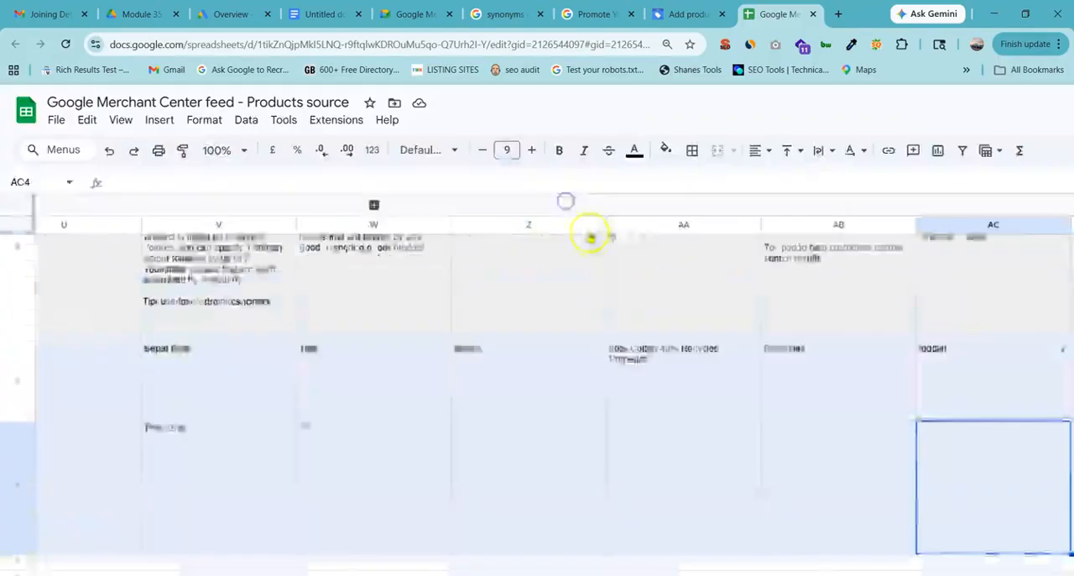
scroll(674, 312, up, 2)
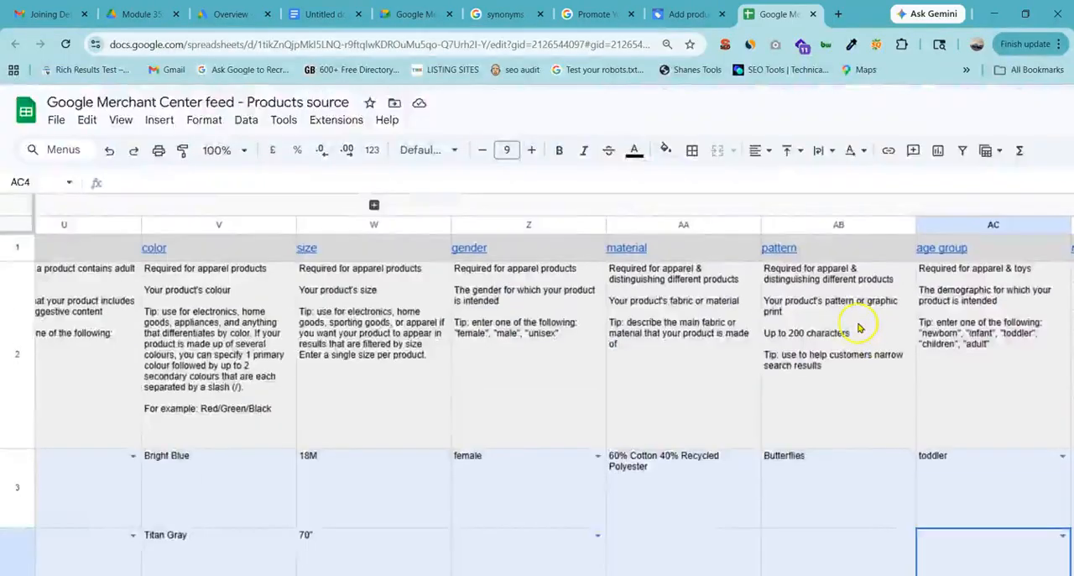
Look back over the columns from age group to link, comparing the apparel attributes with the required ones.
scroll(810, 350, right, 5)
scroll(688, 361, left, 10)
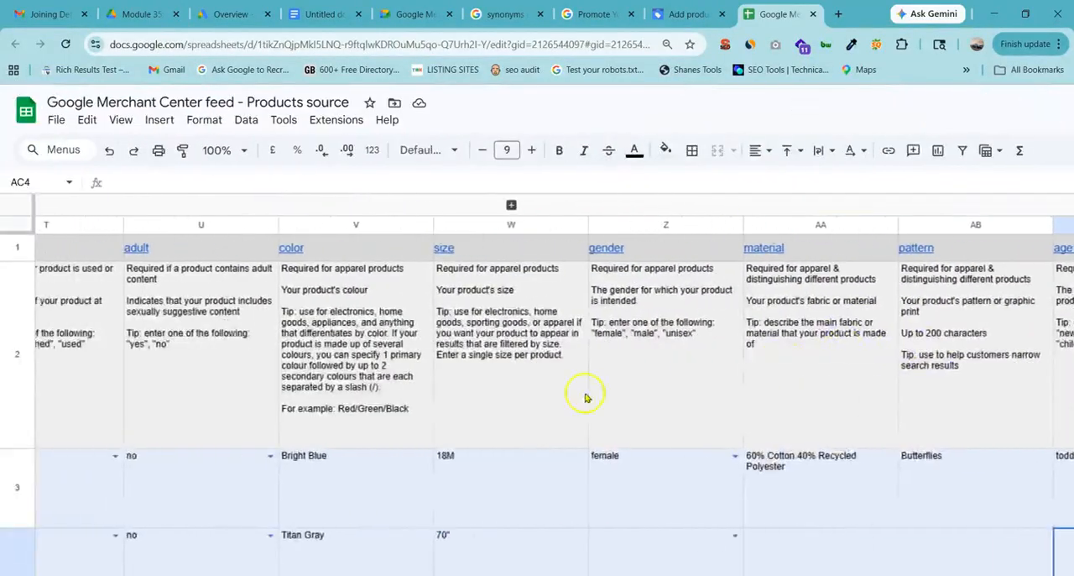
scroll(388, 421, left, 6)
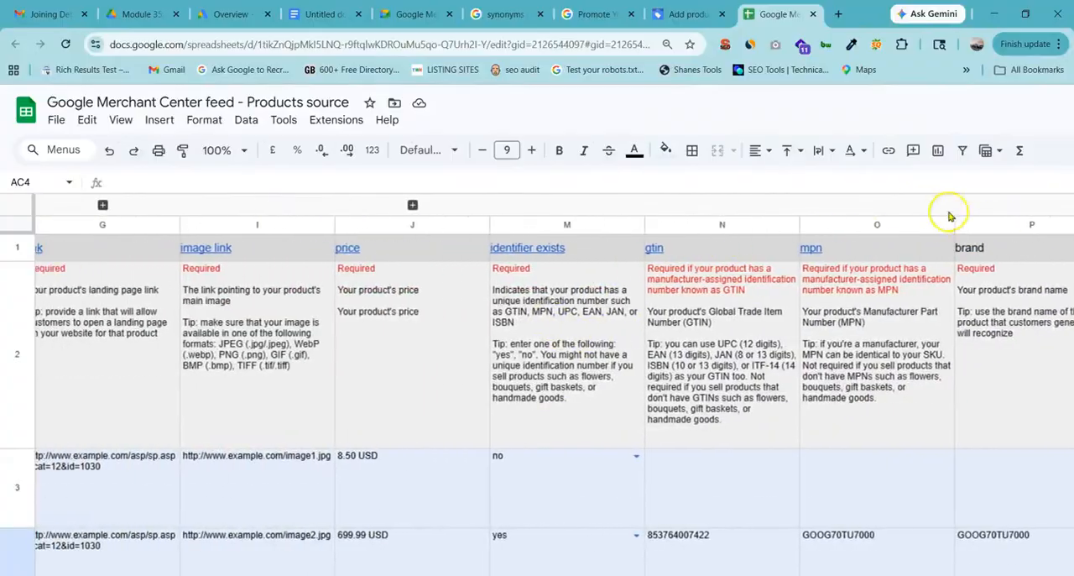
scroll(539, 319, down, 3)
scroll(408, 321, up, 1)
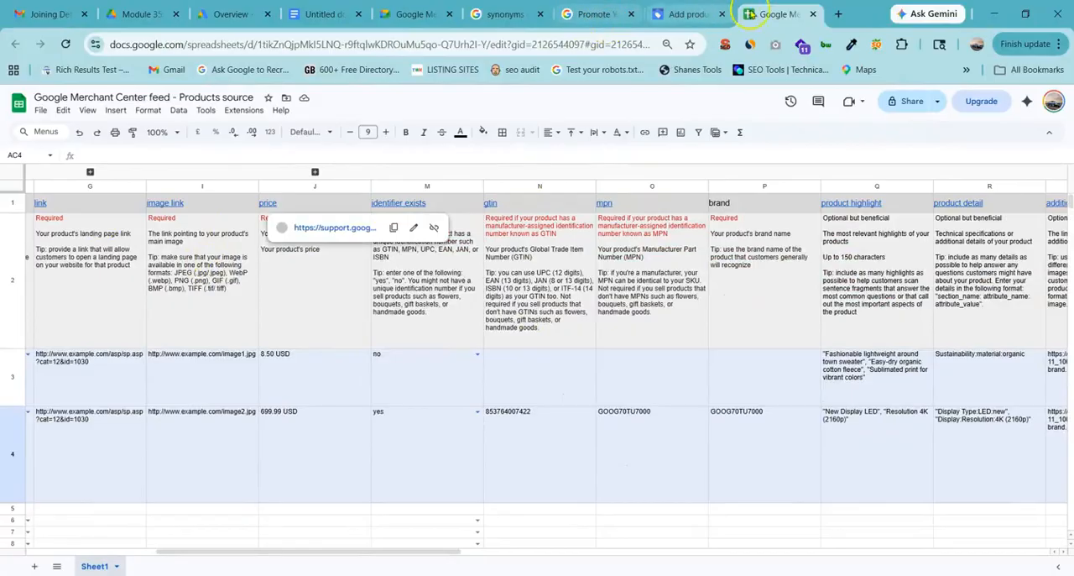
Close the feed template spreadsheet and finish adding the product source from the new template, for India in English.
click(812, 15)
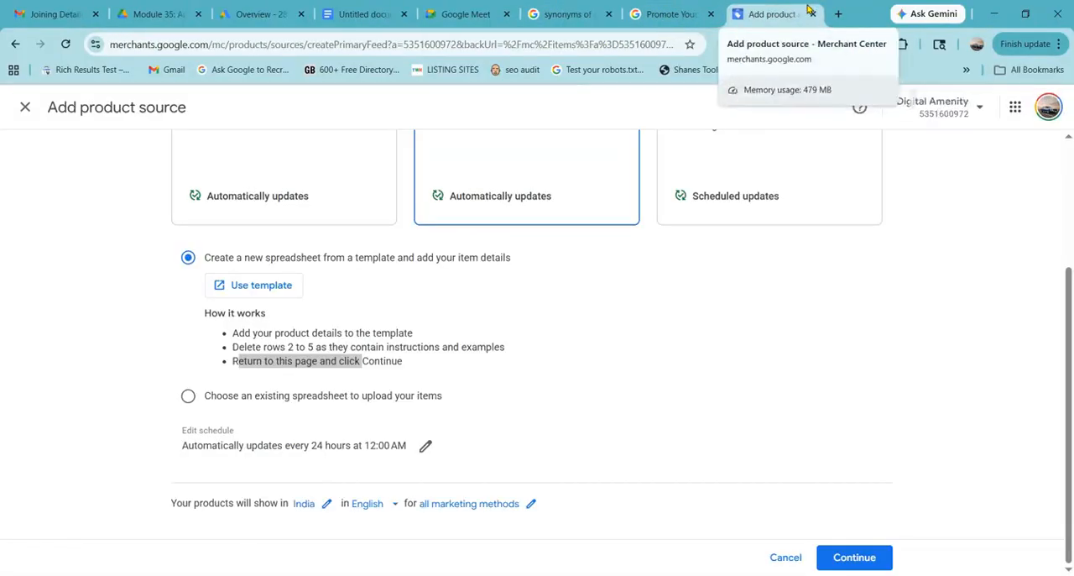
click(585, 415)
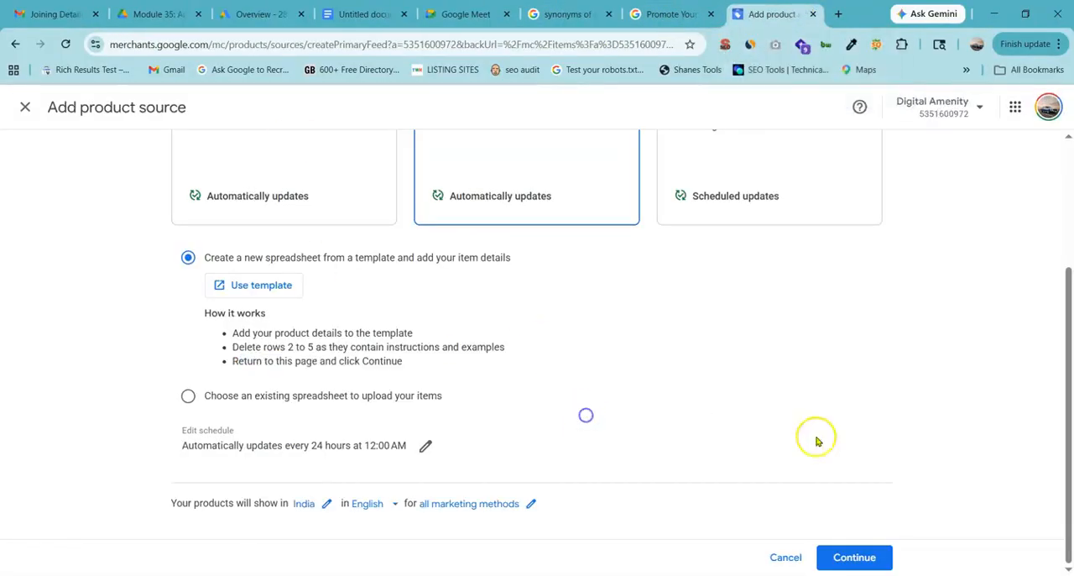
click(871, 556)
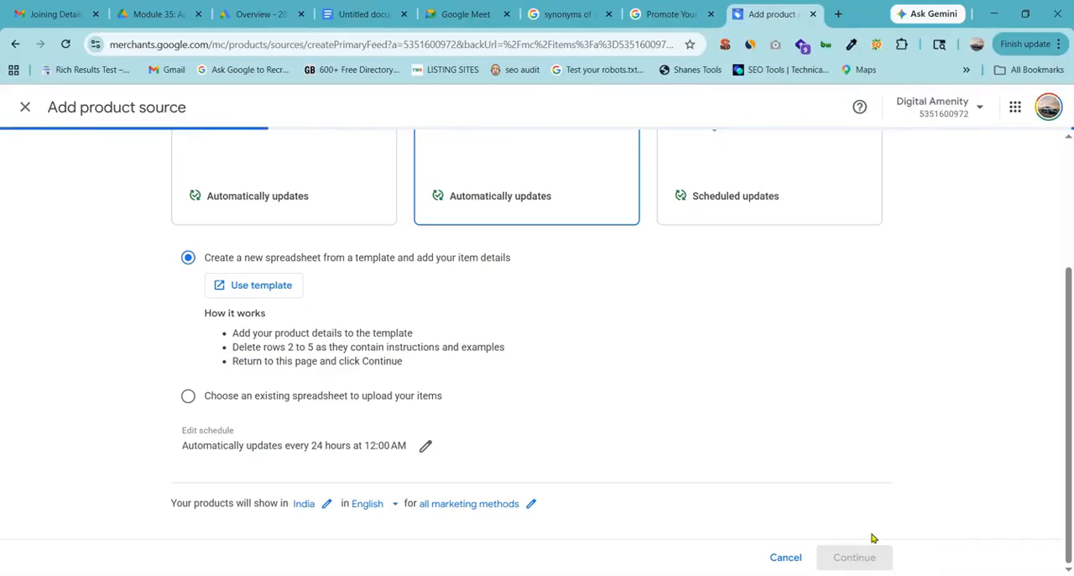
Review the new source's latest update, highlighting the total updated products label, the new products added figure and the product file status.
scroll(906, 510, up, 3)
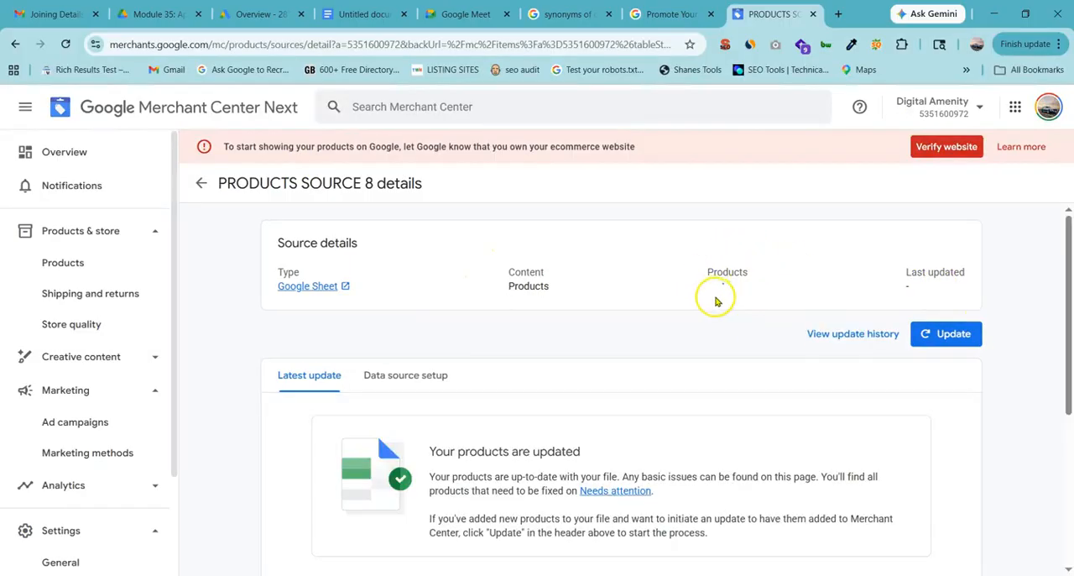
scroll(504, 403, down, 2)
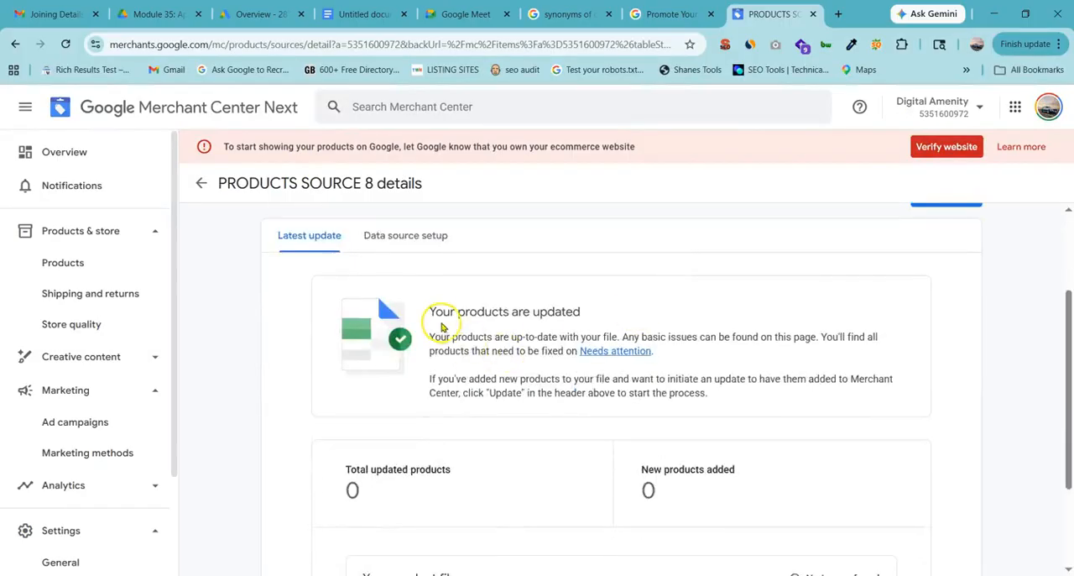
drag(345, 471, 468, 470)
drag(662, 471, 699, 471)
click(629, 492)
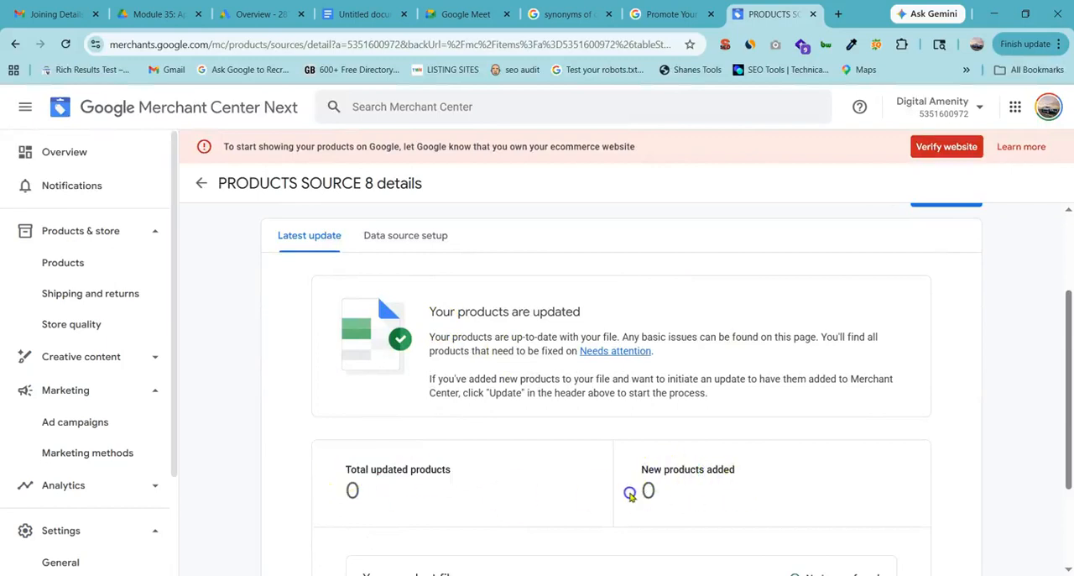
drag(629, 493, 663, 494)
scroll(663, 486, down, 2)
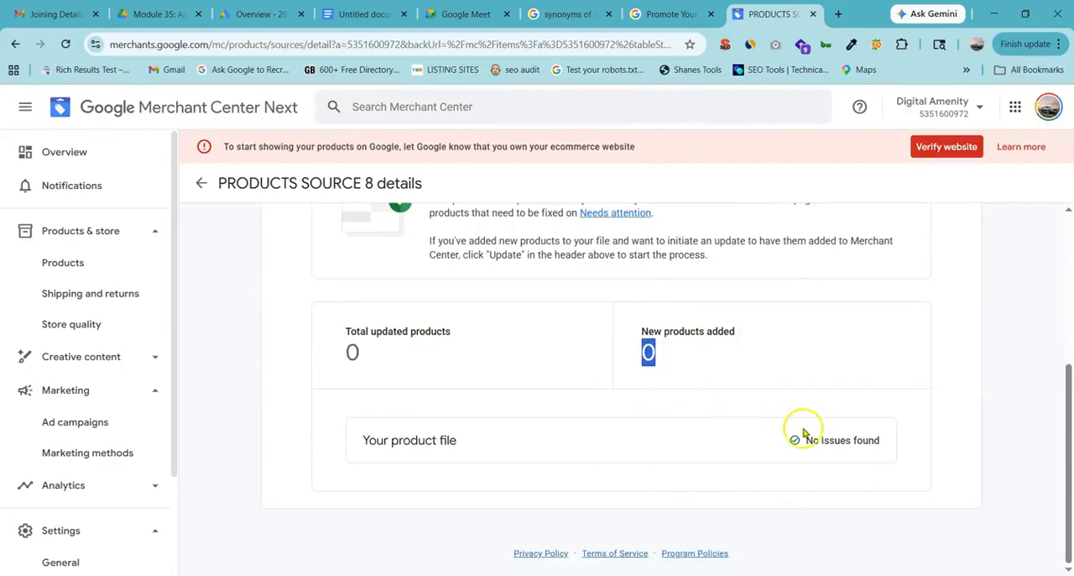
drag(803, 432, 897, 446)
click(966, 421)
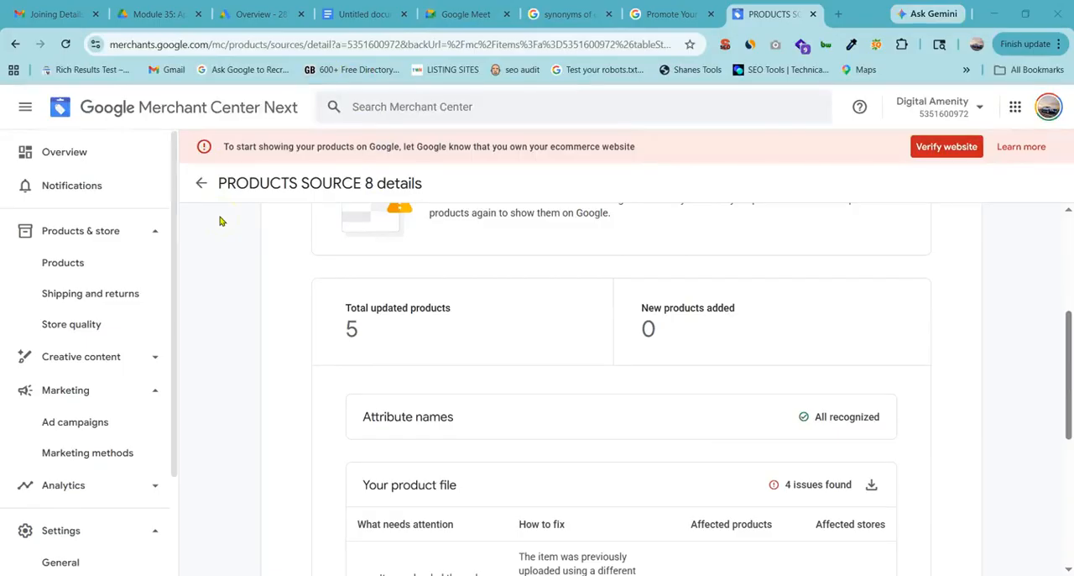
Examine the refreshed update report of the source, including the source details, attribute names and the product file issues with their fixes.
scroll(375, 345, down, 4)
scroll(371, 341, up, 8)
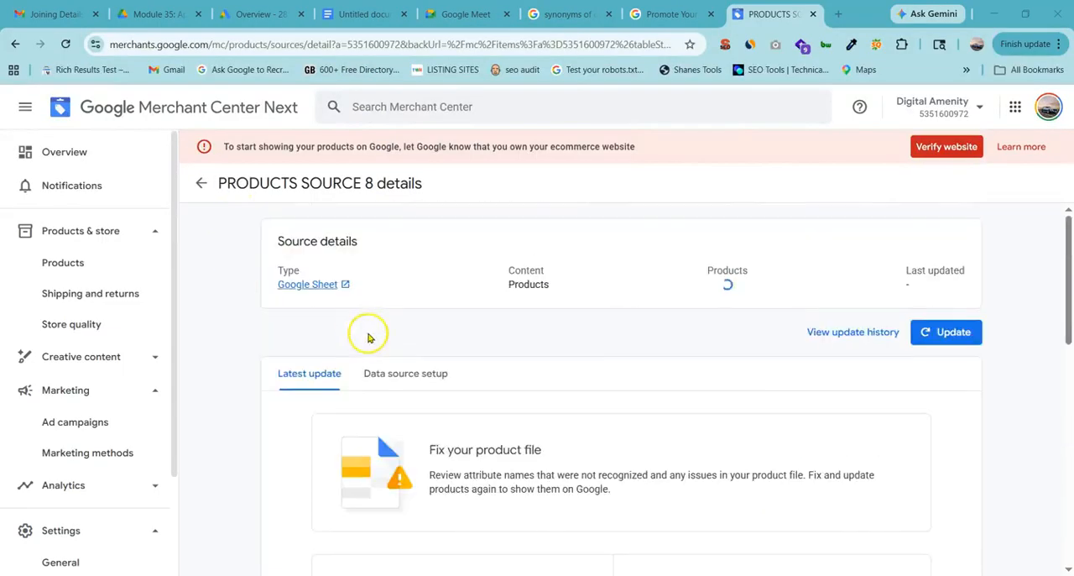
scroll(362, 330, down, 3)
scroll(354, 325, down, 5)
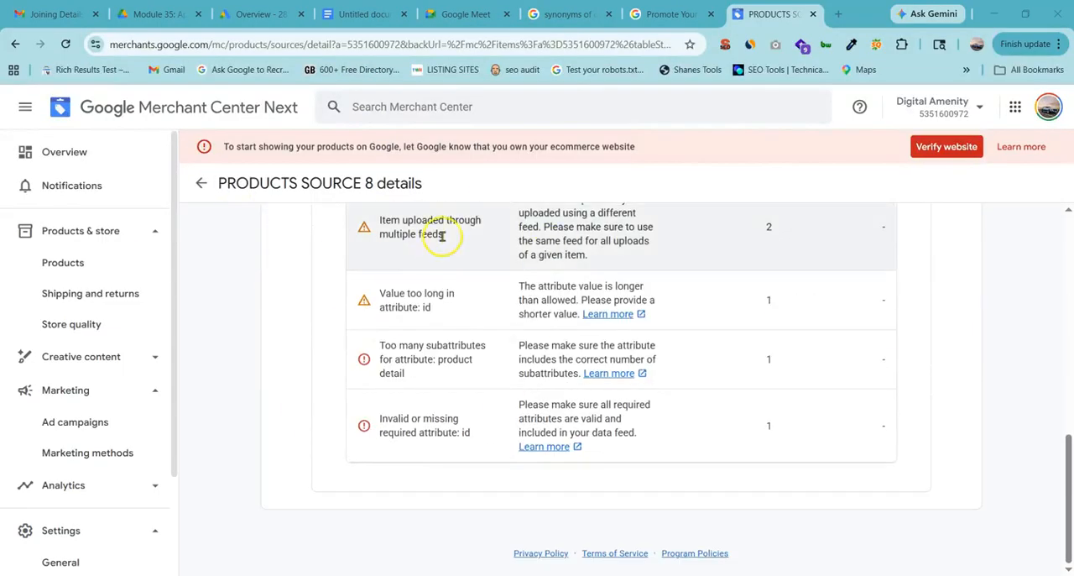
scroll(437, 258, up, 10)
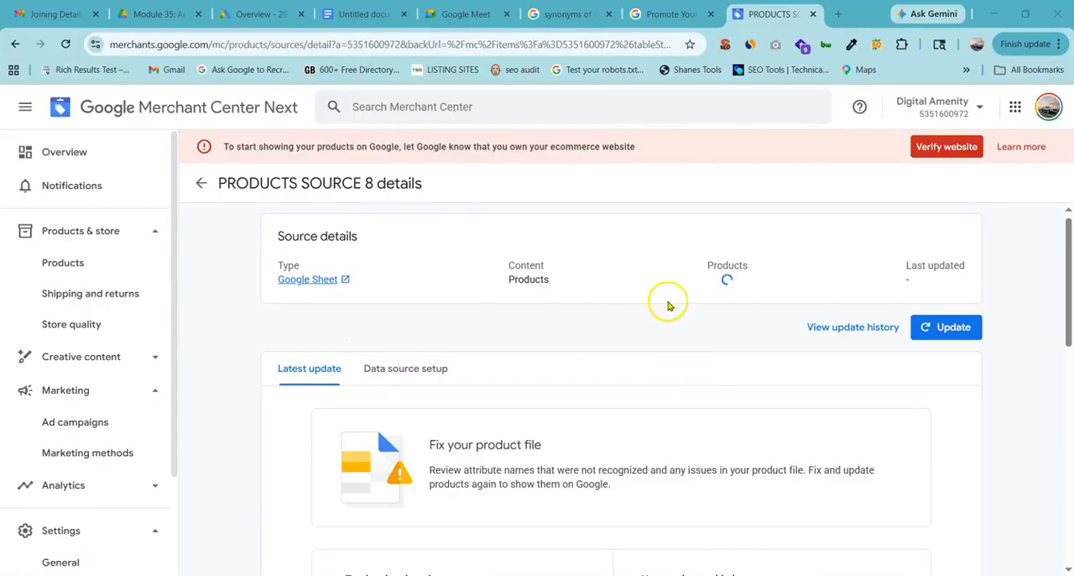
scroll(520, 349, down, 10)
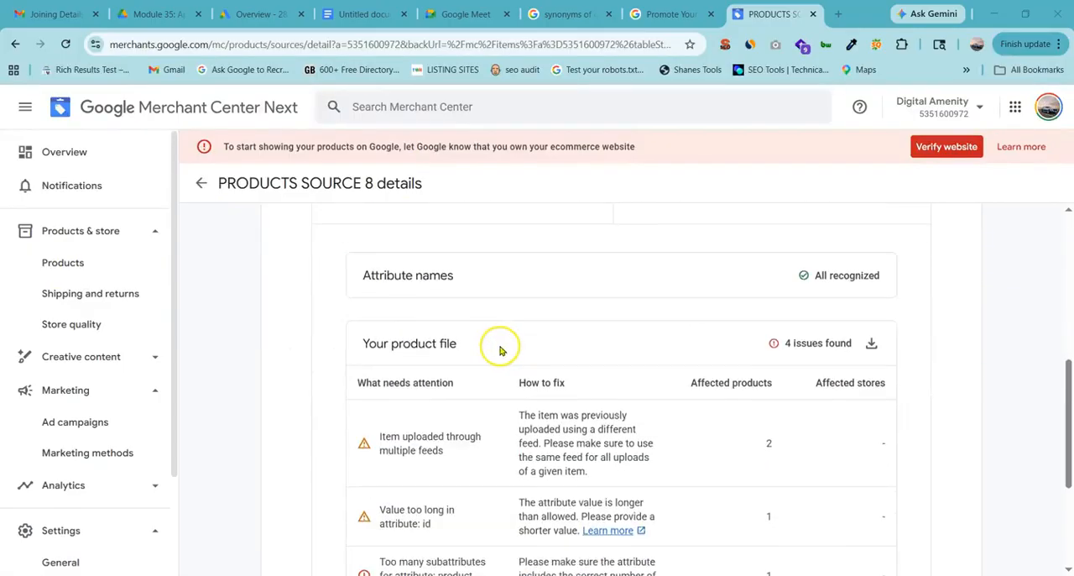
scroll(495, 349, up, 10)
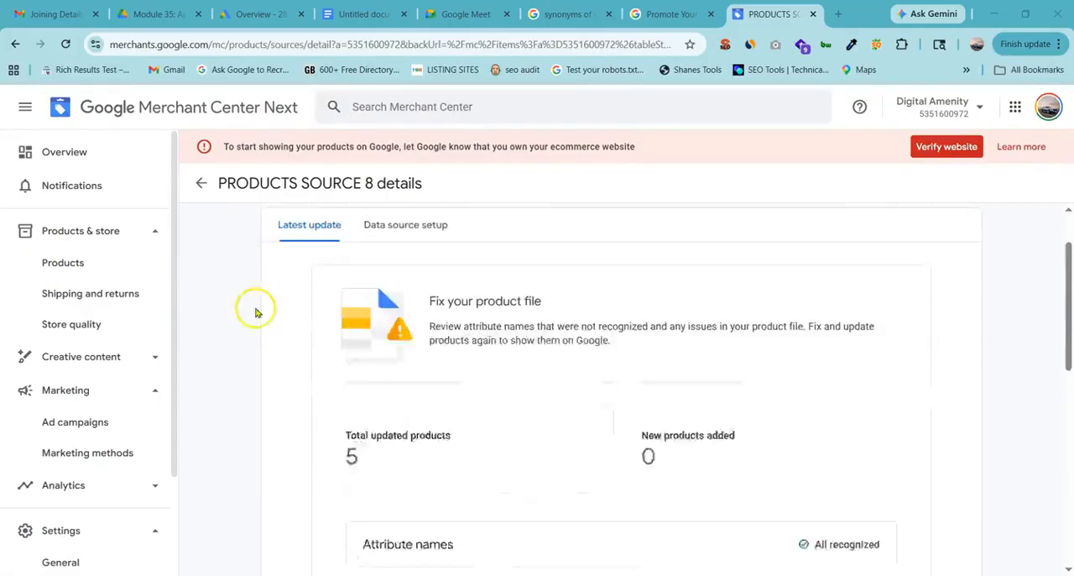
Open the account's Products page and review the listed items and product totals, selecting and deselecting the toddler sweatshirt along the way.
click(74, 262)
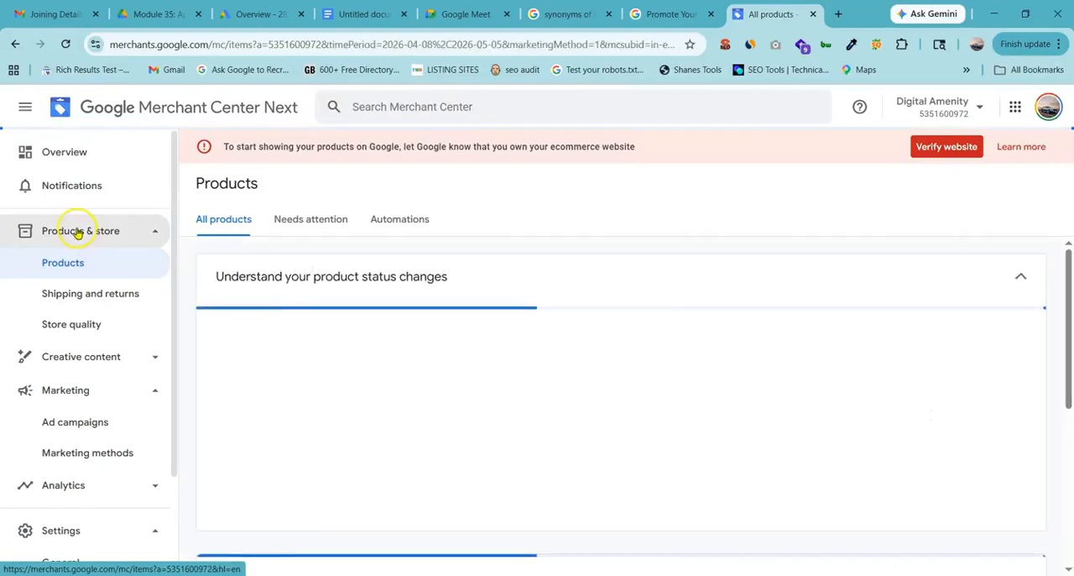
scroll(241, 343, down, 6)
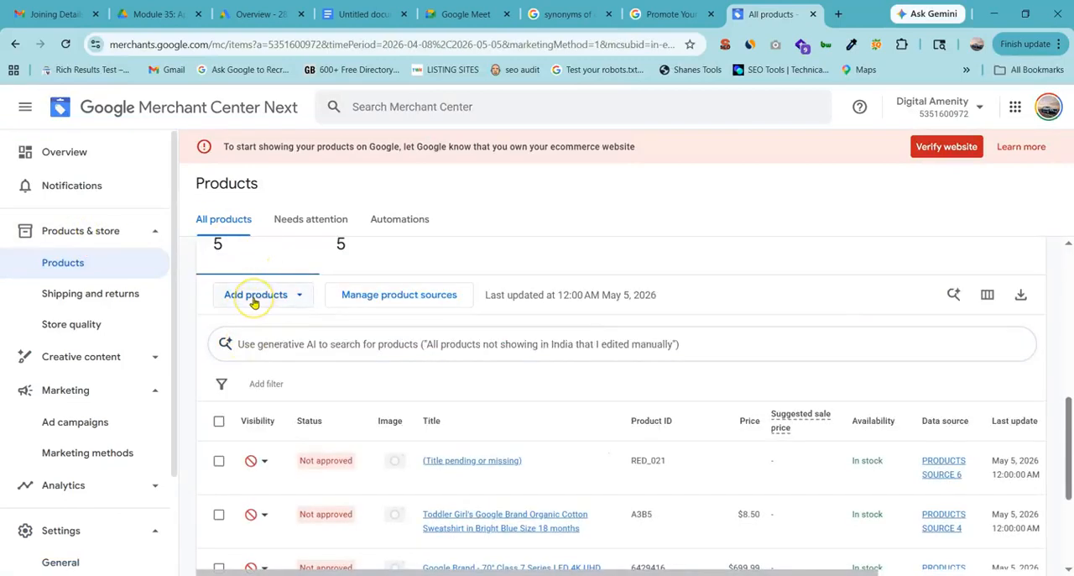
scroll(364, 319, down, 3)
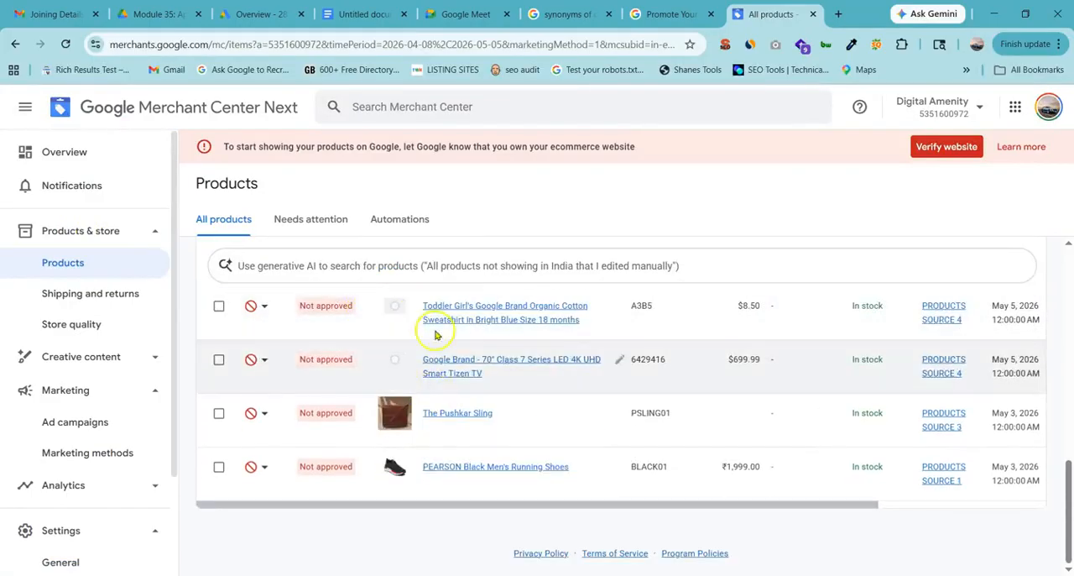
click(218, 306)
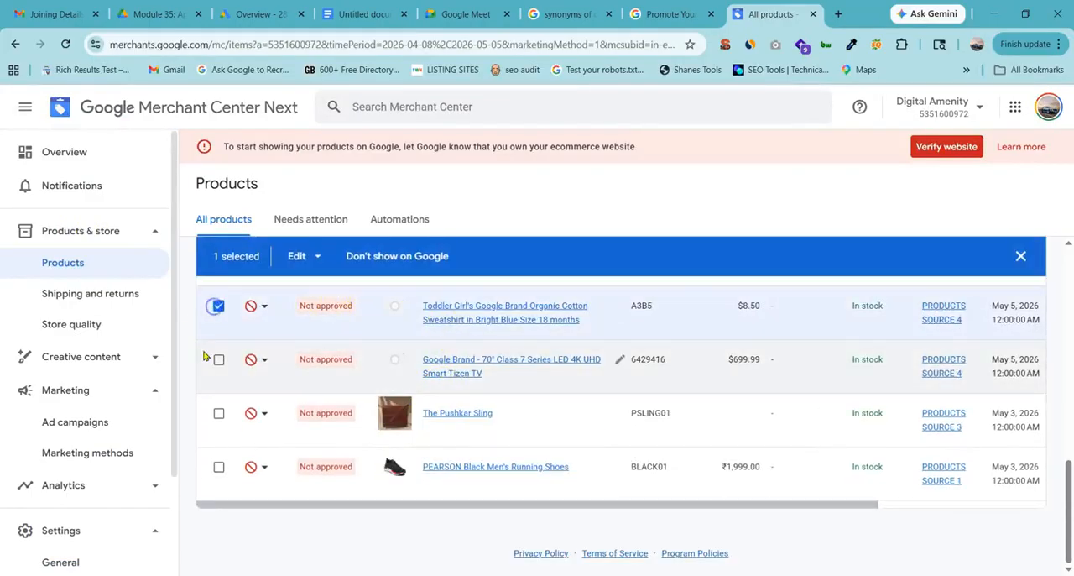
click(219, 305)
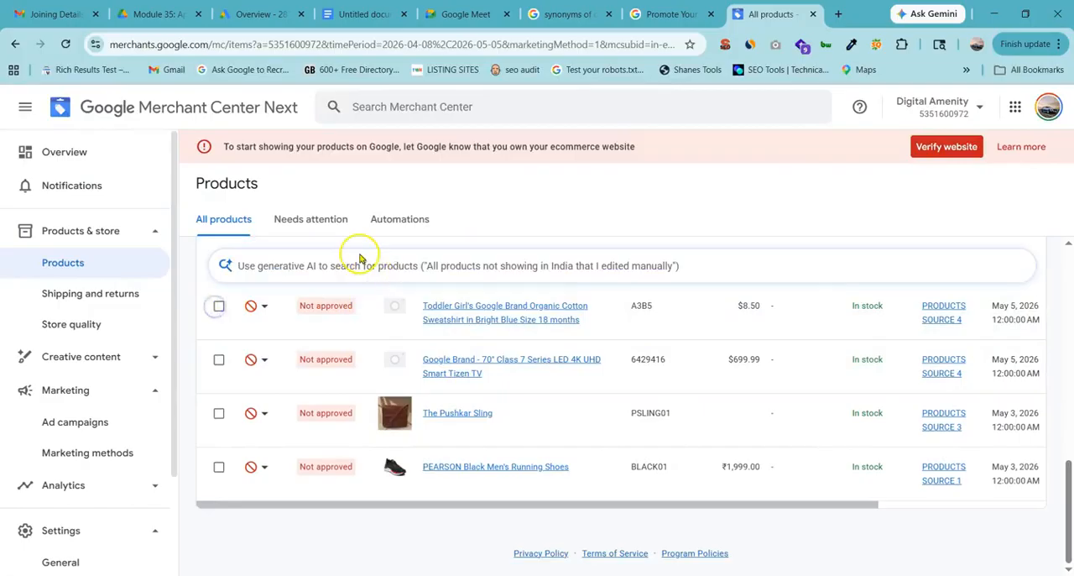
scroll(359, 259, up, 2)
scroll(294, 410, down, 1)
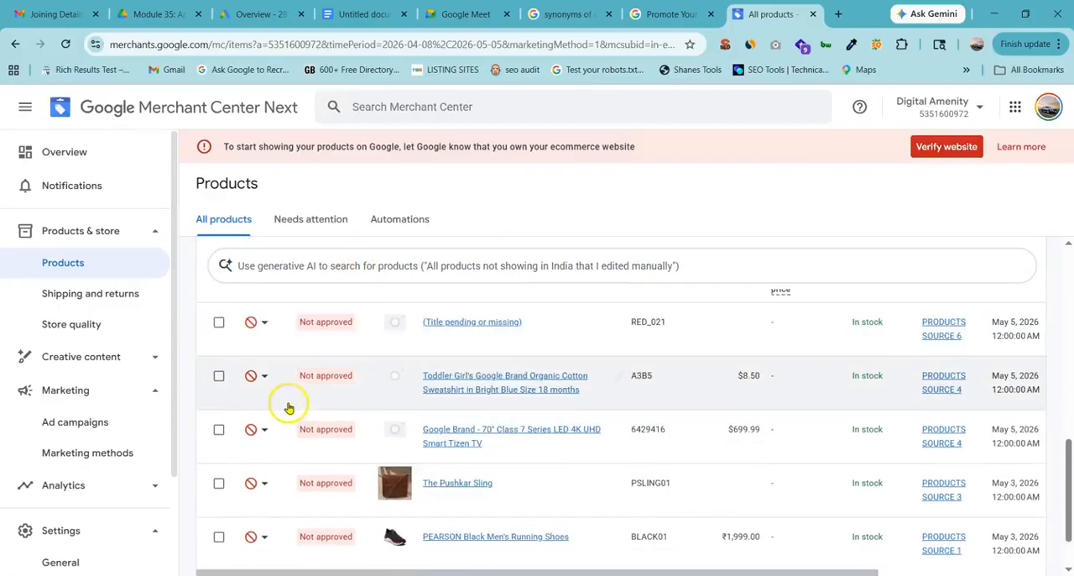
scroll(288, 405, down, 2)
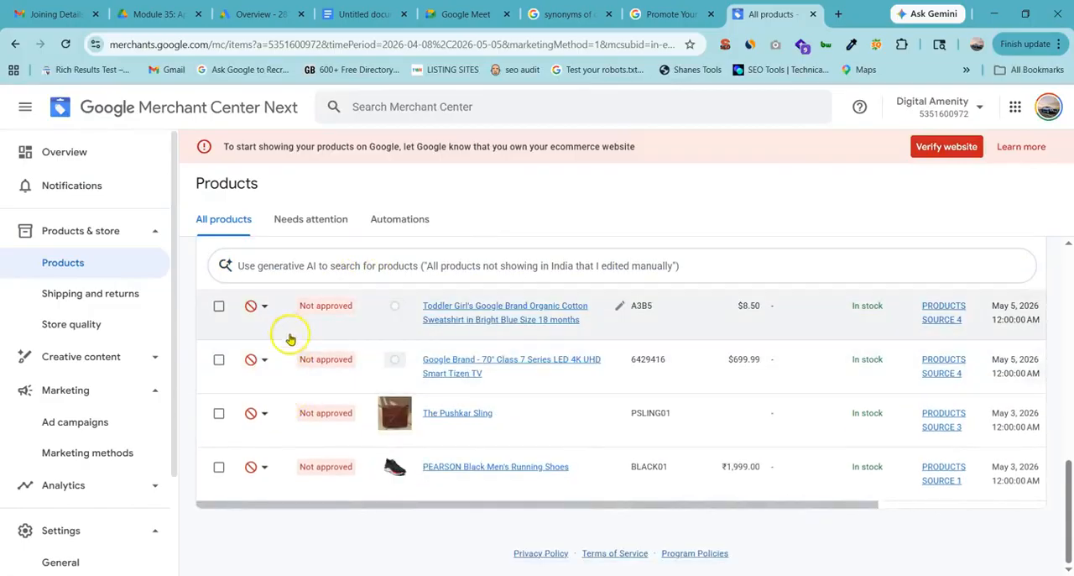
scroll(297, 355, up, 4)
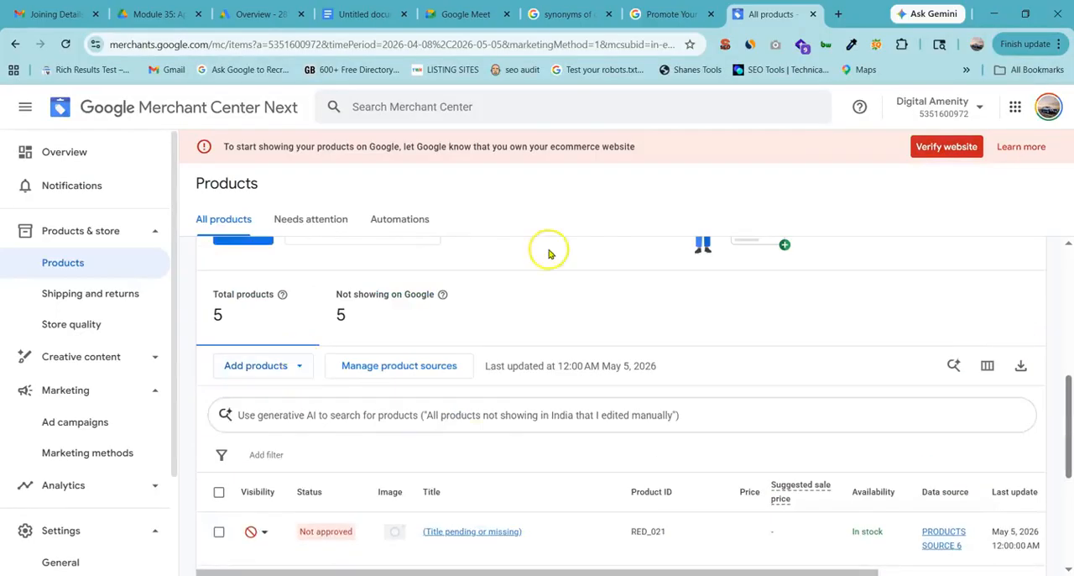
scroll(359, 386, up, 1)
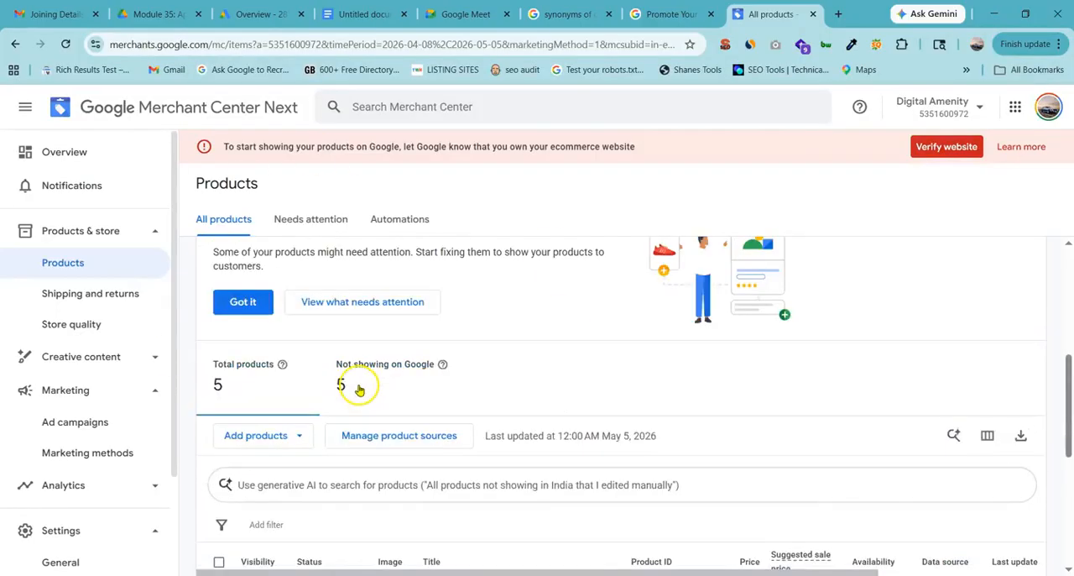